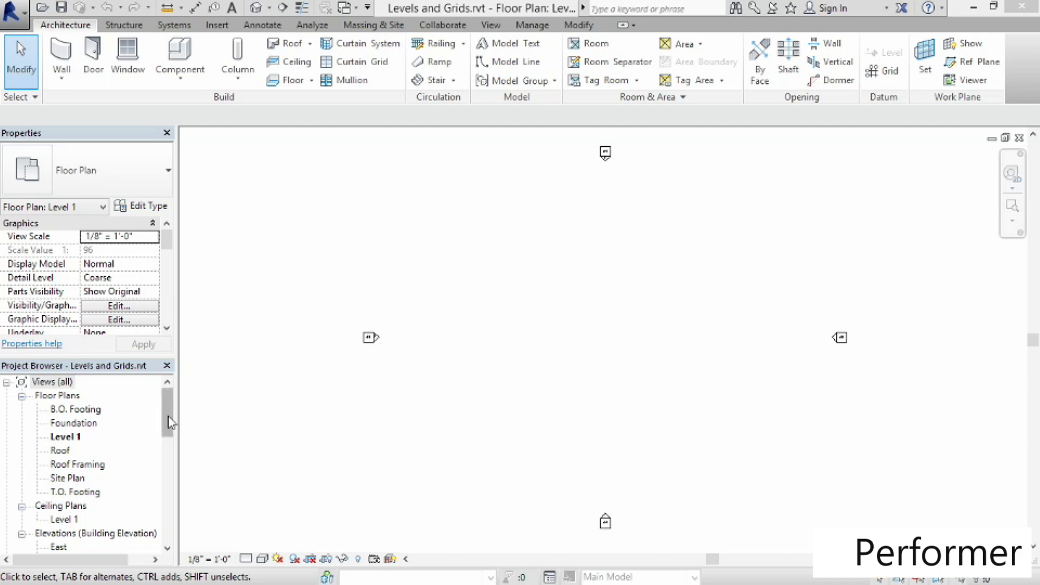
Open the South building elevation view from the project browser
drag(169, 422, 169, 447)
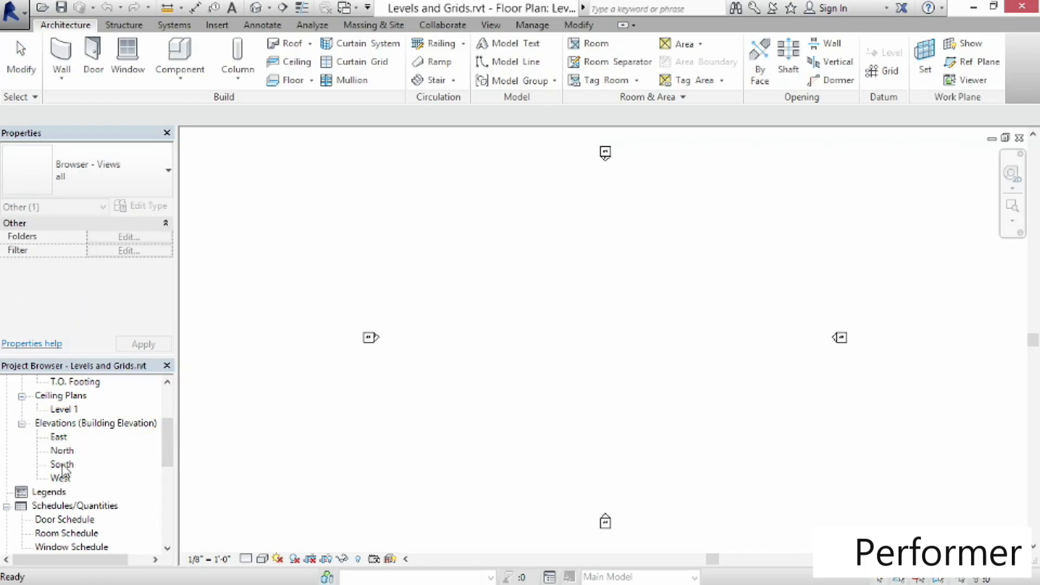
double_click(62, 465)
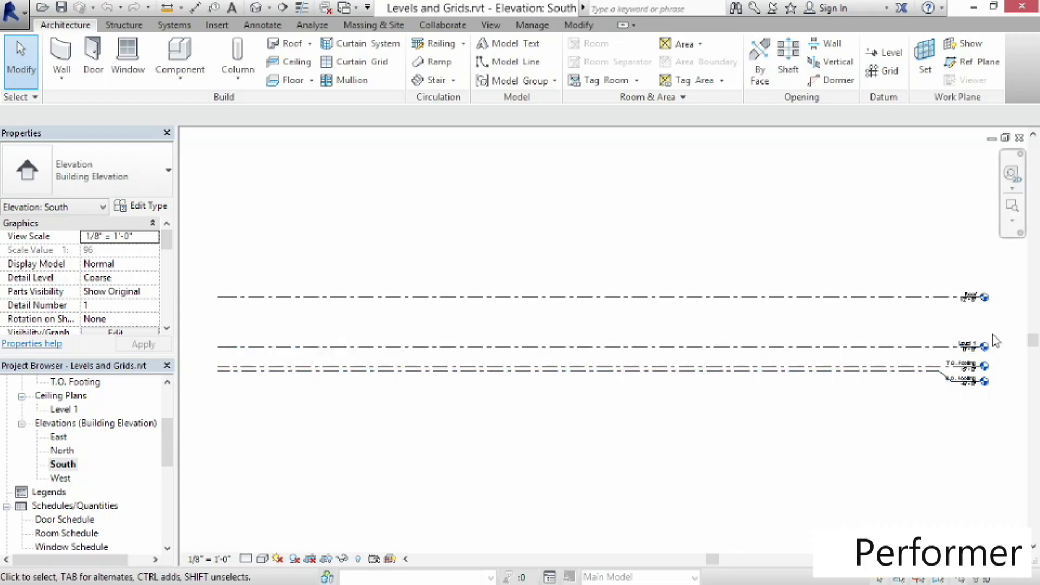
Examine the existing floor and ceiling plan views that correspond to the elevation's levels
scroll(997, 345, up, 1)
scroll(997, 346, up, 3)
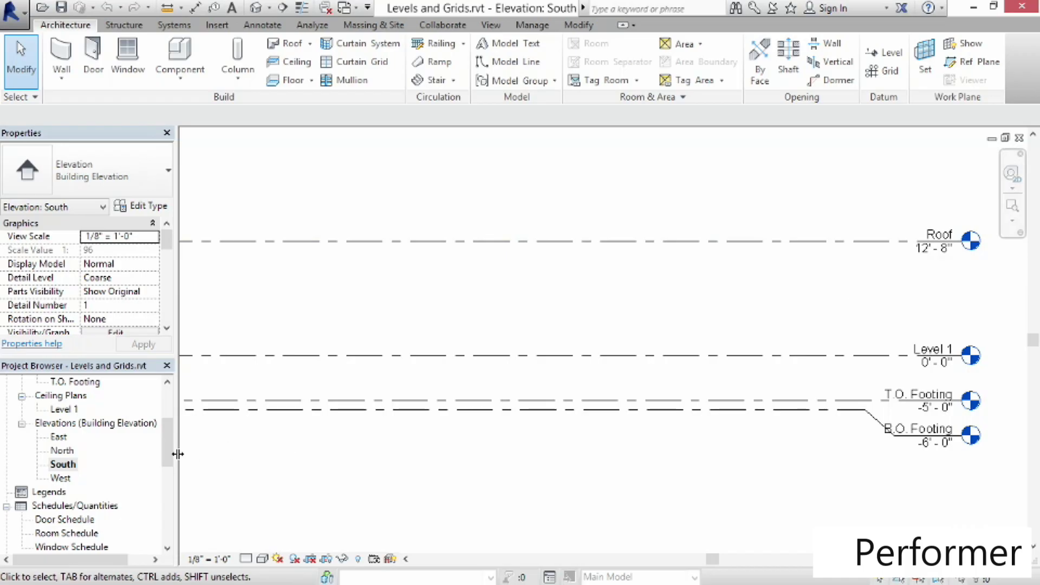
drag(170, 455, 180, 412)
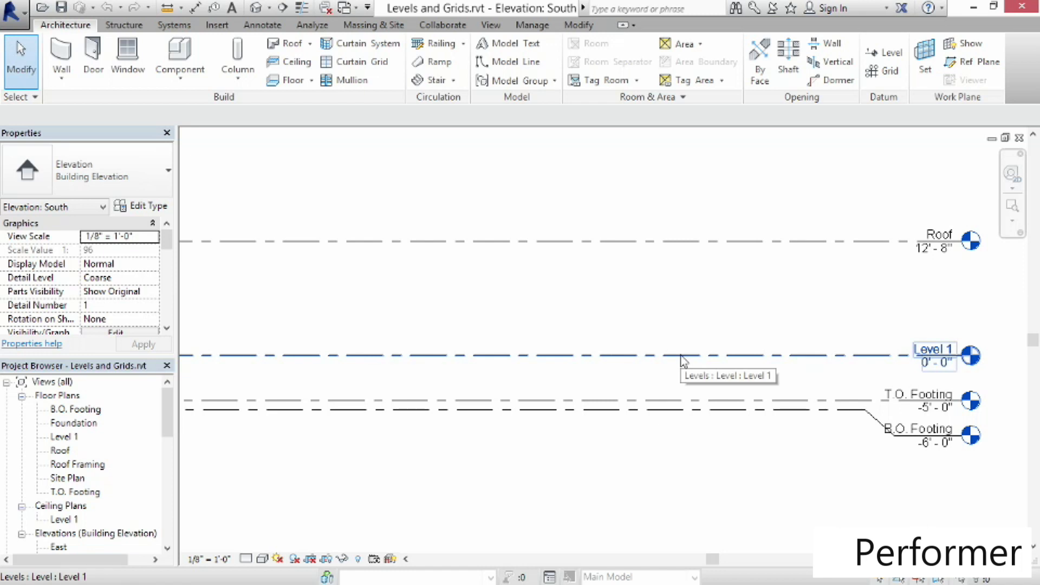
click(65, 436)
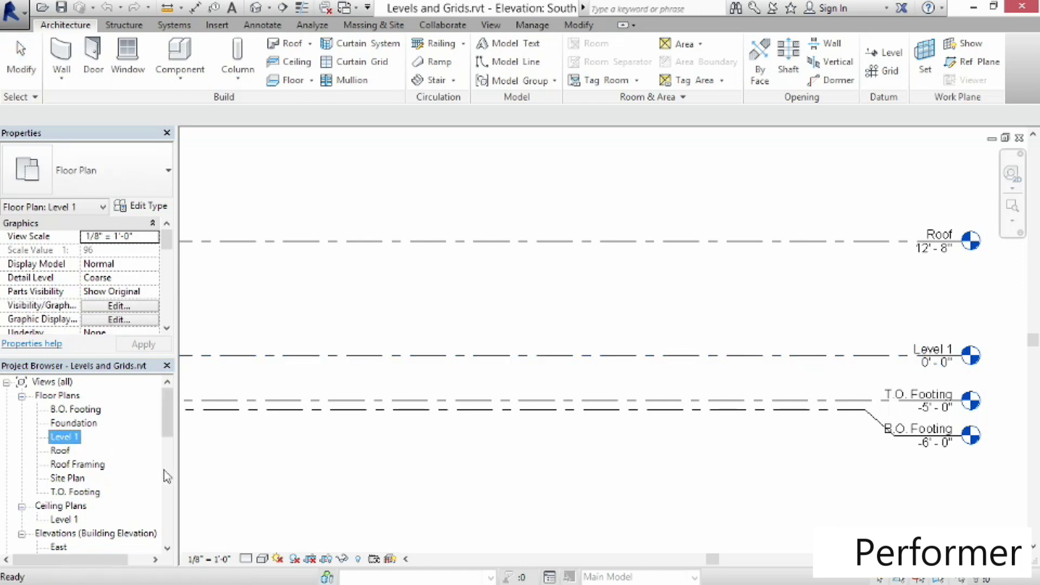
click(59, 521)
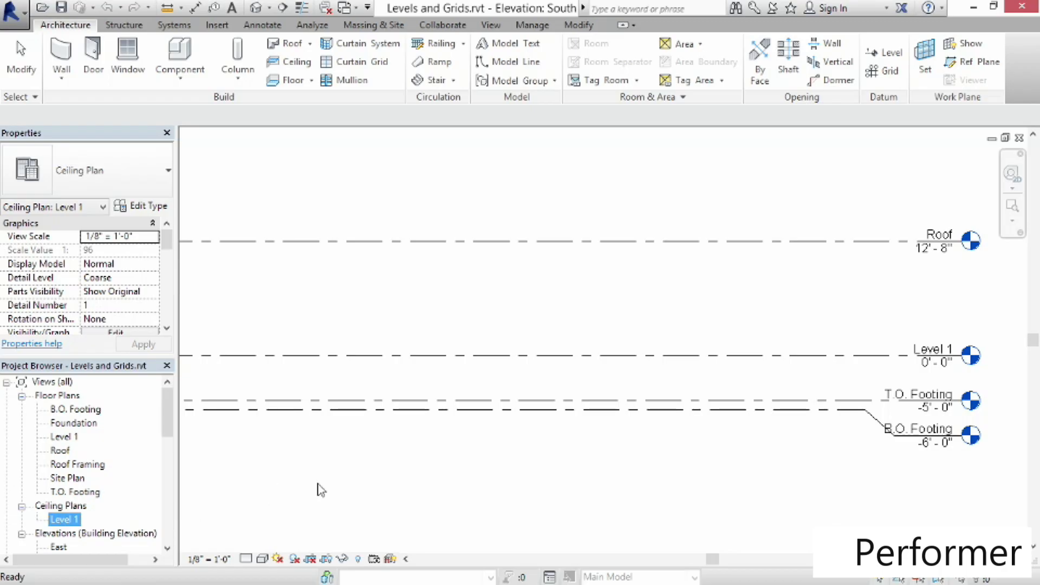
click(300, 461)
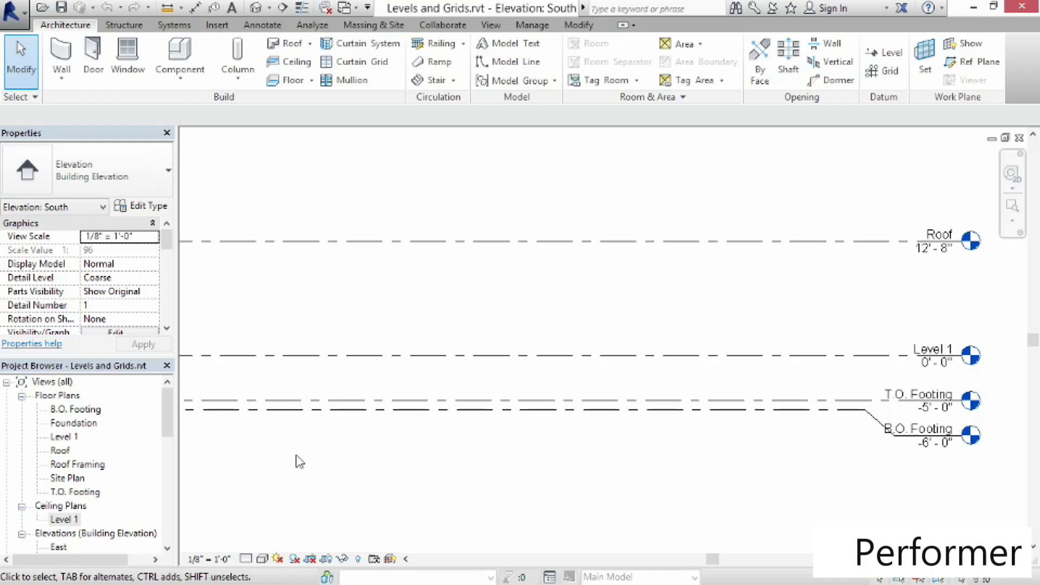
click(61, 450)
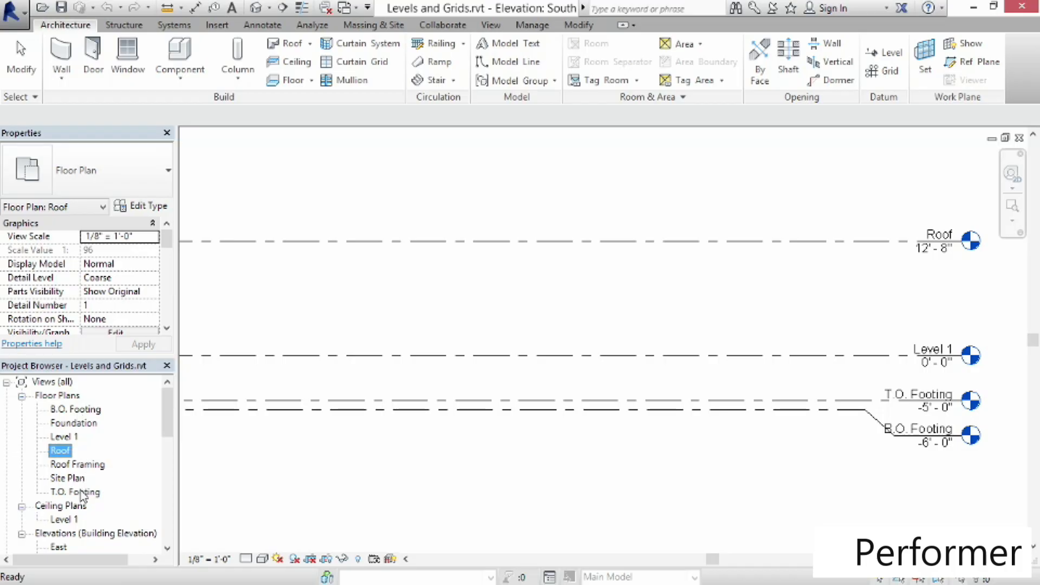
click(505, 470)
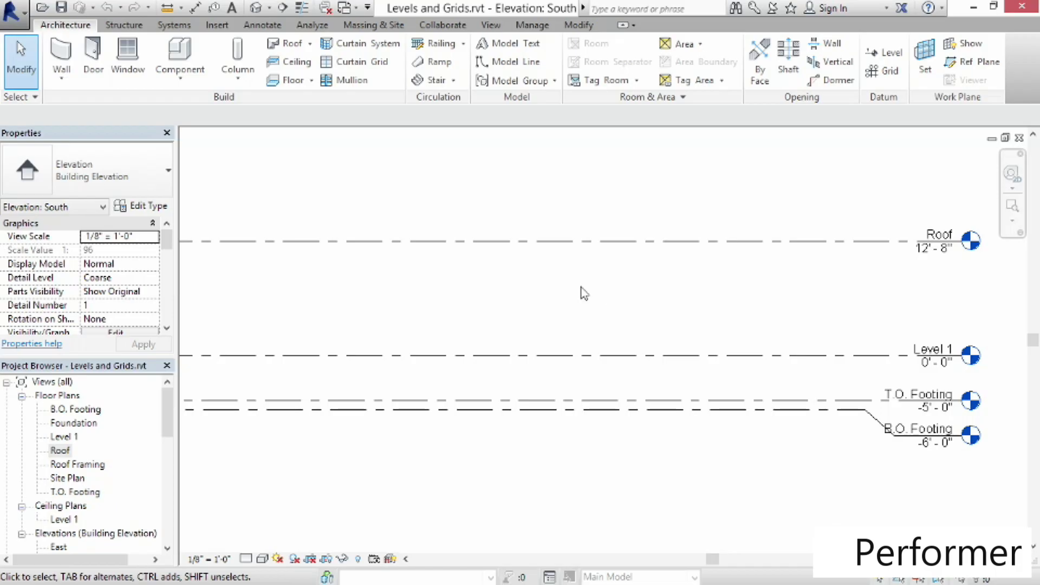
Set the Roof level's elevation to 30'-0"
middle_drag(589, 296, 595, 376)
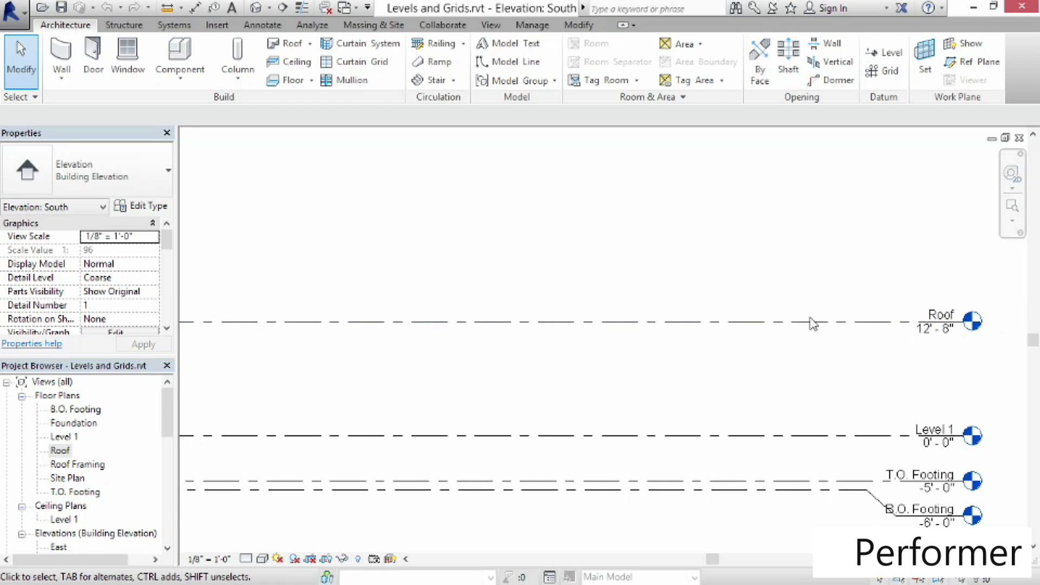
click(891, 325)
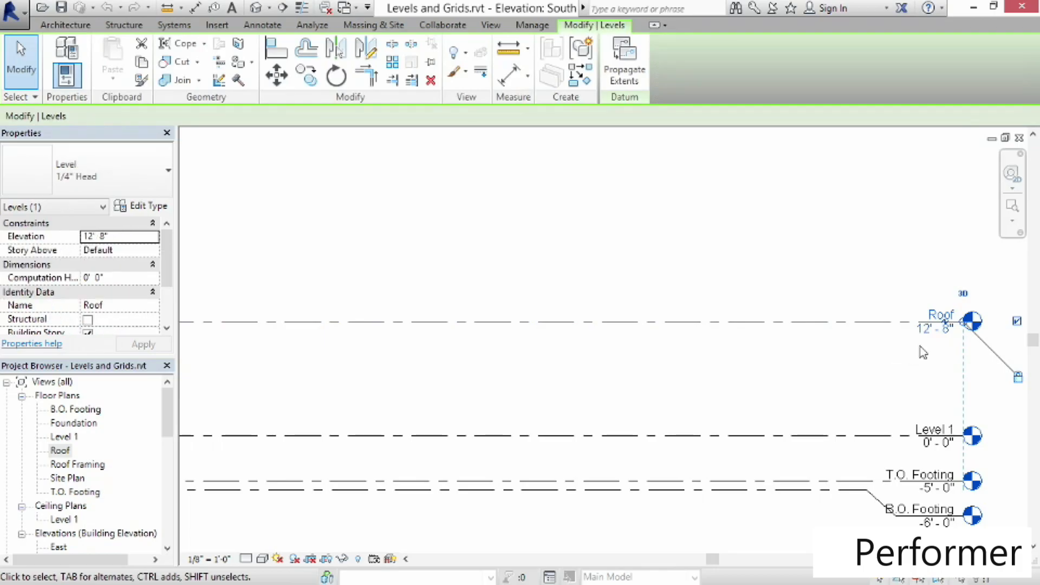
click(925, 332)
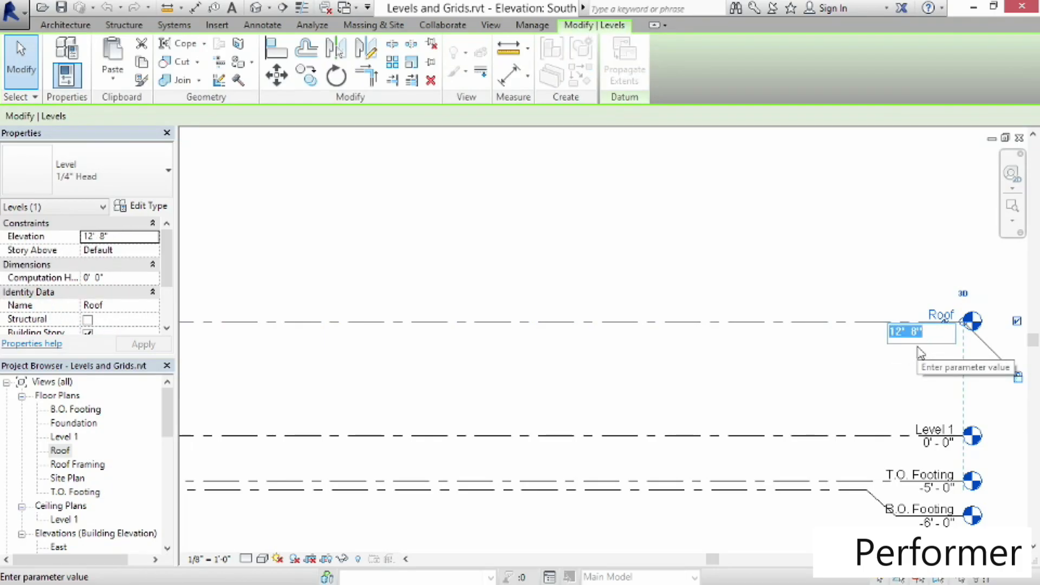
text(30)
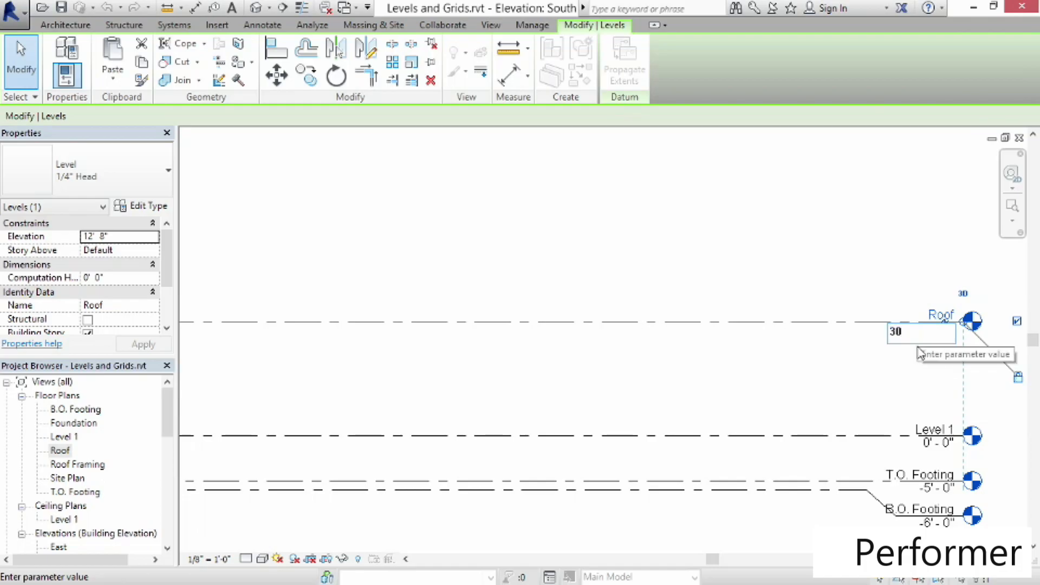
key(Return)
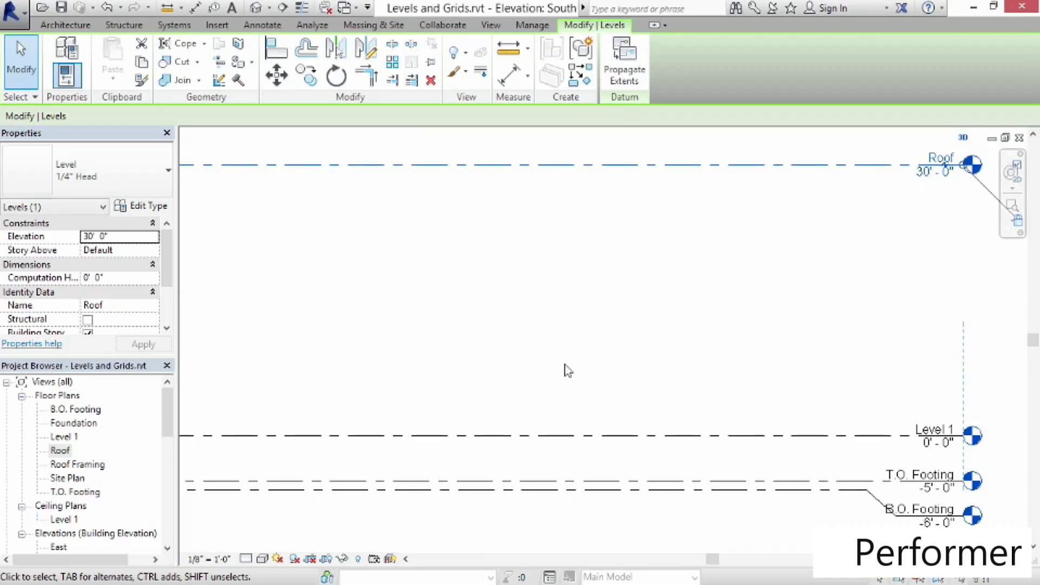
key(Escape)
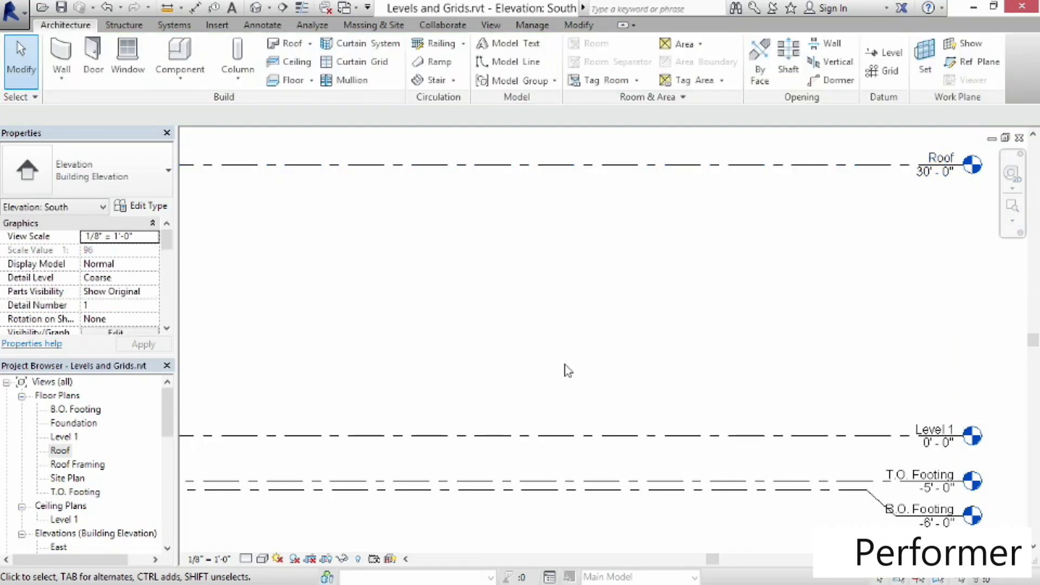
Place a new level between Level 1 and Roof, about 14'-6" above Level 1
scroll(543, 315, down, 2)
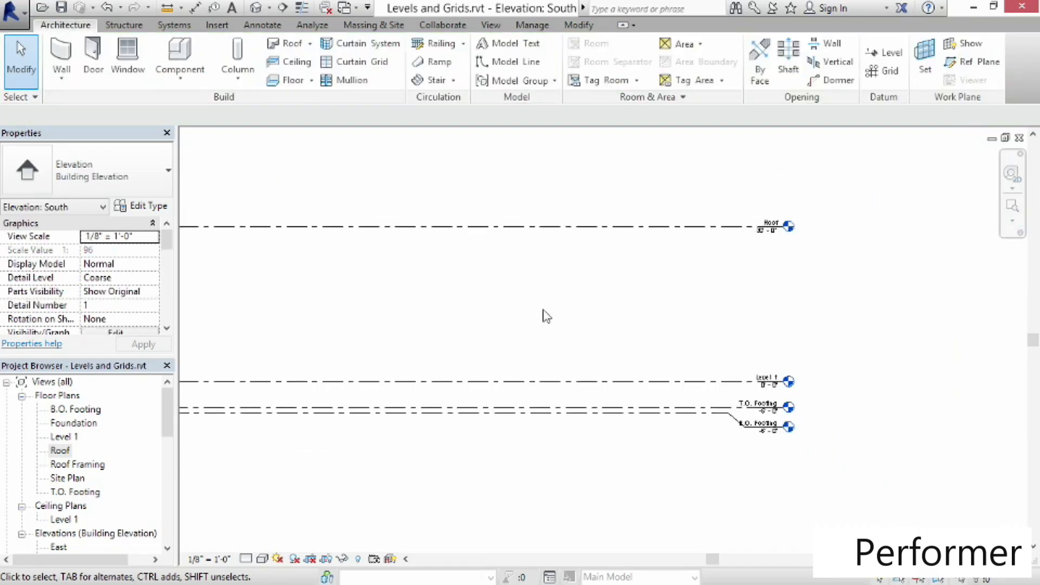
middle_drag(513, 326, 768, 350)
scroll(721, 351, down, 2)
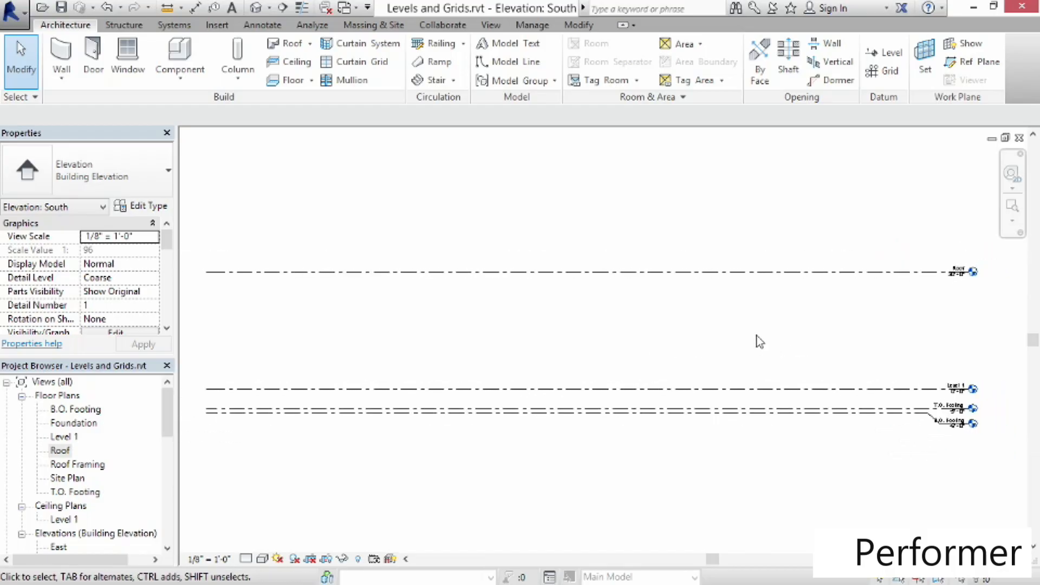
click(65, 25)
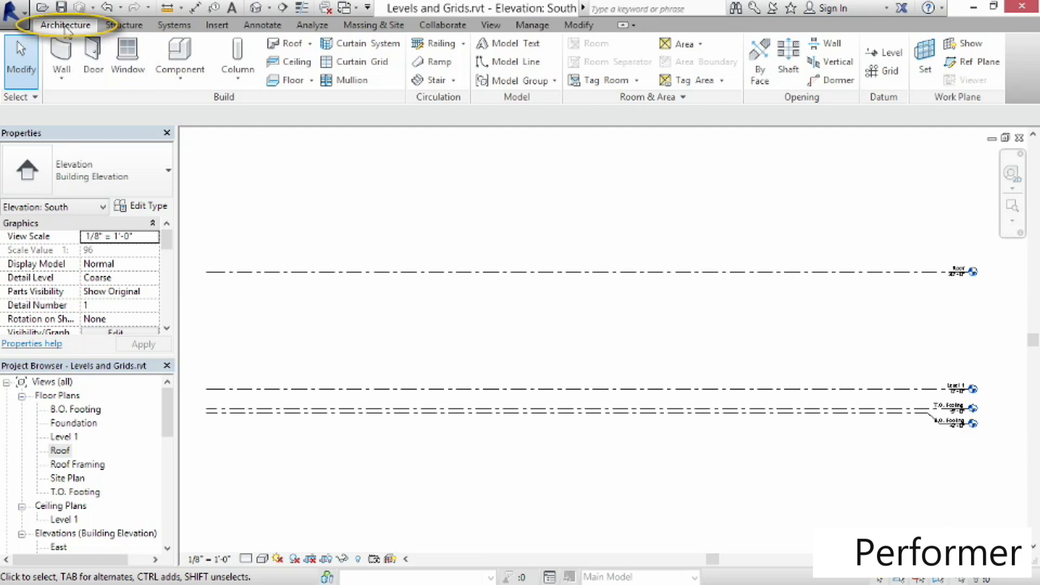
click(886, 98)
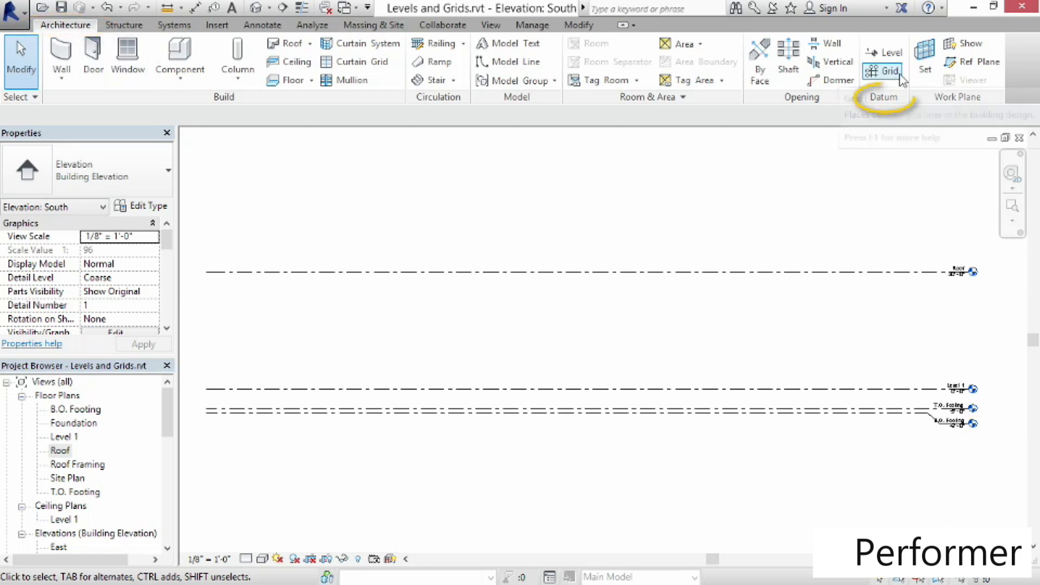
click(881, 55)
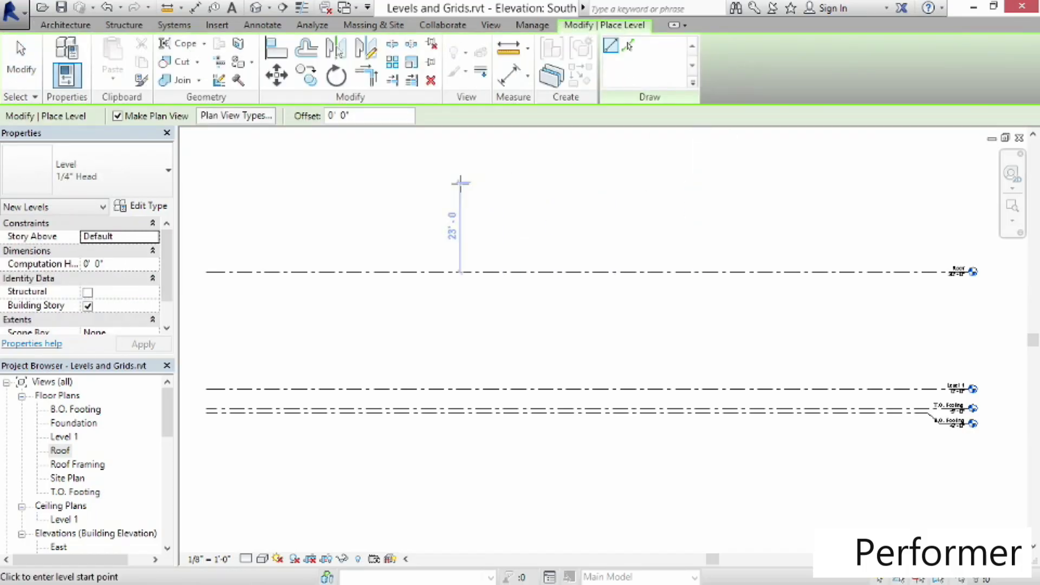
click(207, 331)
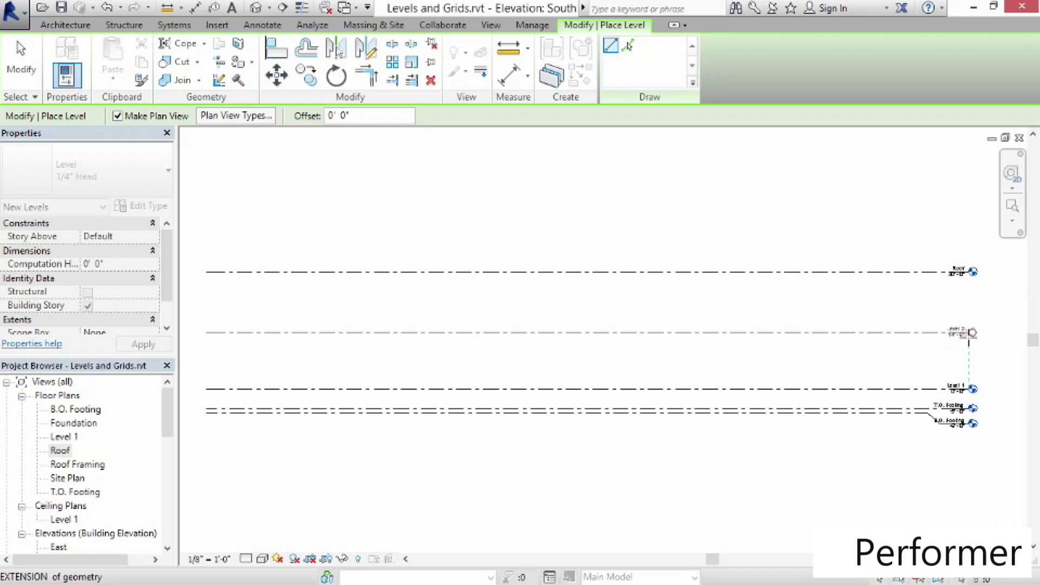
click(971, 333)
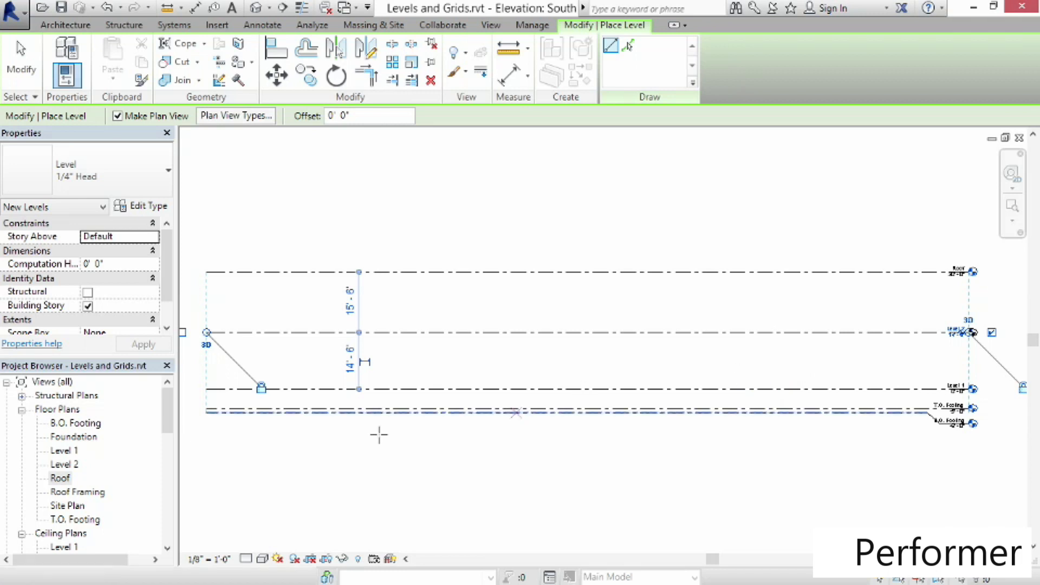
Delete the structural plan view generated for Level 2
click(76, 472)
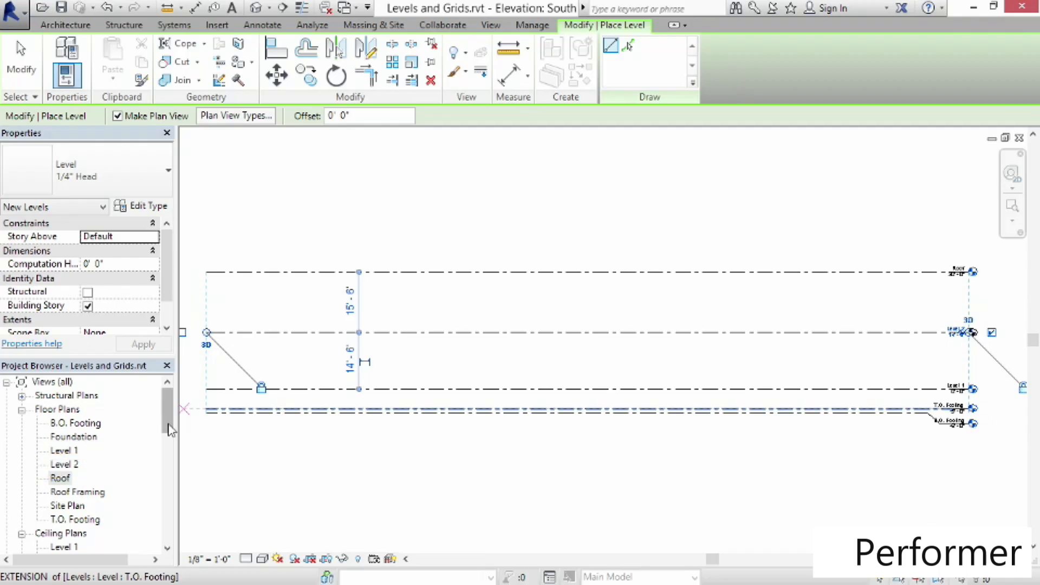
scroll(167, 420, down, 2)
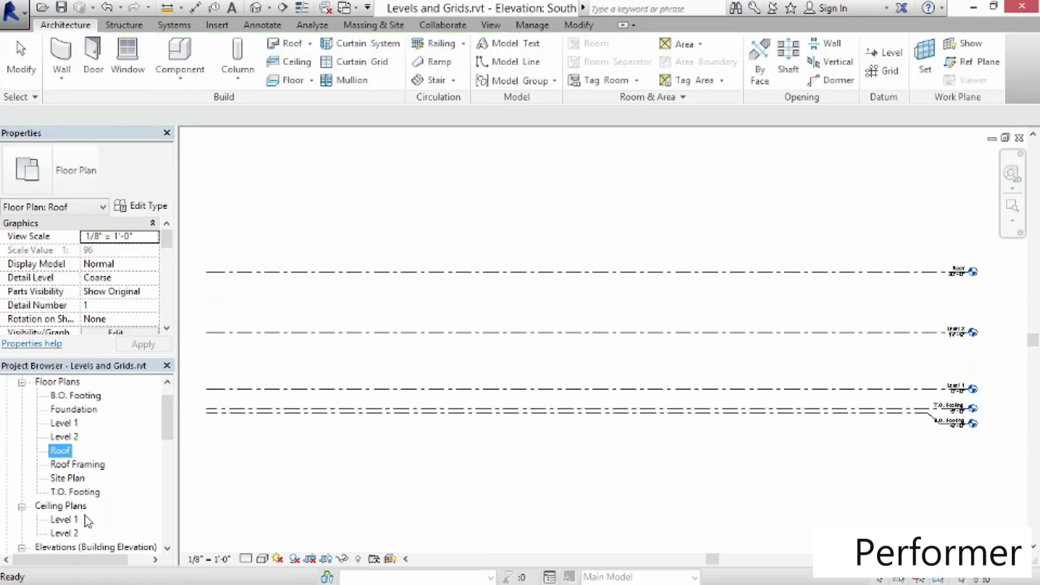
scroll(169, 417, up, 2)
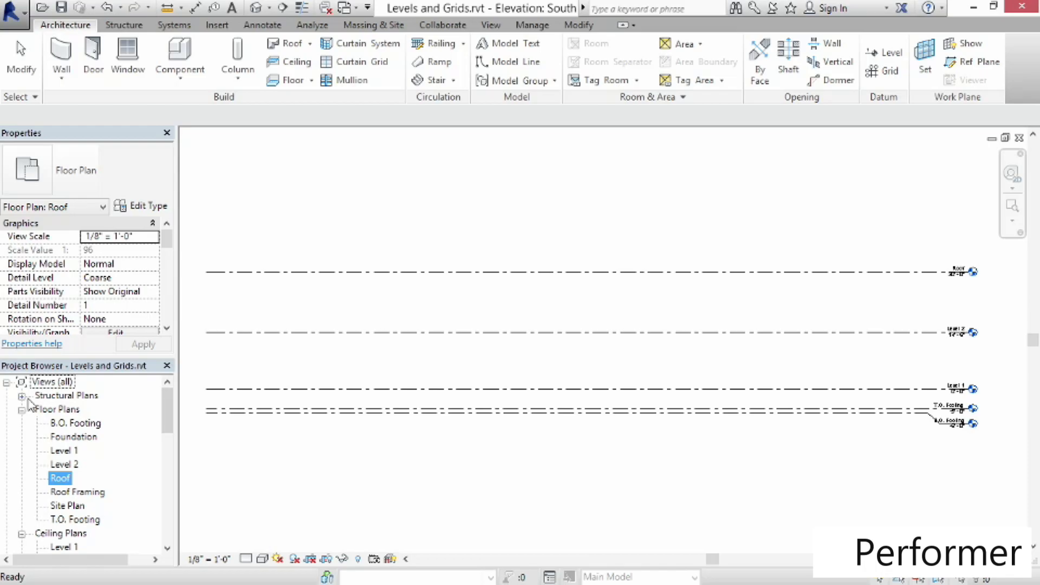
click(22, 396)
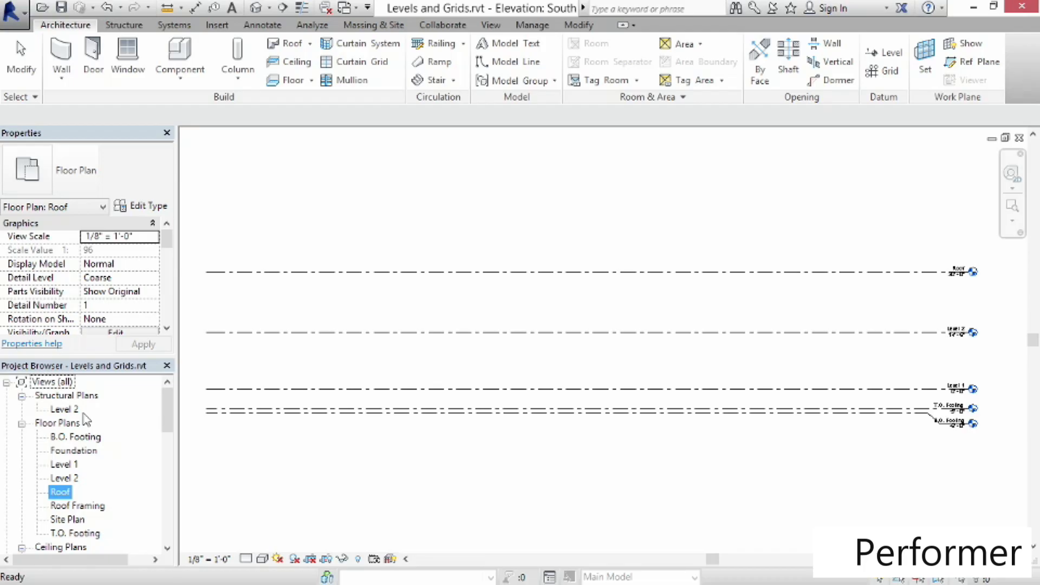
click(78, 413)
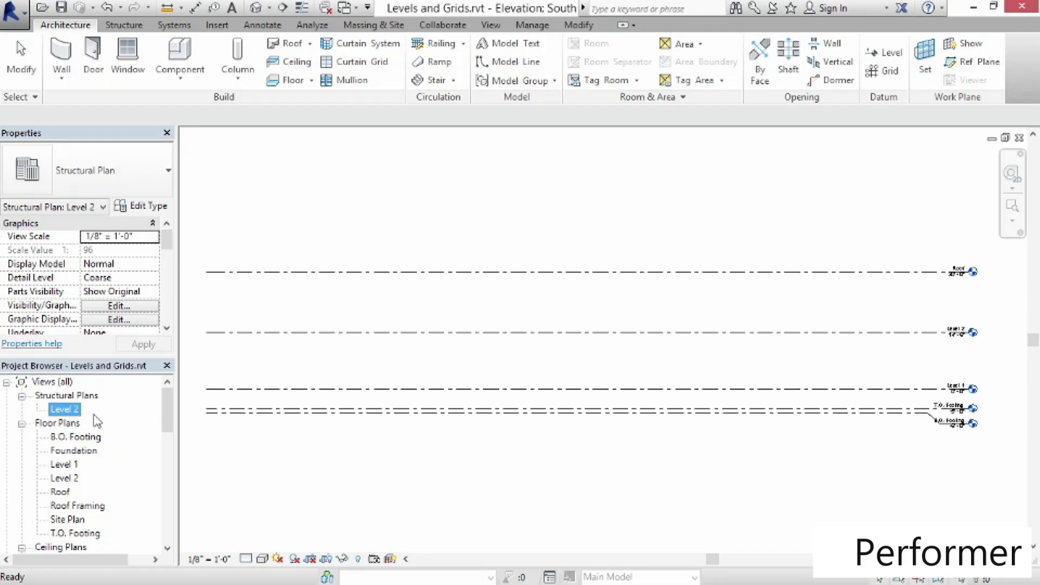
key(Delete)
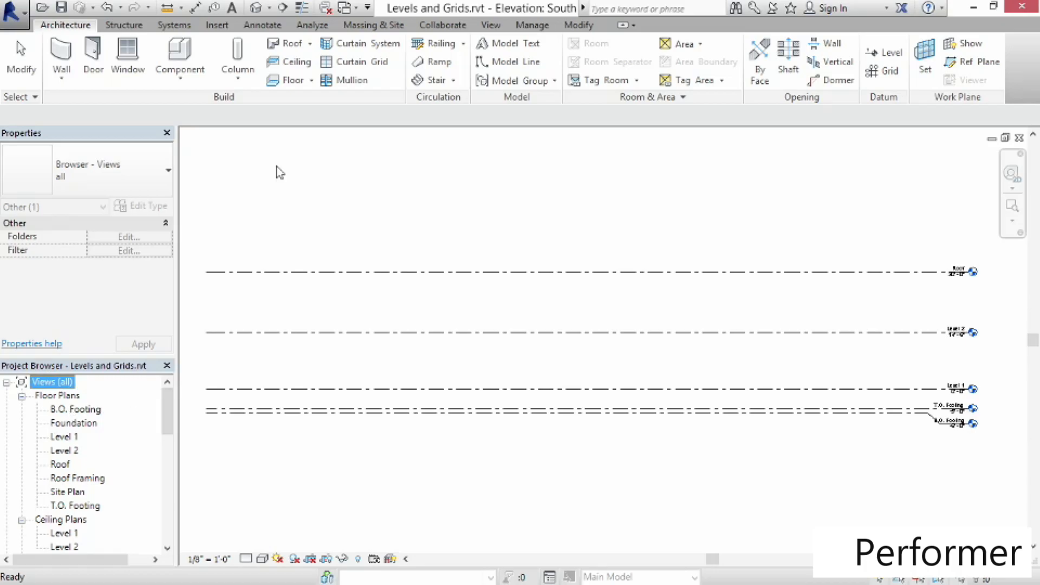
Set Level 2 to 16'-0" above Level 1
click(326, 203)
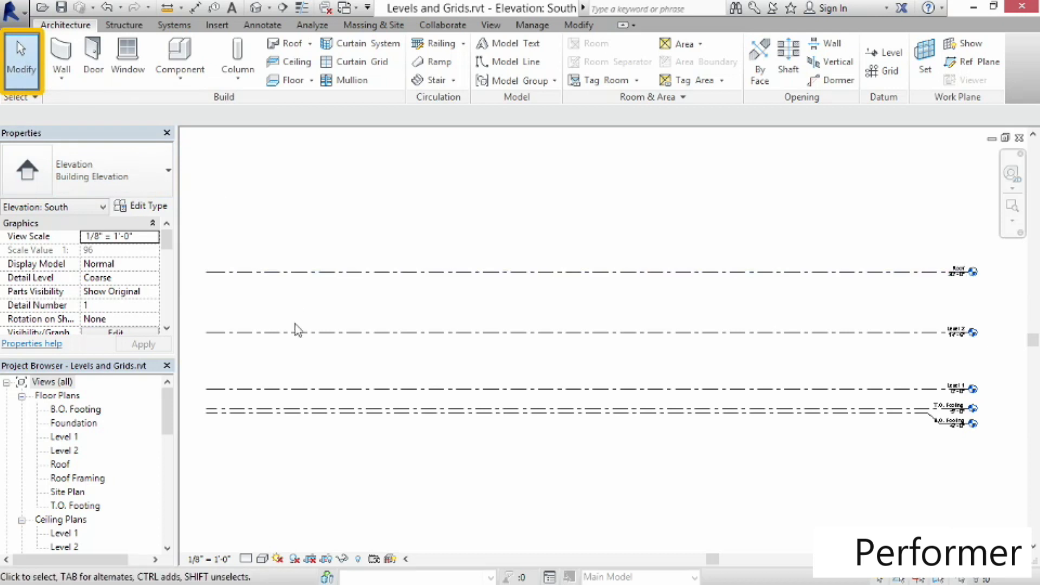
click(282, 332)
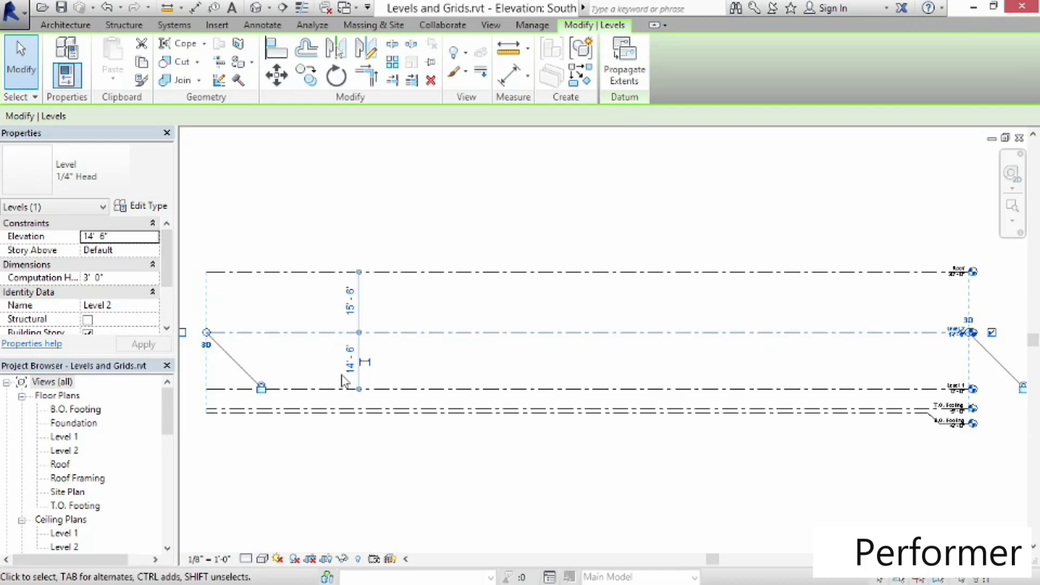
click(350, 359)
text(16)
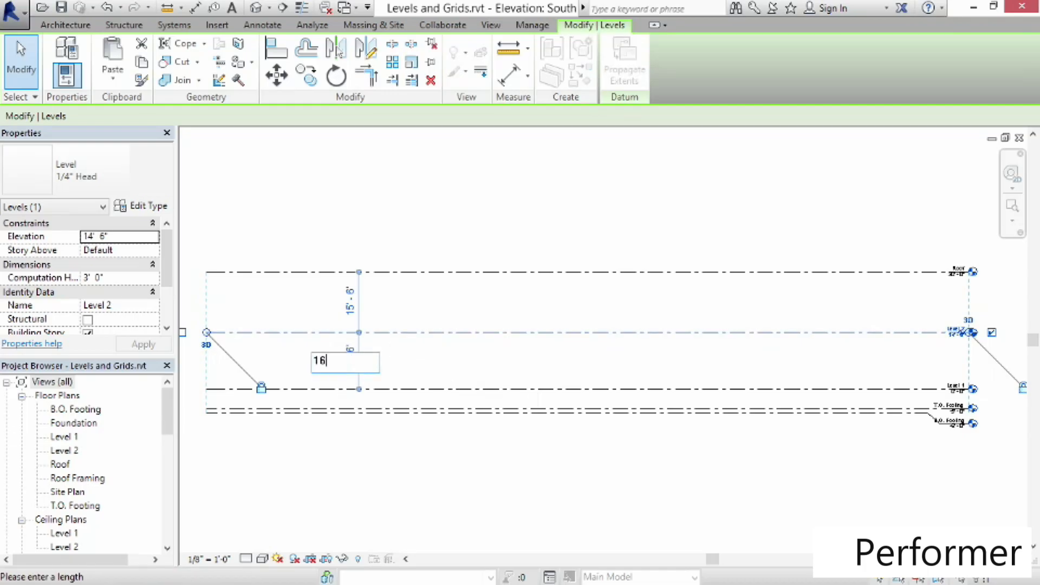
key(Return)
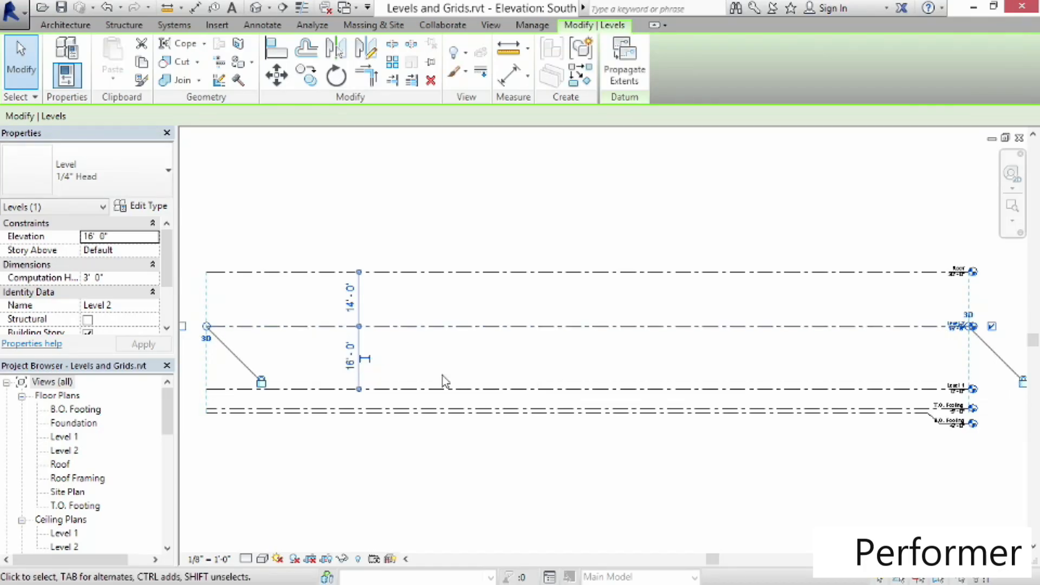
click(222, 254)
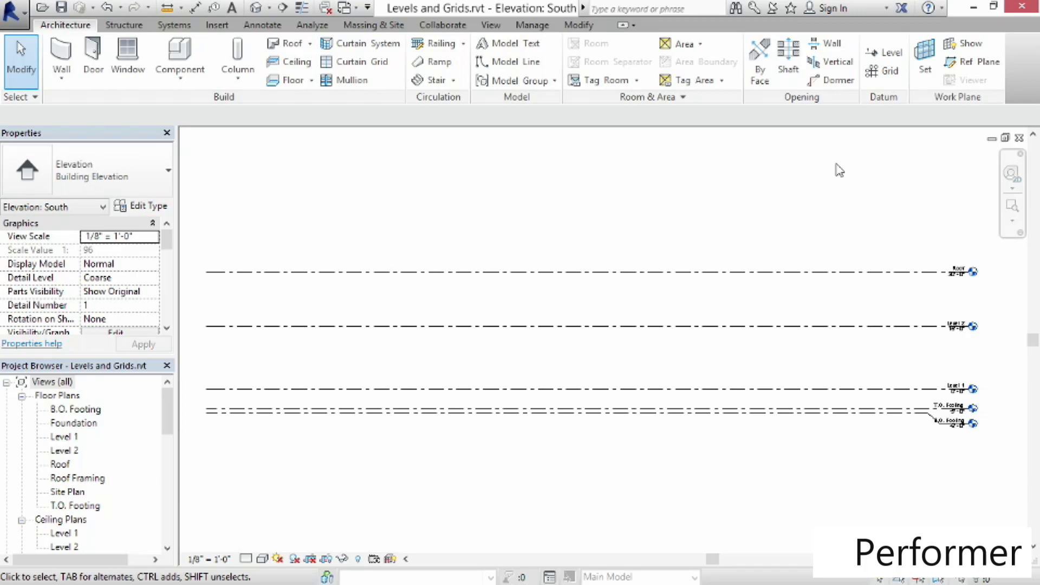
Start the Level tool with plan view creation switched off for new levels
click(884, 53)
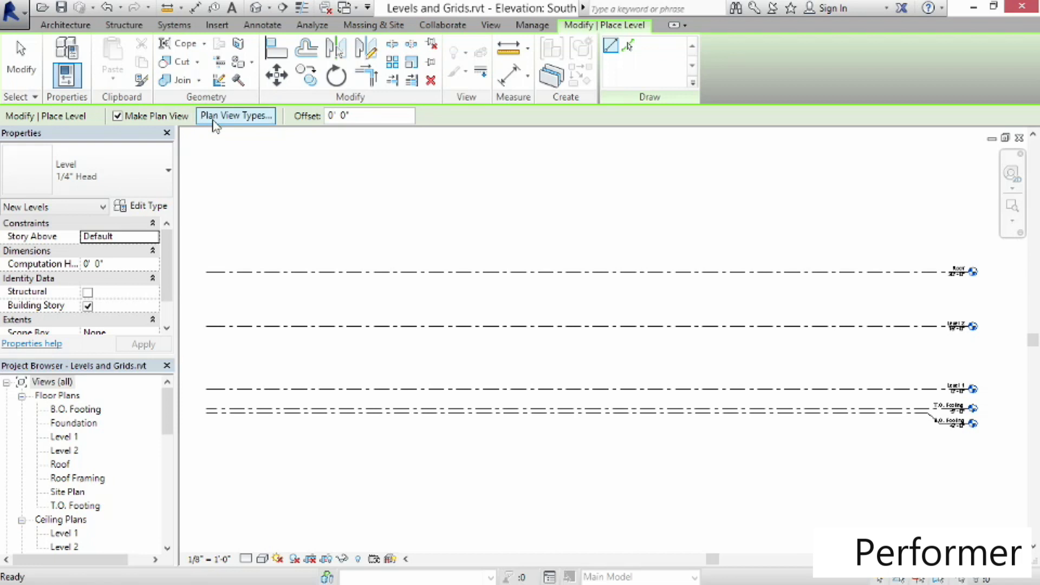
click(231, 120)
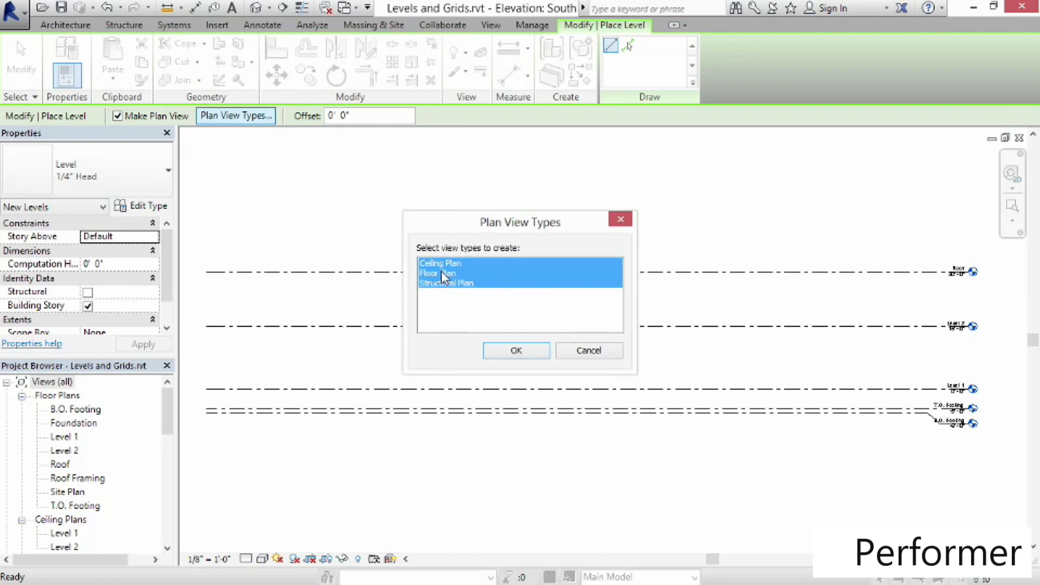
click(442, 285)
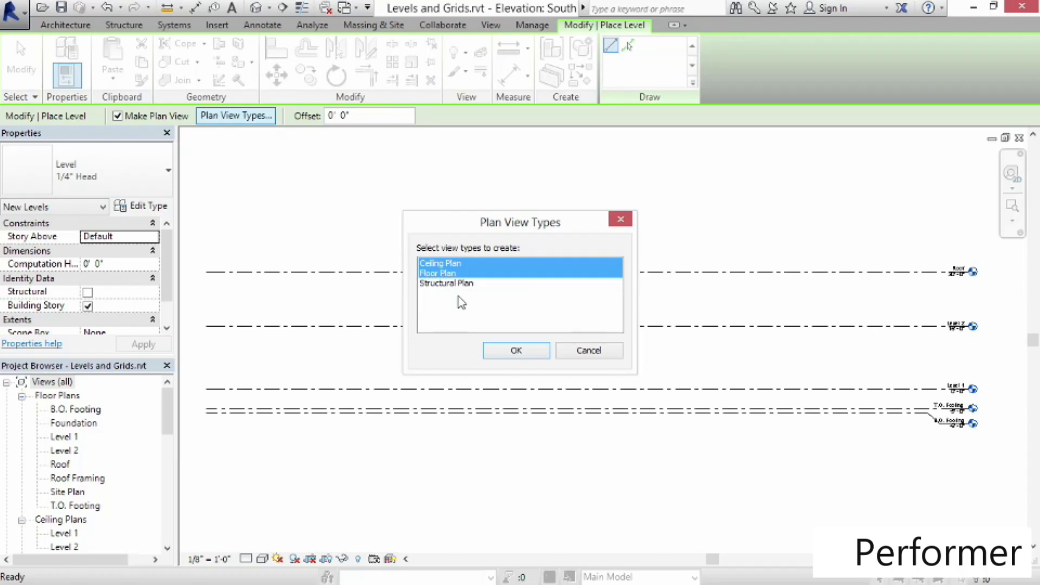
click(606, 355)
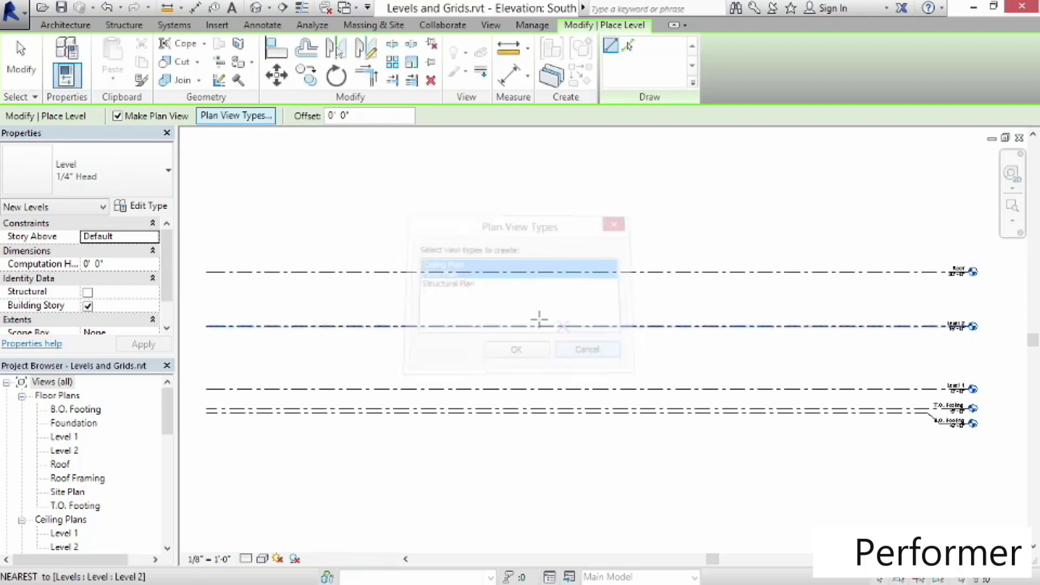
click(117, 116)
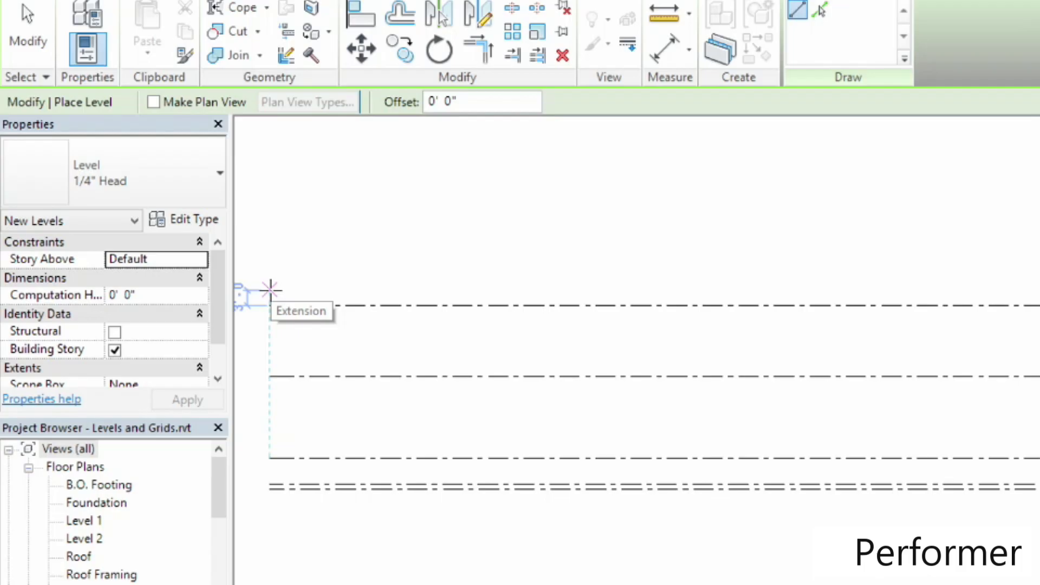
Place a new level about 3'-0" above Roof, at about 33'-0"
click(271, 291)
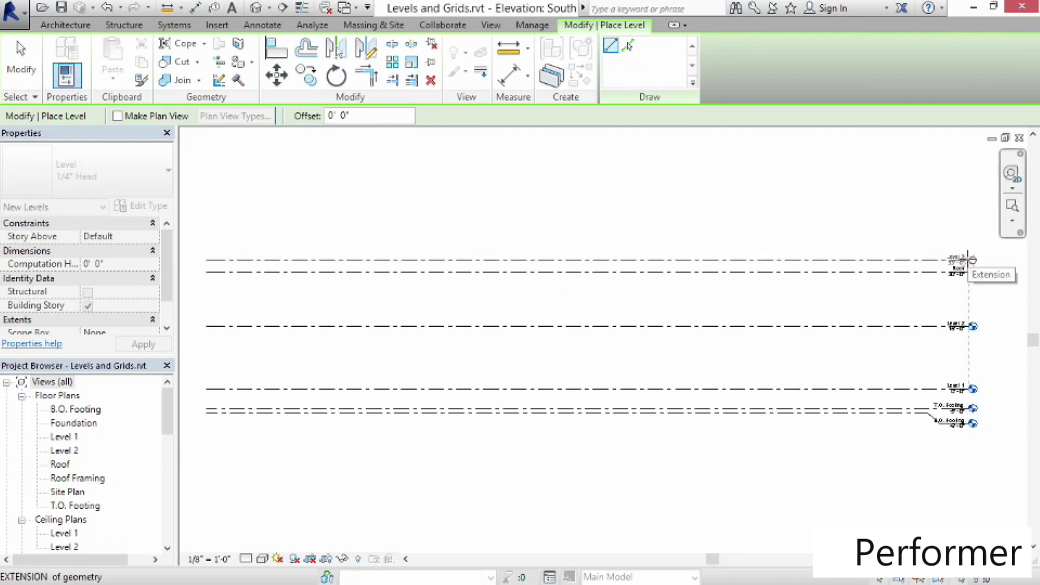
click(969, 260)
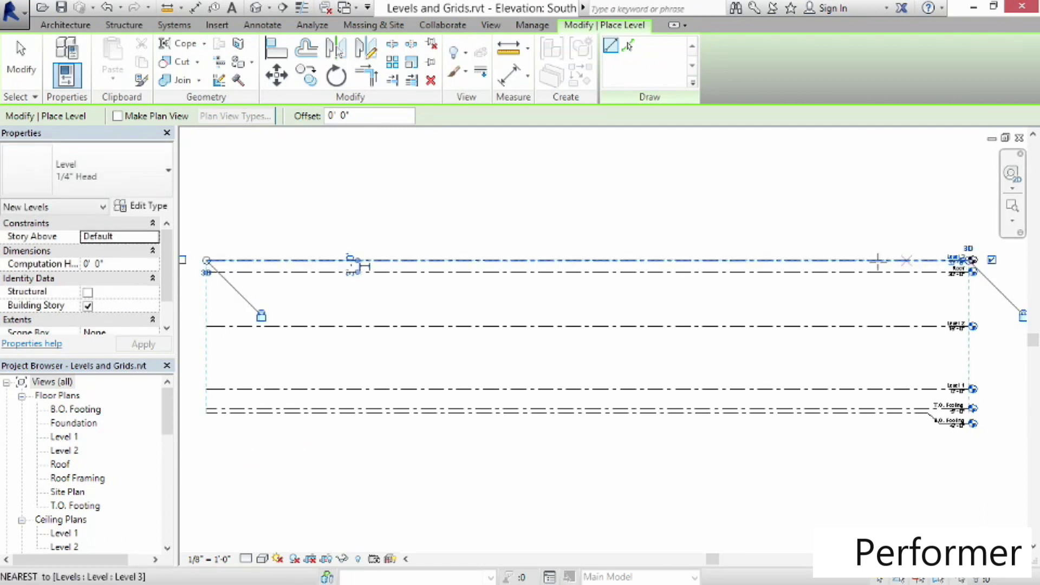
click(29, 84)
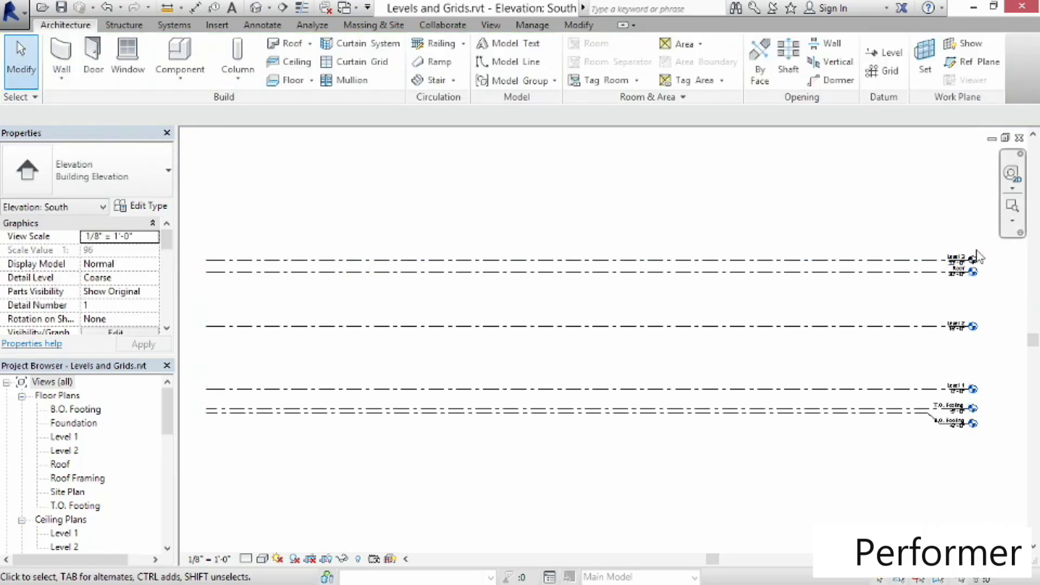
Rename the new level above Roof to Parapet
scroll(993, 259, up, 1)
scroll(994, 259, up, 3)
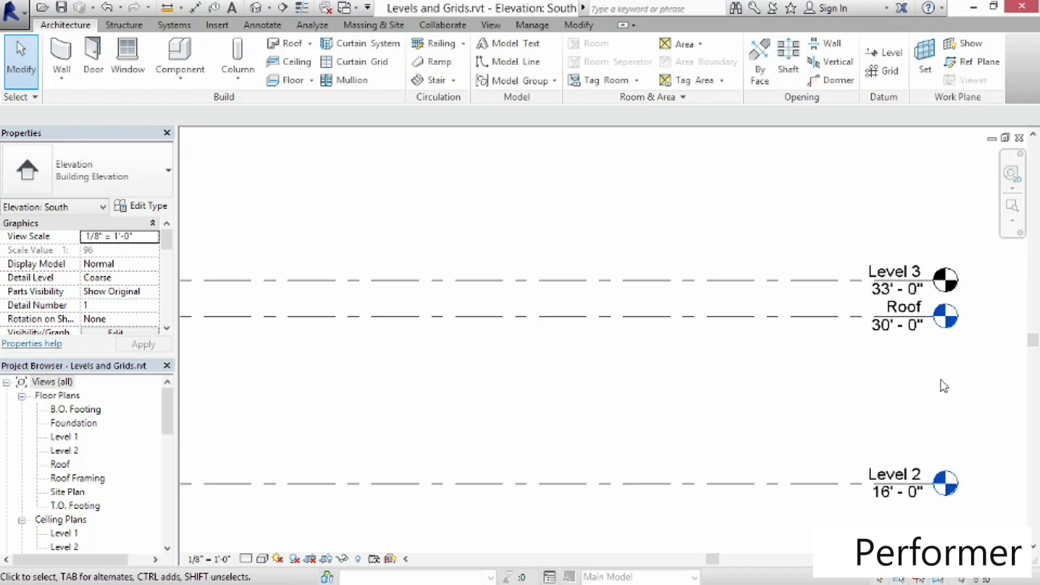
click(890, 304)
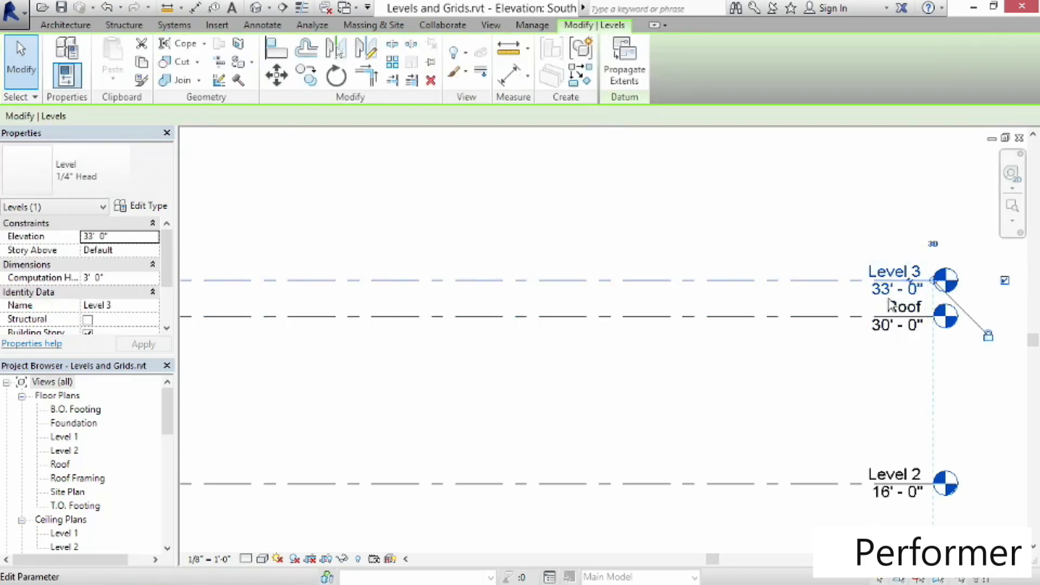
click(888, 275)
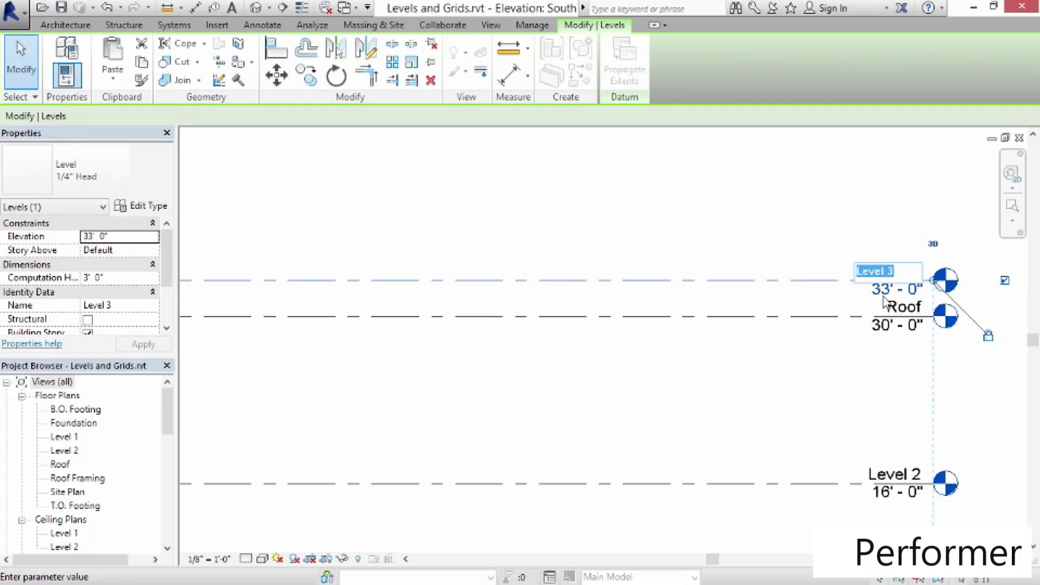
text(Parapet)
key(Return)
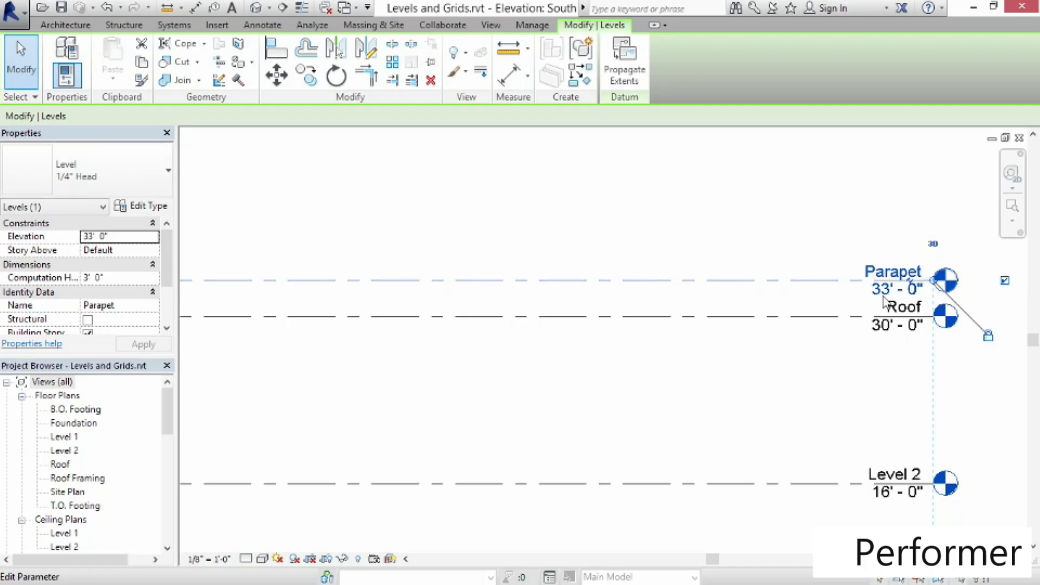
click(827, 404)
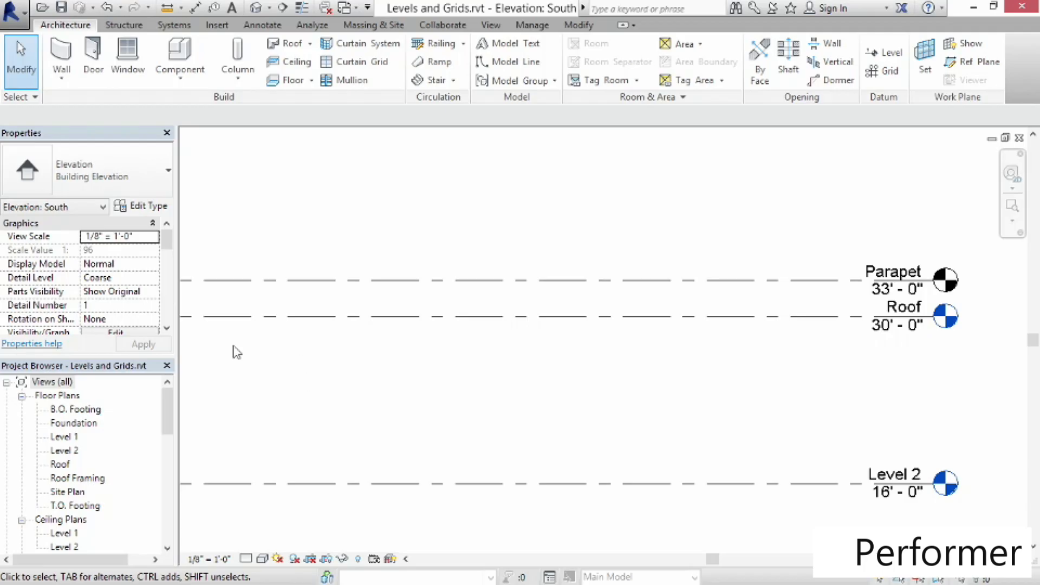
Open the Level 1 floor plan and draw a first vertical grid line
double_click(61, 437)
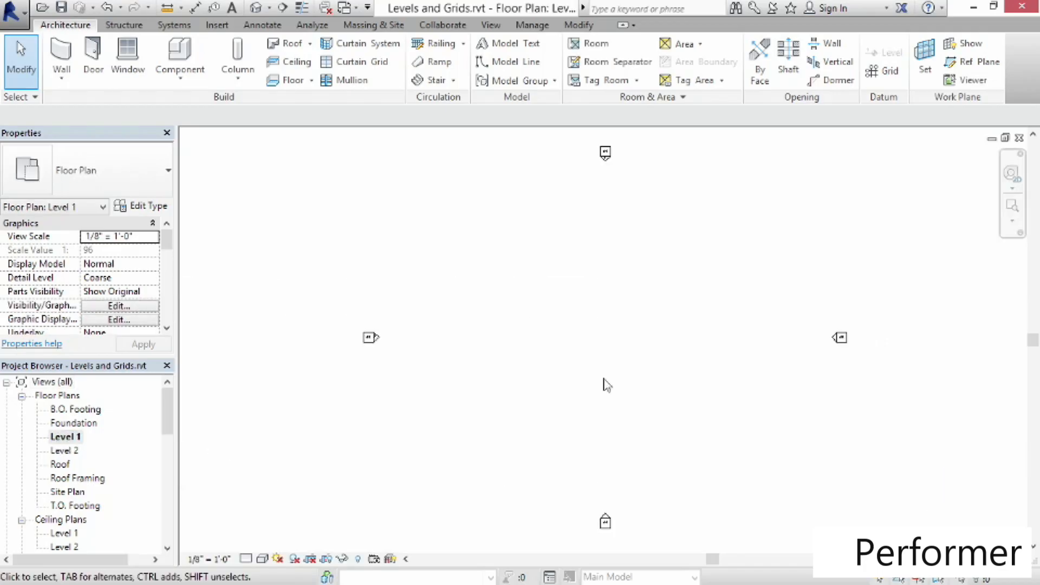
click(892, 79)
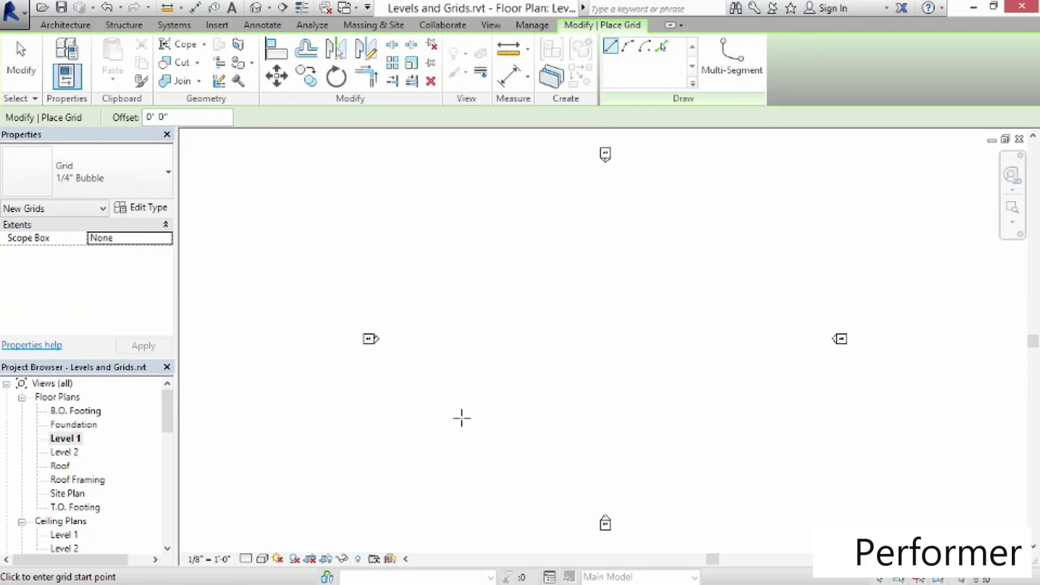
click(459, 418)
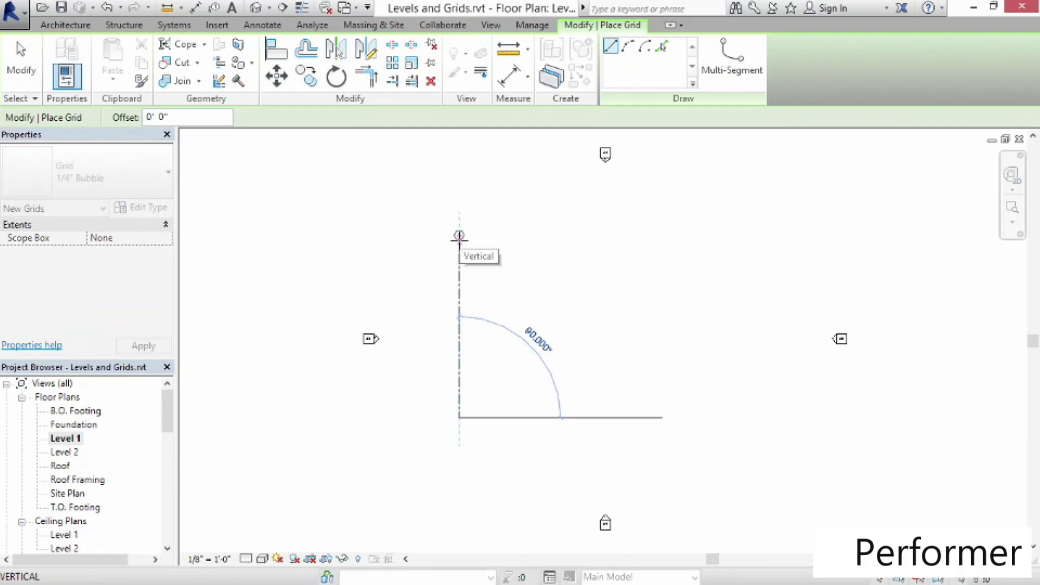
click(460, 234)
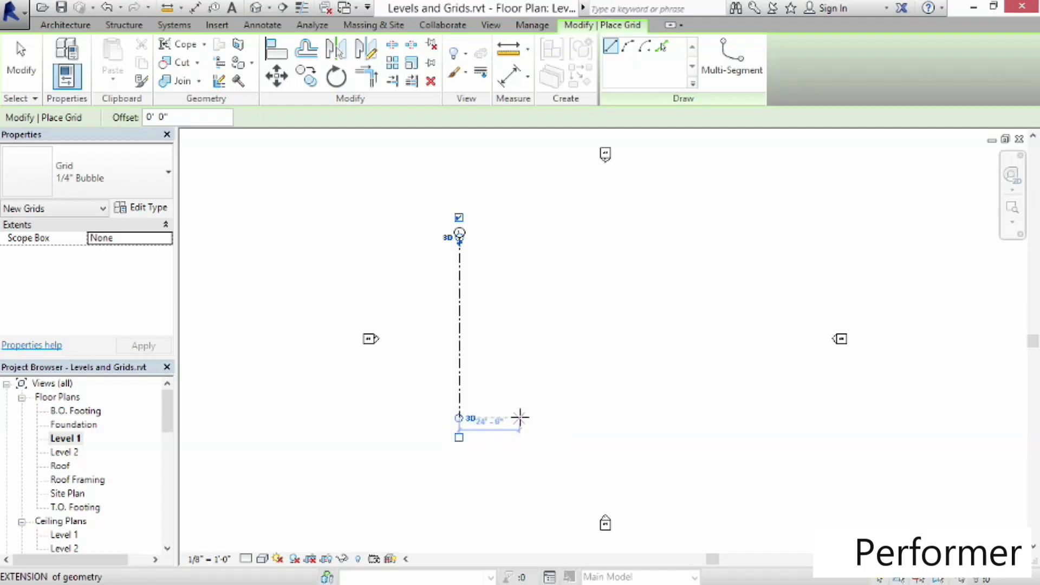
Draw a second vertical grid to the right and set its spacing from the first to 24'-0"
click(519, 418)
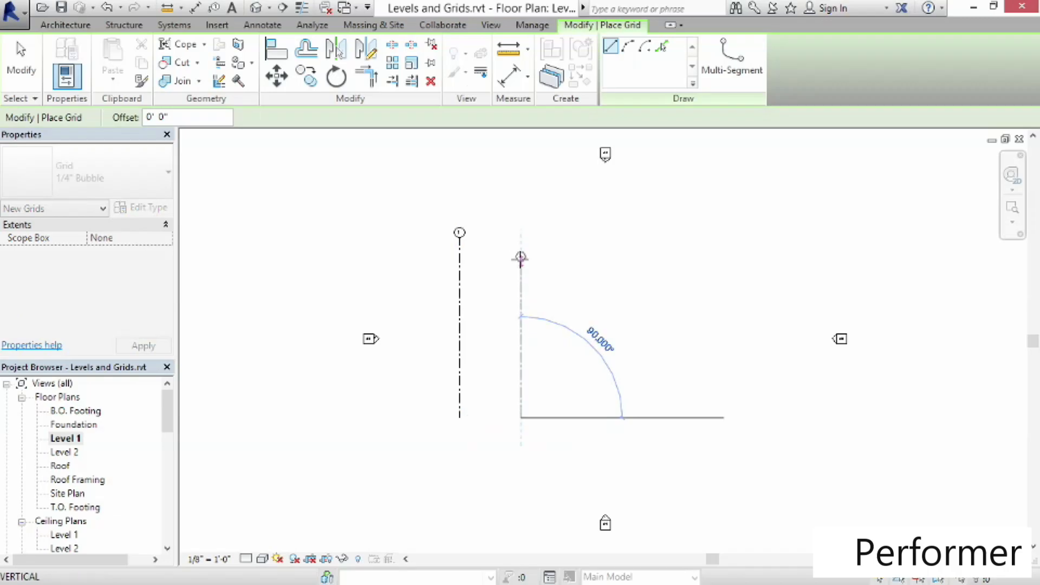
click(520, 238)
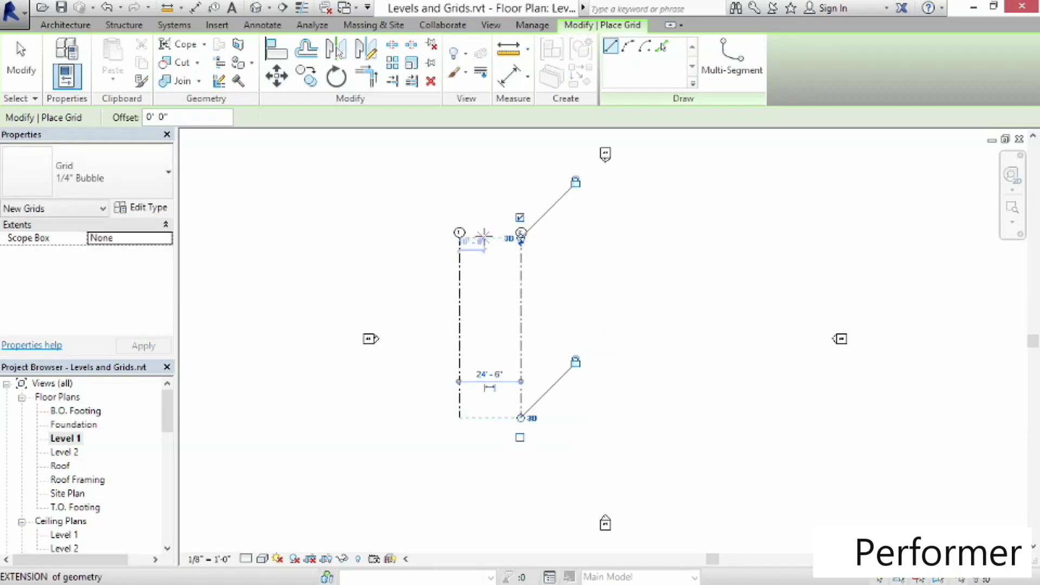
click(490, 374)
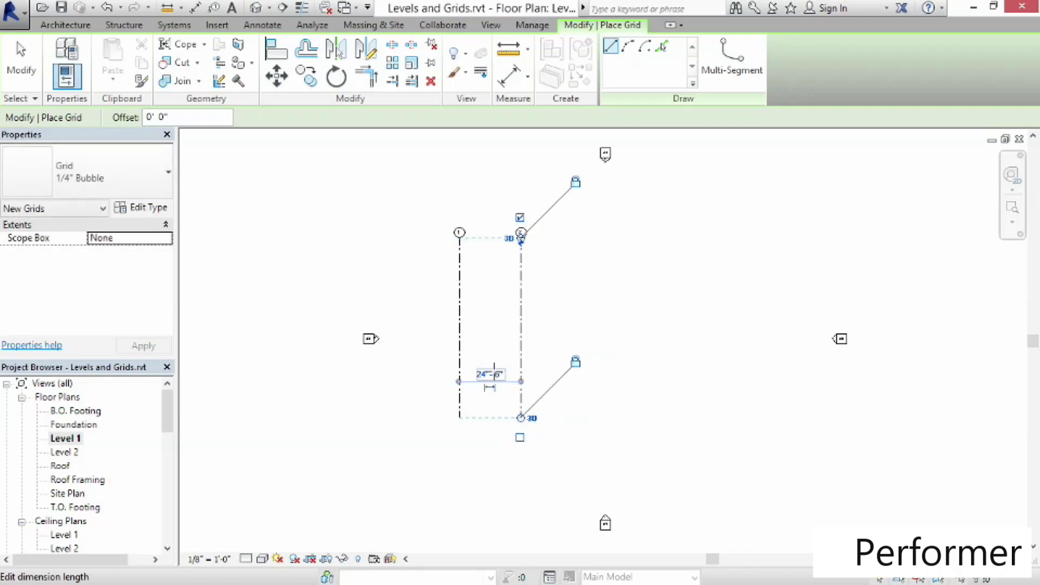
click(503, 374)
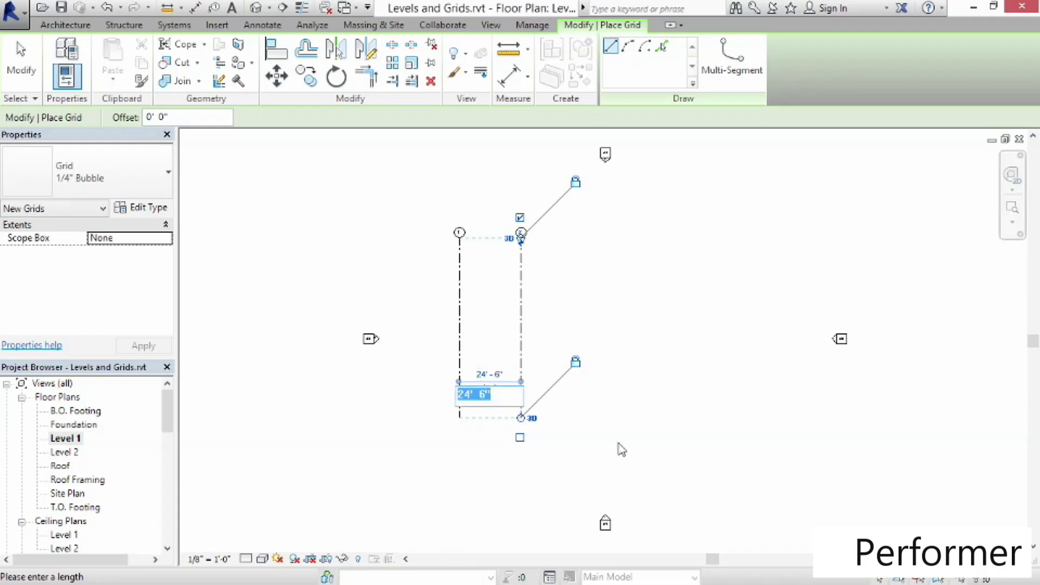
text(24)
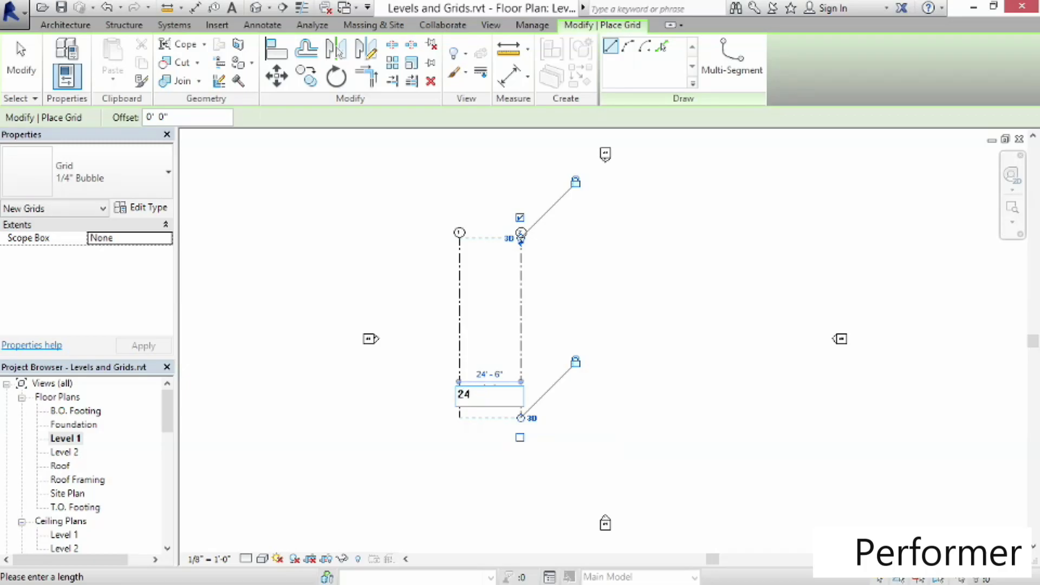
key(Return)
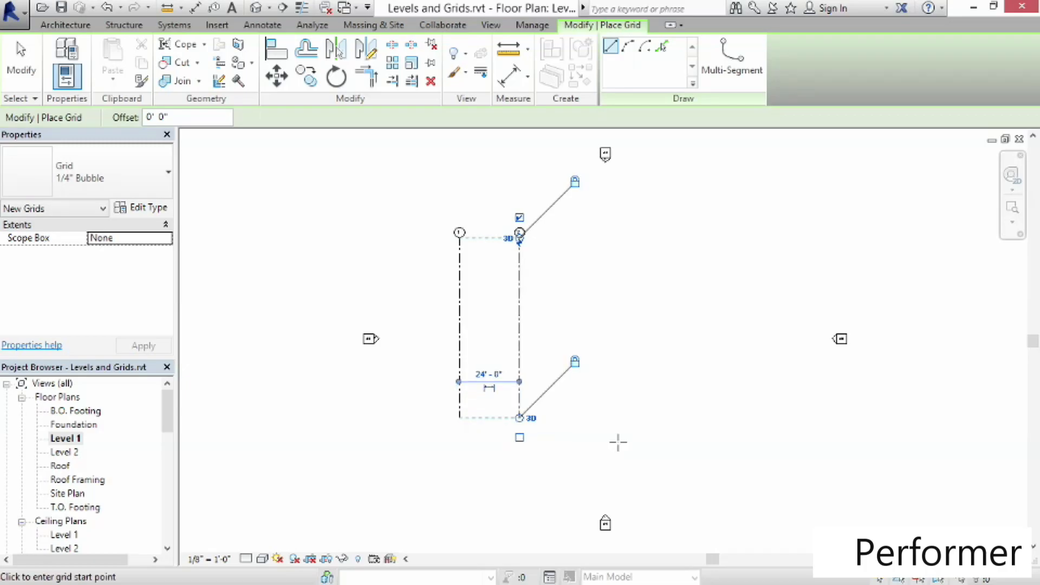
Add further vertical grids to the right, each 24'-0" apart with ends aligned to the existing grids
scroll(514, 272, up, 1)
scroll(513, 272, up, 2)
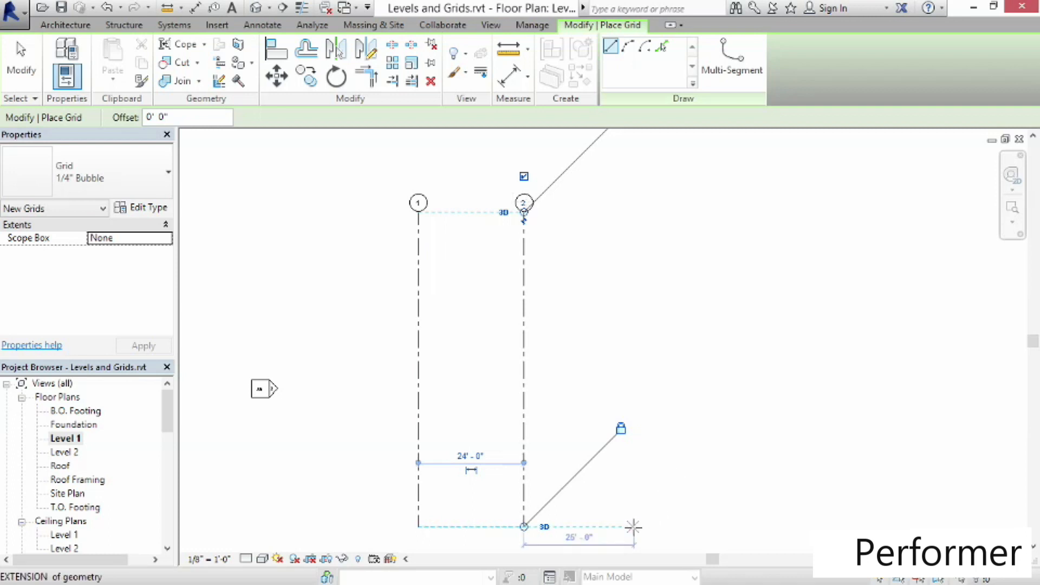
click(628, 526)
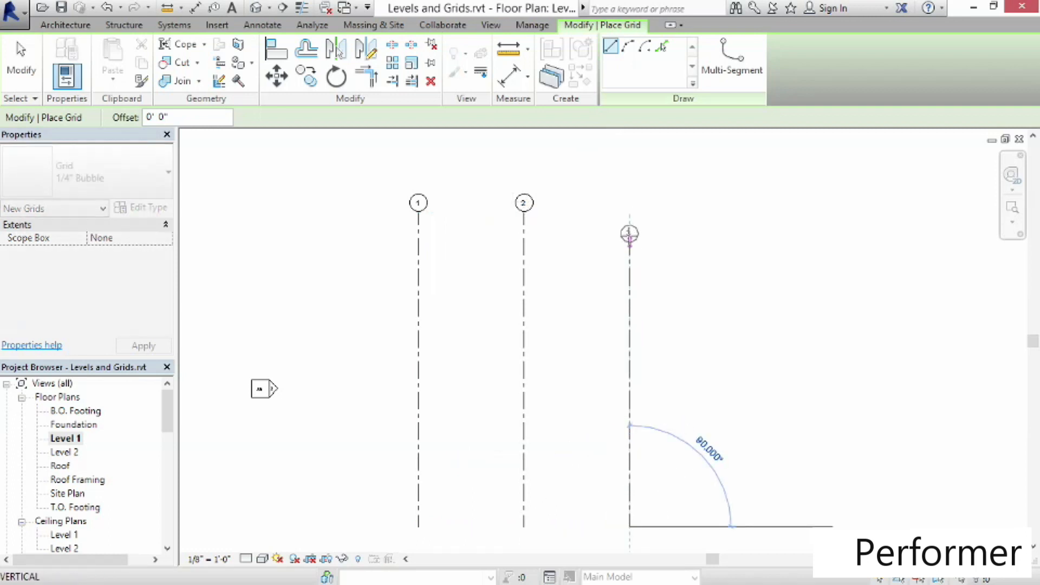
click(629, 212)
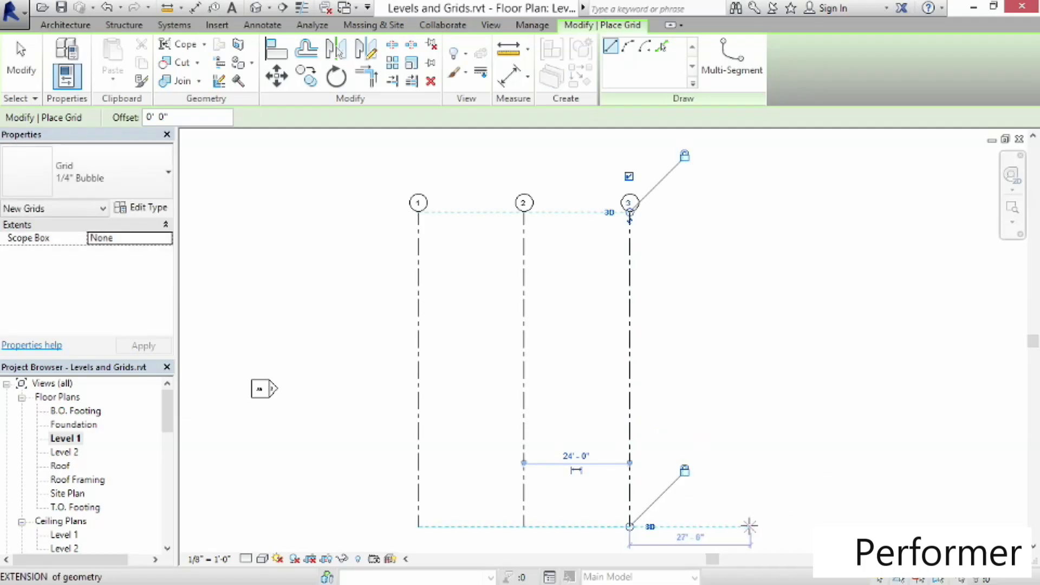
click(735, 526)
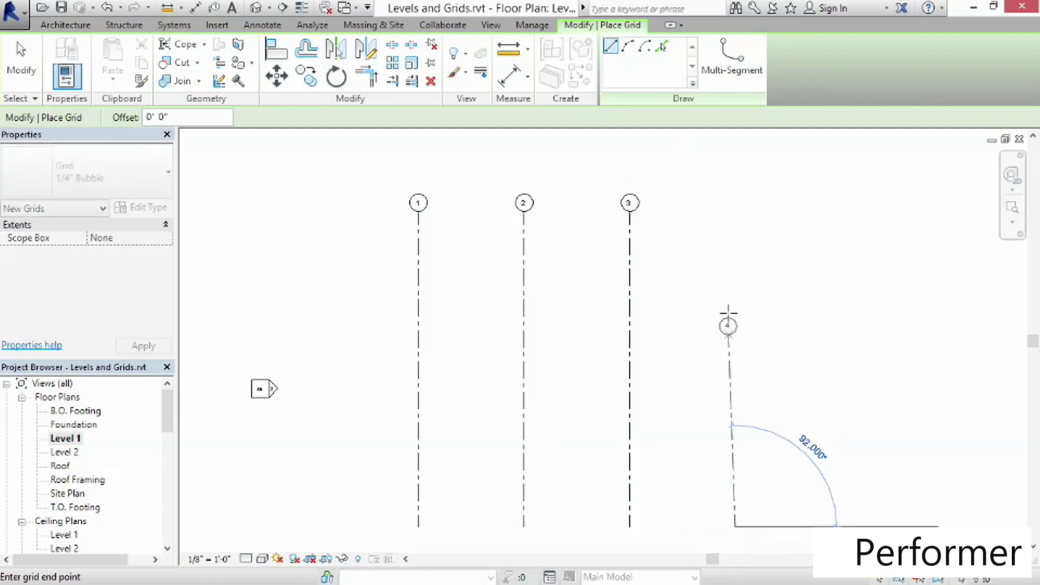
click(734, 212)
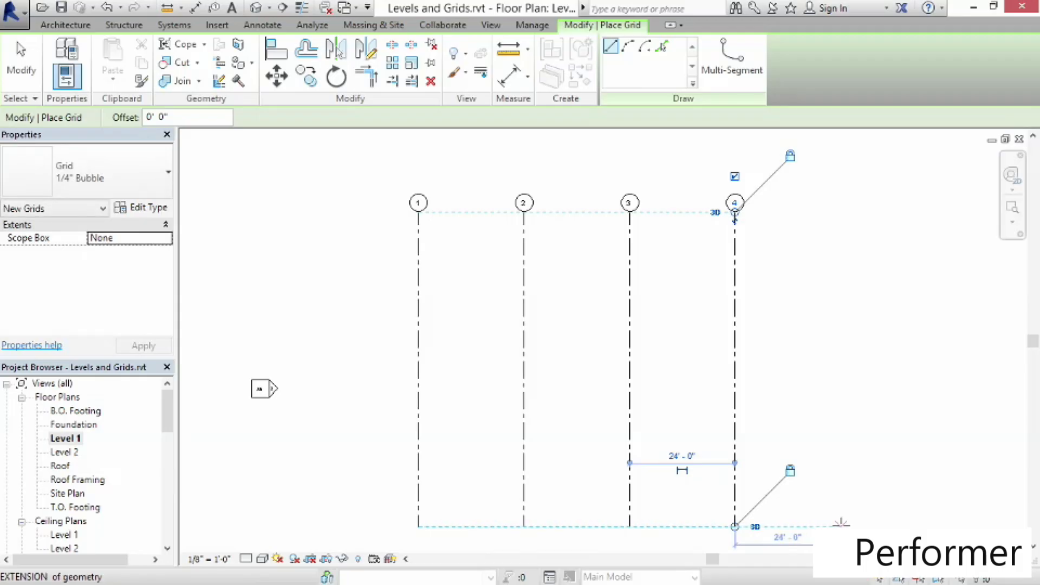
click(840, 525)
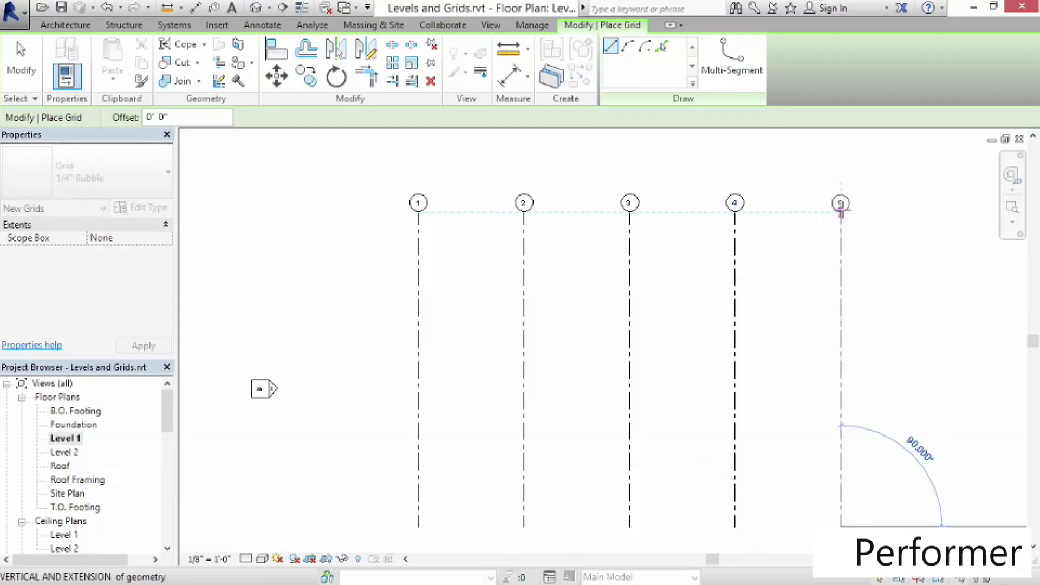
click(840, 211)
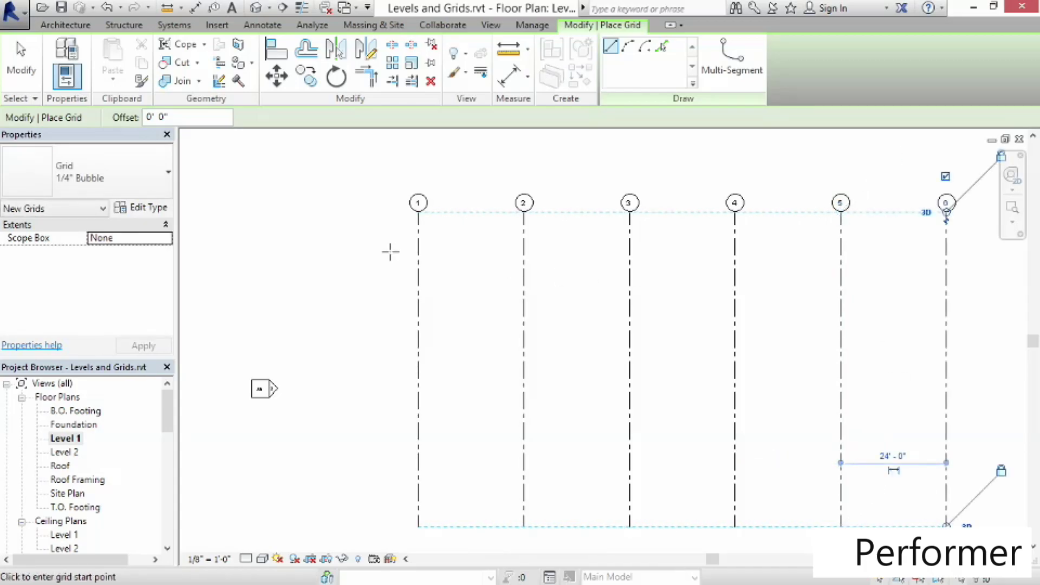
Draw a horizontal grid across the vertical grids near their tops and rename it A
click(368, 251)
middle_drag(905, 249, 810, 249)
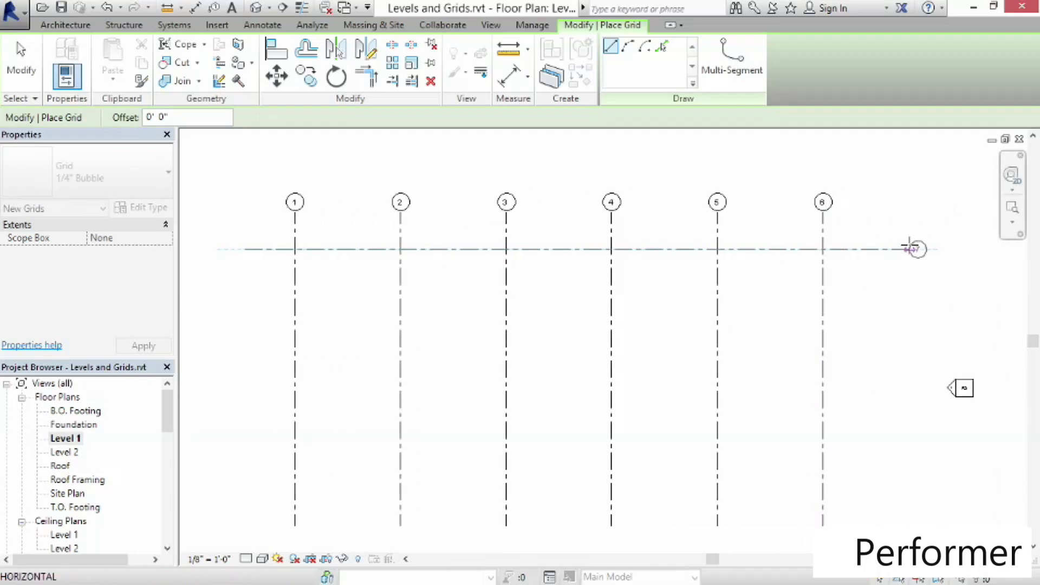
click(919, 249)
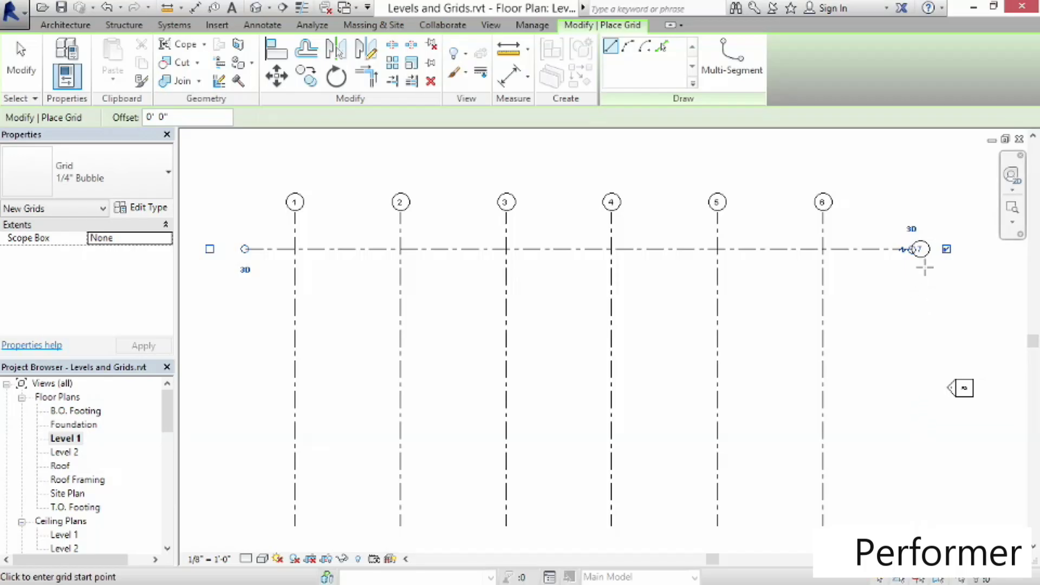
click(919, 248)
text(A)
key(Return)
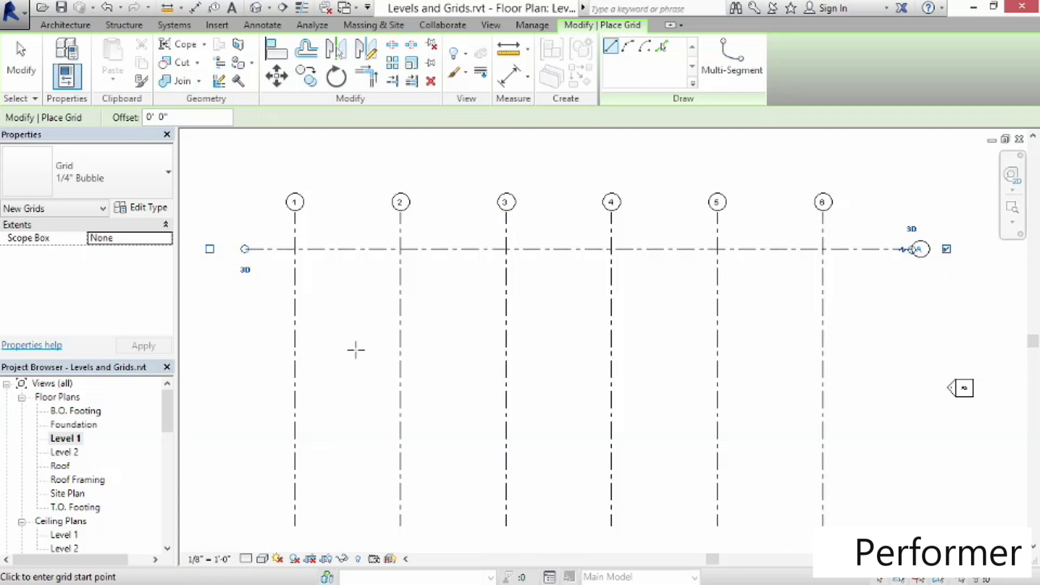
Draw a second horizontal grid about 21'-0" below grid A
click(245, 341)
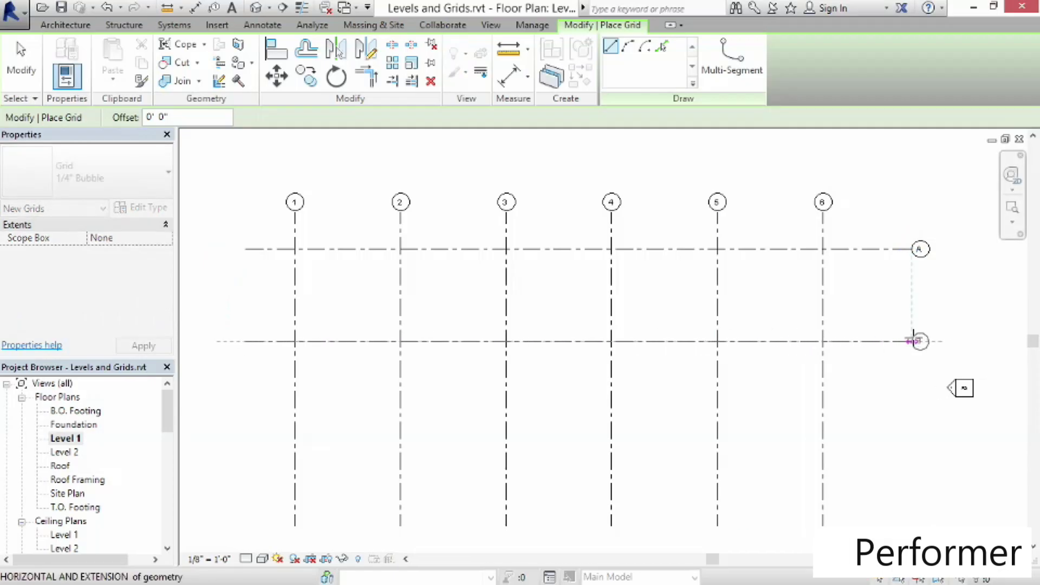
click(918, 342)
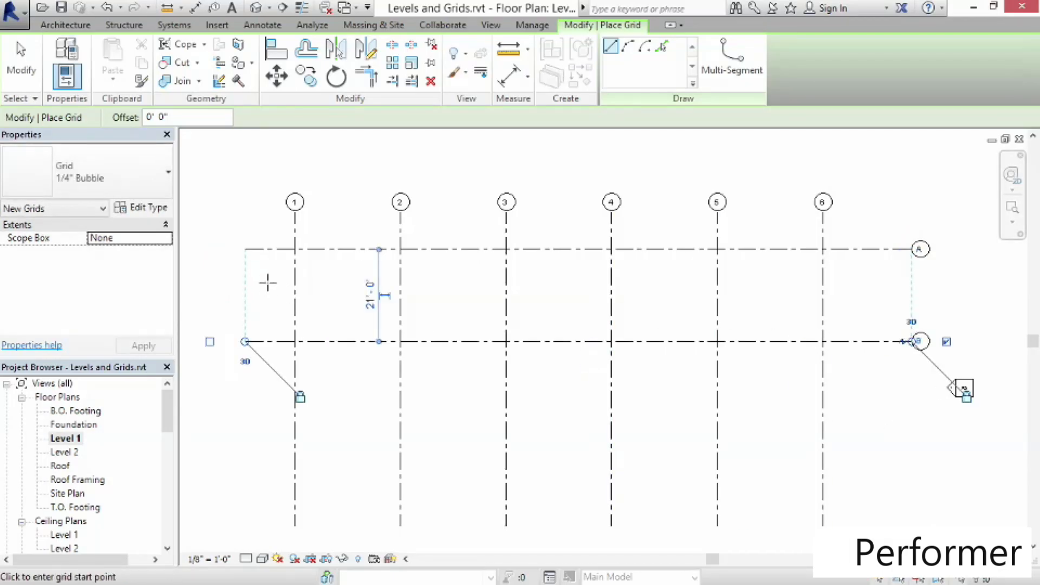
Set the spacing between horizontal grids A and B to 24'-0"
click(368, 296)
text(24)
key(Return)
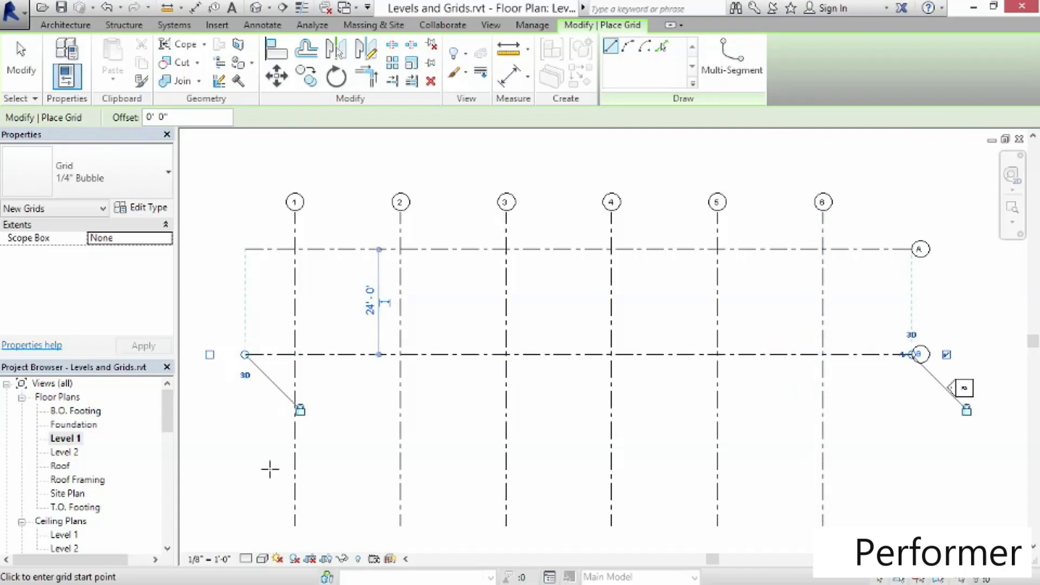
Draw a third horizontal grid below grid B and set its spacing from grid B to 20'-0"
click(248, 473)
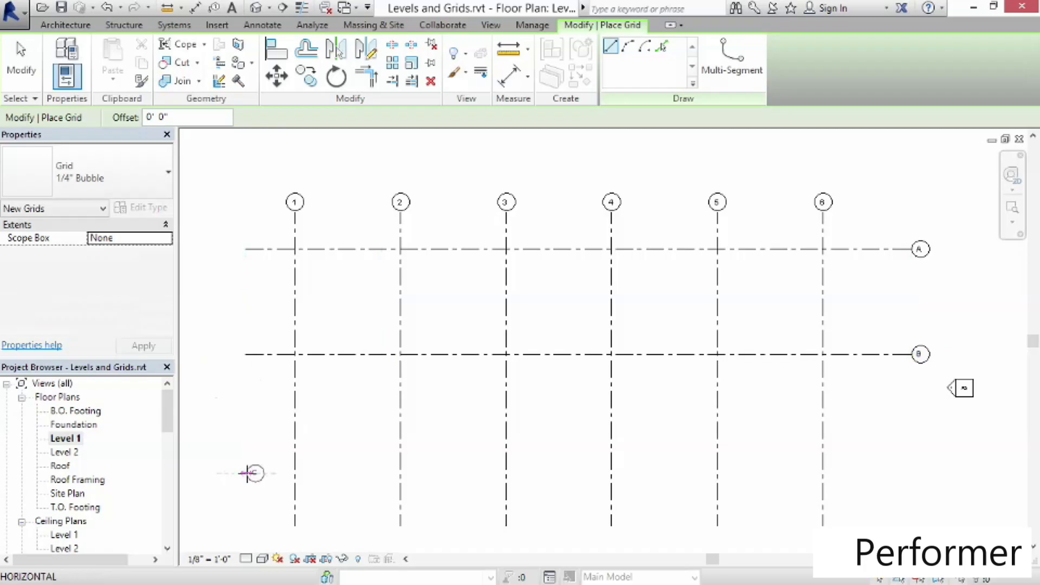
click(917, 473)
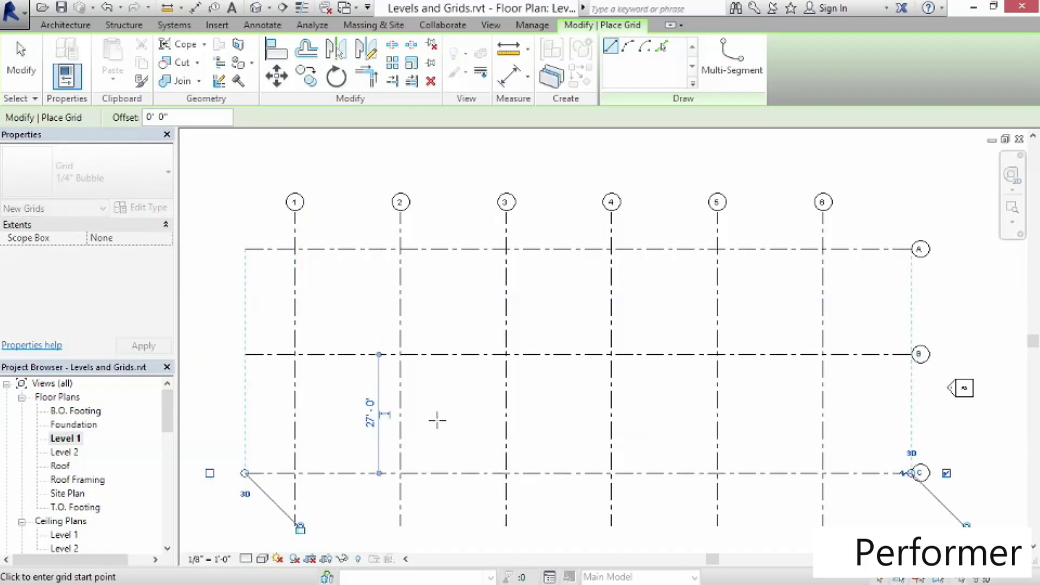
click(369, 414)
text(20)
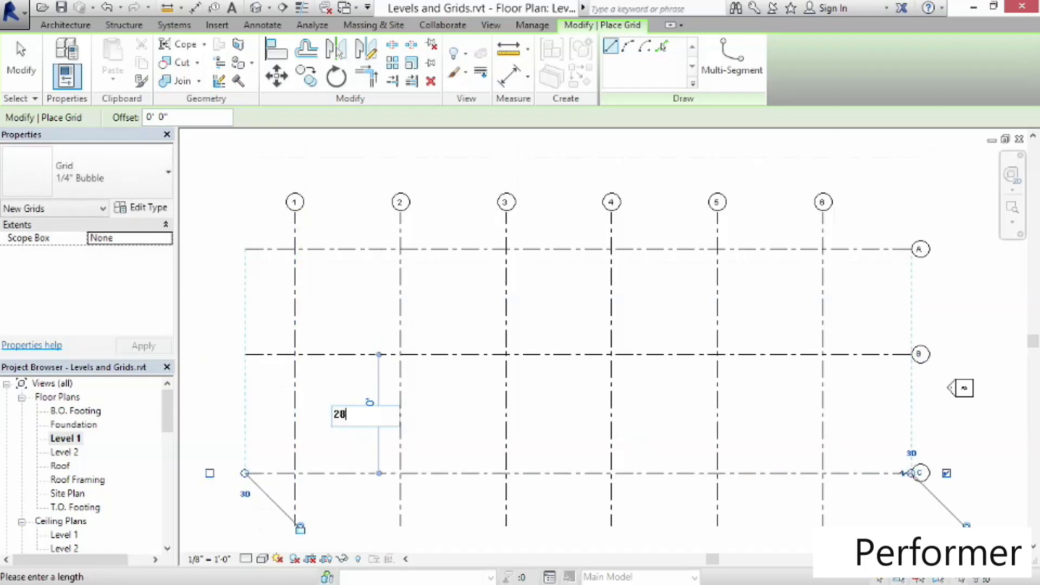
key(Return)
Extend the bottom ends of the vertical grids below the lowest horizontal grid
scroll(455, 393, down, 3)
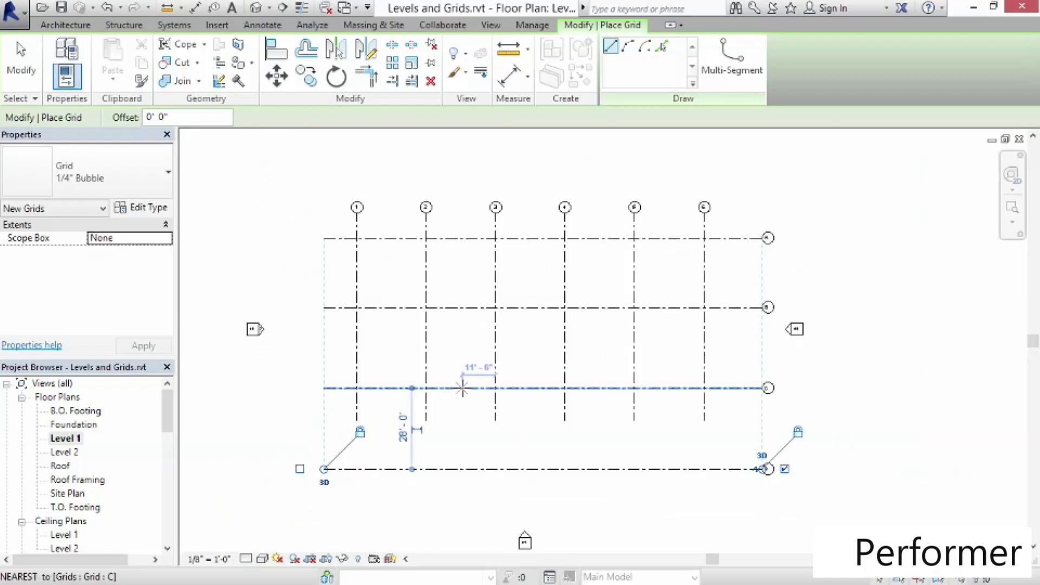
click(20, 59)
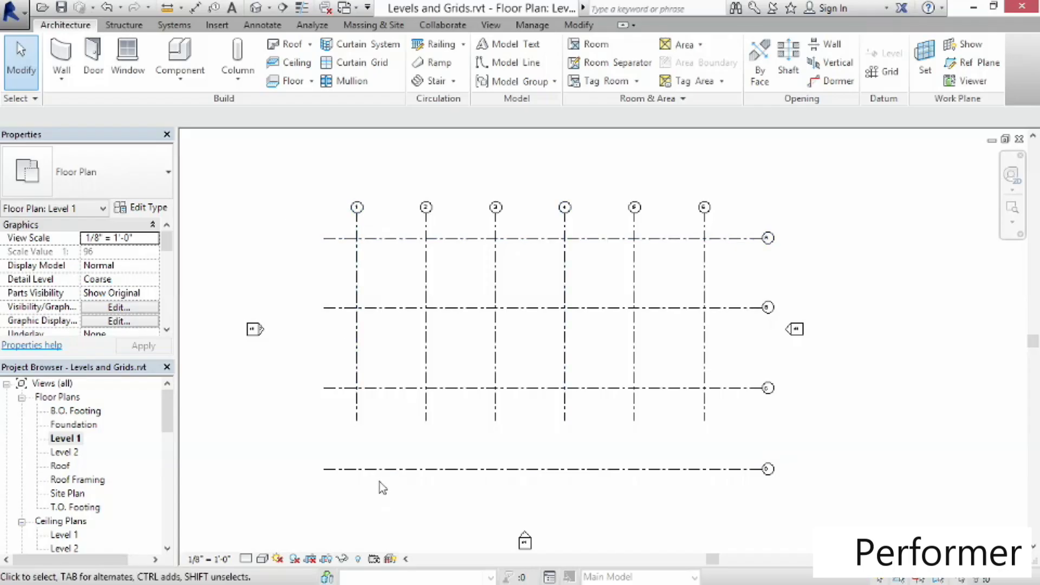
click(495, 407)
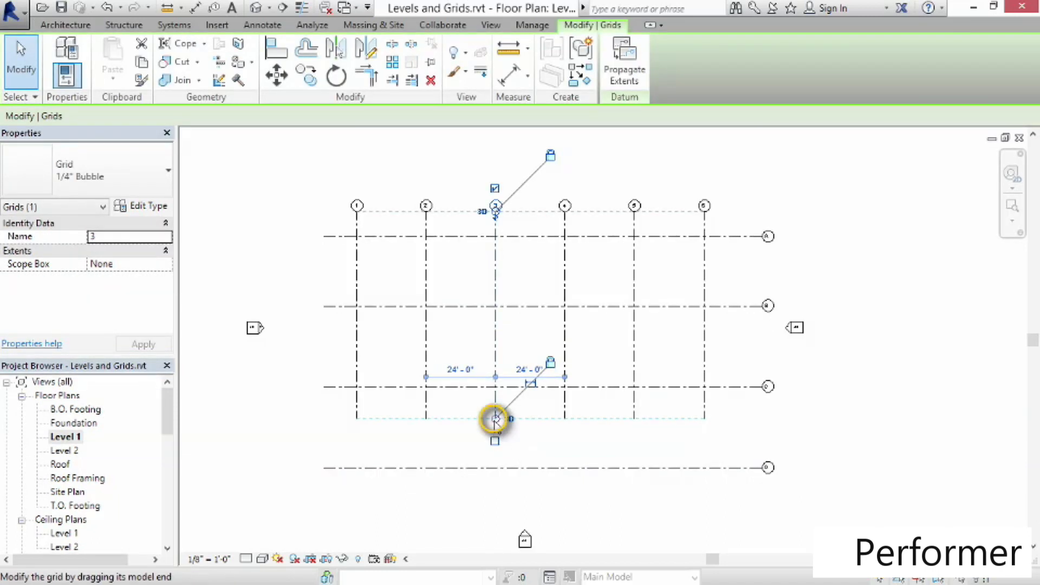
drag(495, 418, 494, 502)
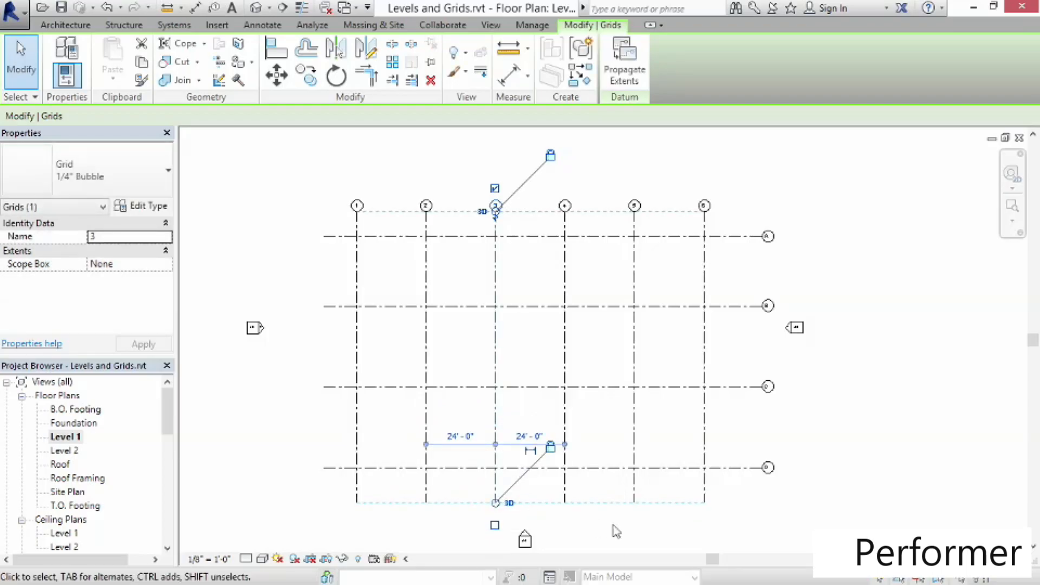
click(706, 516)
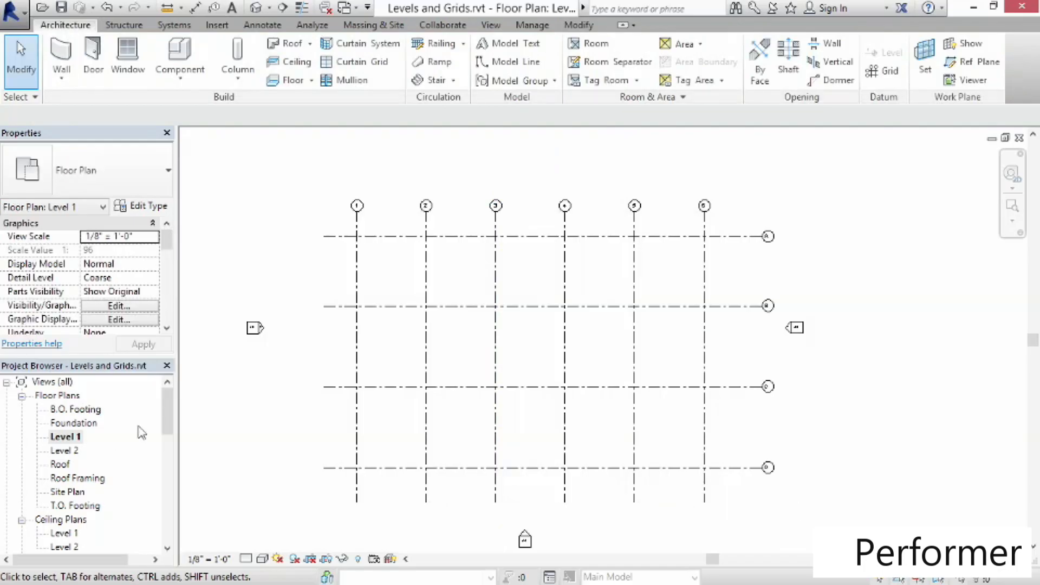
Open the South elevation and examine how the grids appear against the levels
drag(164, 400, 164, 428)
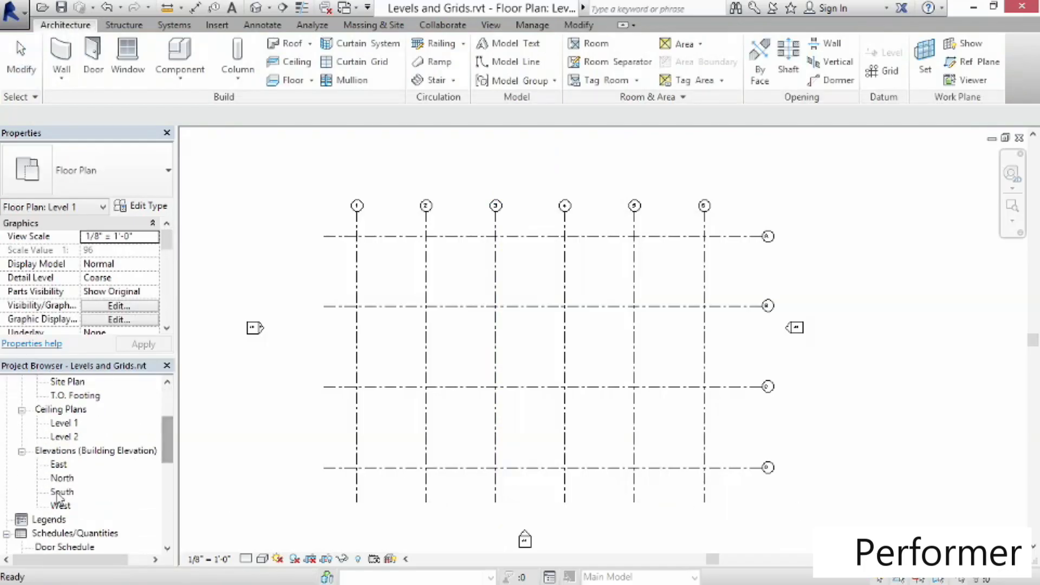
double_click(61, 492)
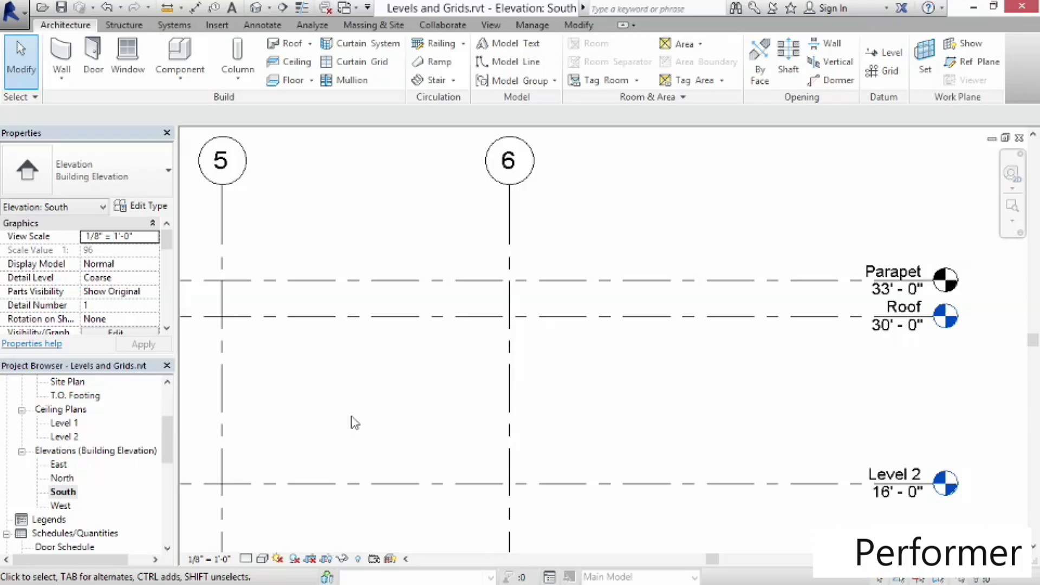
scroll(355, 423, down, 5)
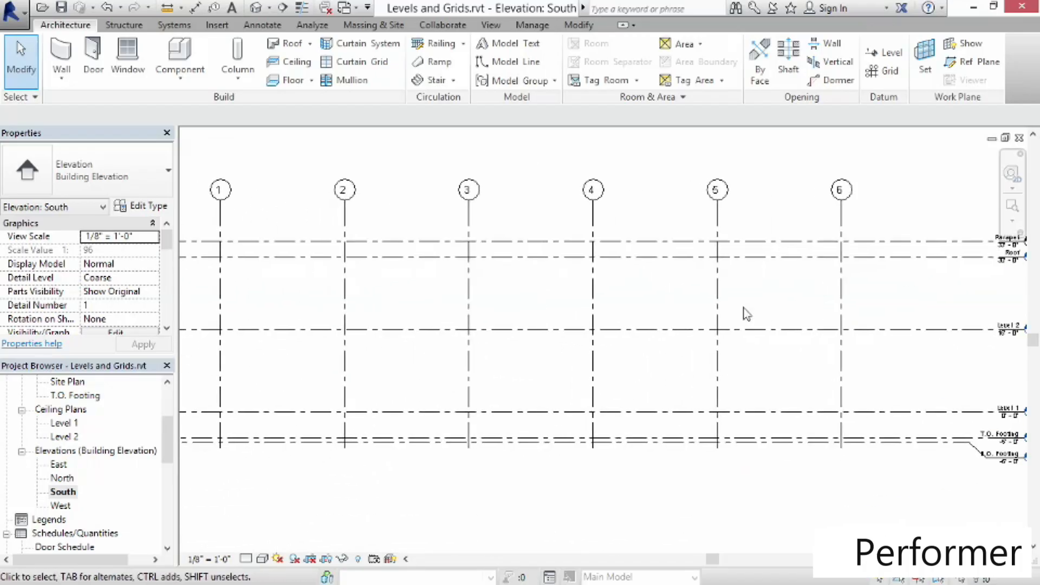
scroll(743, 313, down, 1)
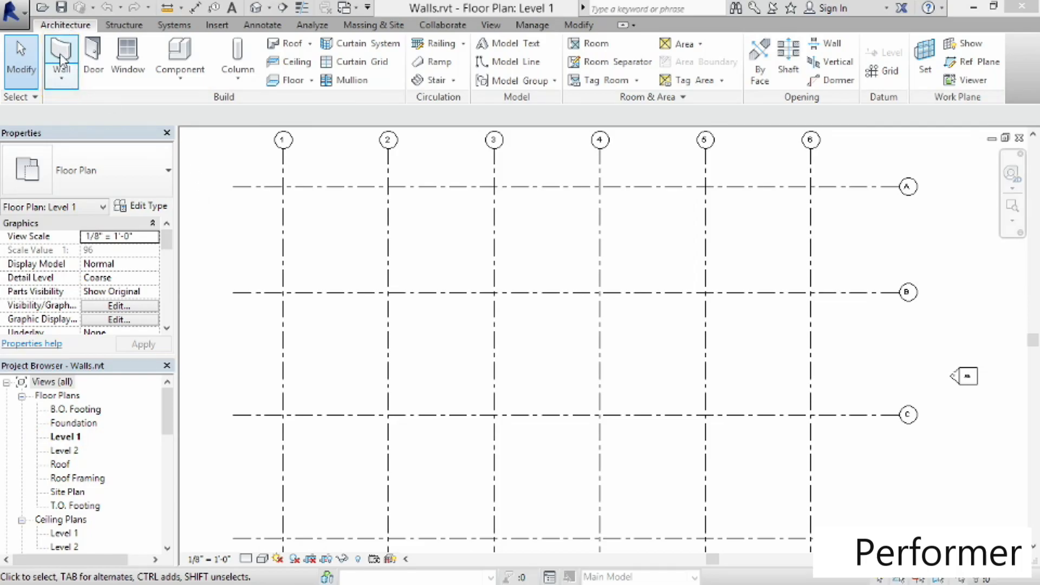
Start an architectural wall and choose the Generic - 12" wall type
click(65, 82)
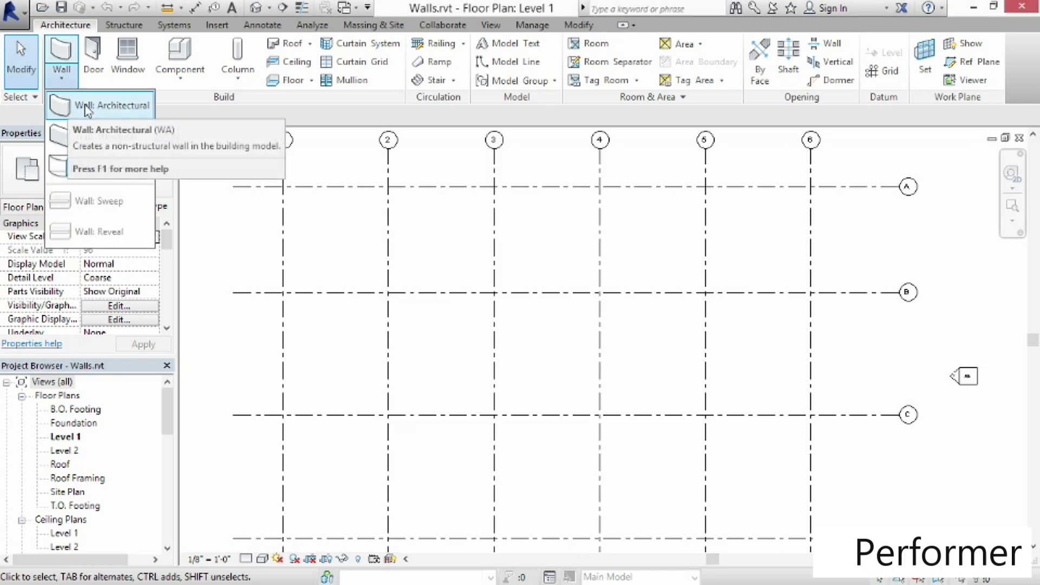
click(86, 107)
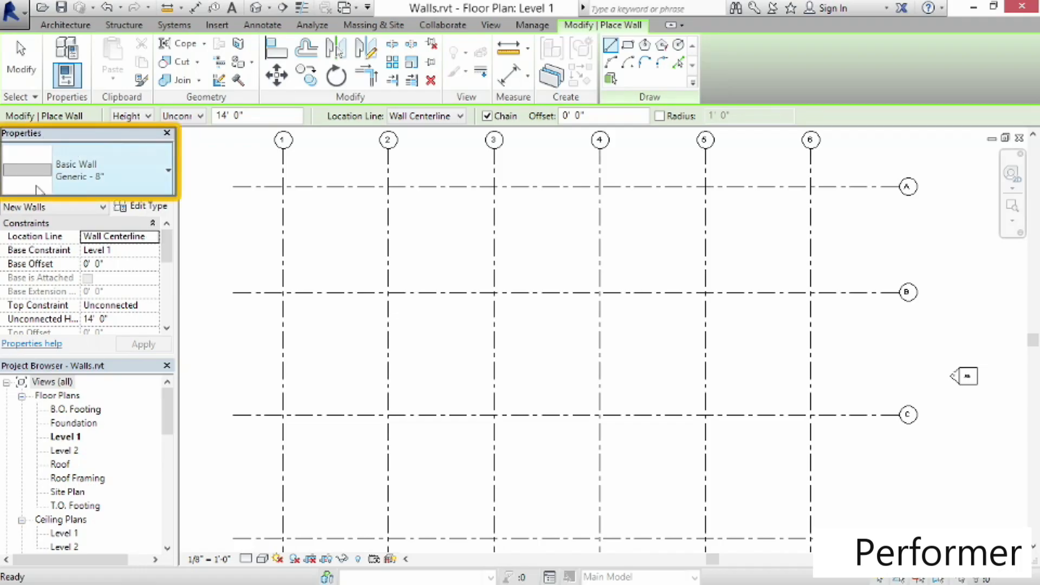
click(123, 173)
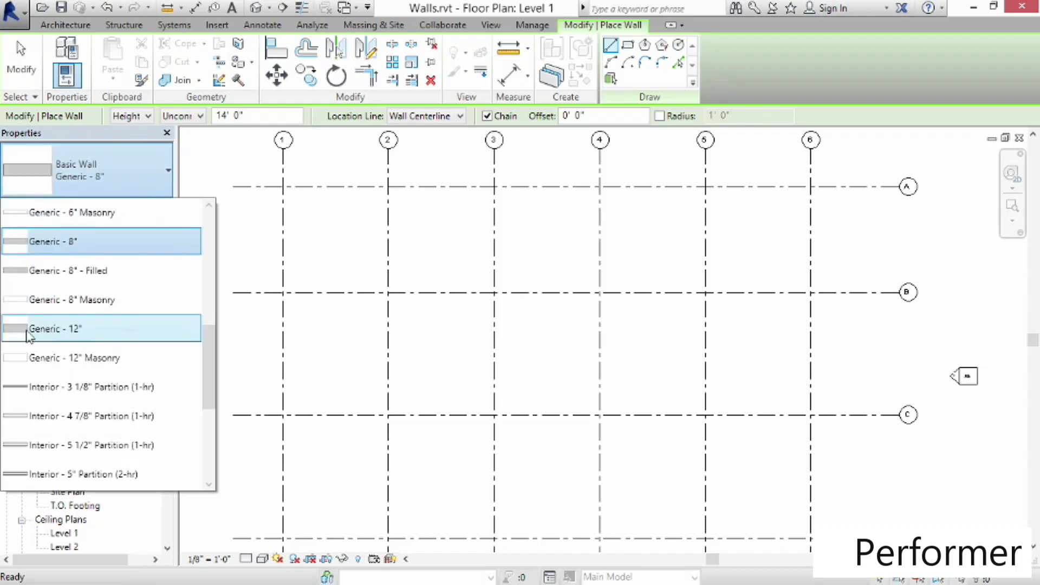
mouse_move(43, 336)
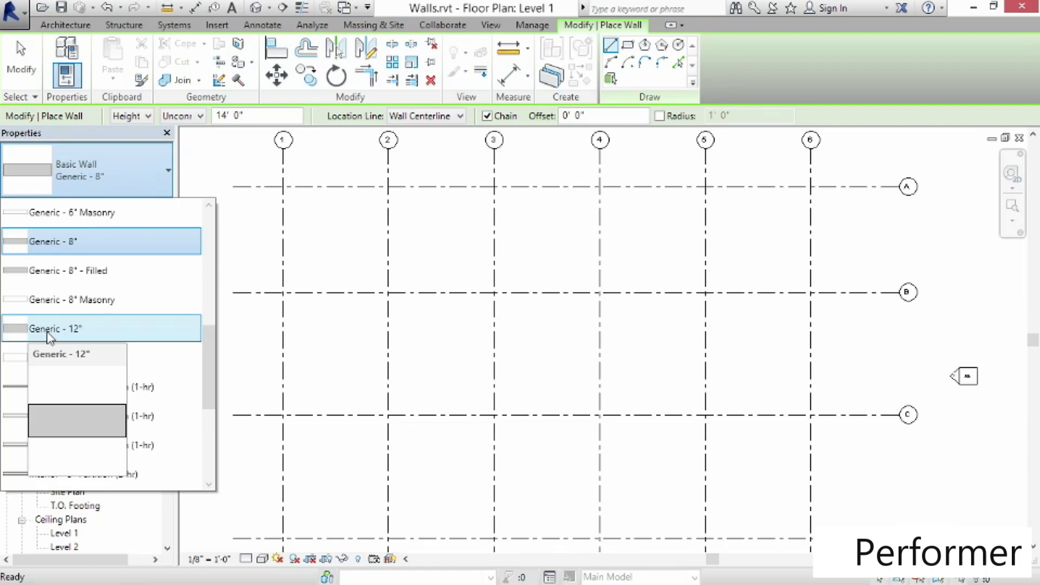
click(49, 337)
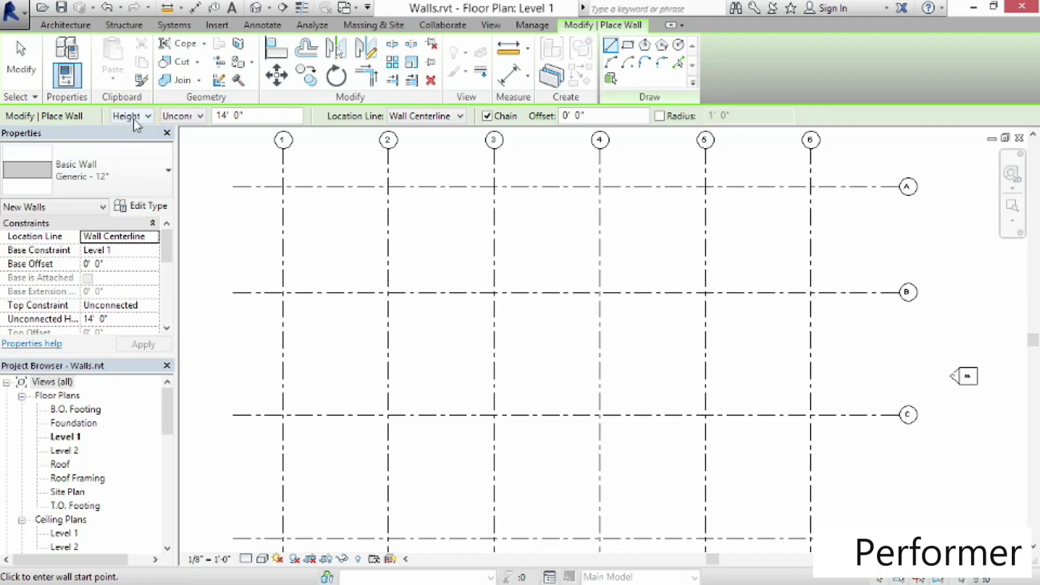
Set the wall's top constraint to Parapet and its location line to Finish Face: Exterior
click(196, 117)
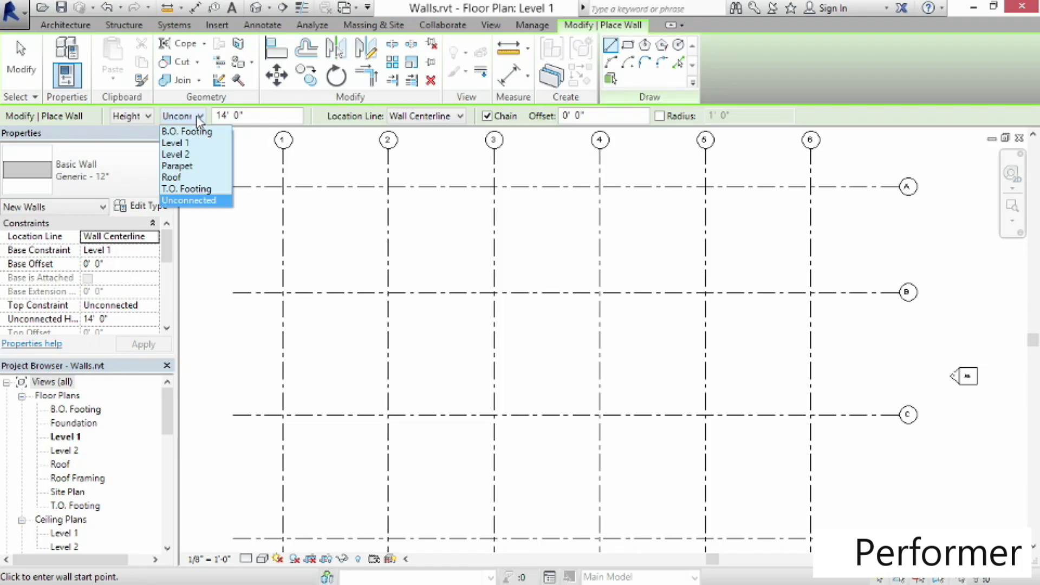
click(179, 166)
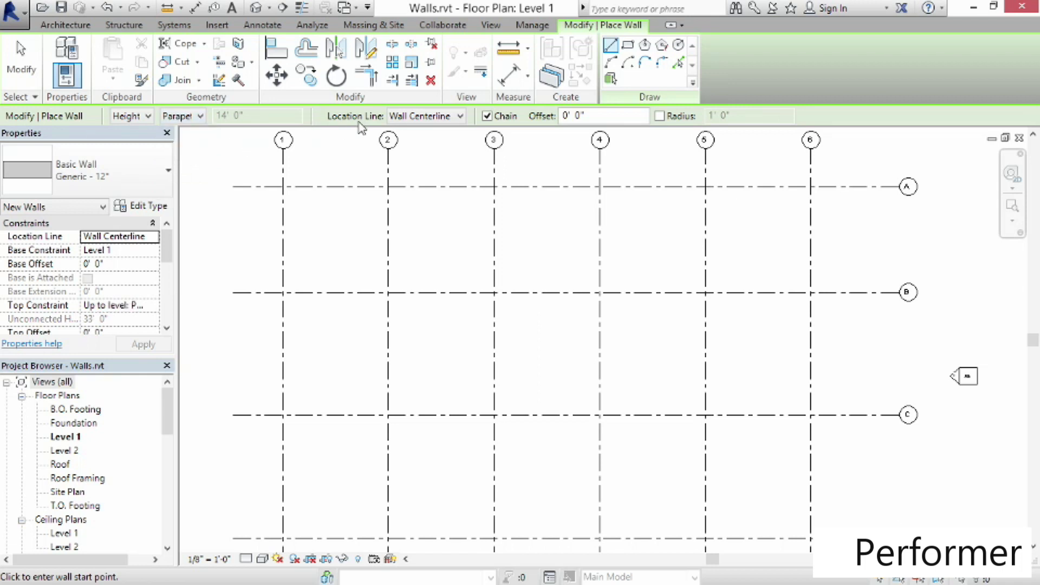
click(444, 118)
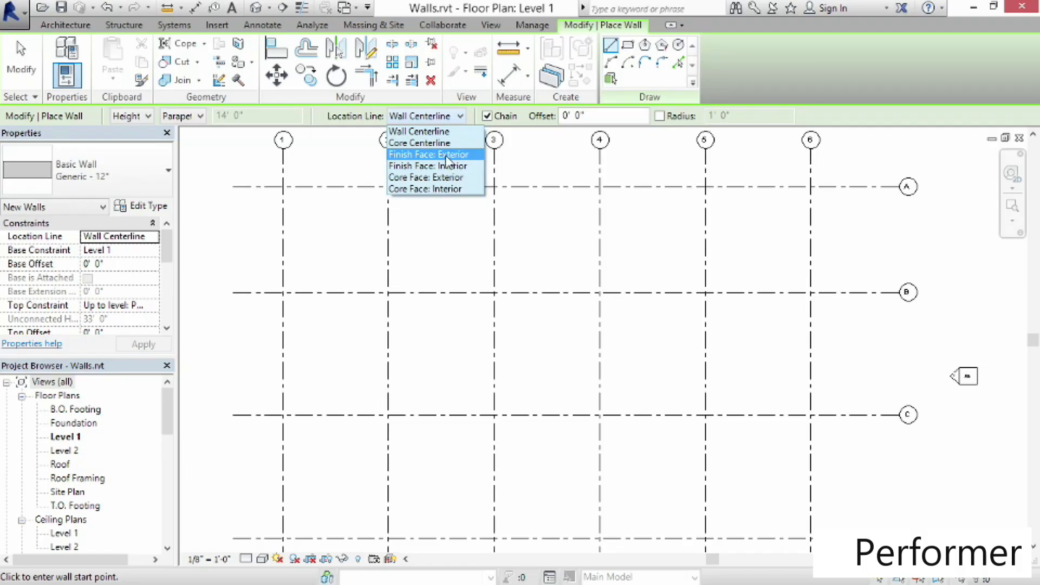
click(447, 155)
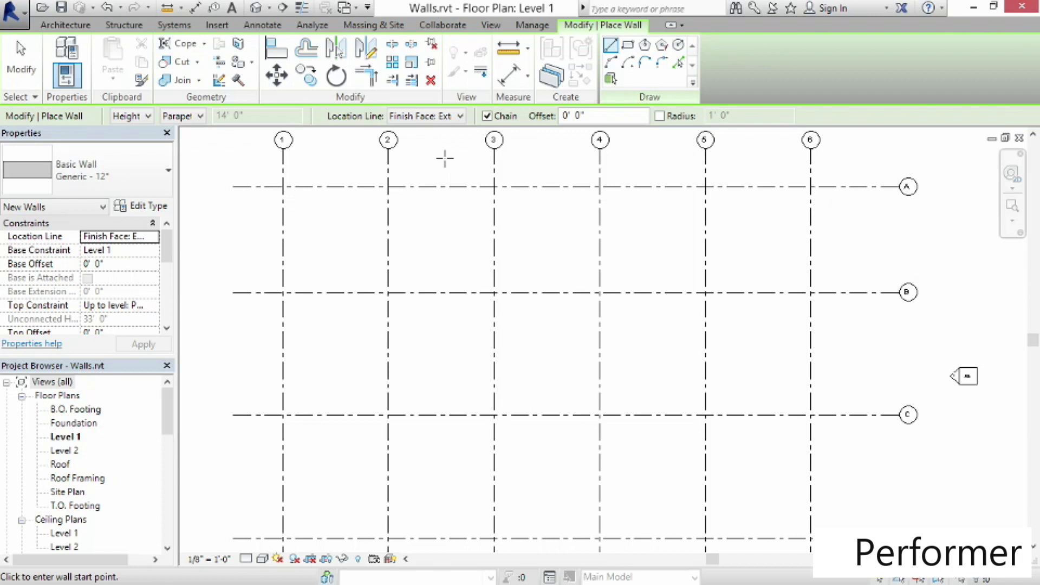
scroll(411, 160, up, 2)
scroll(412, 159, down, 2)
click(409, 157)
scroll(411, 161, up, 1)
scroll(412, 161, up, 5)
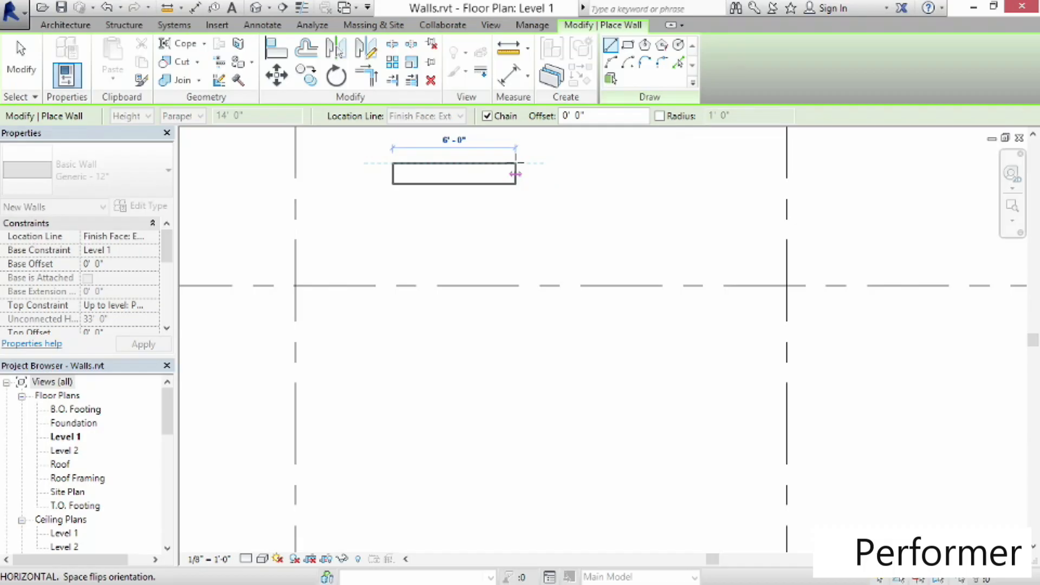
key(Escape)
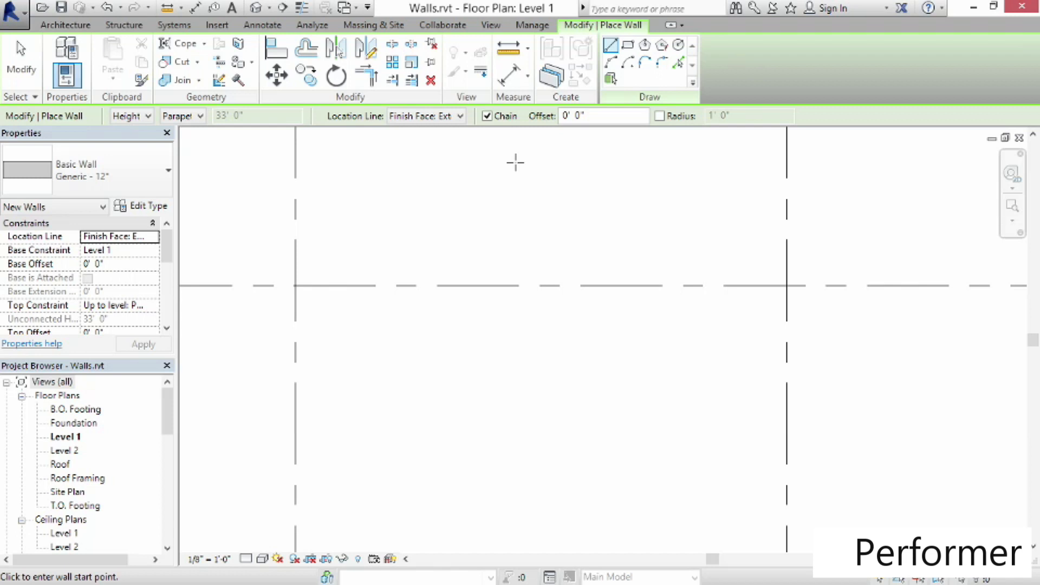
Set the wall placement offset to 2'-0"
click(571, 116)
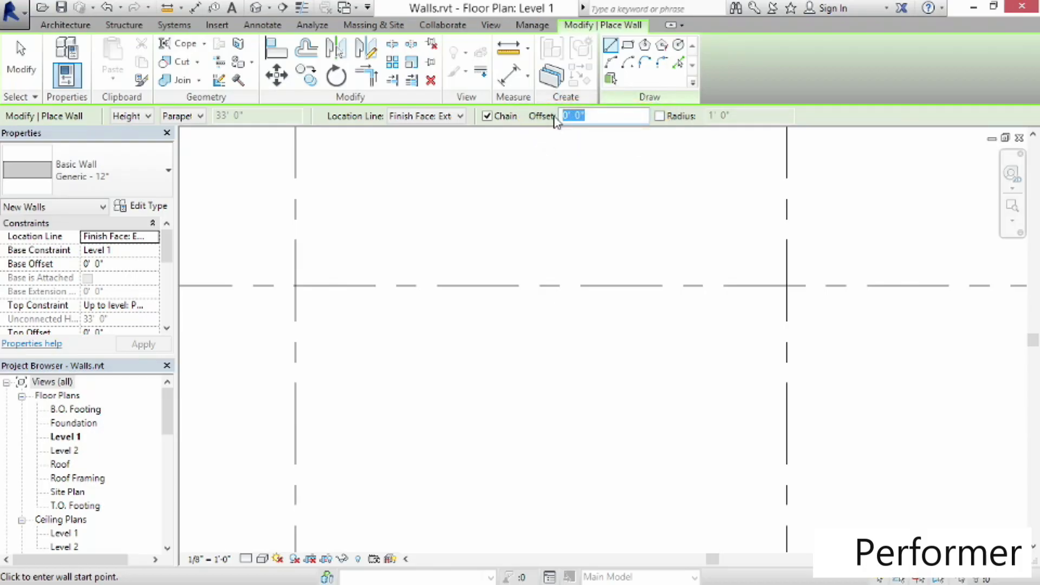
text(2)
key(Return)
click(406, 220)
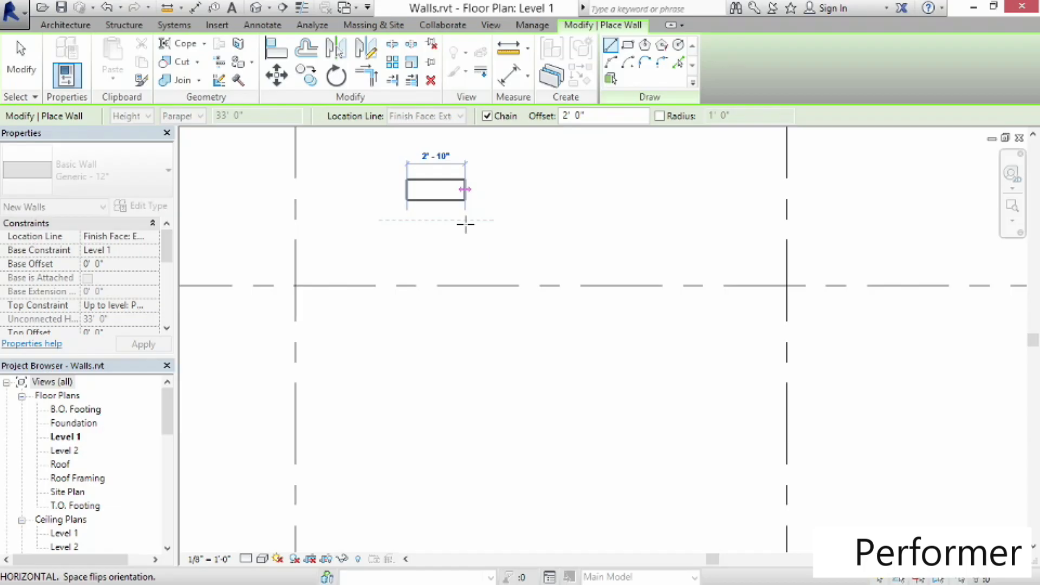
key(Escape)
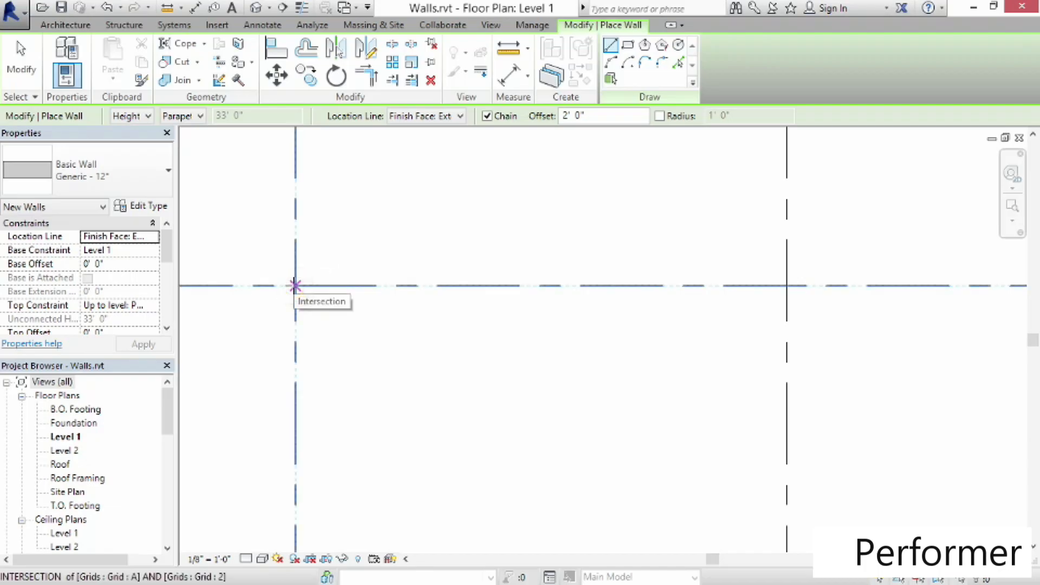
Draw a wall along grid A from its intersection with grid 2 to grid 6
scroll(297, 279, down, 3)
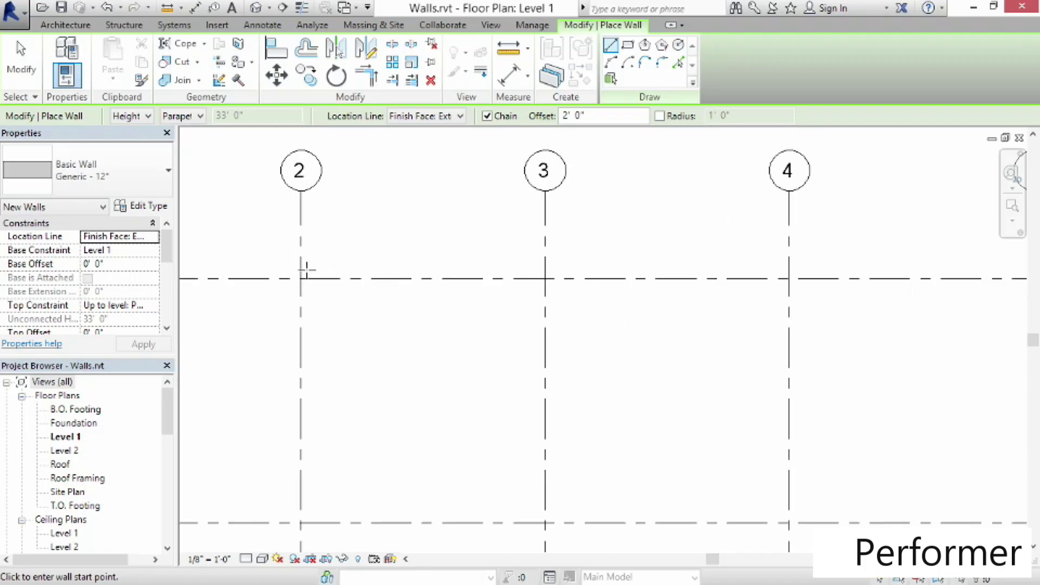
scroll(306, 270, down, 1)
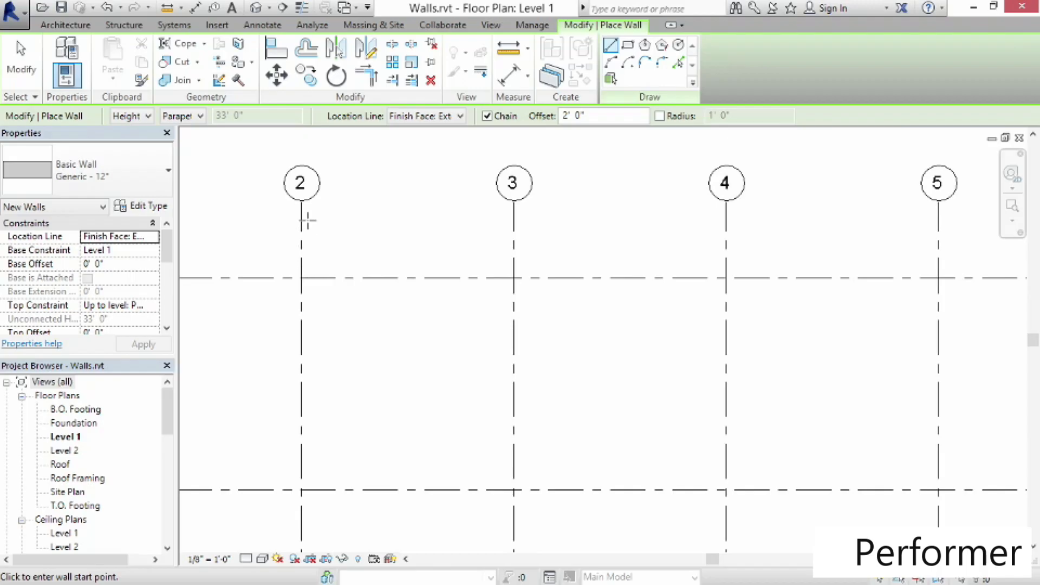
click(302, 278)
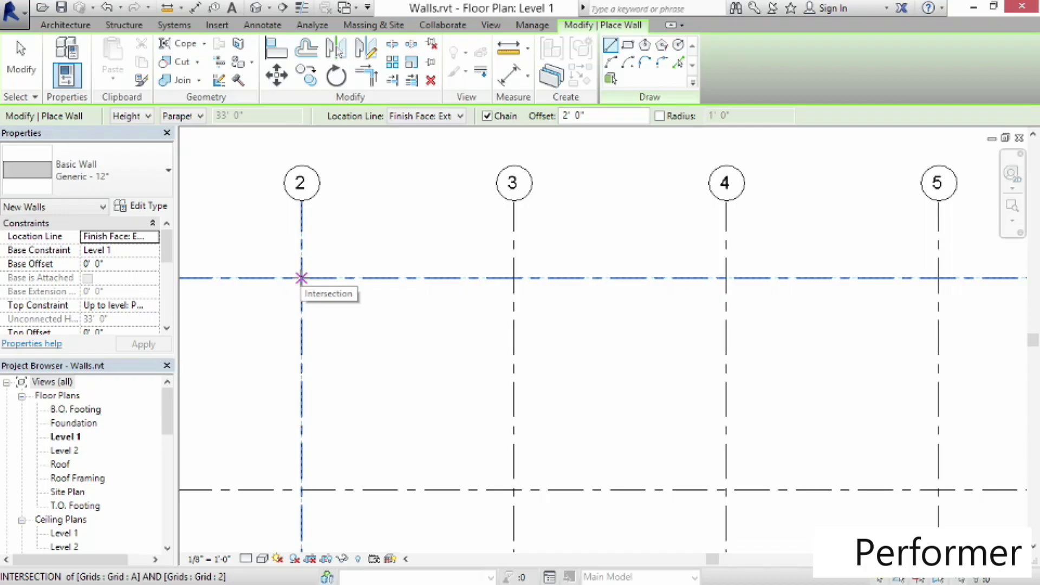
click(302, 278)
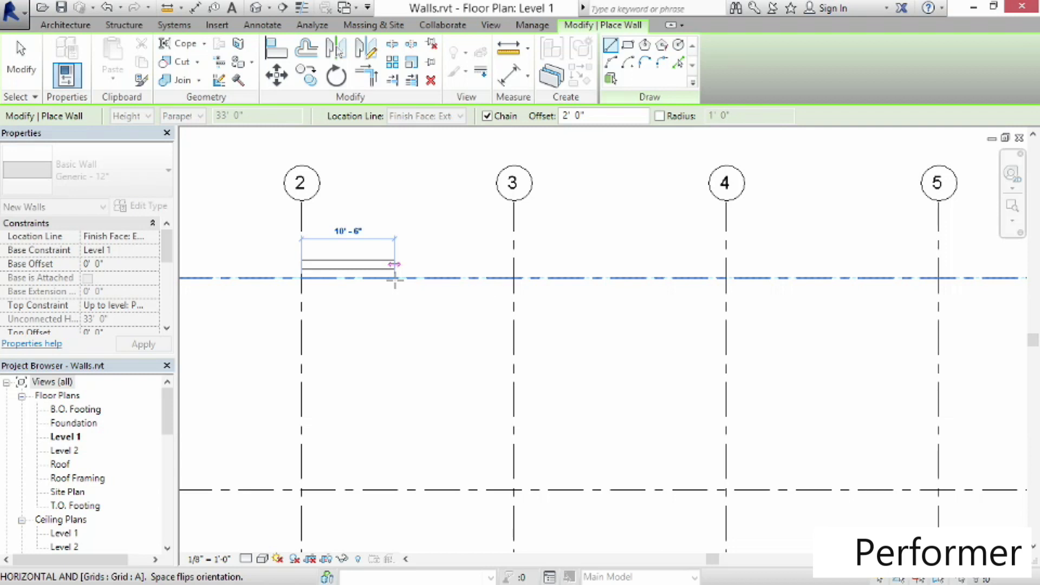
key(space)
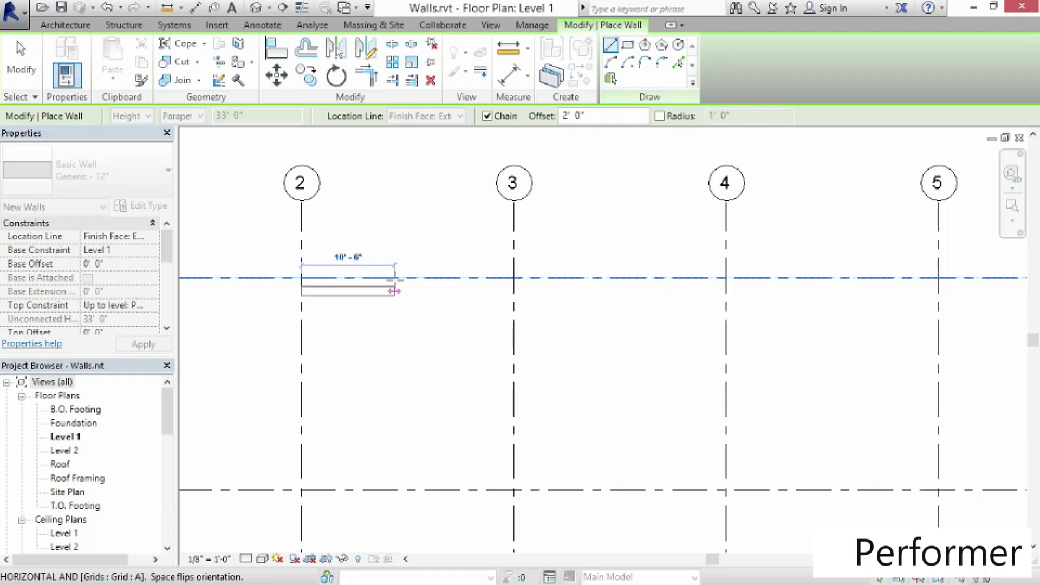
key(space)
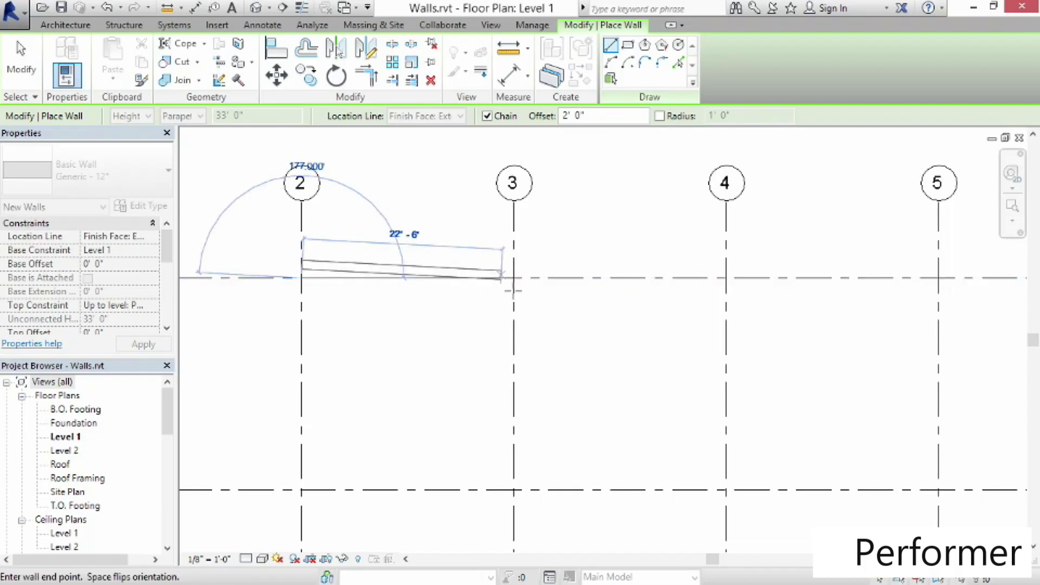
middle_drag(969, 286, 553, 292)
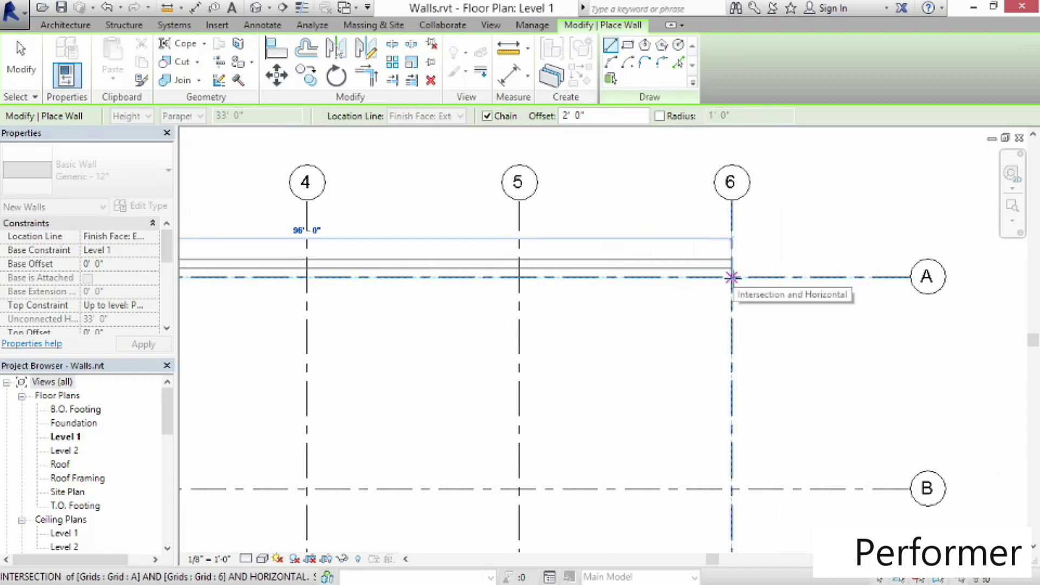
click(731, 277)
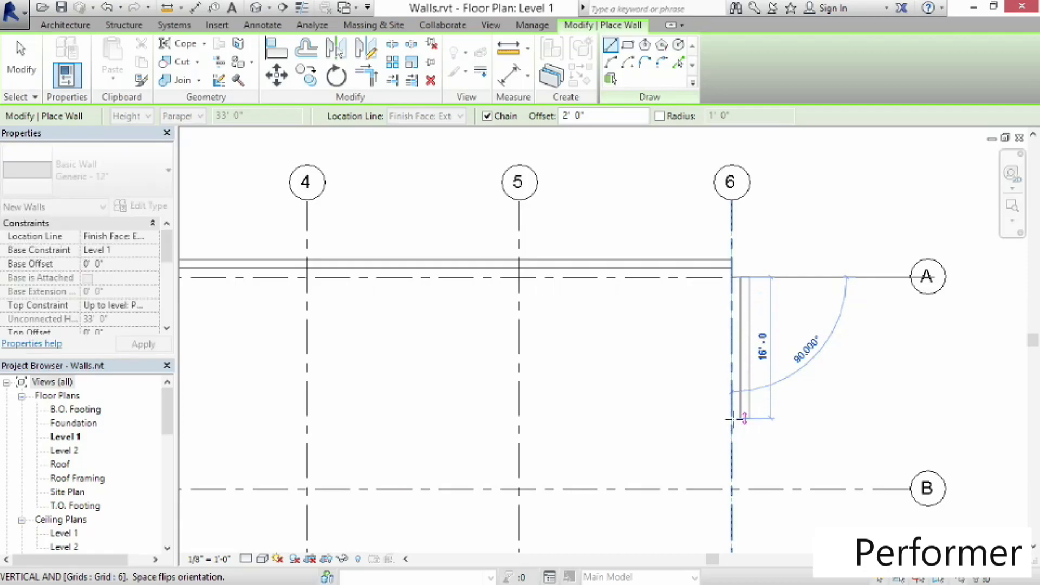
Continue the 12" exterior wall down grid 6 to grid D and west along grid D to grid 2
scroll(744, 417, down, 3)
middle_drag(745, 498, 824, 302)
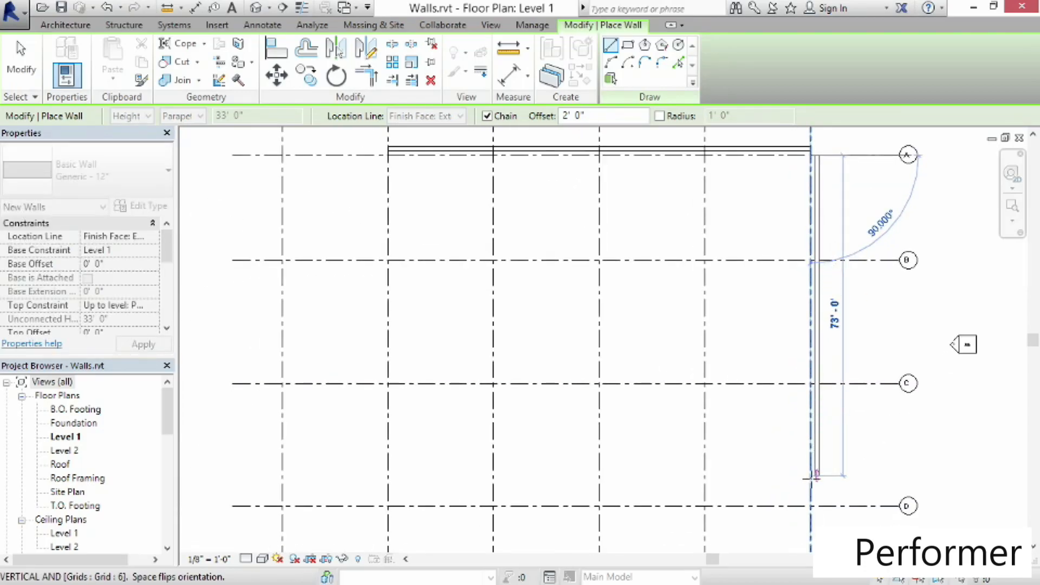
click(811, 505)
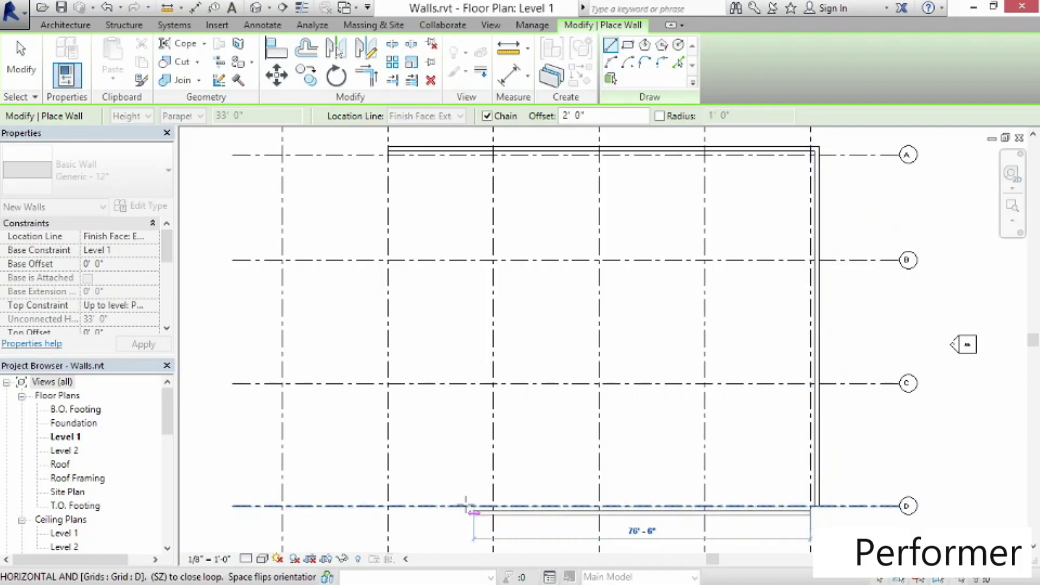
click(387, 505)
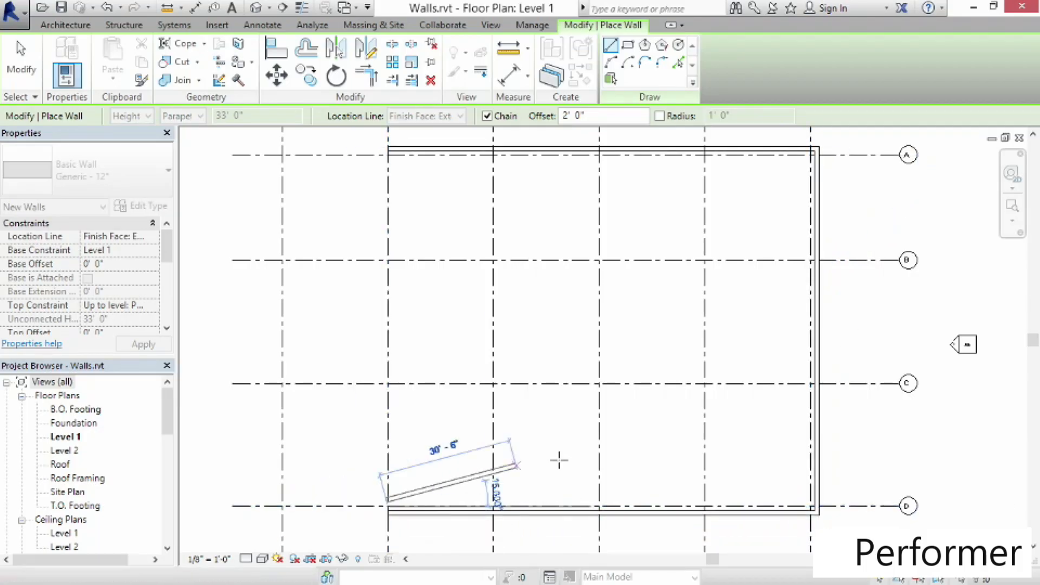
key(Escape)
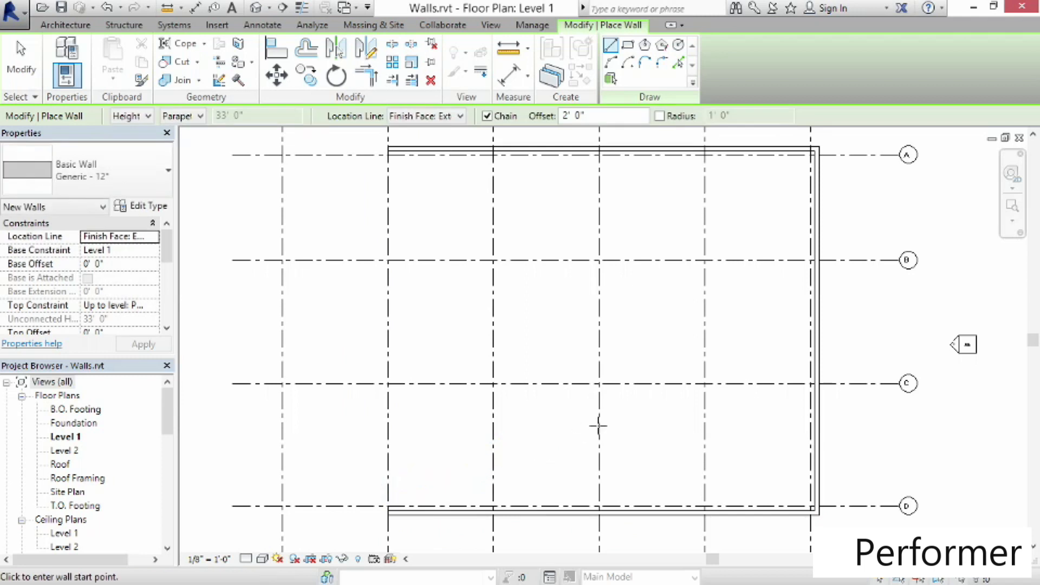
Switch to the Generic - 5" wall type with its top constraint set to Level 2
middle_drag(710, 395, 698, 423)
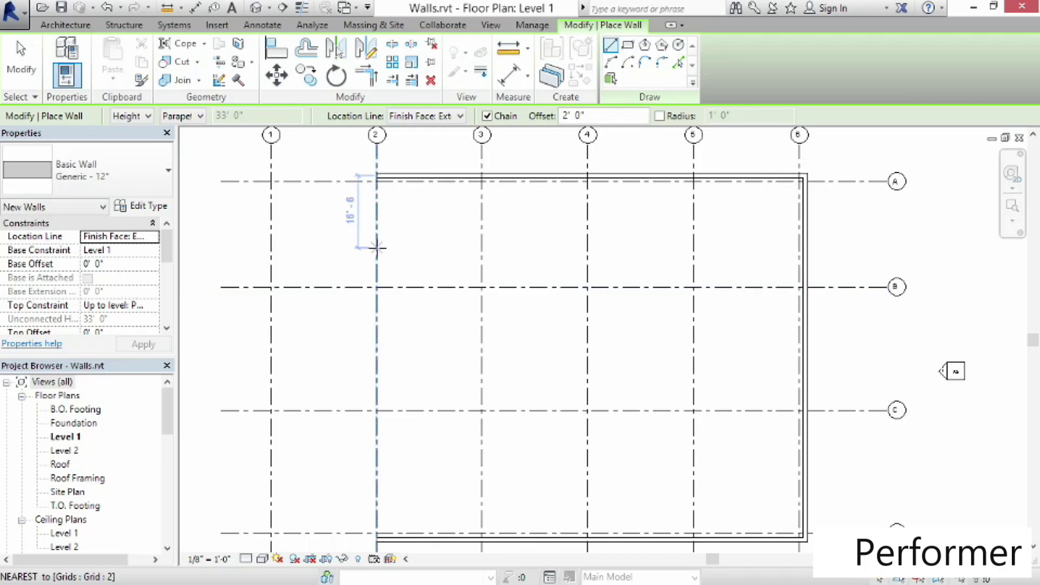
click(142, 185)
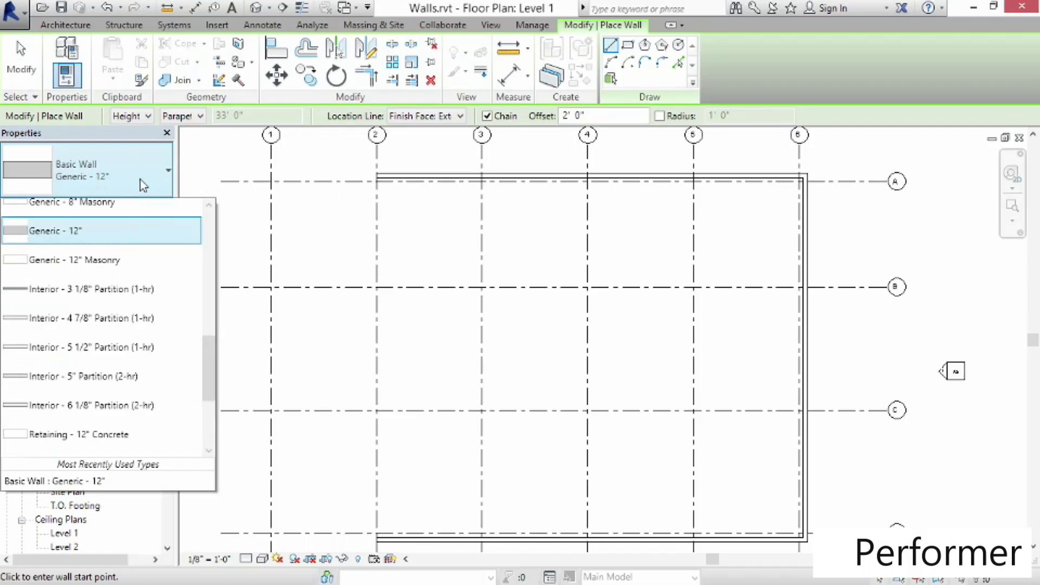
drag(209, 349, 212, 305)
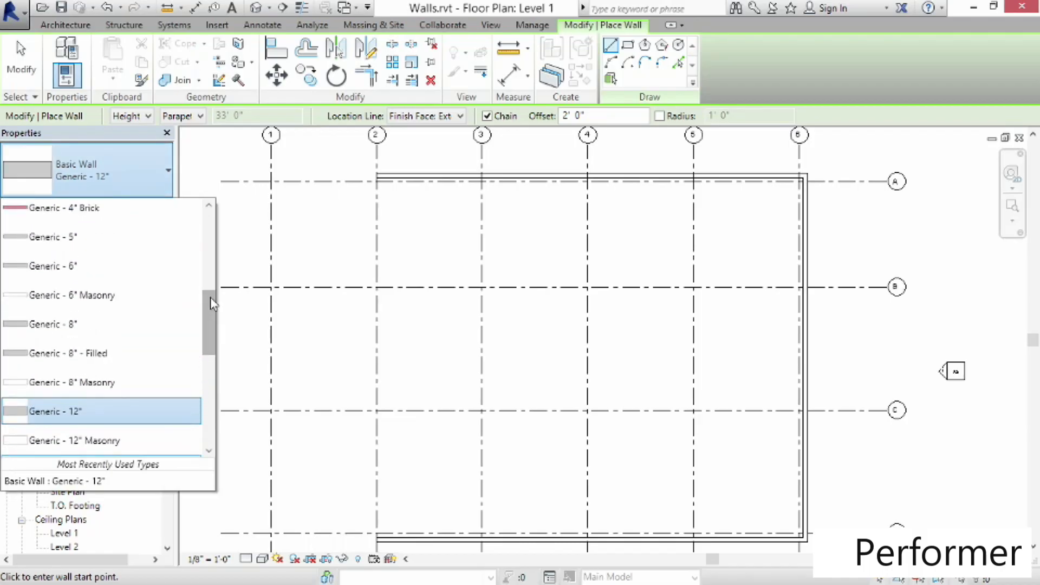
click(45, 239)
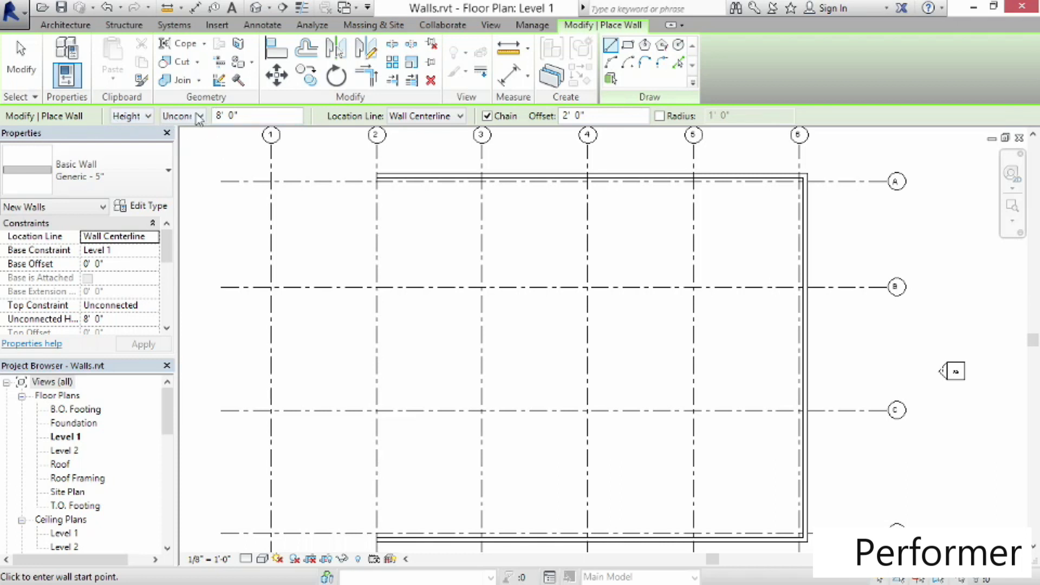
click(199, 117)
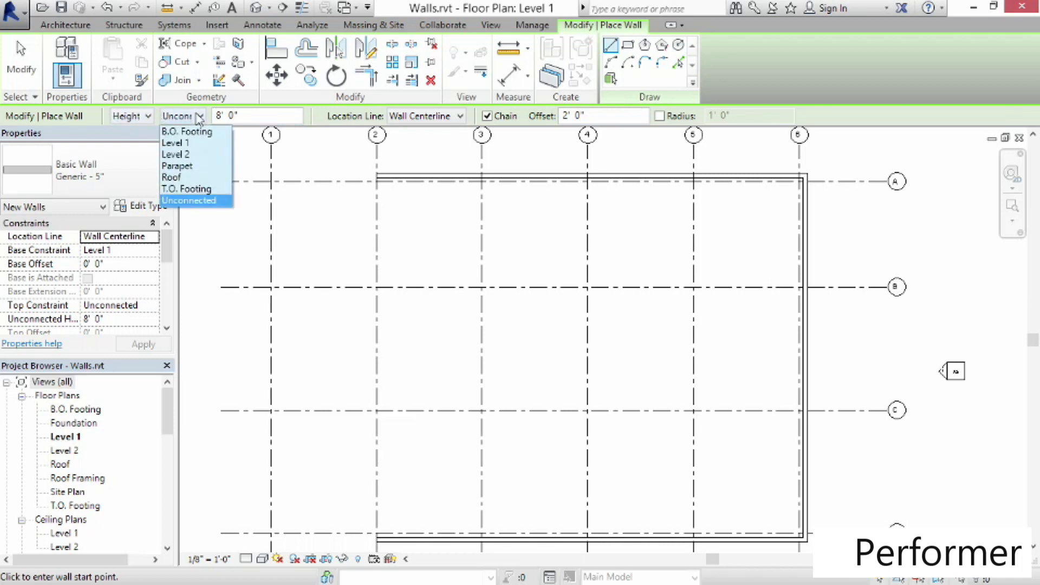
click(197, 155)
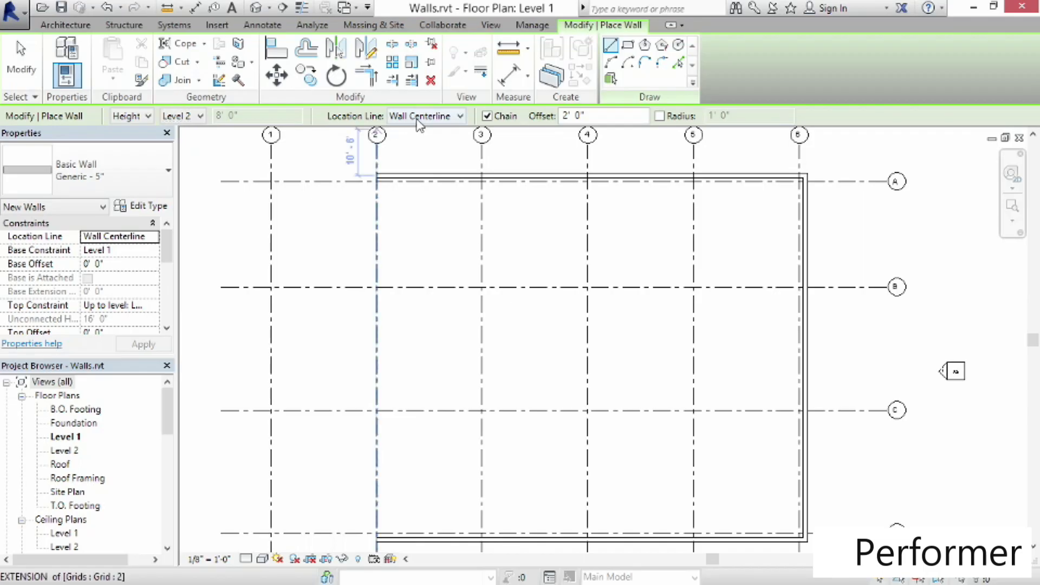
Set the placement offset to 0'-0" and draw an interior wall along grid 4 between the south and north exterior walls
drag(603, 118, 543, 119)
text(0)
key(Return)
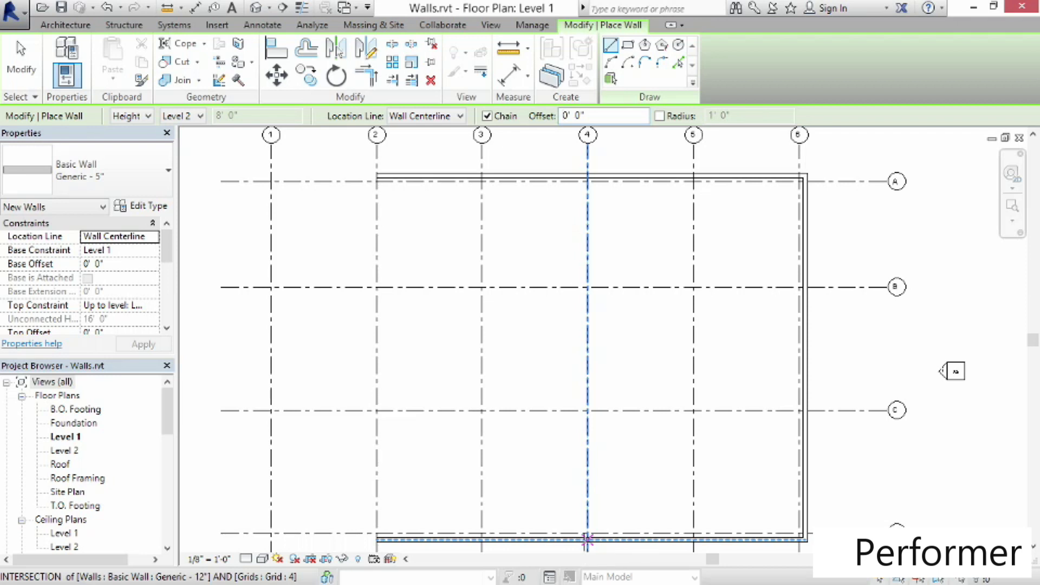
click(586, 539)
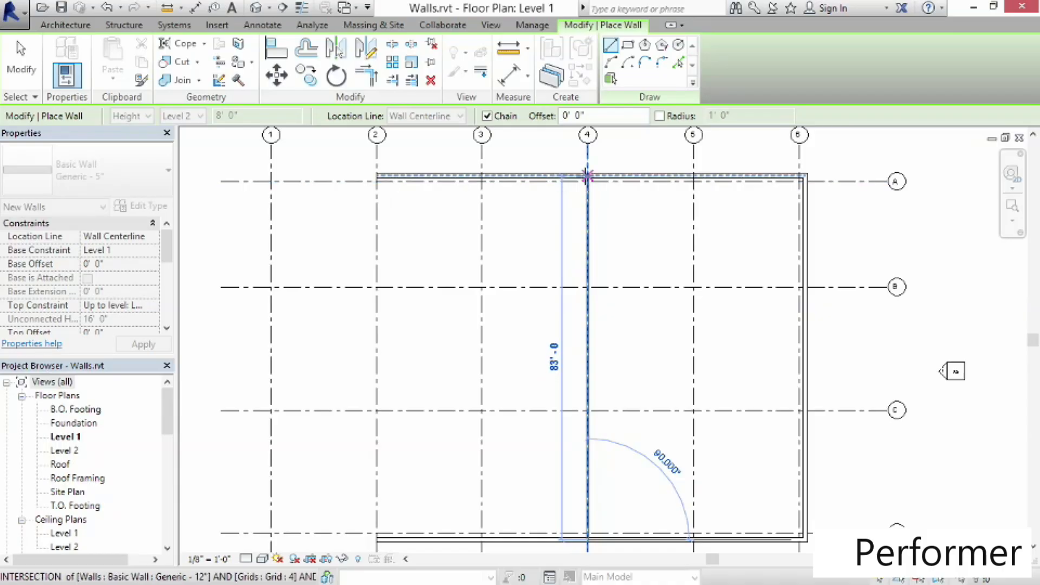
click(587, 176)
key(Escape)
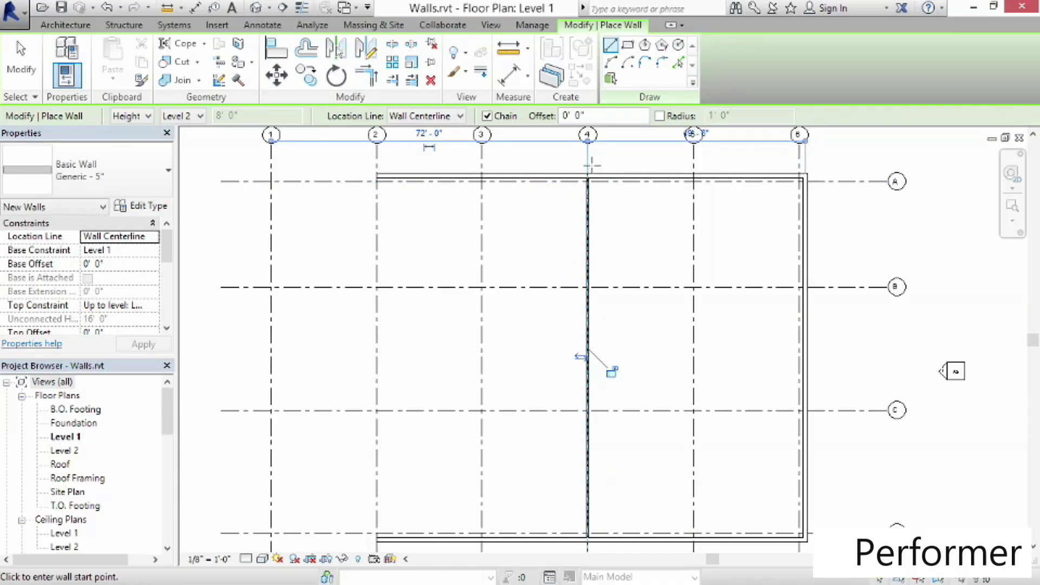
Zoom in to inspect where the grid 4 wall meets the north exterior wall
scroll(591, 164, up, 2)
scroll(592, 165, up, 3)
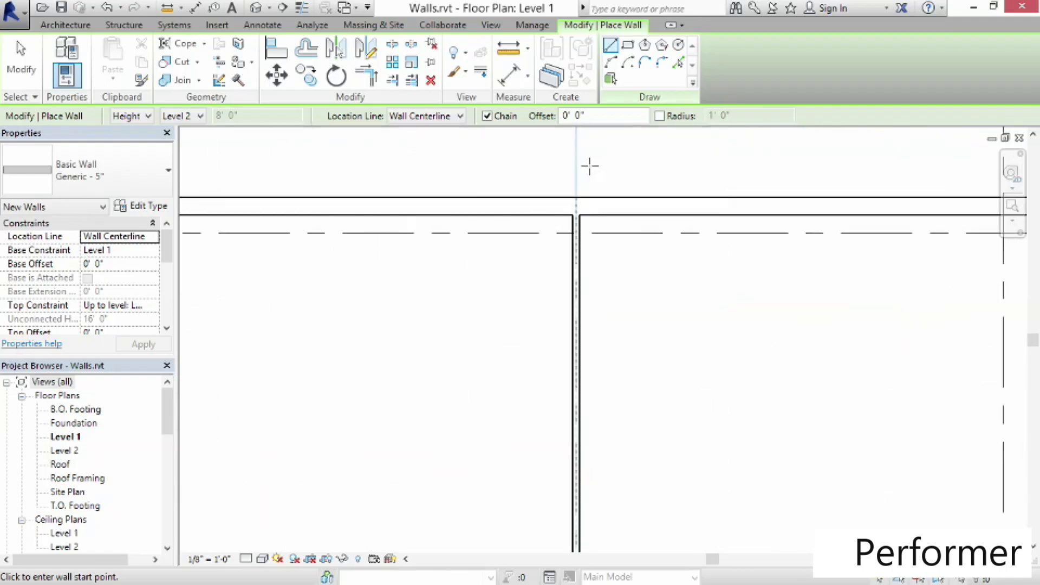
scroll(591, 179, up, 2)
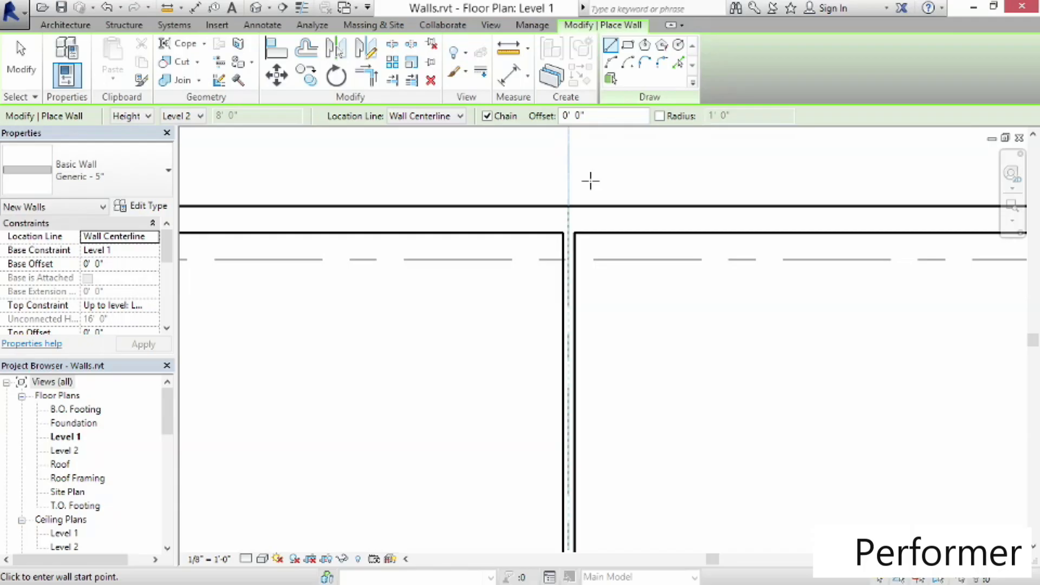
scroll(662, 288, down, 4)
middle_drag(759, 400, 634, 295)
scroll(671, 413, down, 2)
middle_drag(671, 414, 623, 342)
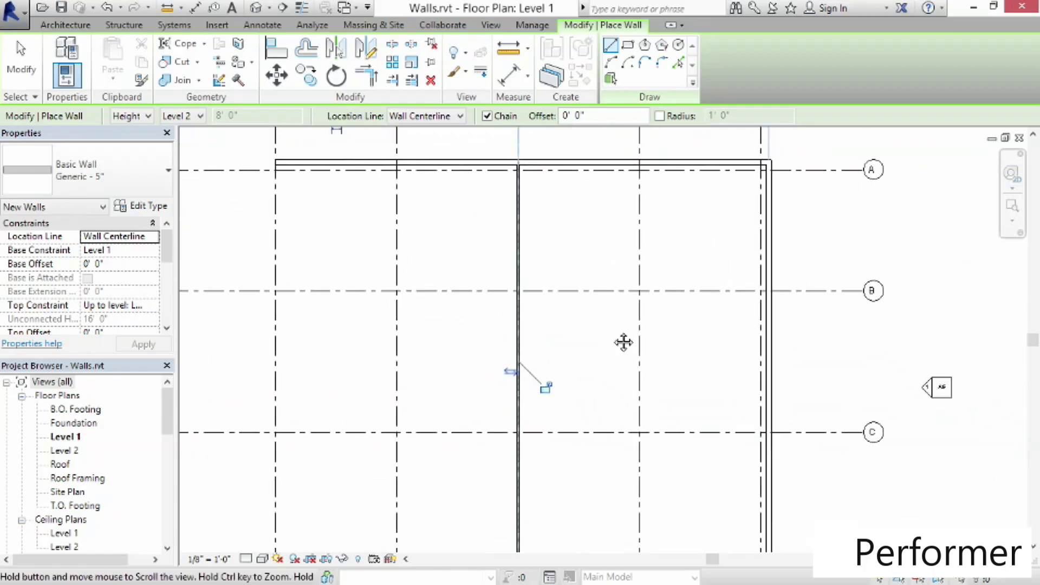
scroll(624, 342, down, 1)
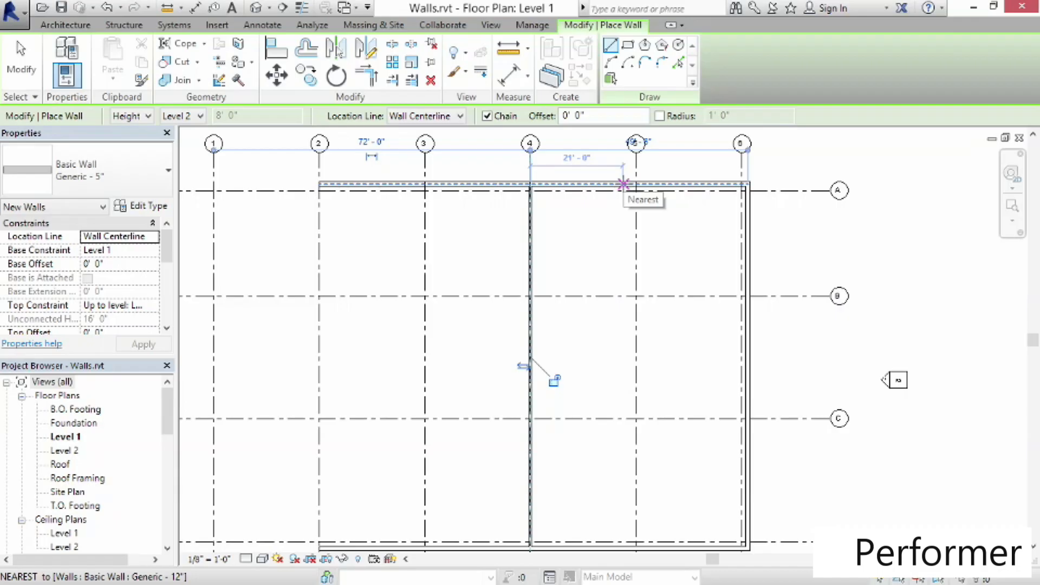
Draw a chain of walls enclosing a room about 22'-0" wide below the north wall between grids 5 and 6
click(623, 184)
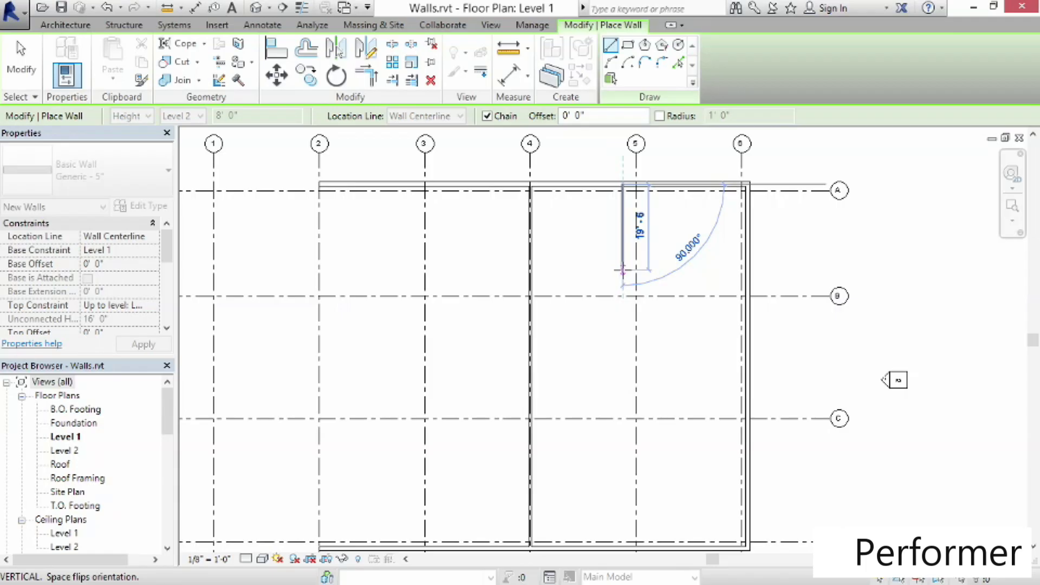
click(621, 263)
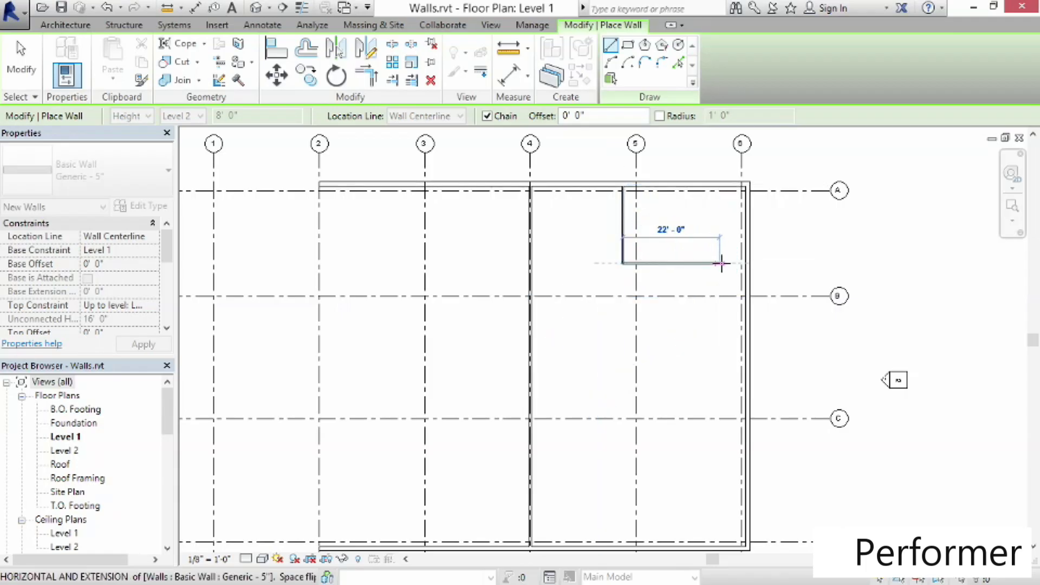
click(720, 264)
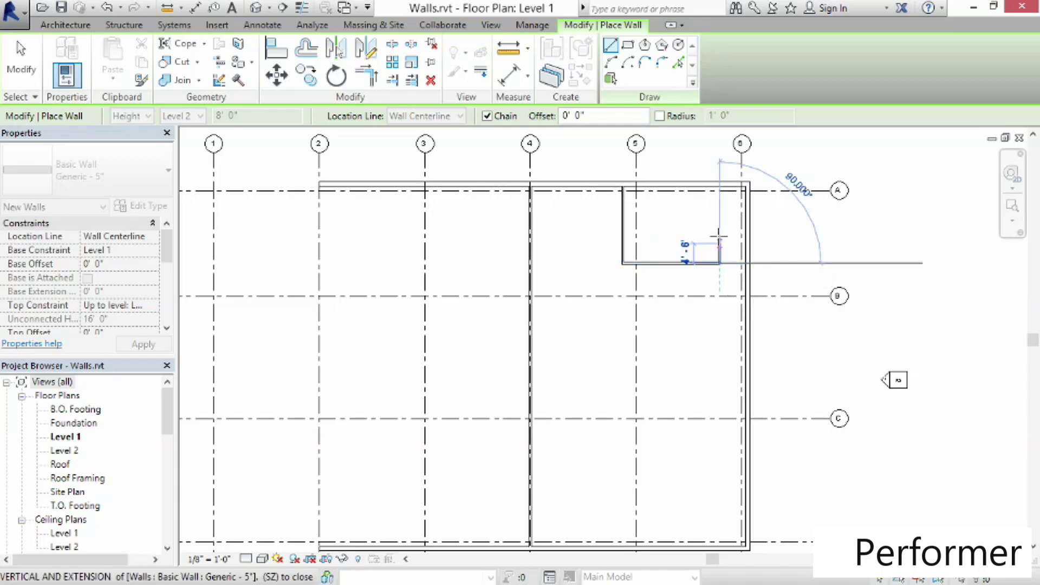
click(719, 191)
key(Escape)
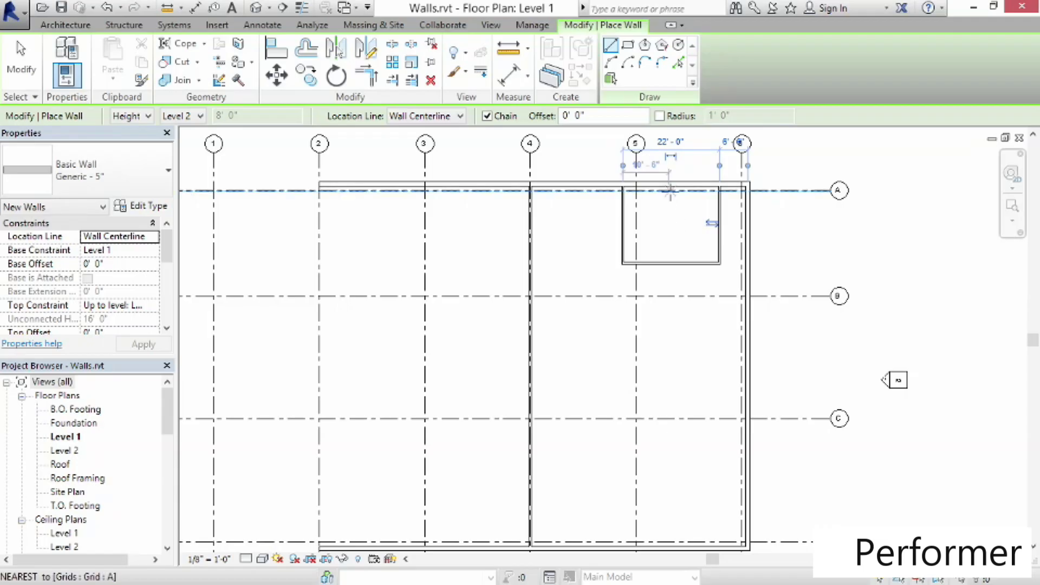
Divide the room with a vertical wall and split its east half with a short horizontal wall
click(669, 188)
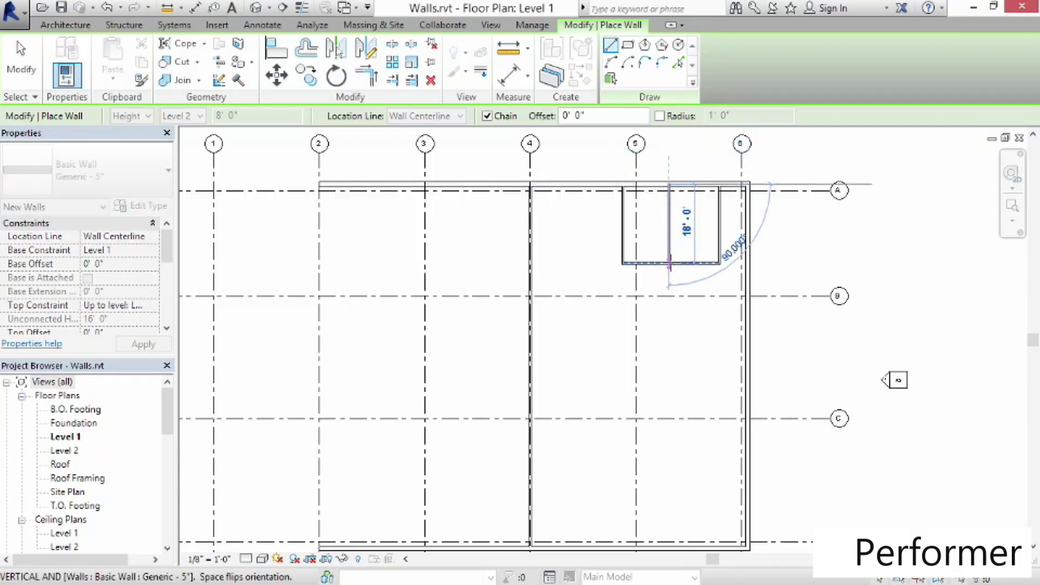
click(669, 264)
key(Escape)
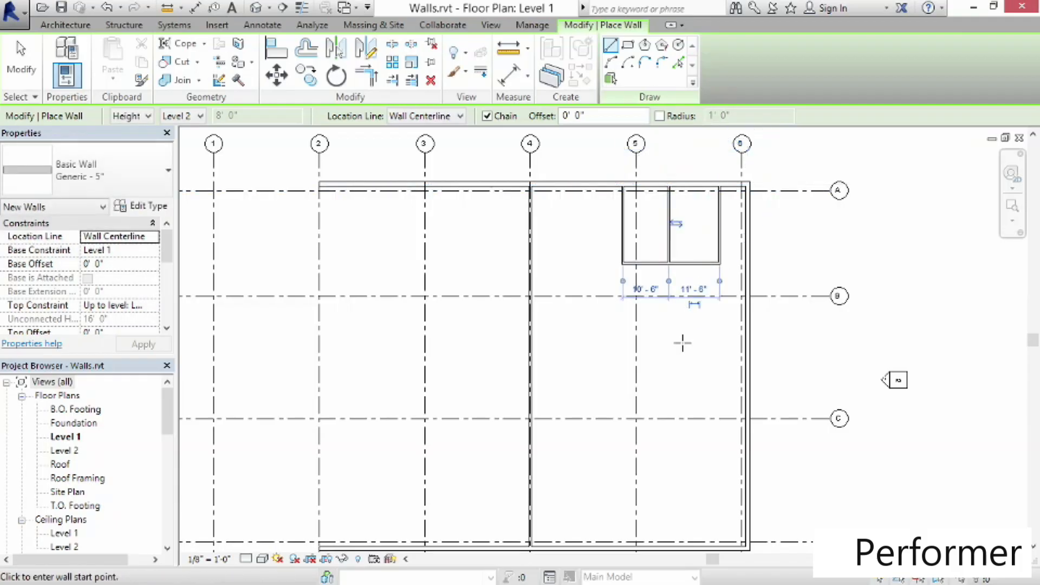
click(720, 222)
click(669, 223)
key(Escape)
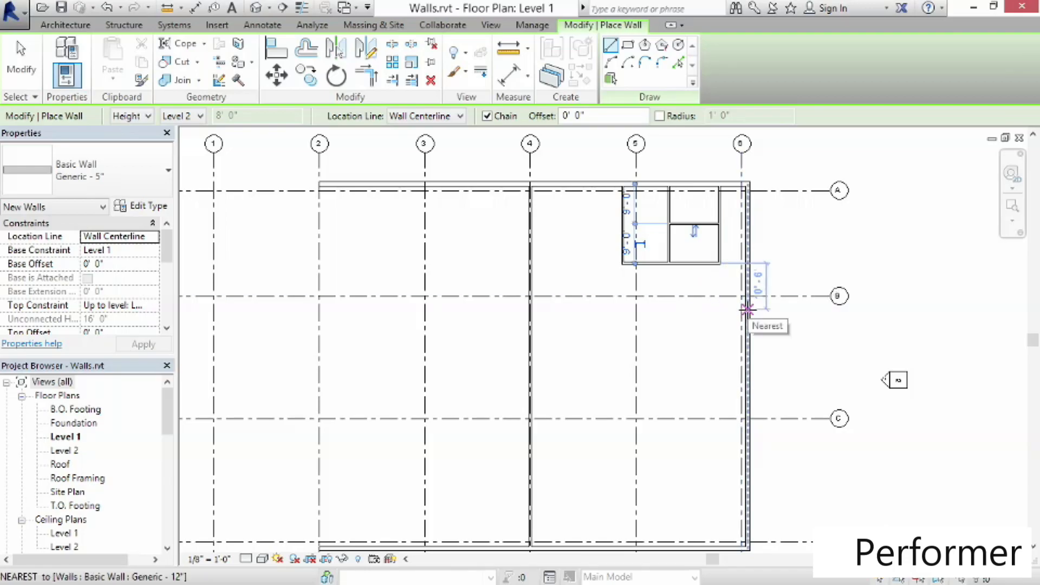
Draw a short L-shaped wall stub off the east exterior wall near grid B
click(704, 309)
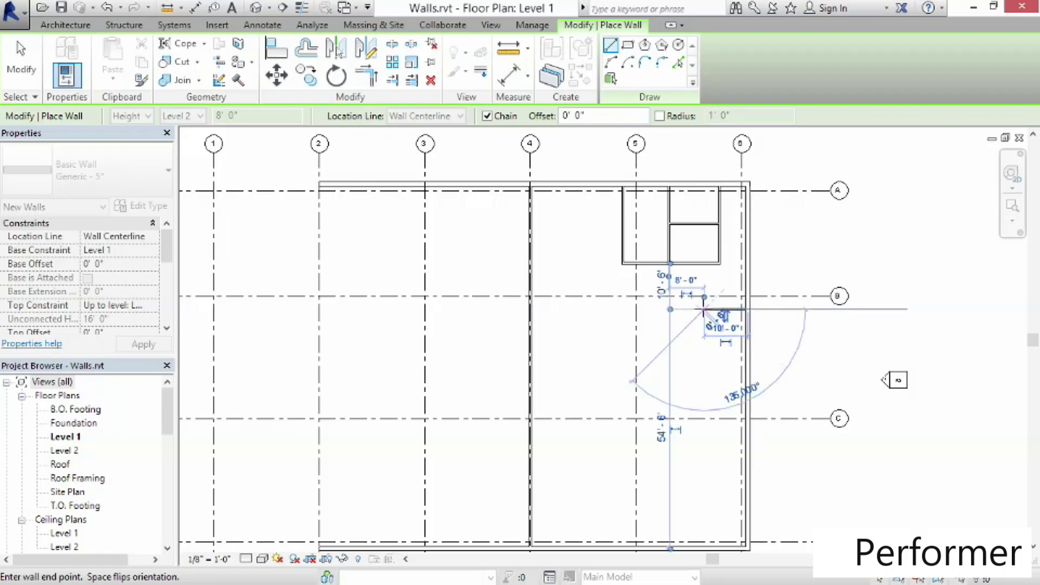
click(704, 279)
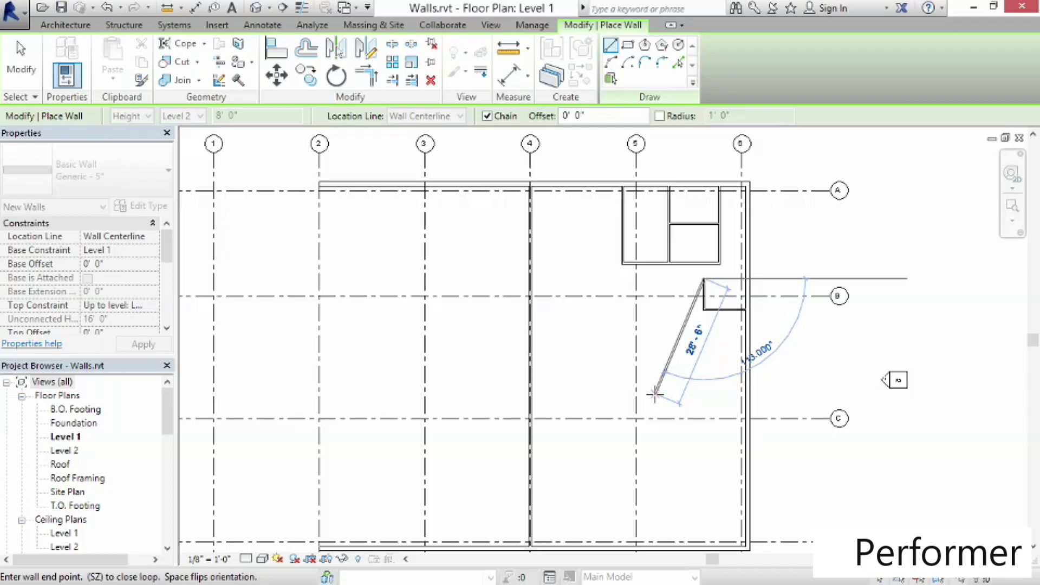
key(Escape)
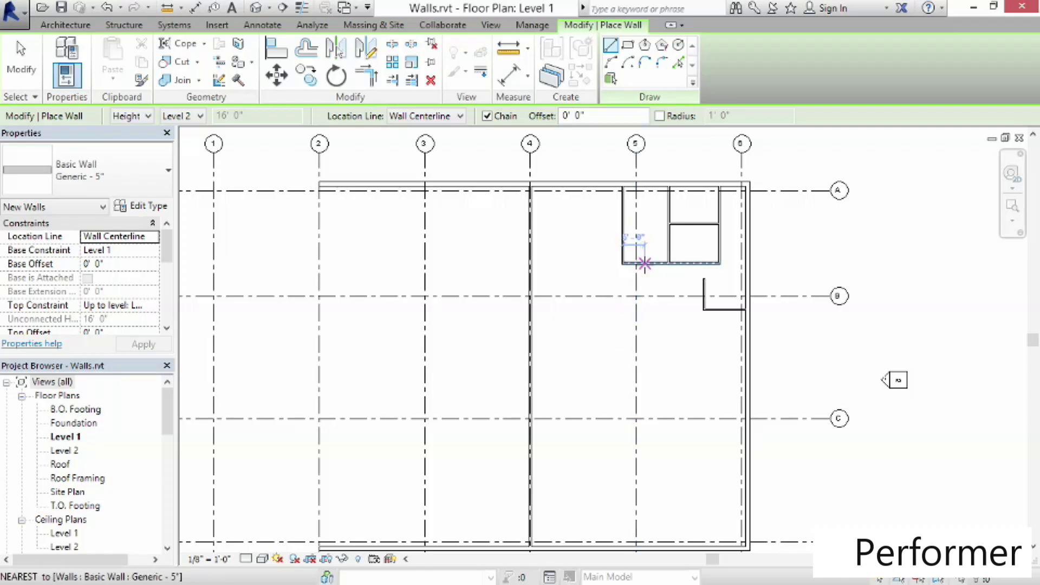
Draw an L-shaped wall from the room's south wall about 28'-0" down, then west to the grid 4 wall
click(645, 264)
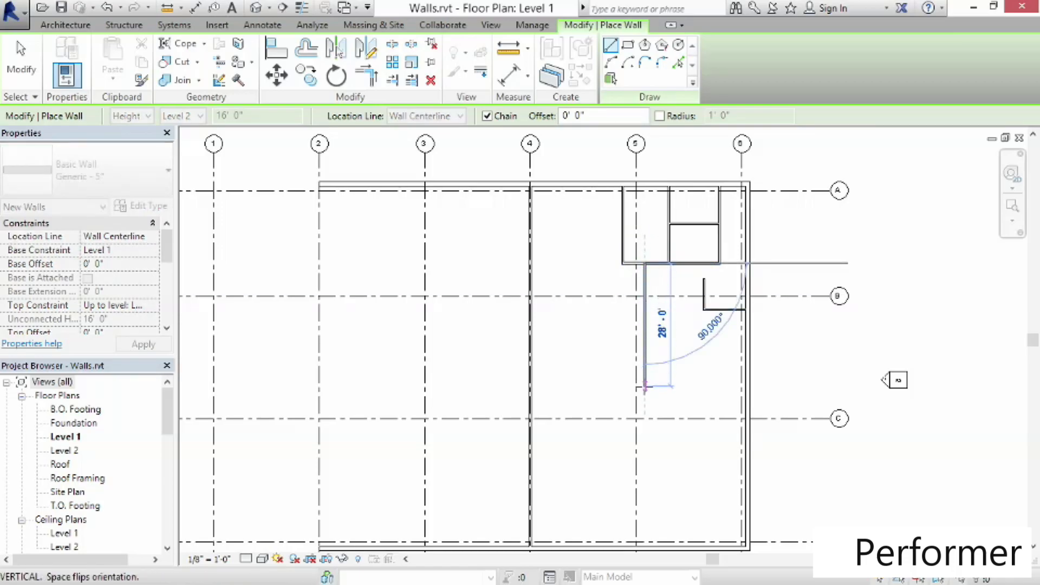
click(645, 392)
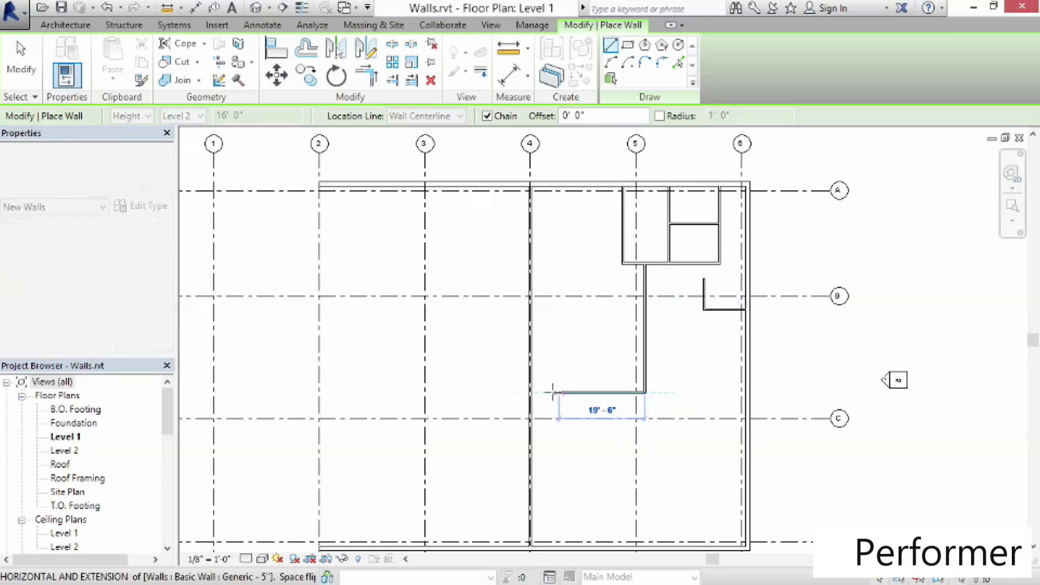
click(530, 392)
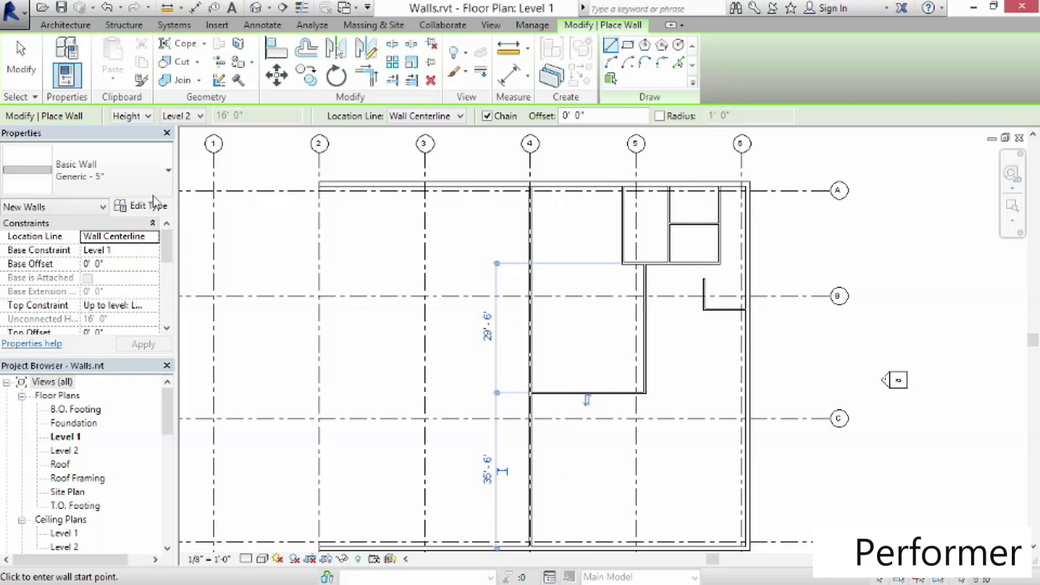
click(21, 76)
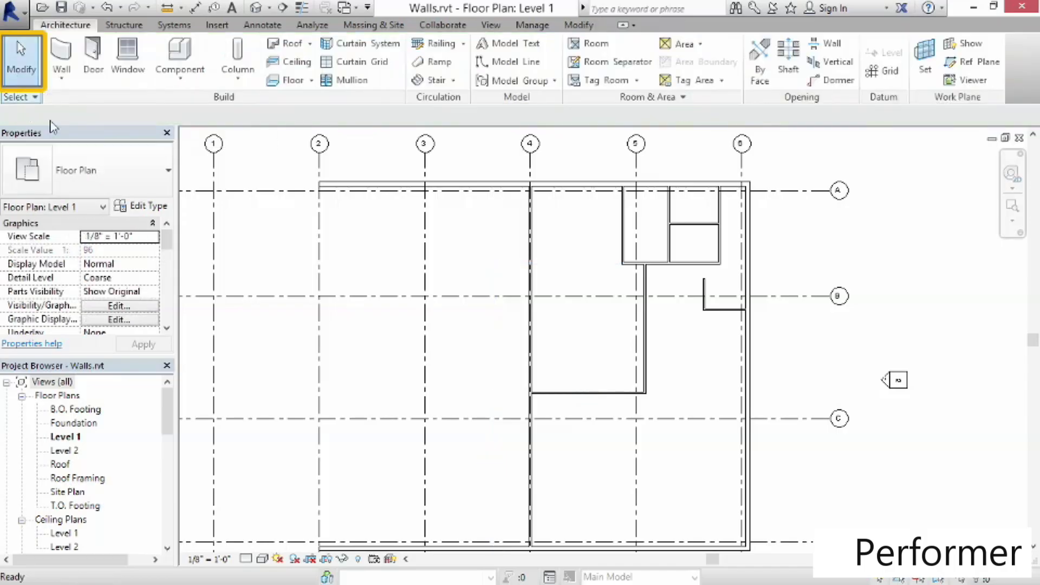
Move the small room's east wall westward to narrow the room
scroll(428, 406, down, 2)
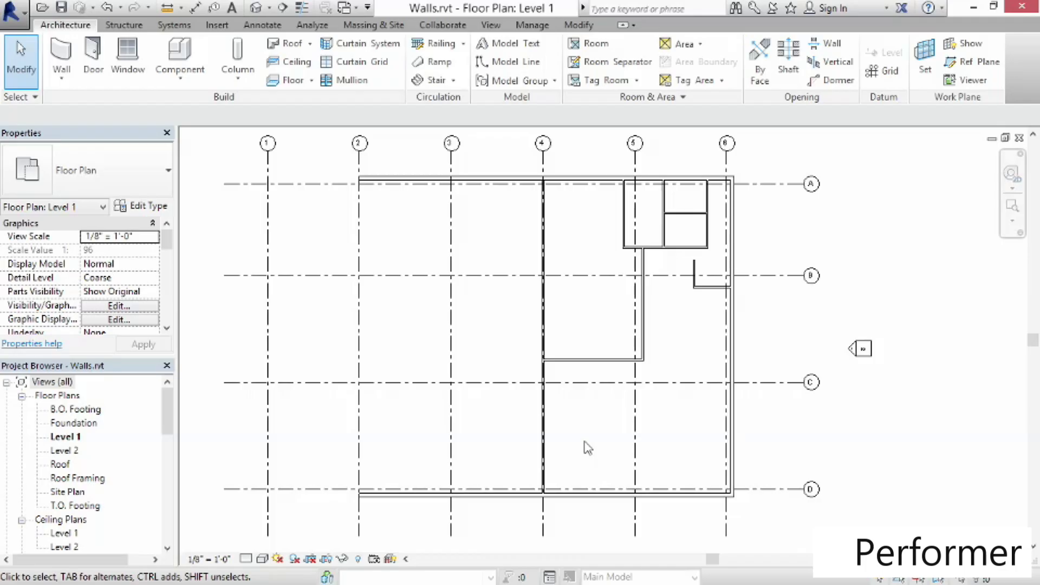
click(706, 297)
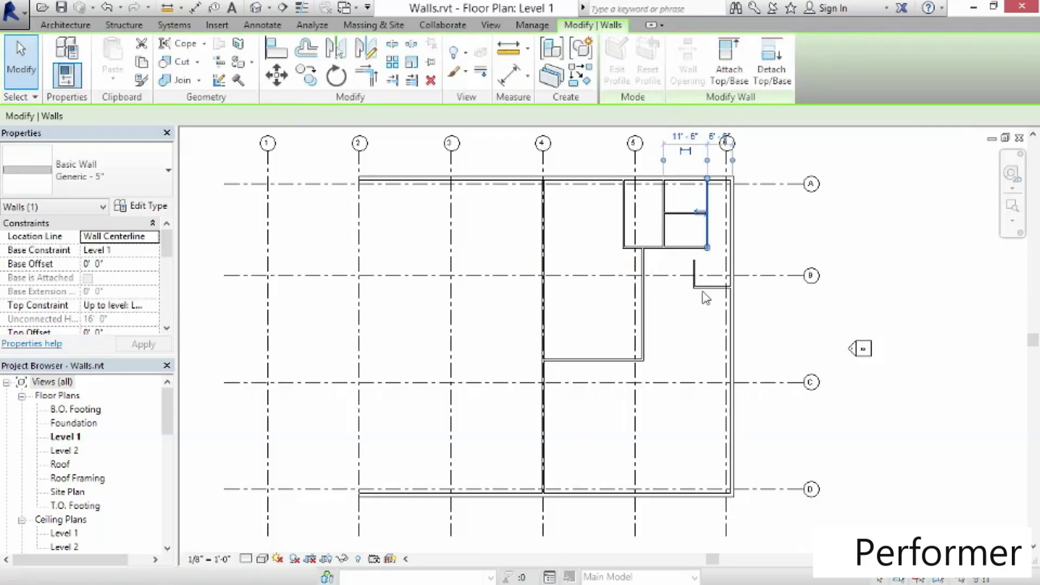
drag(706, 227, 687, 231)
click(672, 454)
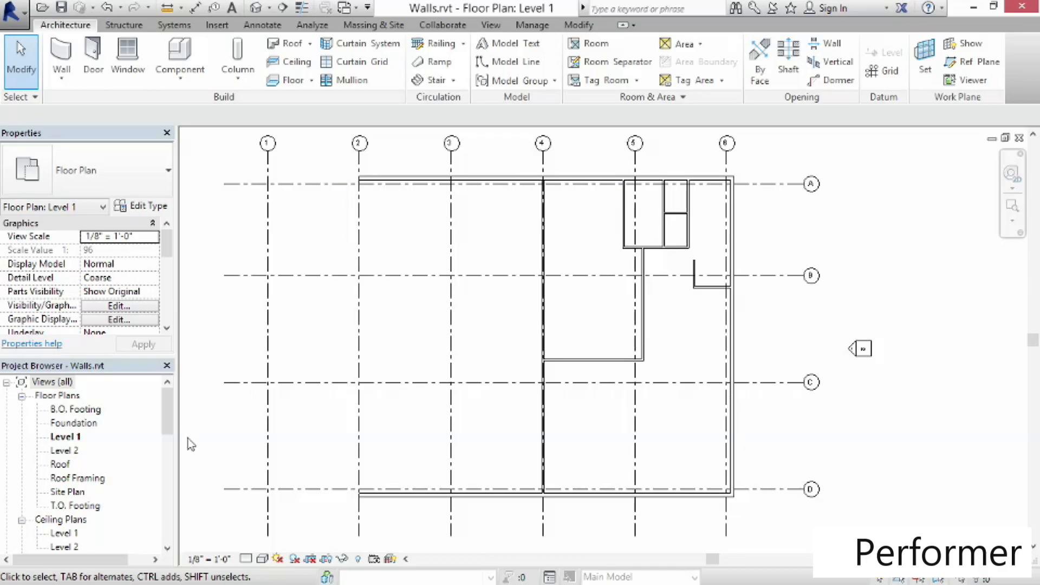
Open the default 3D view to inspect the walls laid out so far
click(168, 417)
mouse_move(168, 417)
mouse_down()
mouse_move(172, 450)
mouse_move(181, 409)
mouse_up()
click(256, 9)
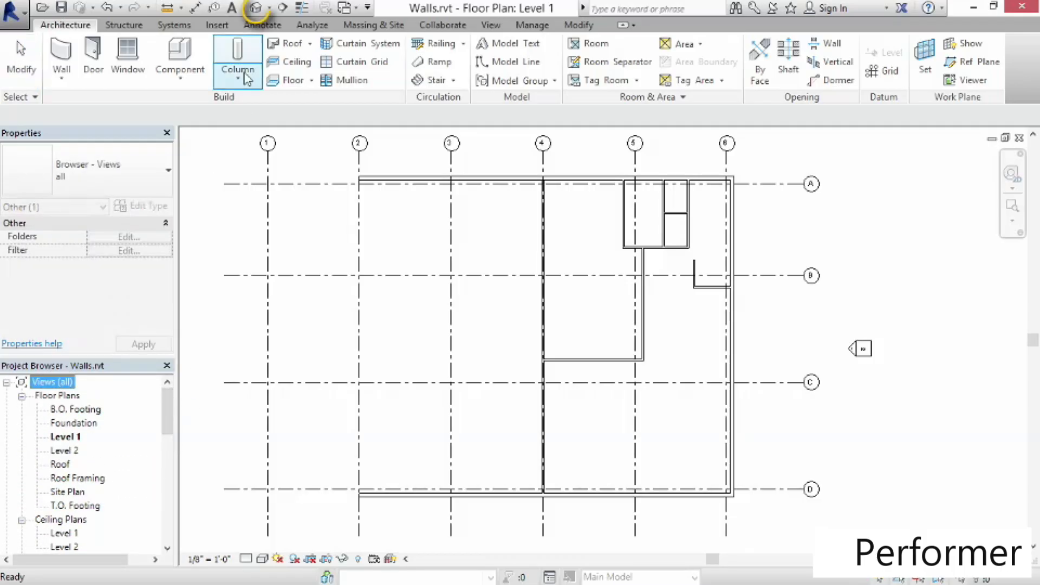
click(255, 9)
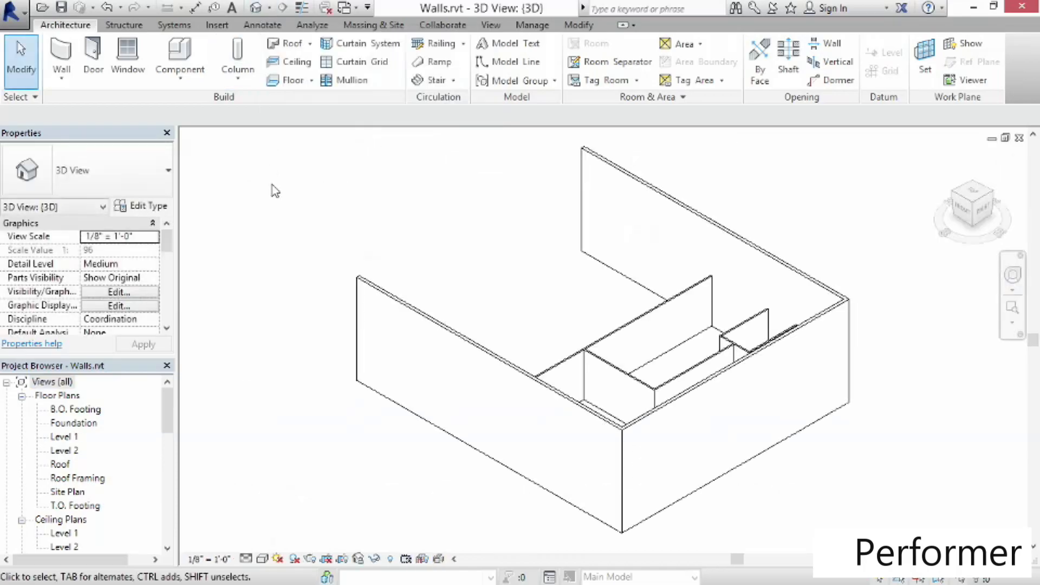
drag(169, 404, 173, 439)
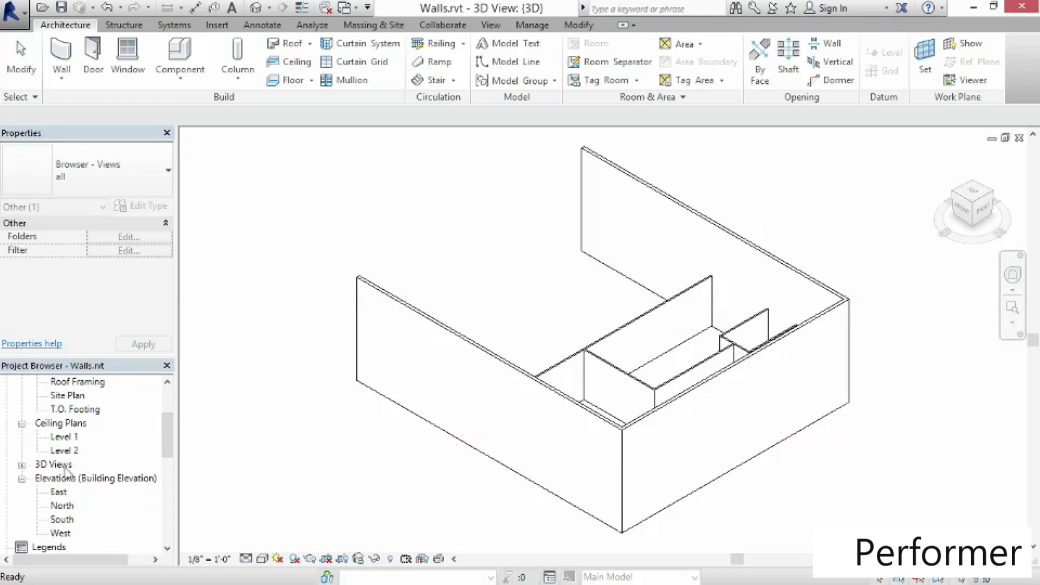
click(21, 465)
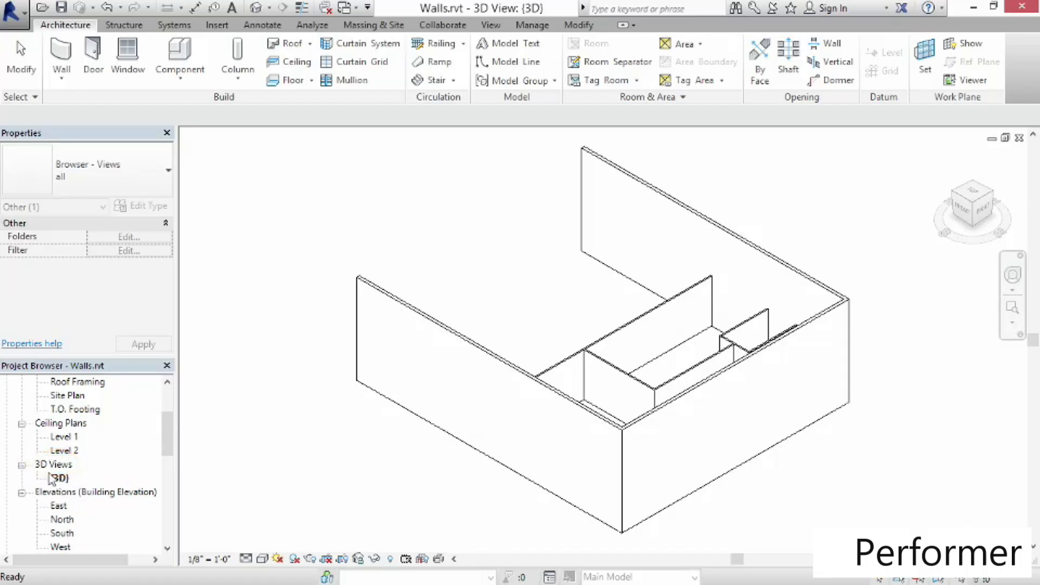
click(60, 478)
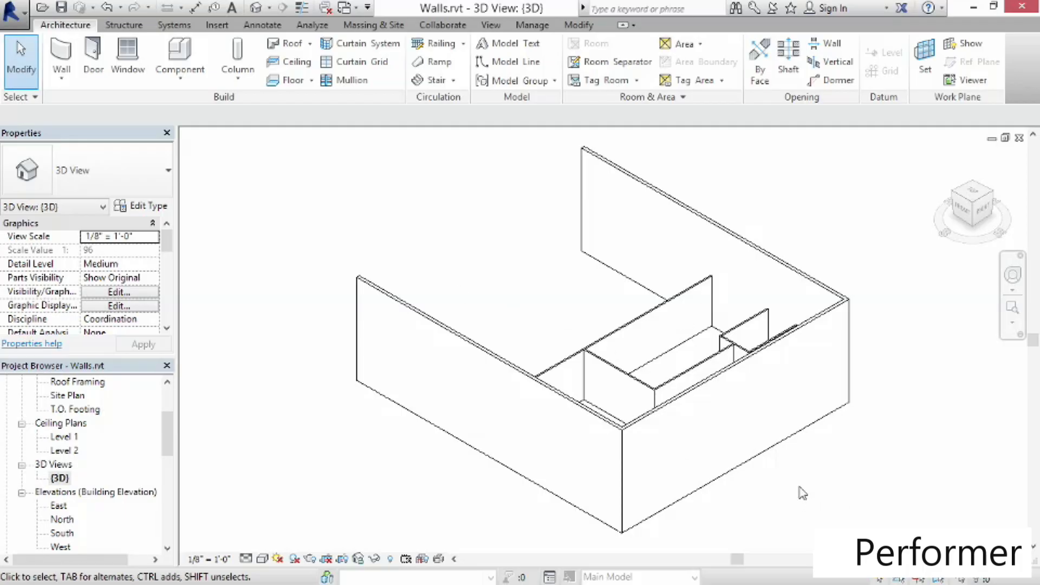
shift+middle_drag(792, 480, 1029, 487)
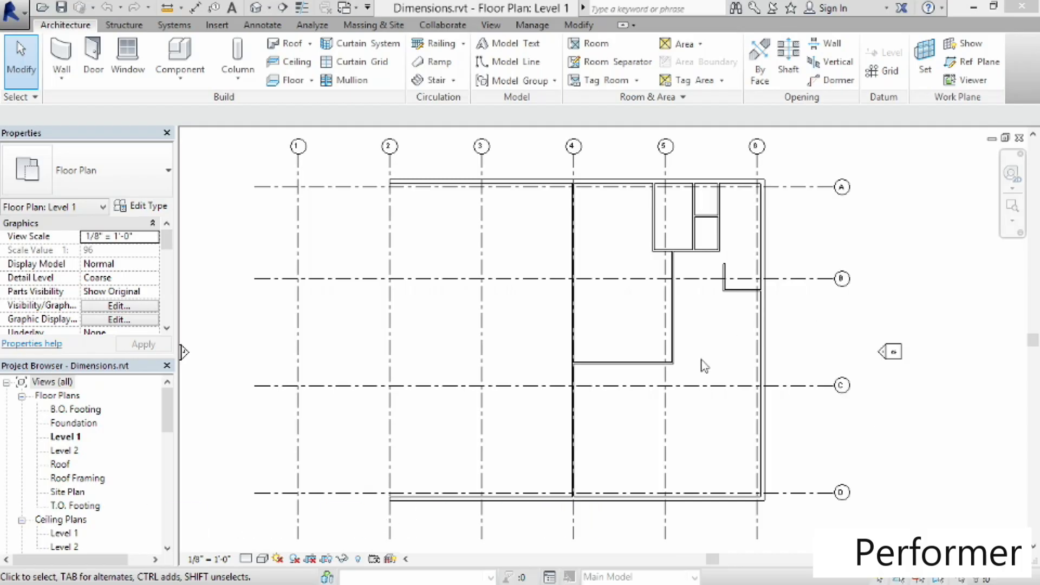
Move the horizontal wall of the L-shaped wall so it sits 8'-0" from grid C
click(618, 363)
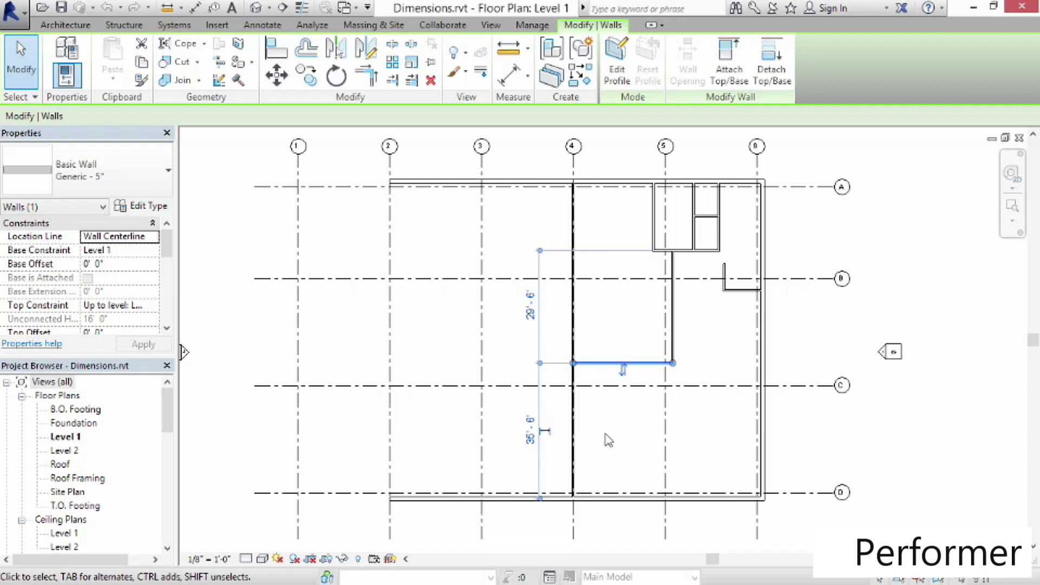
click(616, 438)
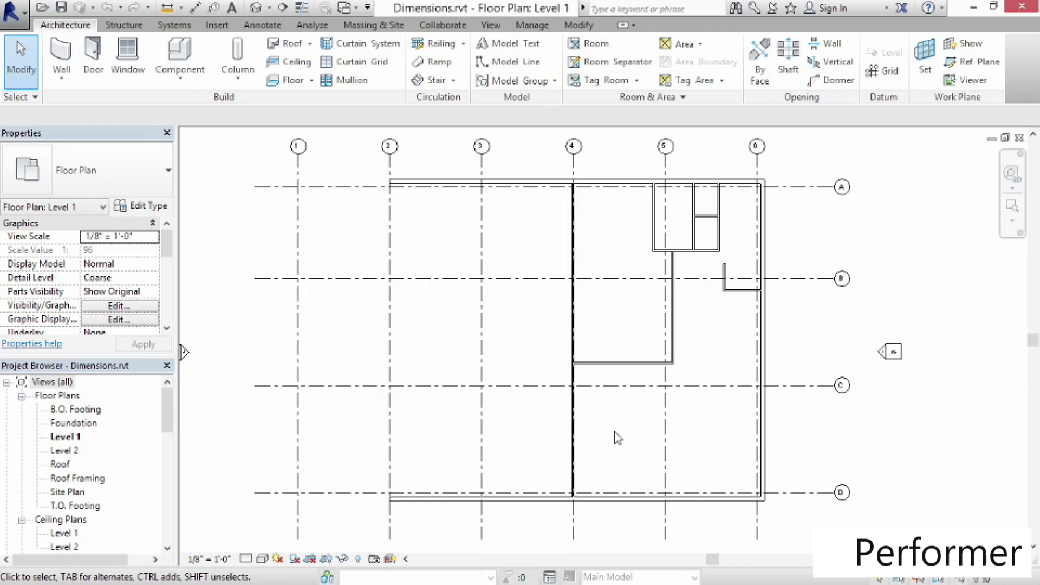
scroll(636, 371, up, 5)
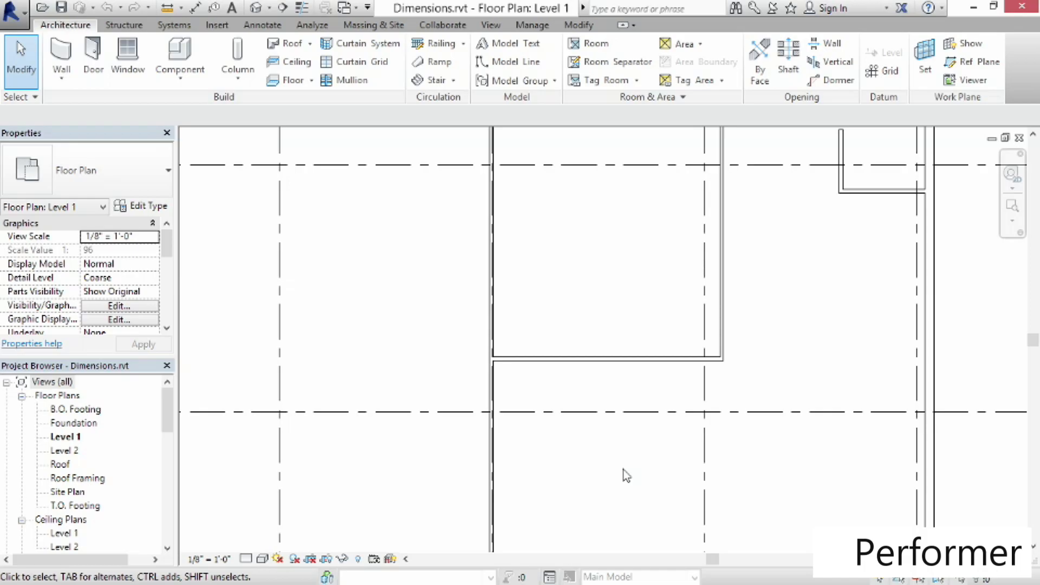
click(574, 361)
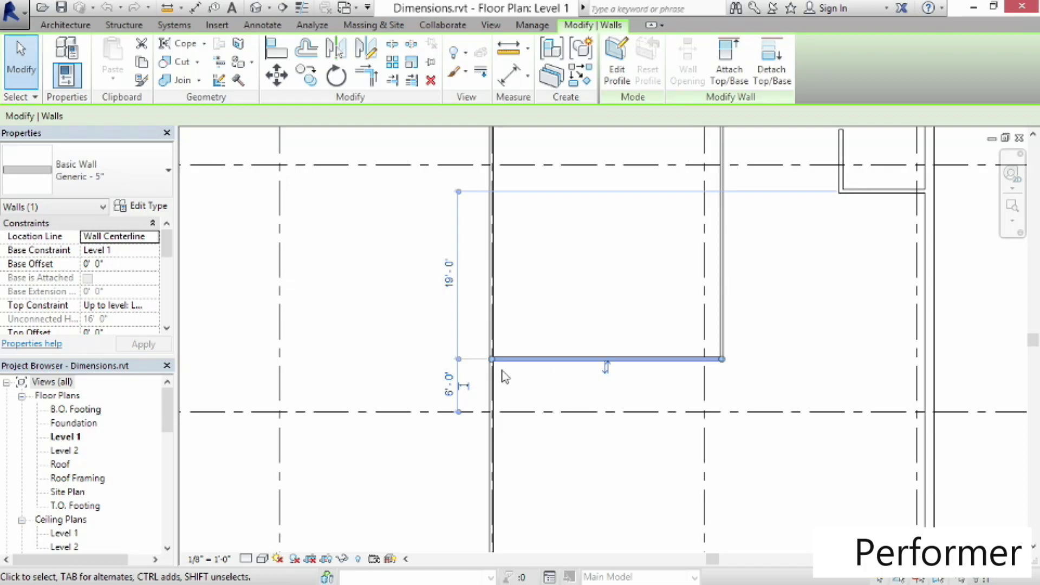
click(448, 395)
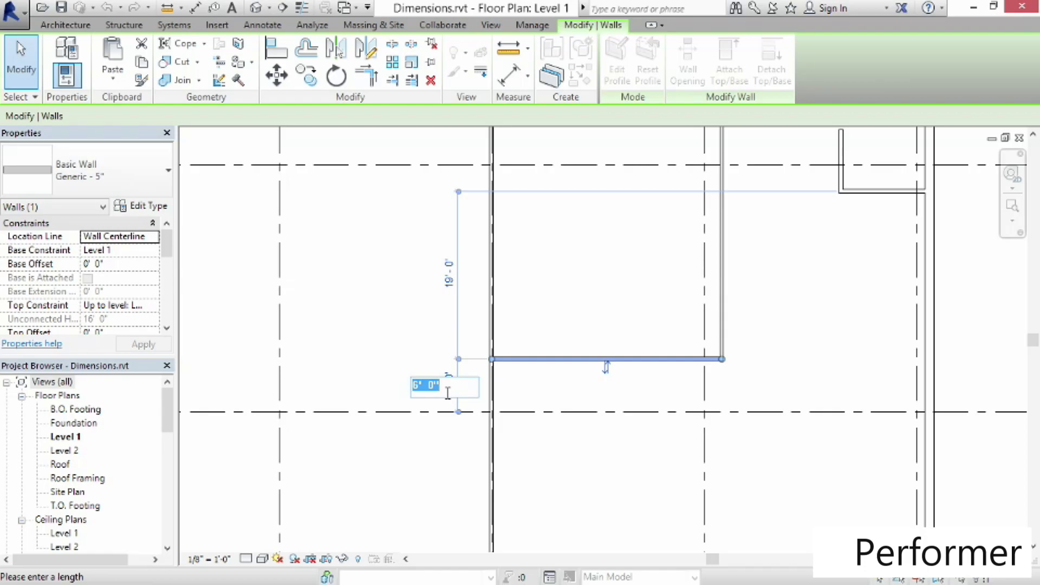
text(8)
key(Return)
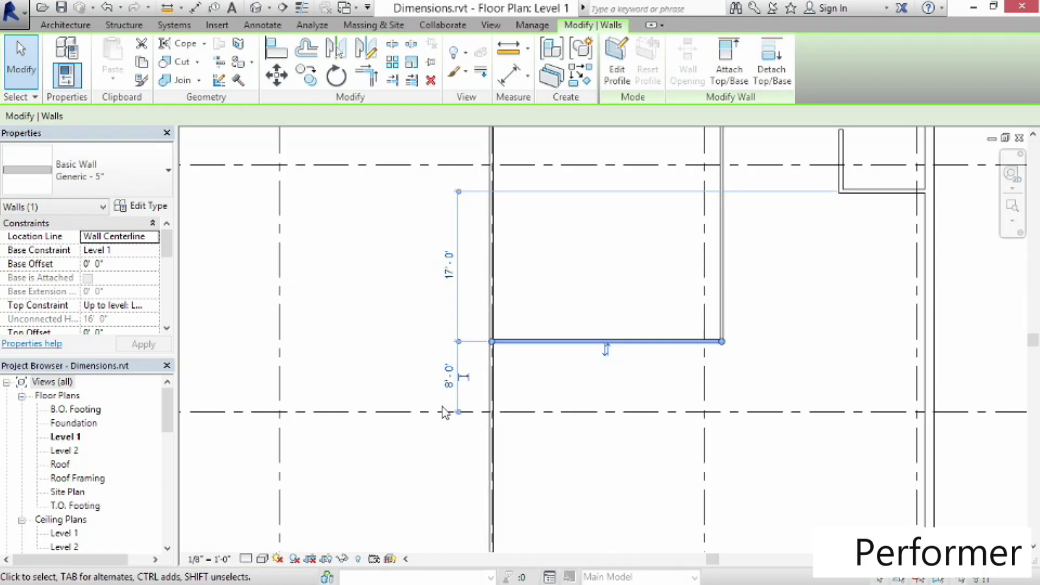
Reference the L-shaped wall's vertical leg to grid 5 and place it 3'-4" from that grid
click(789, 293)
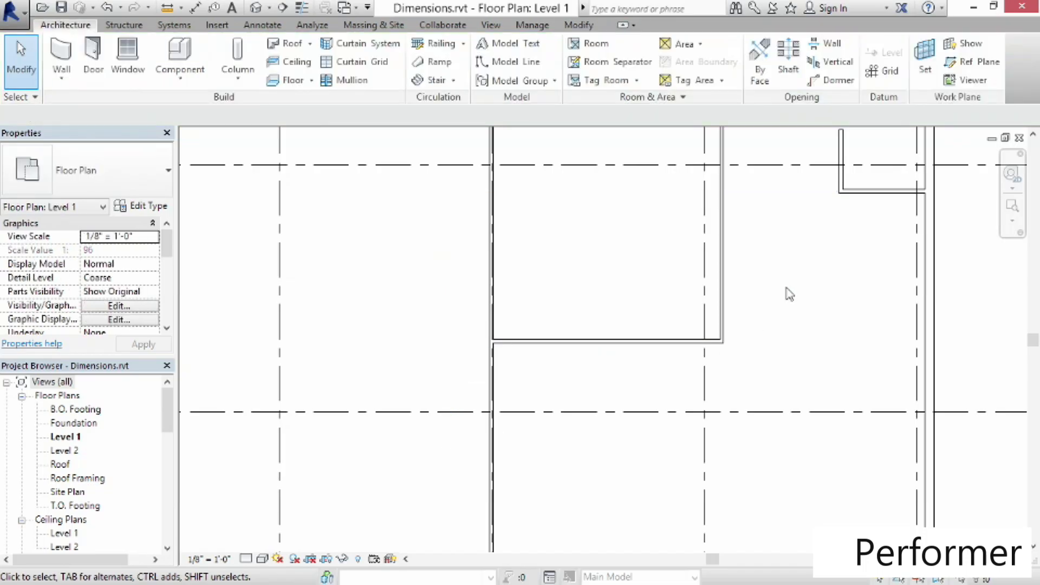
click(727, 263)
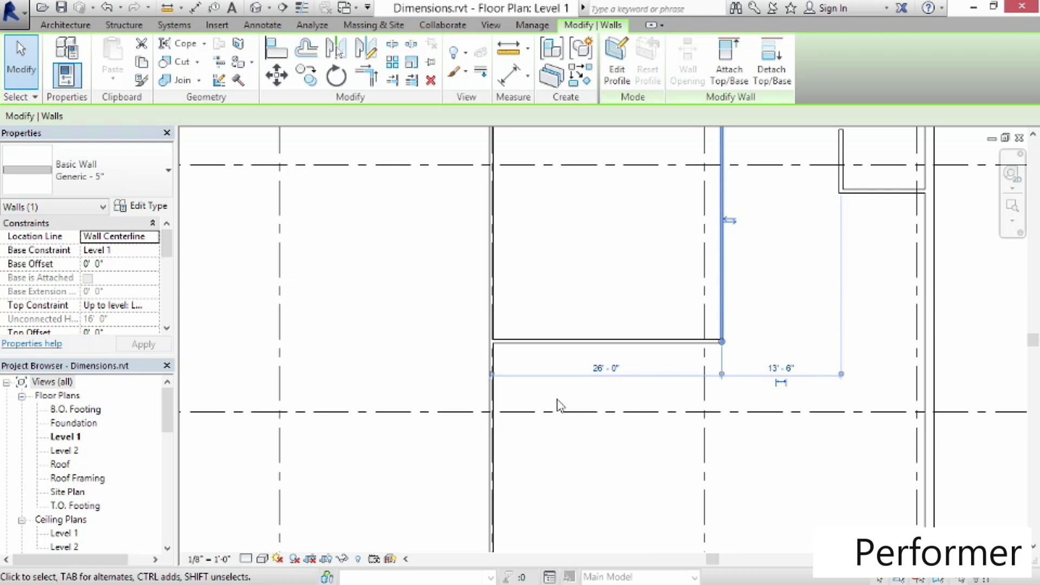
click(492, 374)
click(493, 375)
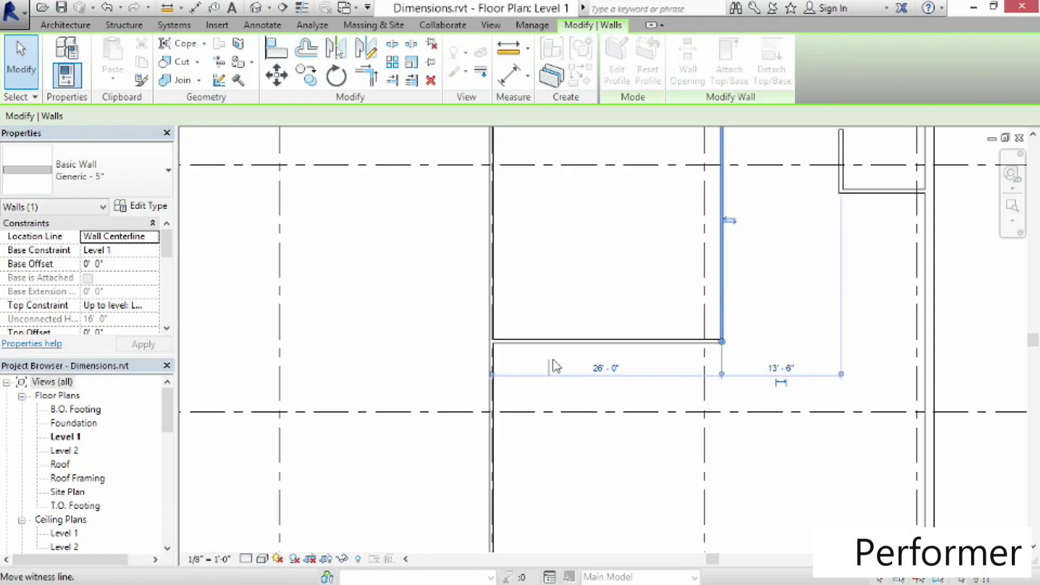
click(705, 318)
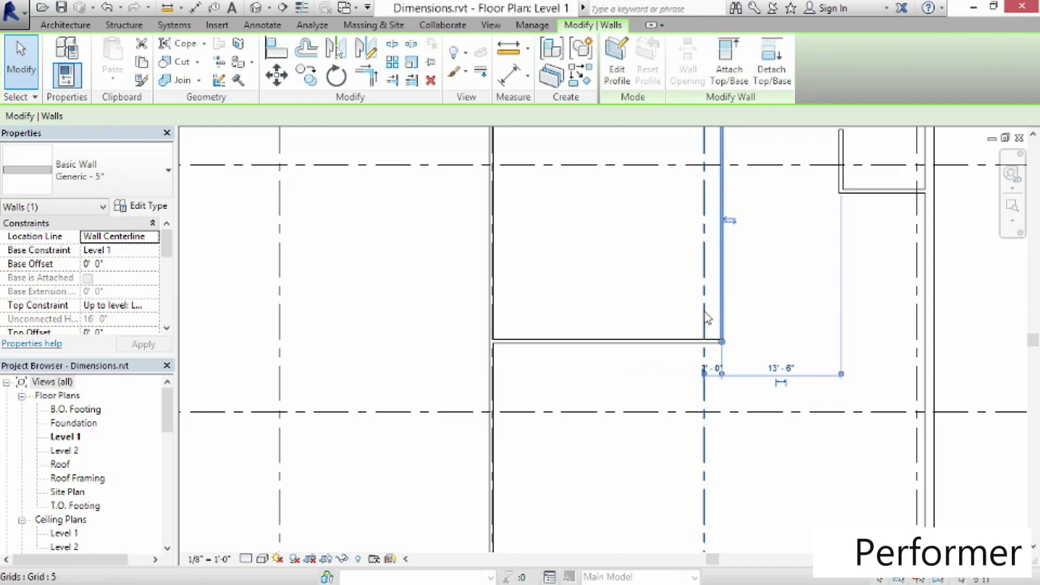
click(715, 370)
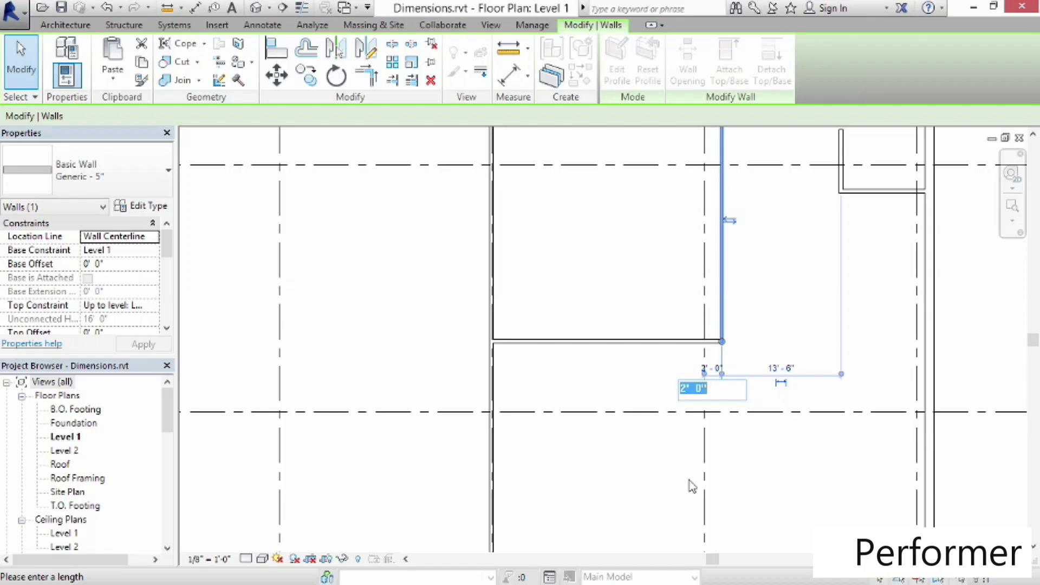
text(3 4)
key(Return)
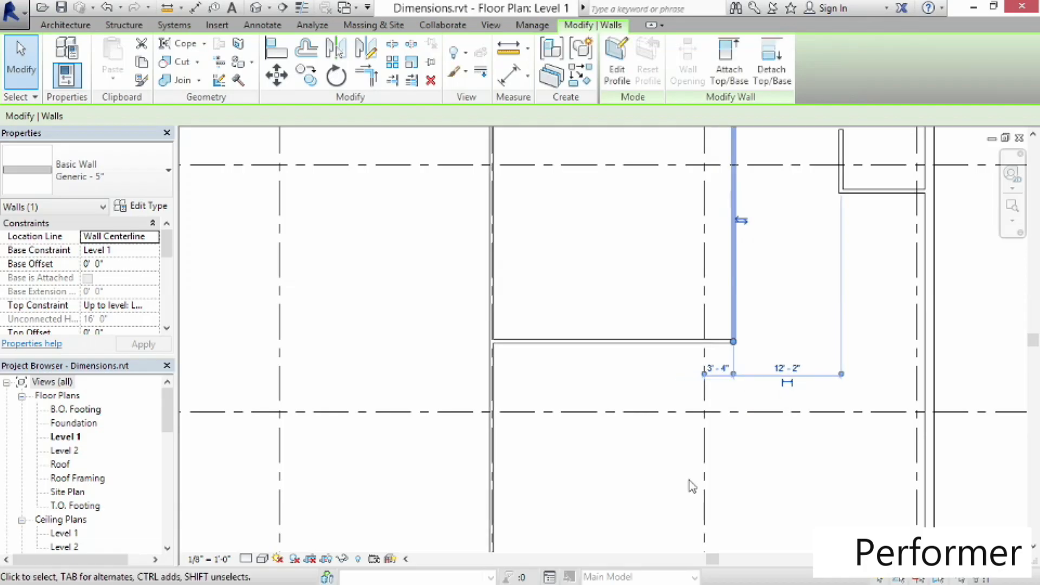
Reference the small room's west wall to the vertical wall below it and set their spacing to 4'-8"
middle_drag(681, 203, 643, 418)
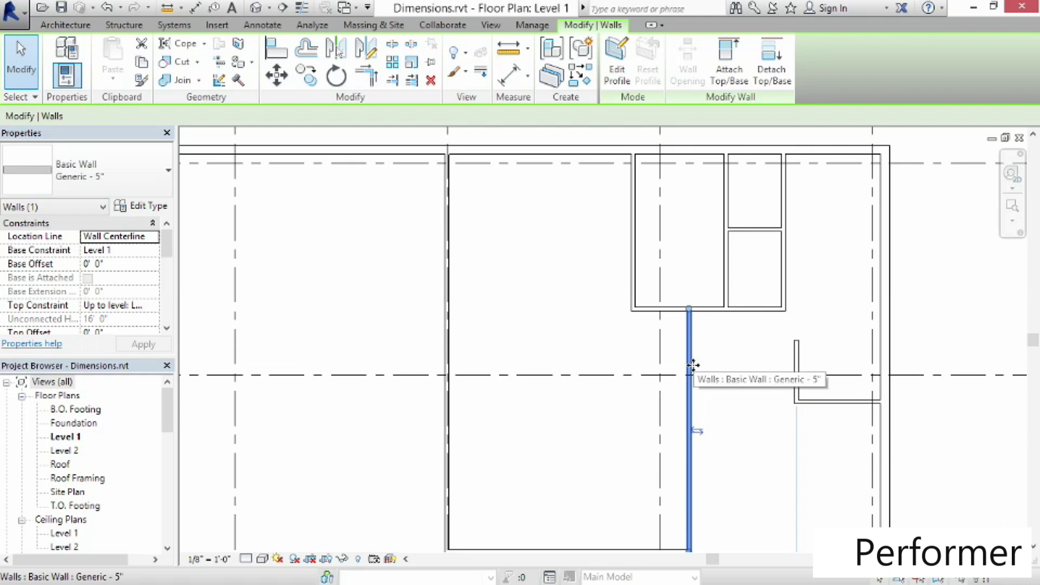
click(636, 261)
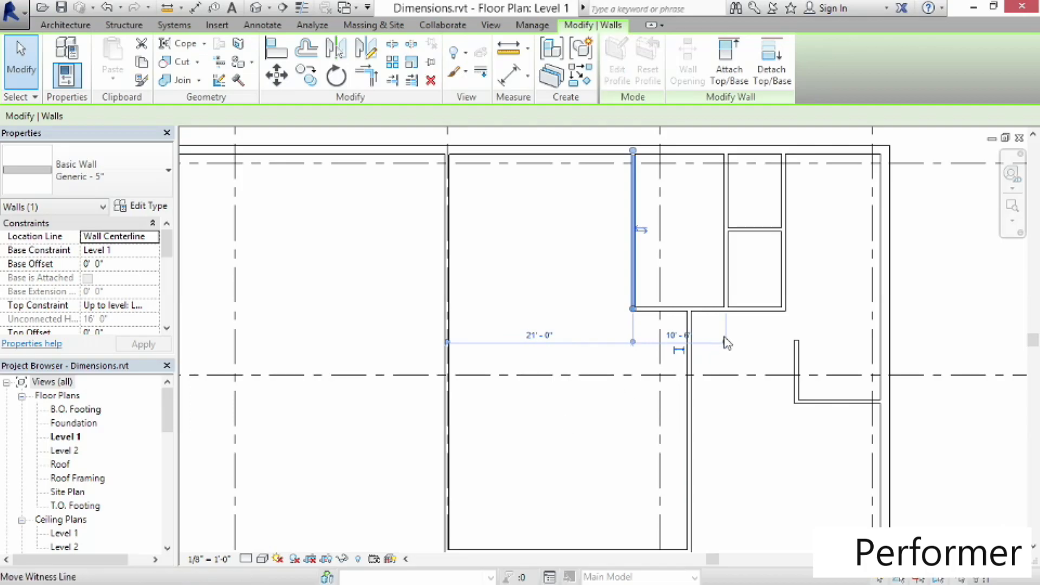
drag(726, 342, 688, 361)
click(662, 336)
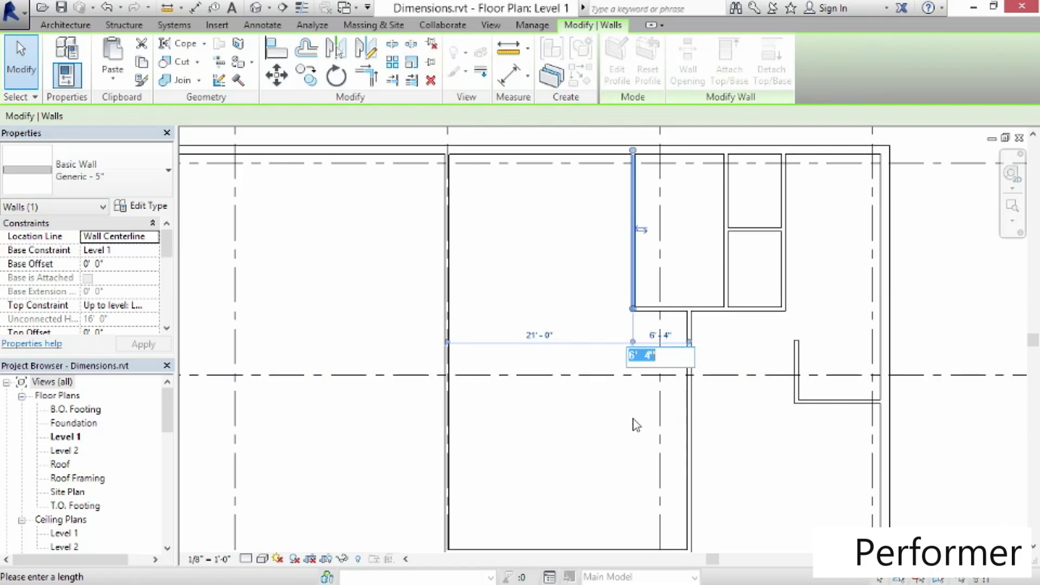
text(4')
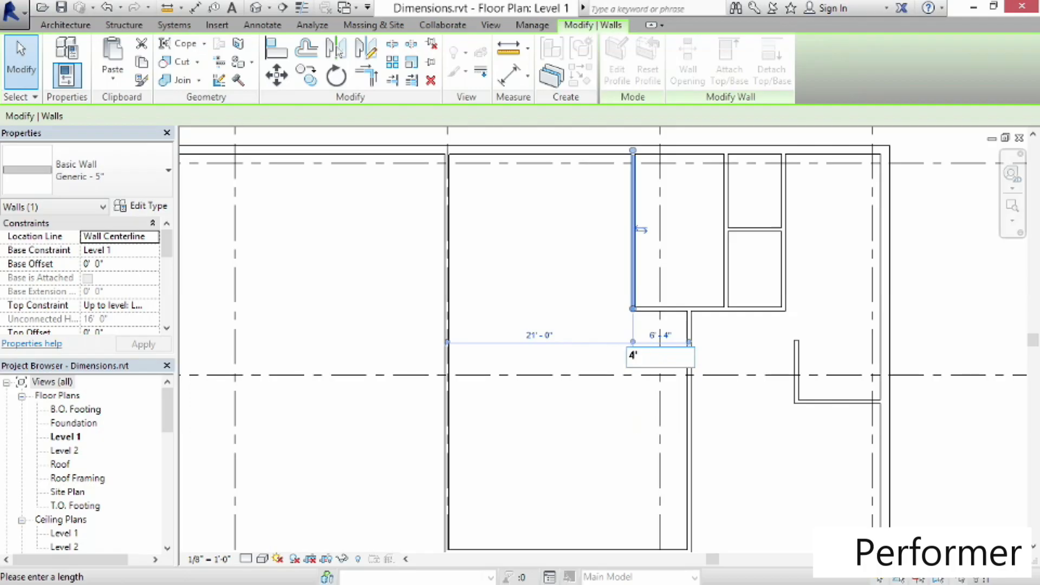
text(8)
key(Return)
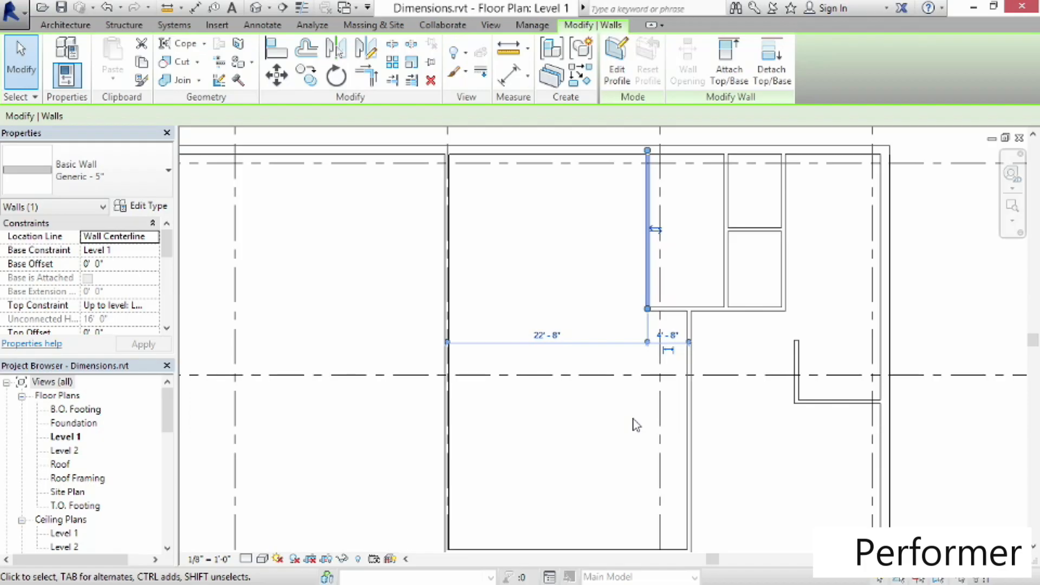
Add an aligned dimension between the wall stub and the east exterior wall
click(744, 425)
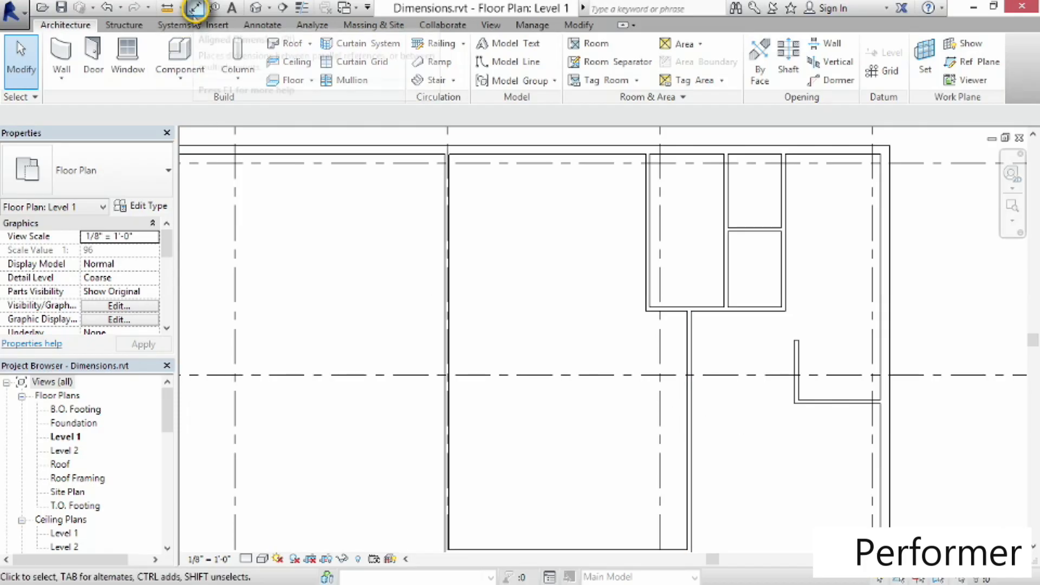
click(194, 16)
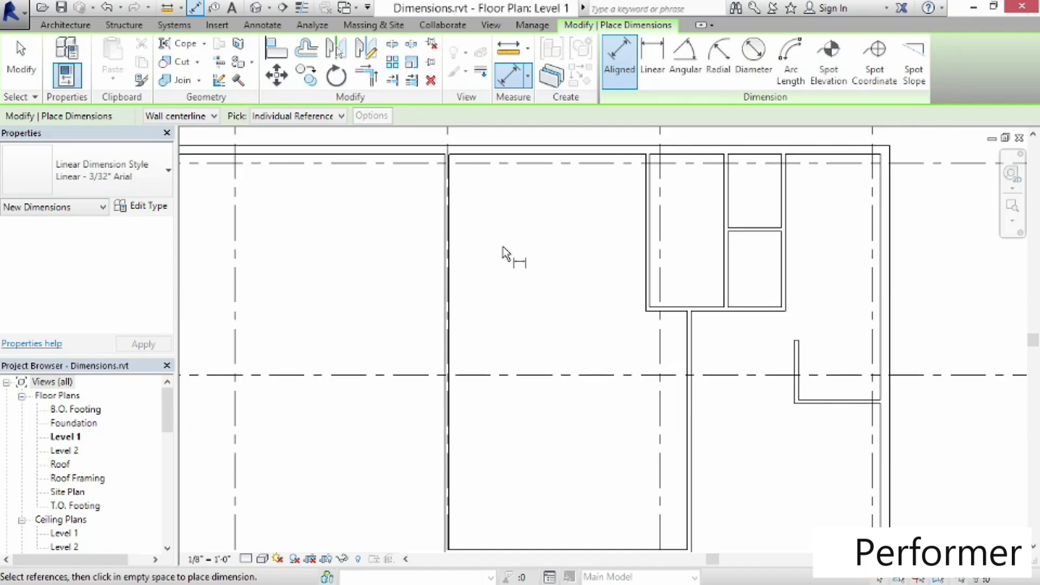
click(797, 371)
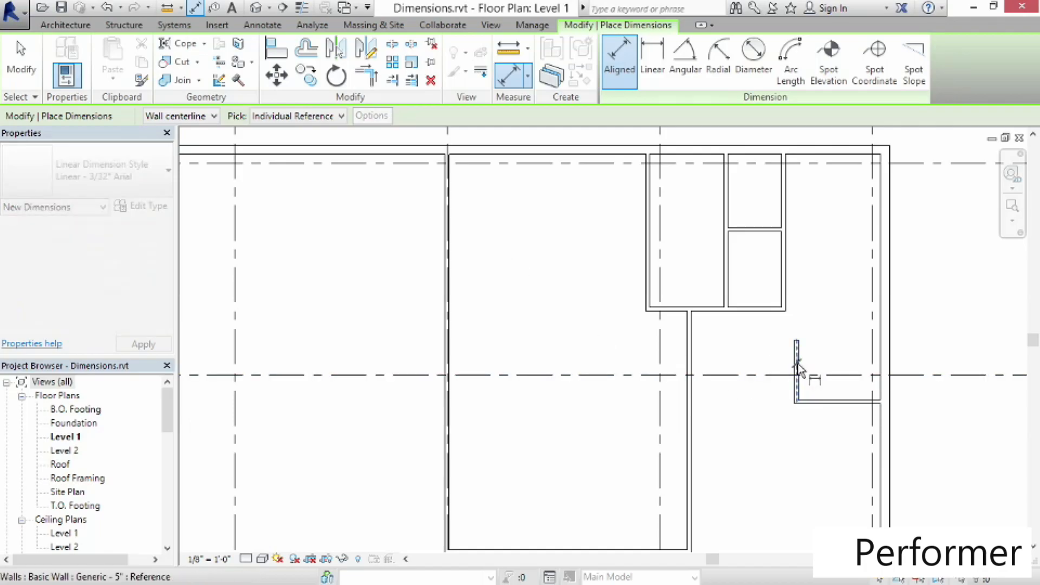
click(888, 363)
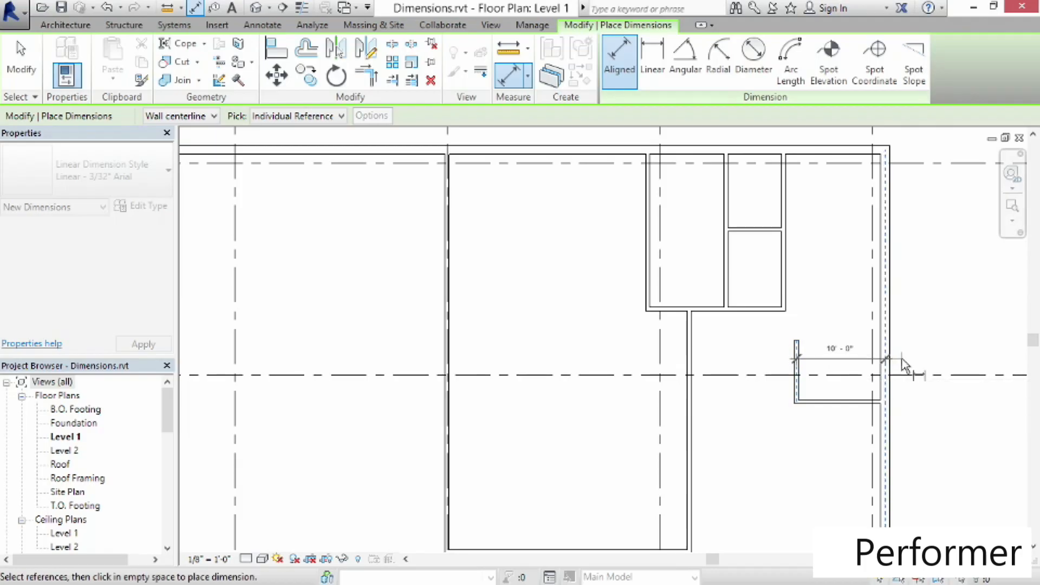
click(798, 366)
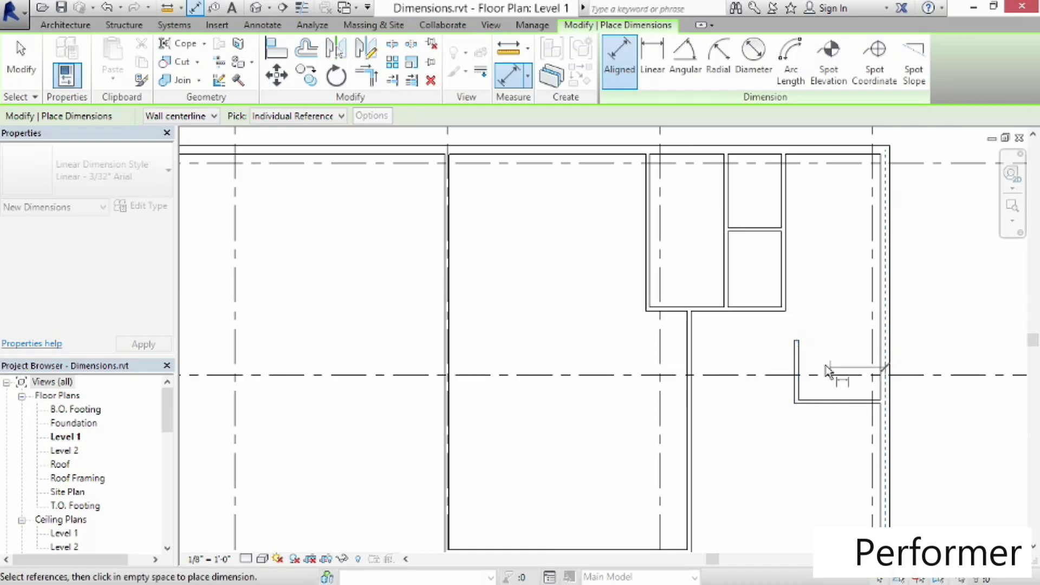
click(799, 367)
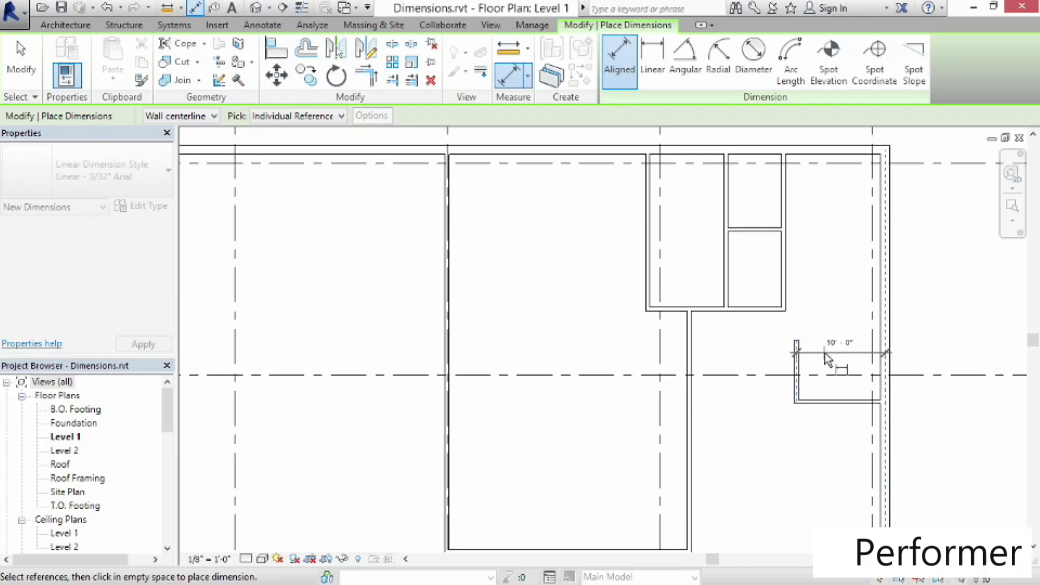
click(824, 436)
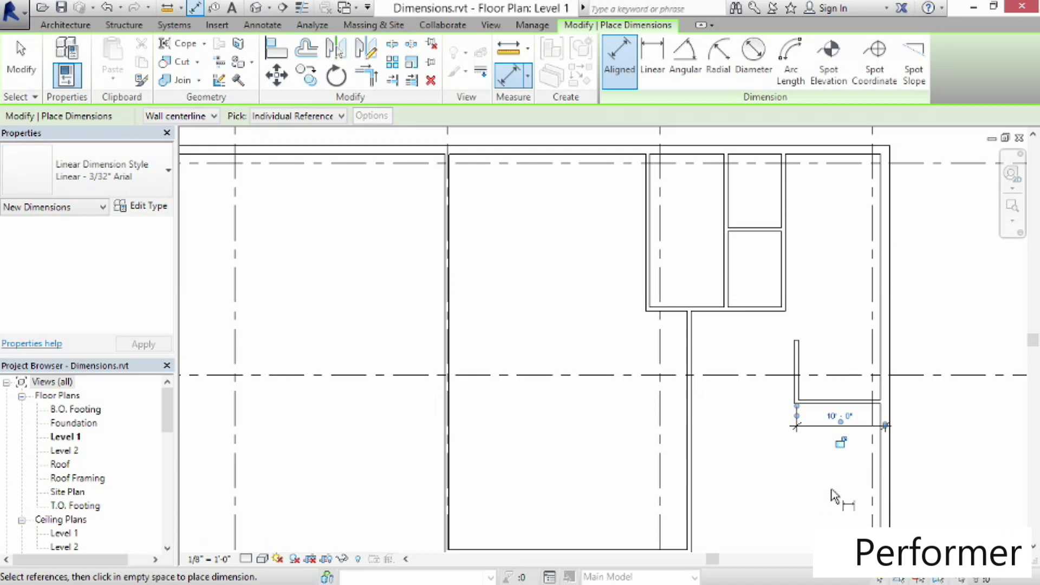
Add an aligned dimension between the stub's horizontal wall and grid B, then exit the command
click(856, 402)
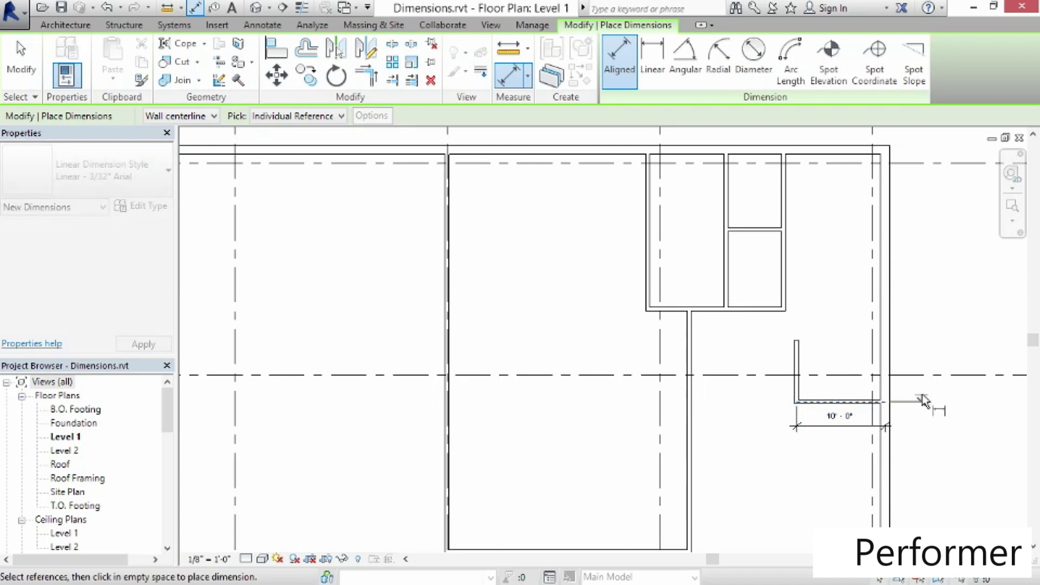
click(917, 374)
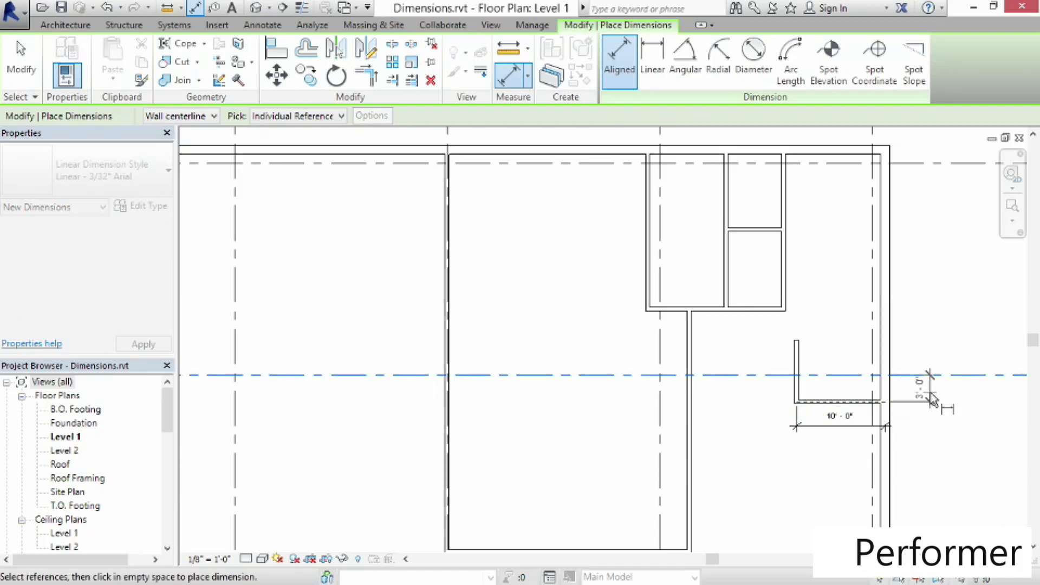
click(935, 400)
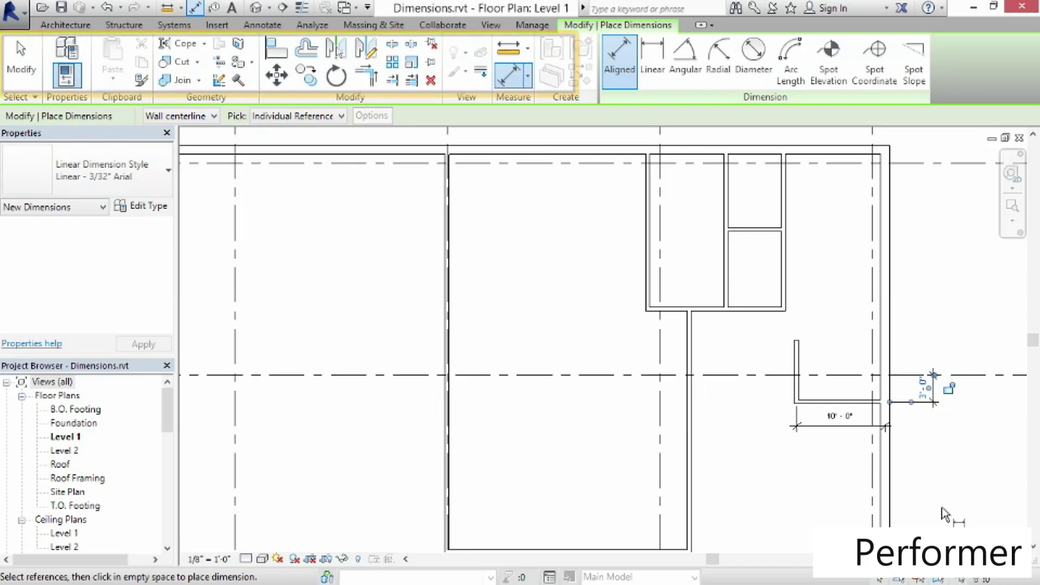
click(23, 68)
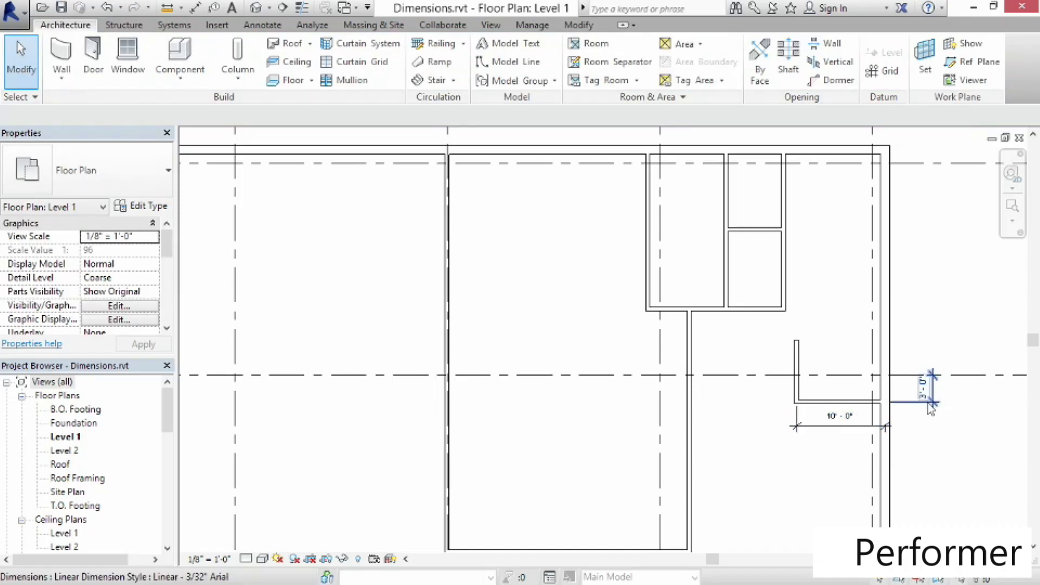
click(815, 437)
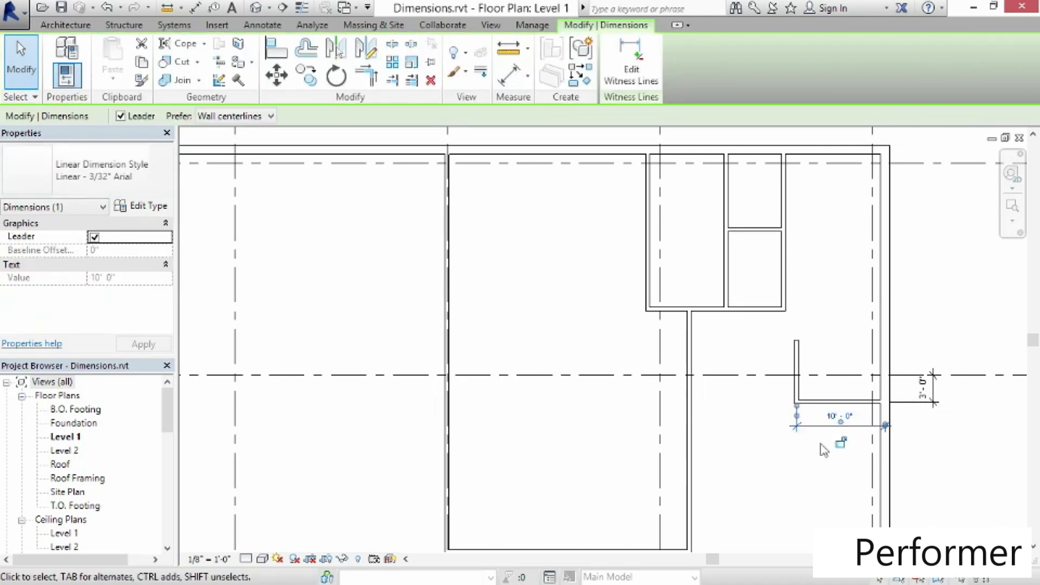
click(839, 418)
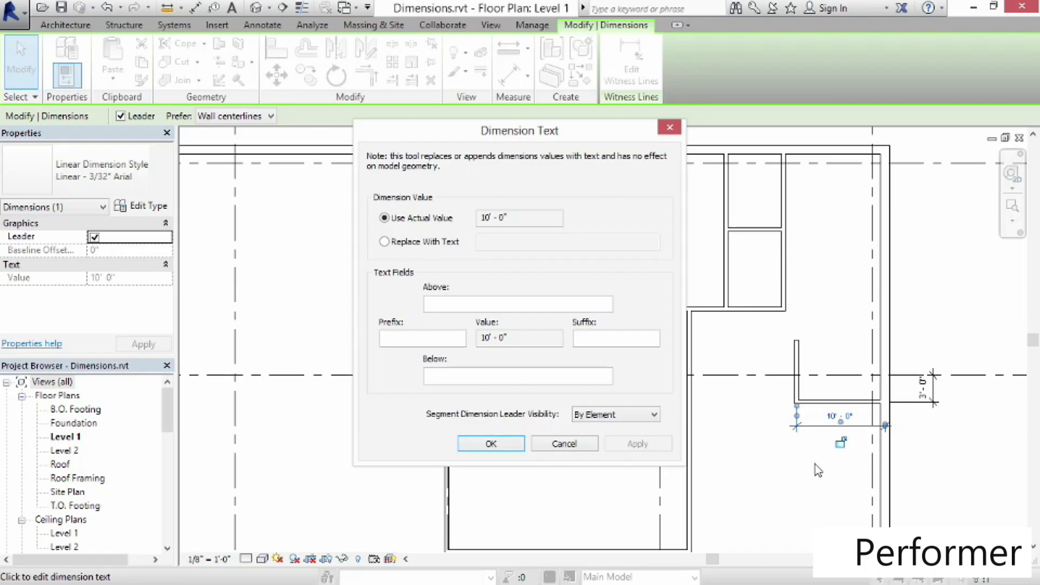
click(564, 443)
click(763, 464)
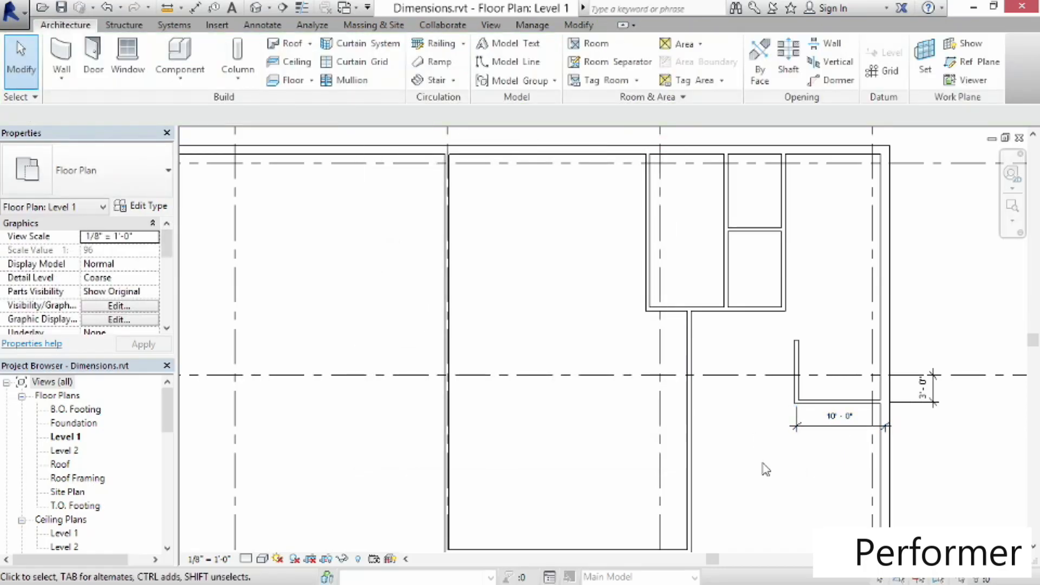
Move the stub's vertical wall so it sits 9' from the east exterior wall
click(796, 386)
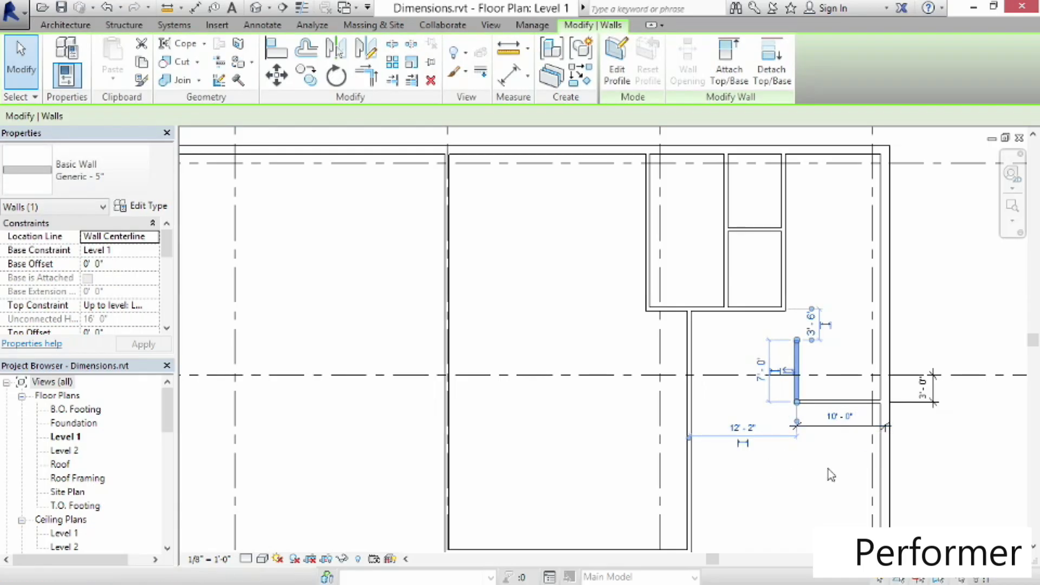
click(816, 482)
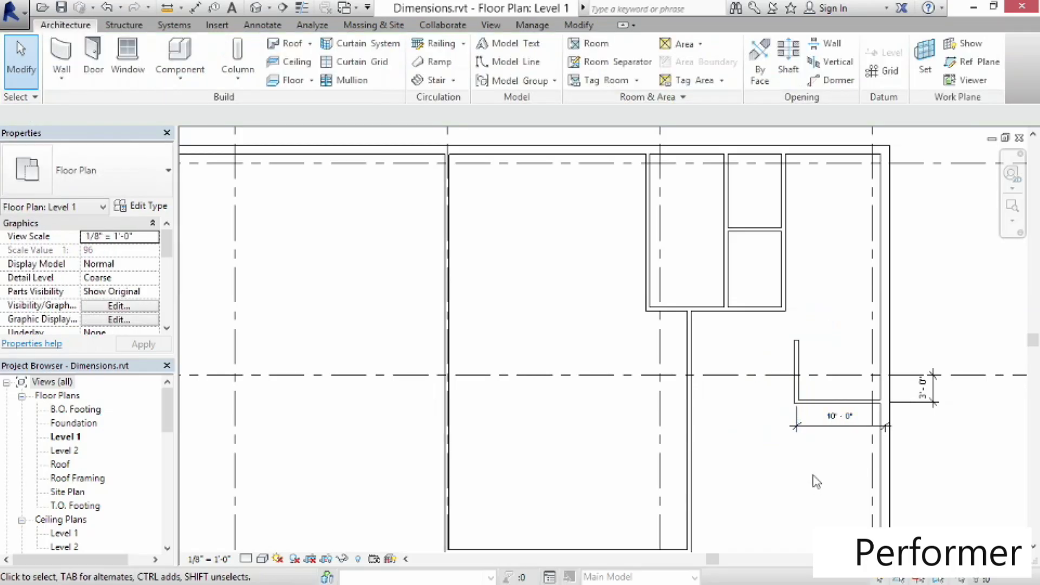
click(800, 392)
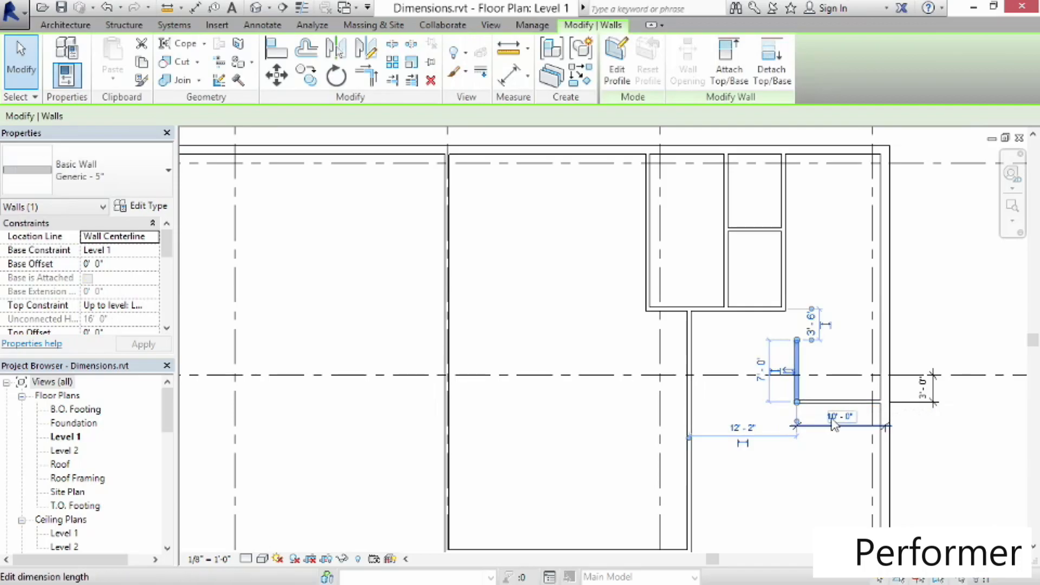
click(834, 419)
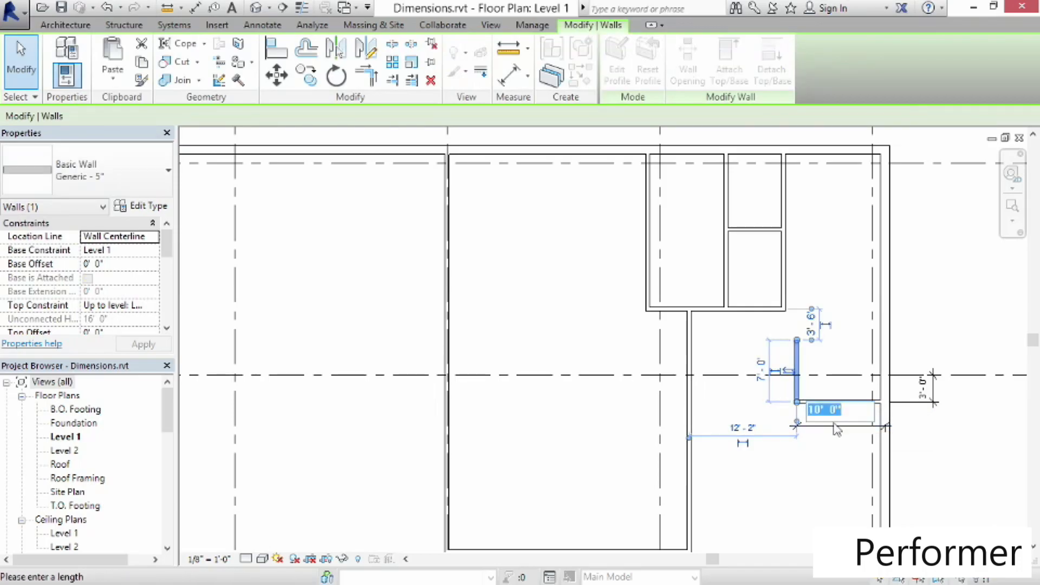
text(9)
key(Return)
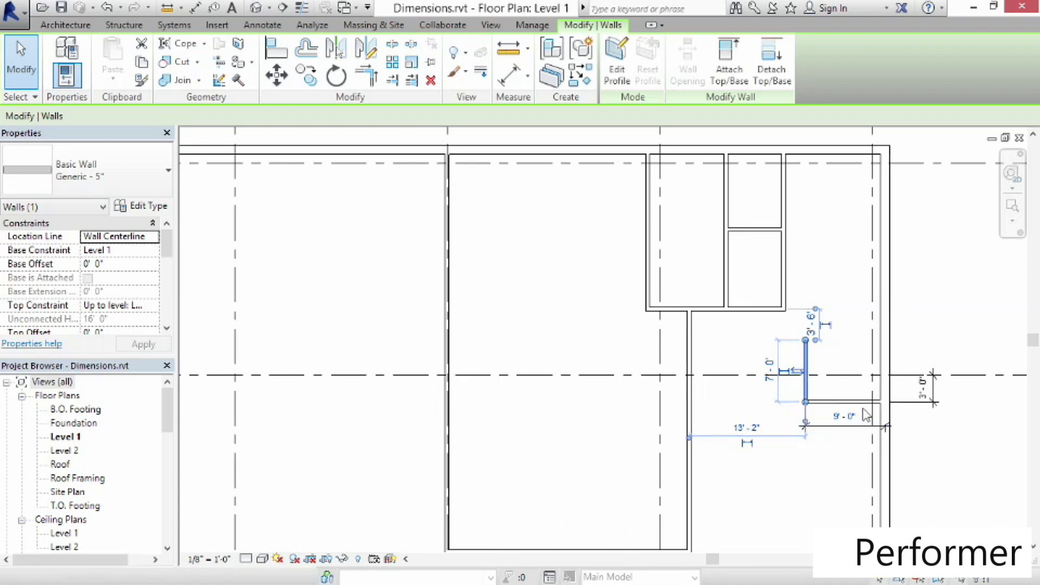
Set the distance between the stub's horizontal wall and grid B to 2'
click(846, 403)
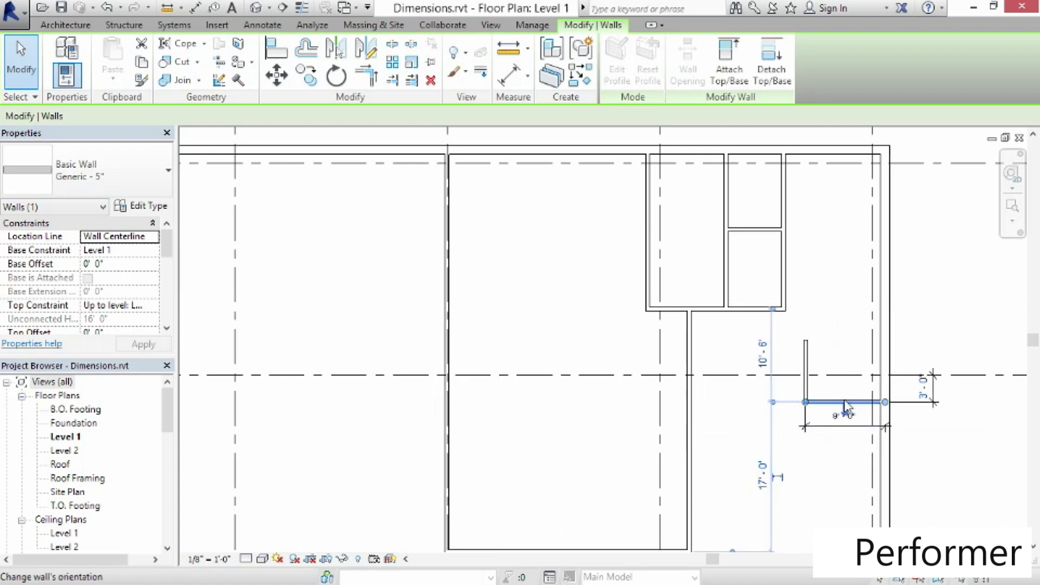
click(927, 391)
text(2)
key(Return)
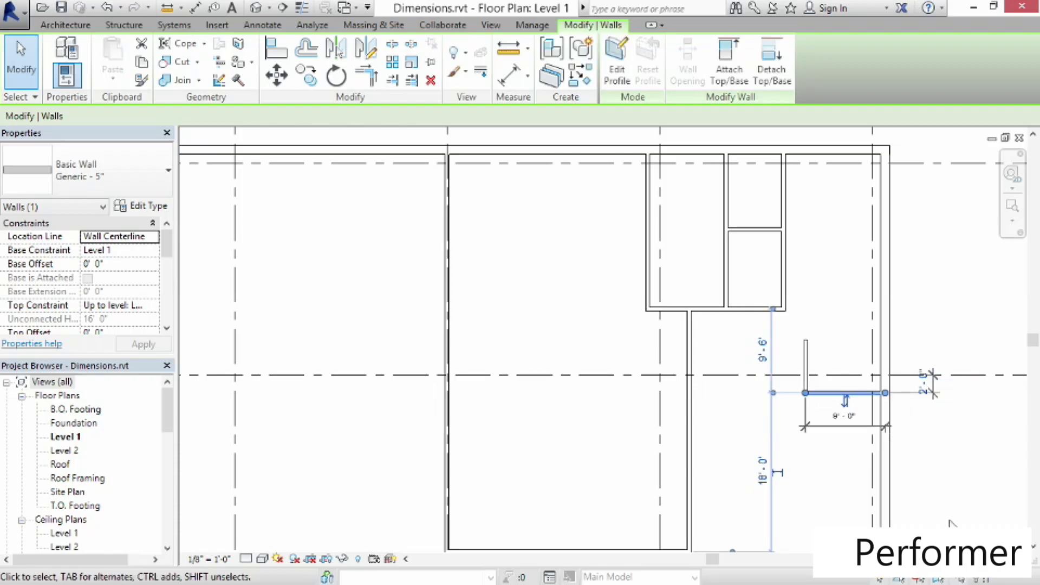
click(949, 523)
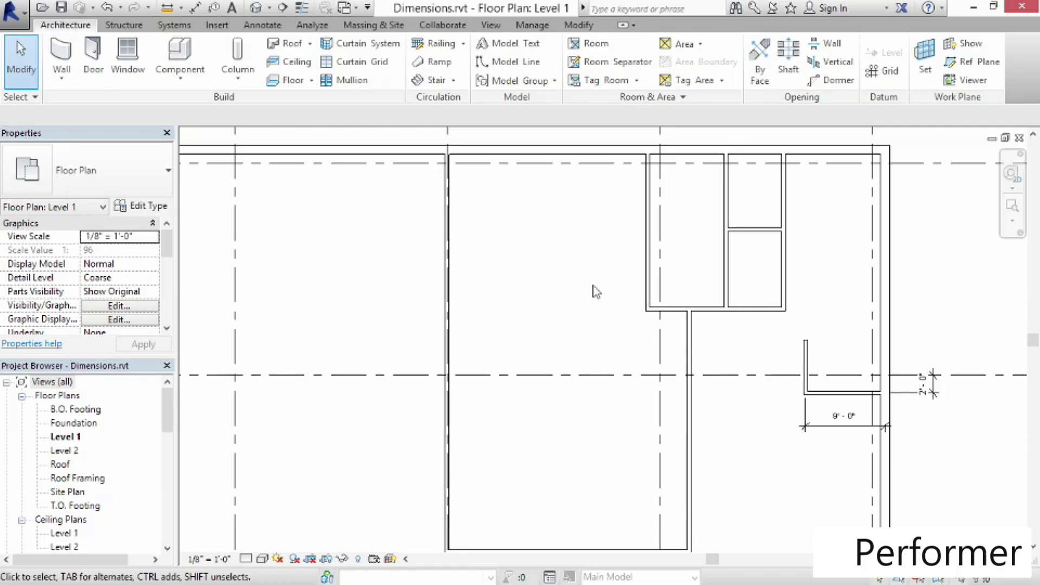
Add a chained aligned dimension to wall faces across the small rooms' walls and the east exterior wall
click(199, 12)
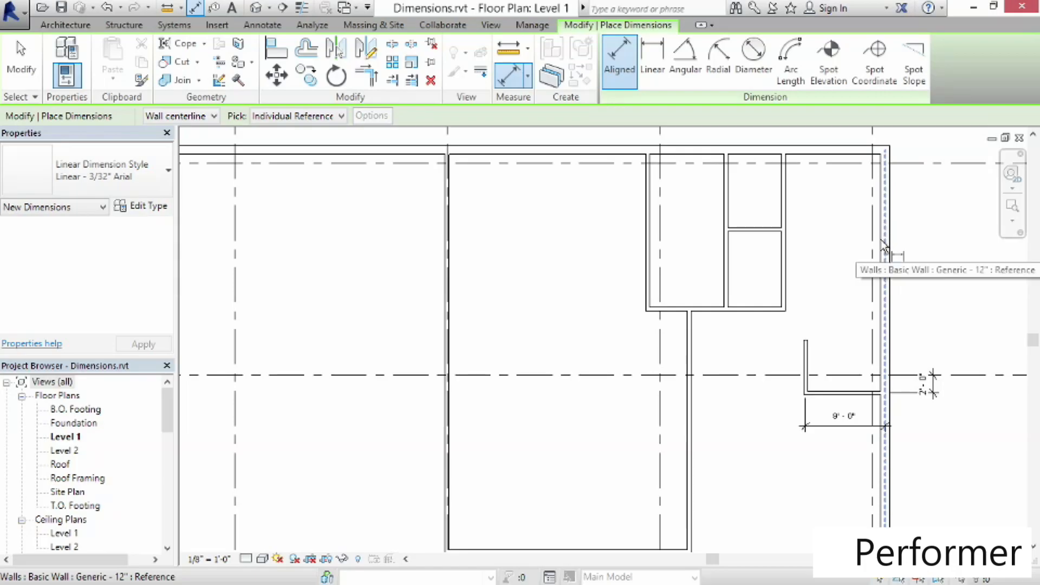
key(Tab)
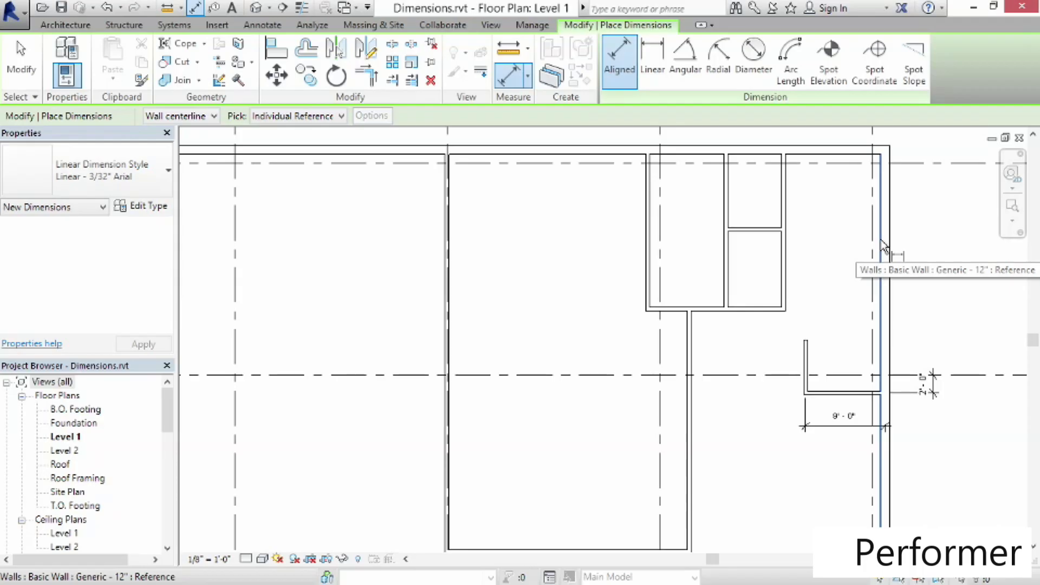
click(883, 245)
key(Tab)
click(883, 245)
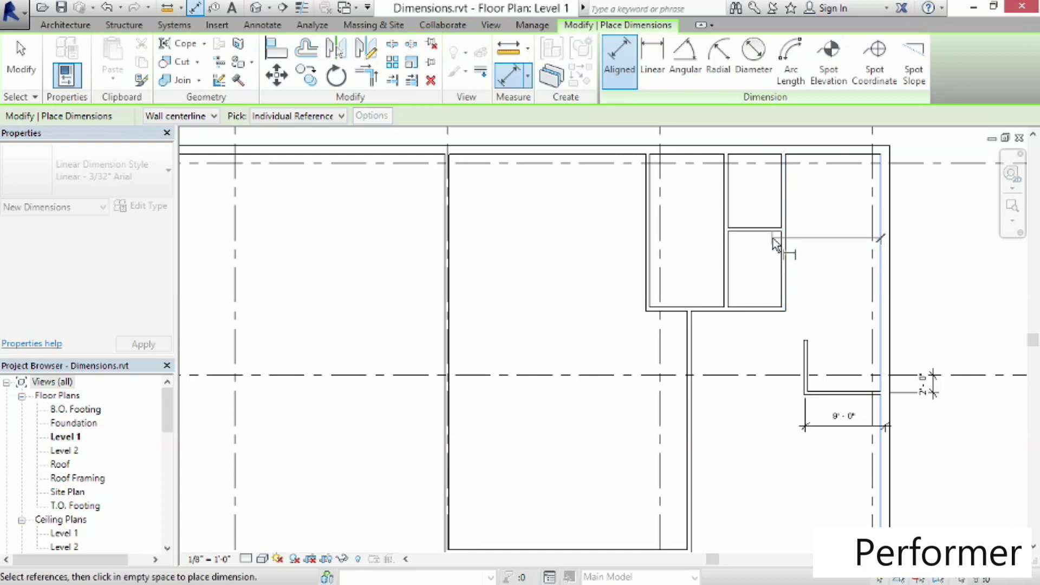
click(191, 118)
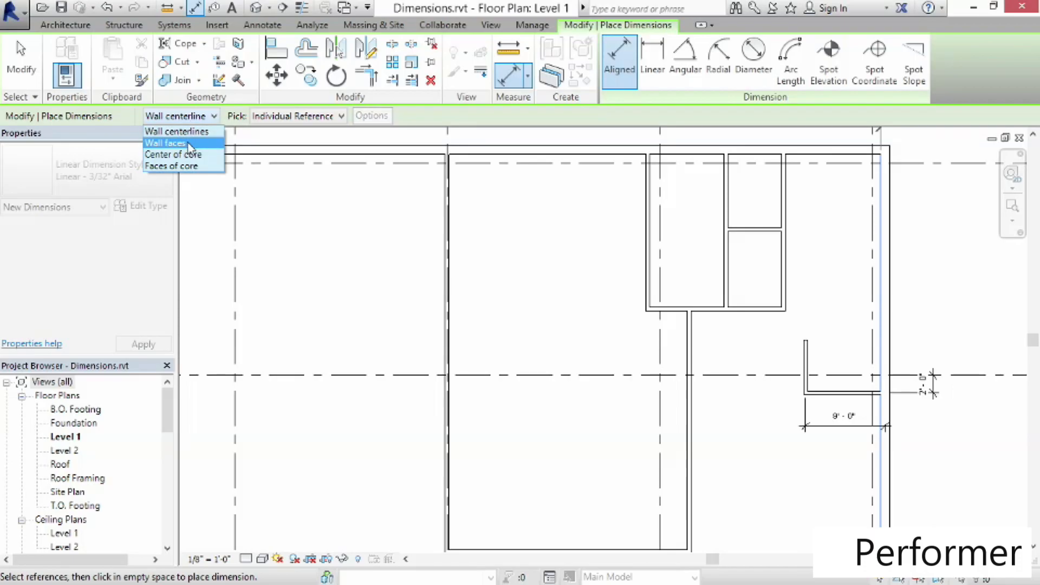
click(189, 143)
click(786, 265)
click(728, 258)
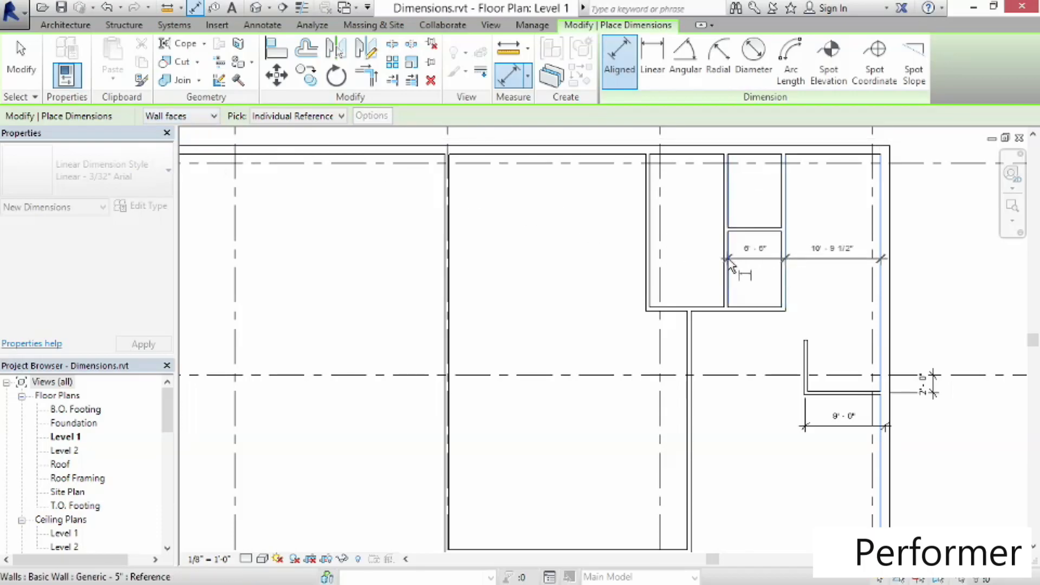
click(649, 263)
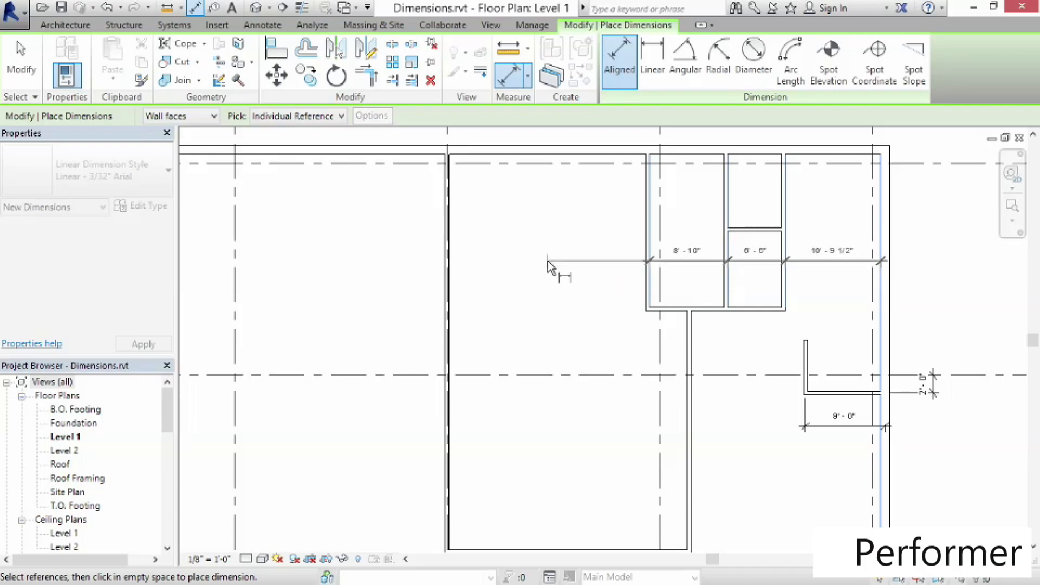
click(548, 266)
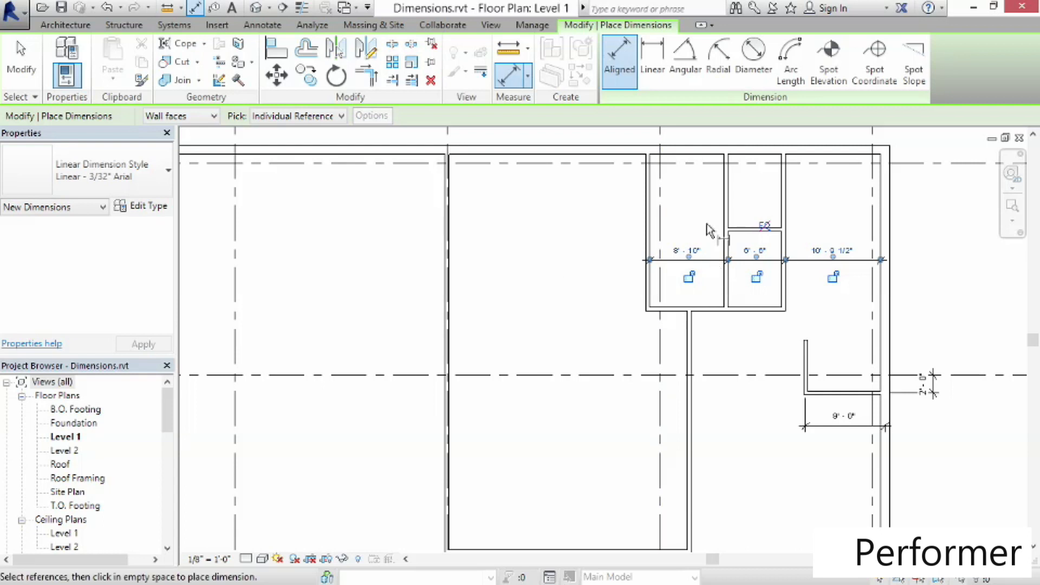
Dimension the rooms' south wall to the north exterior wall vertically, then exit the command
click(702, 160)
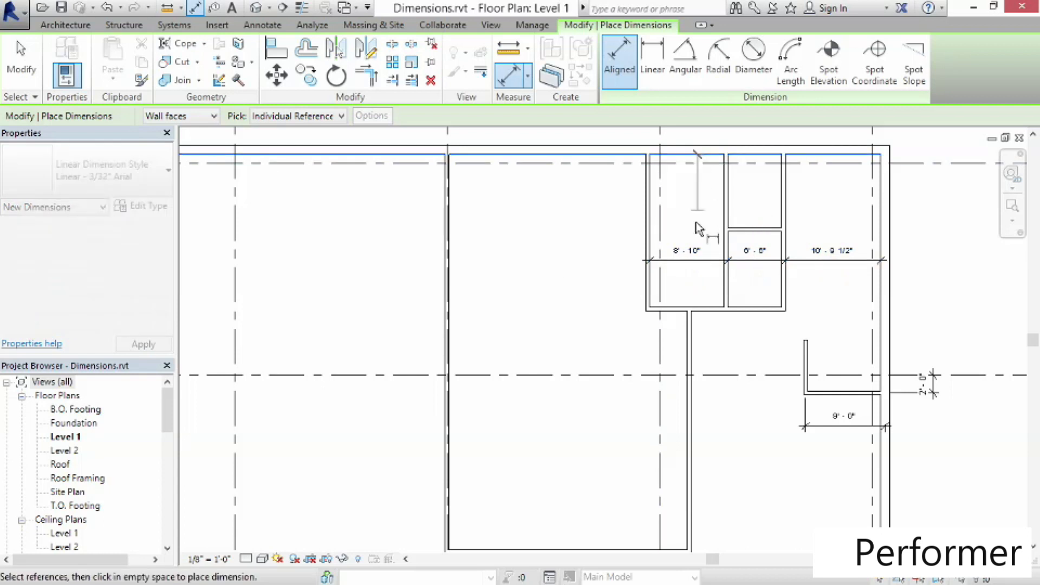
click(707, 313)
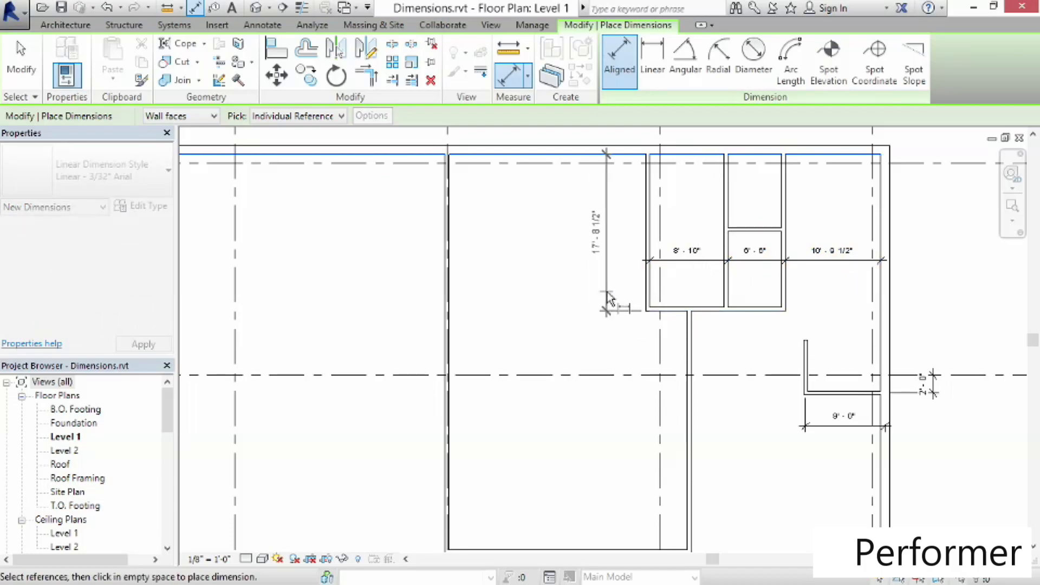
click(608, 300)
click(24, 85)
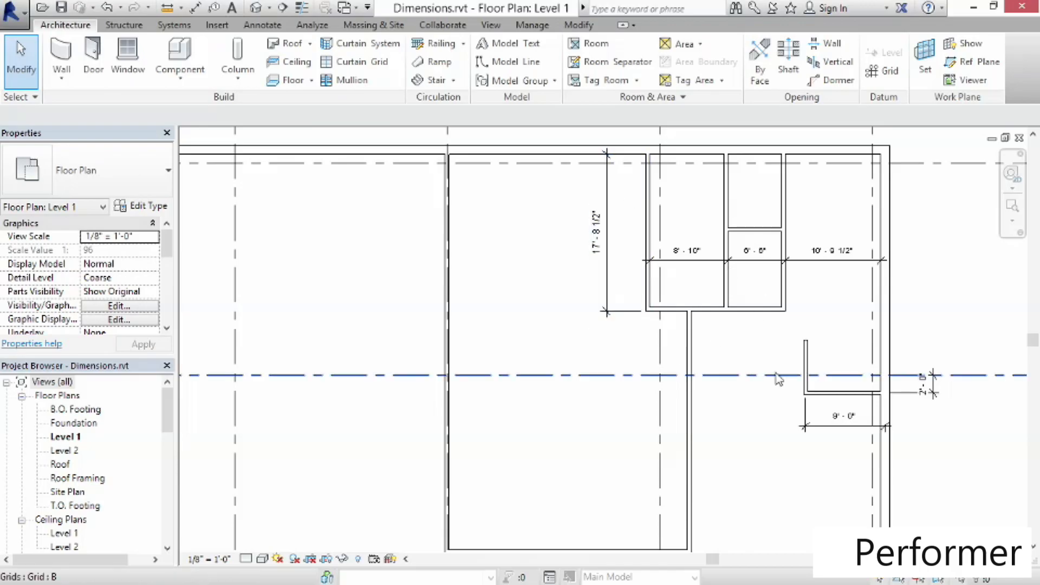
Move the rooms' south wall so it sits 15'-8" from the north exterior wall
click(714, 319)
click(598, 259)
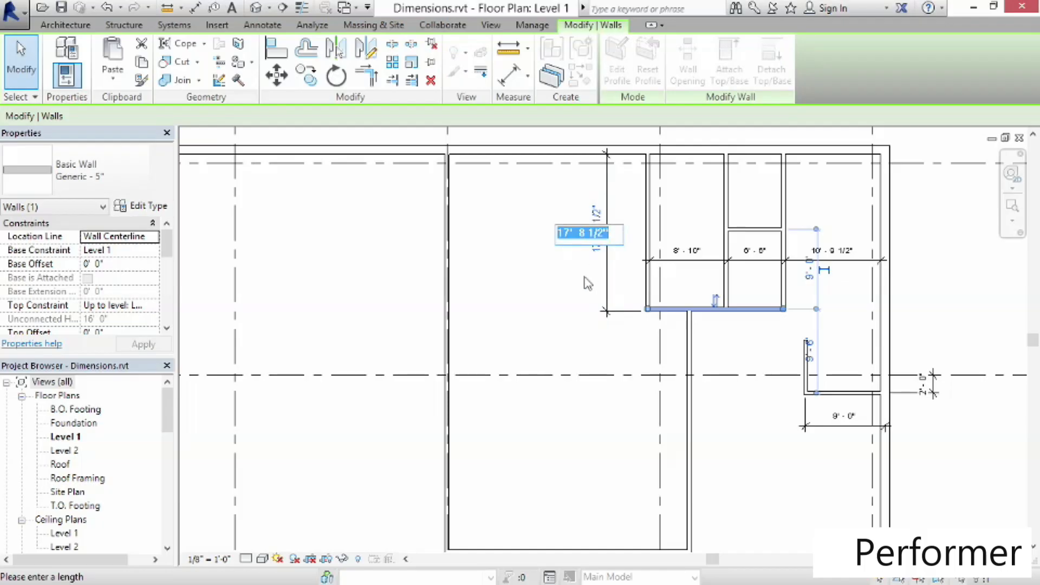
text(15 8)
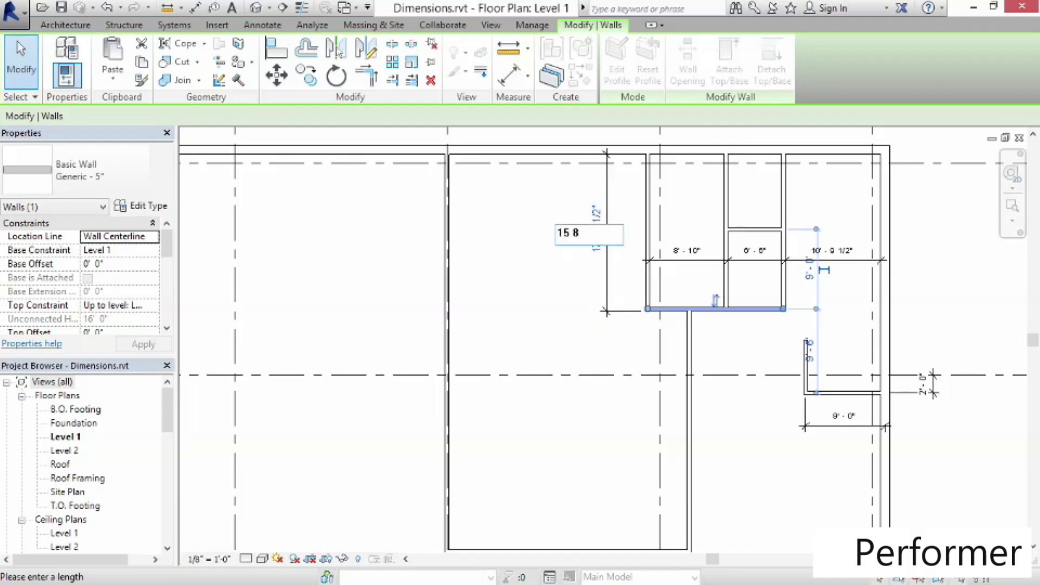
key(Return)
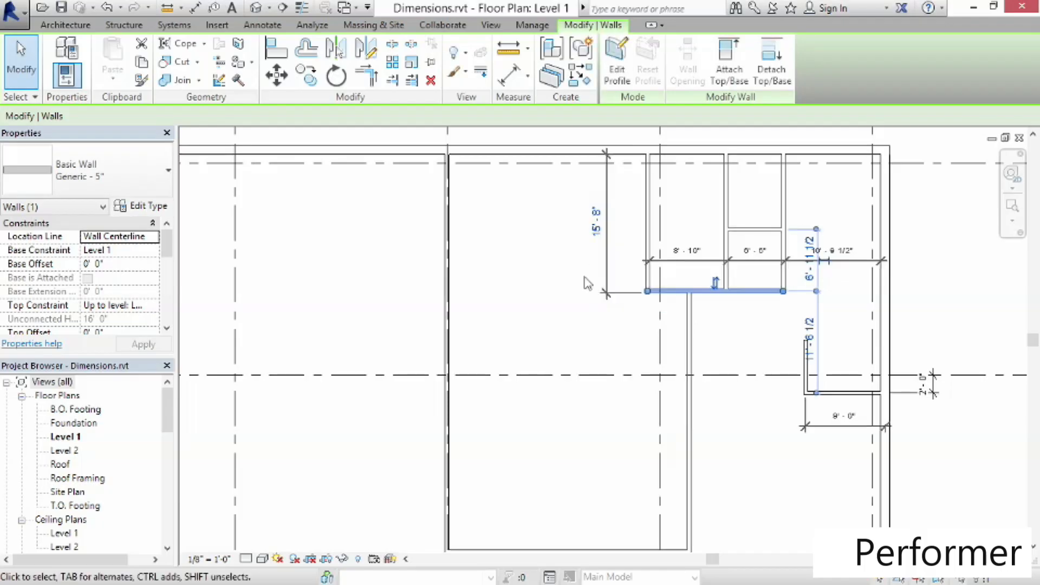
Set the spacing between the rooms' east wall and the east exterior wall to 5'
click(785, 205)
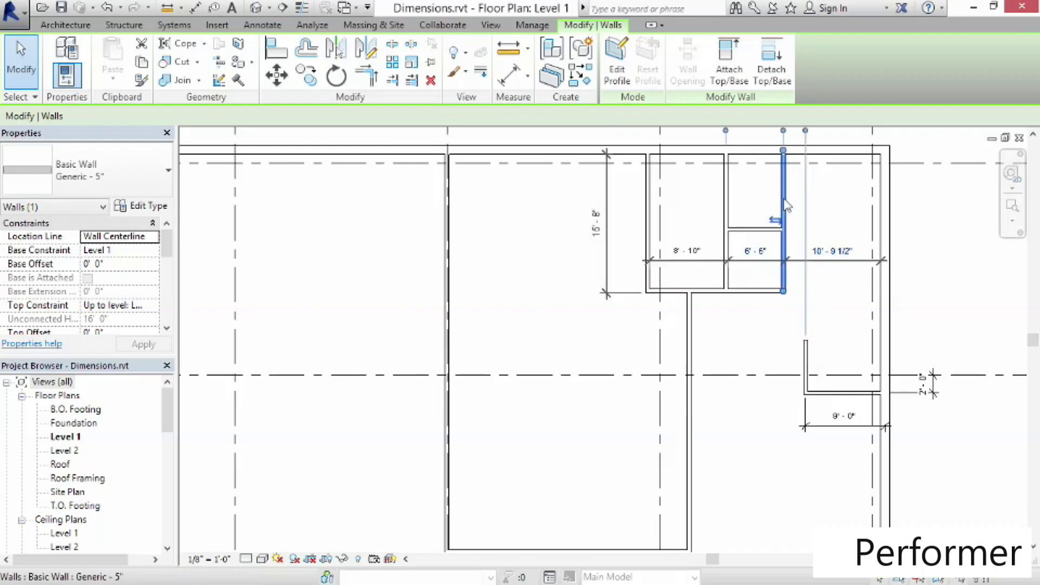
click(834, 260)
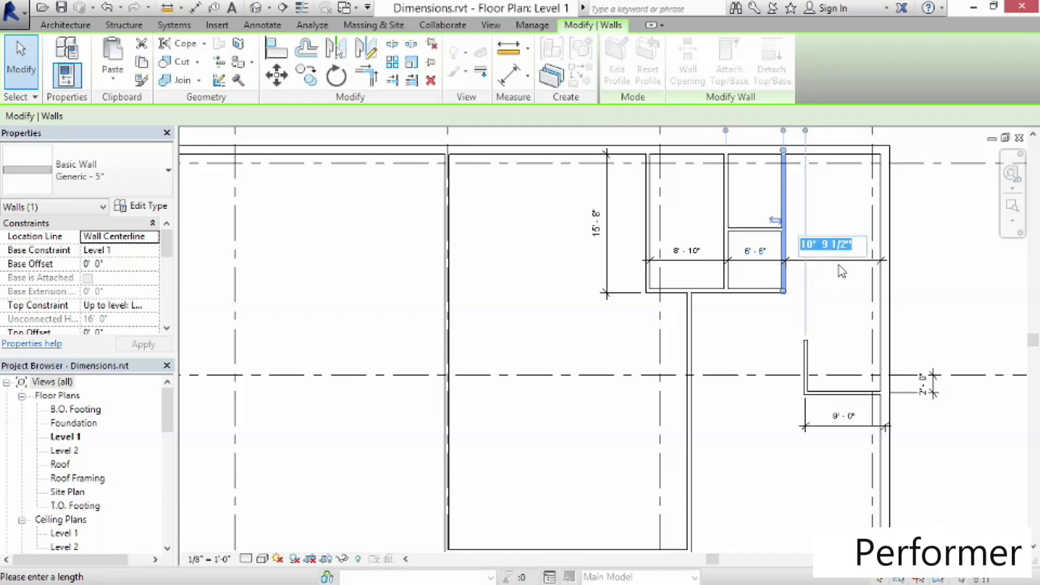
text(5')
key(Return)
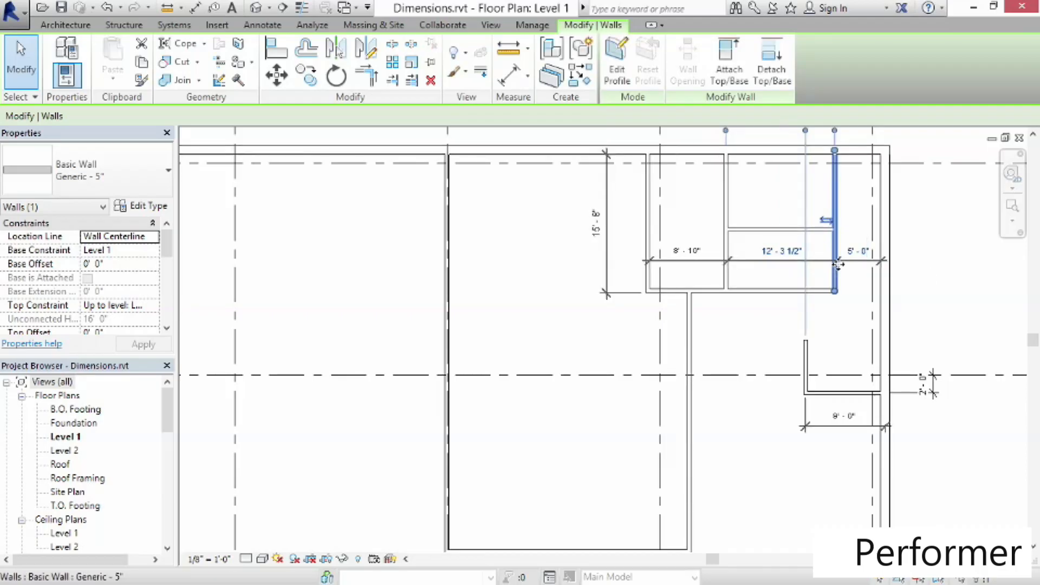
Move the middle room's west wall so the room's width becomes 9'-10"
click(731, 219)
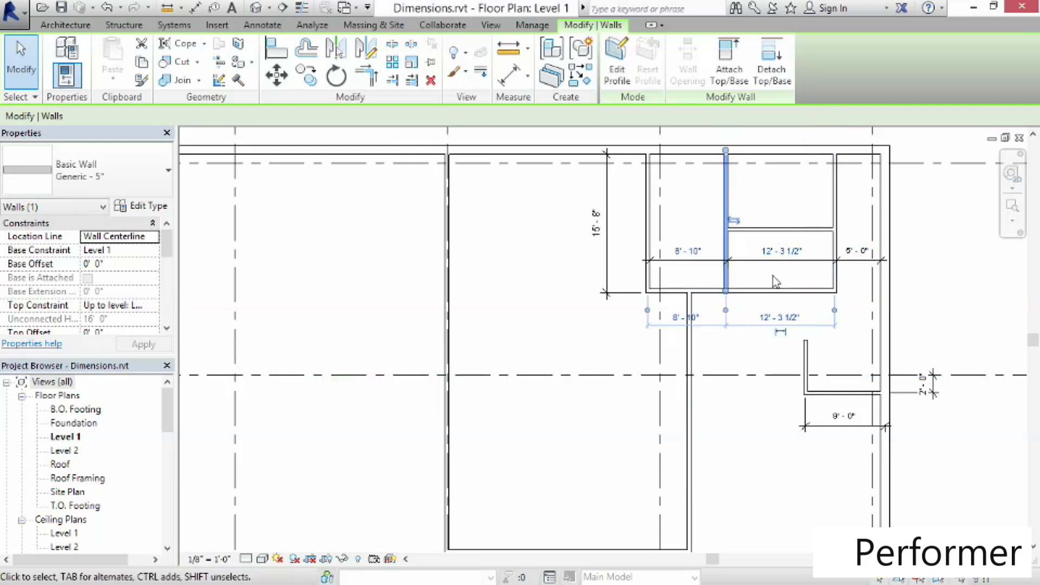
click(781, 250)
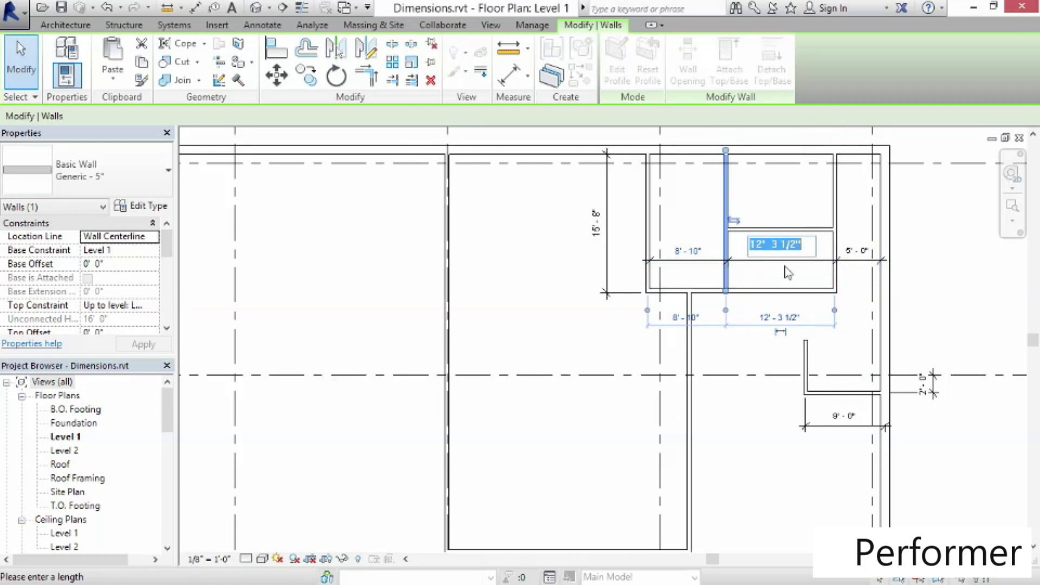
text(9 10)
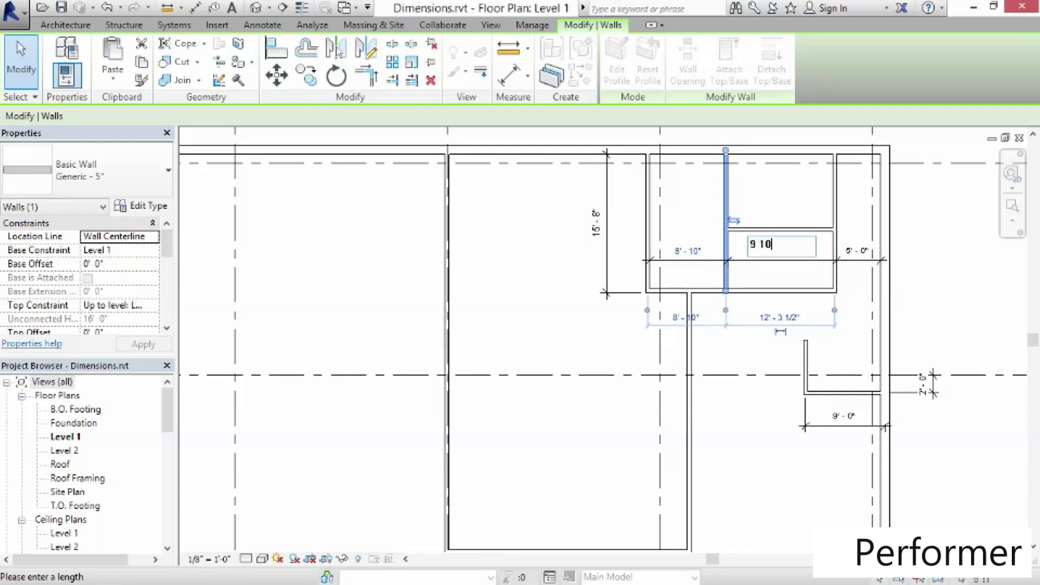
key(Return)
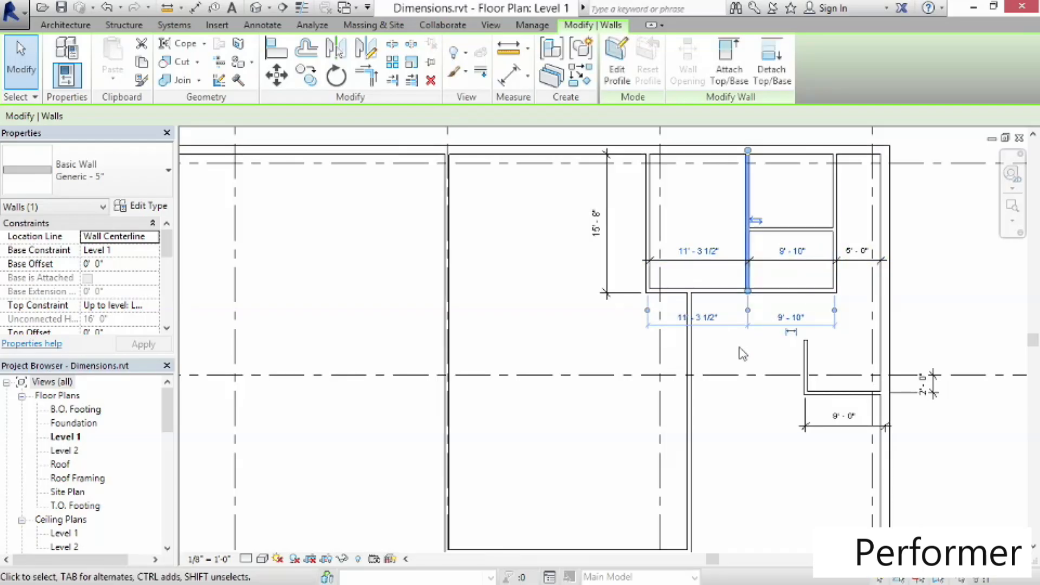
click(742, 356)
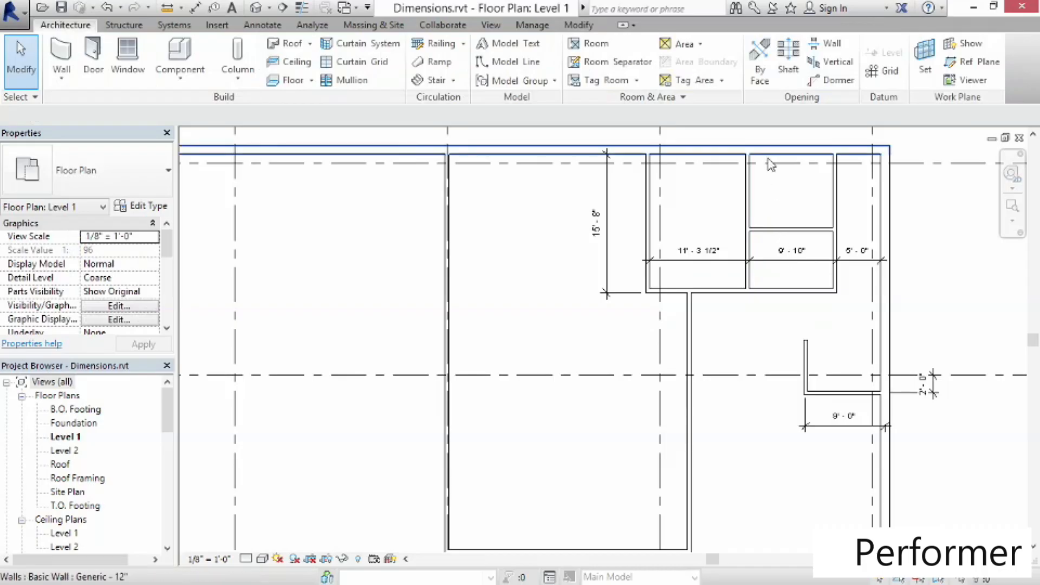
Move the wall dividing the two small rooms up to the midpoint of the middle room's depth
click(768, 233)
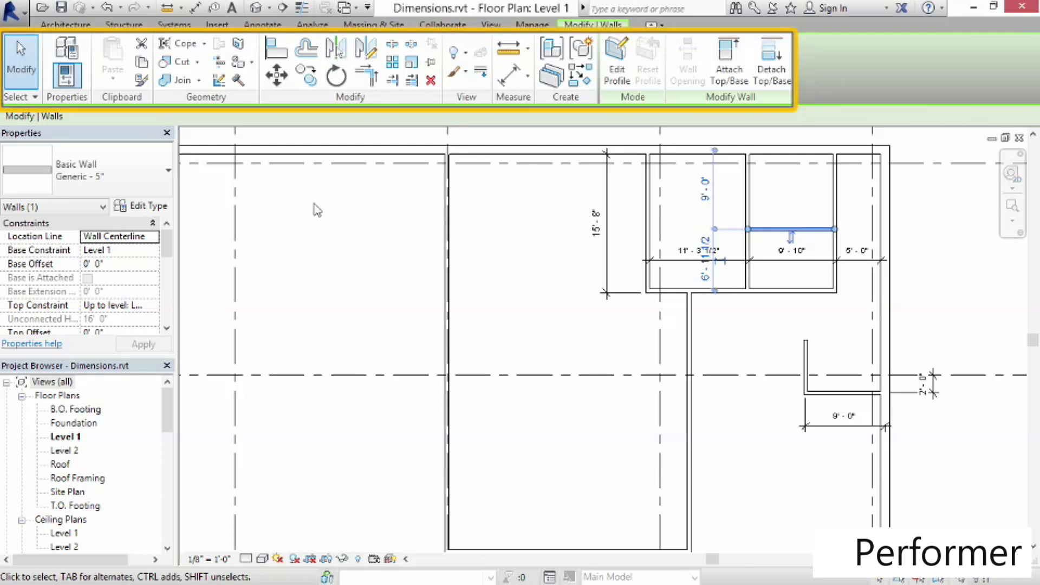
click(277, 76)
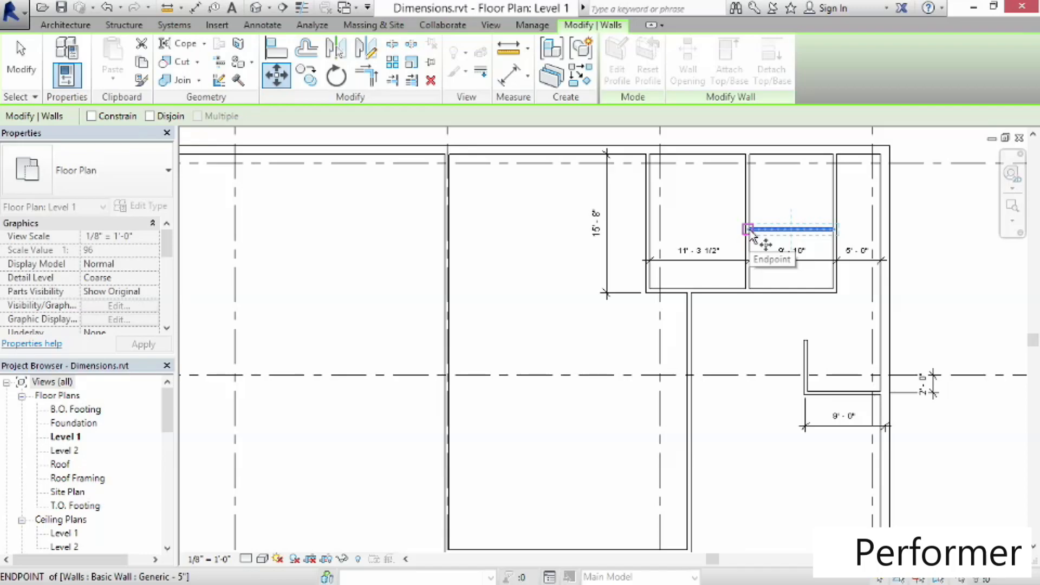
click(750, 232)
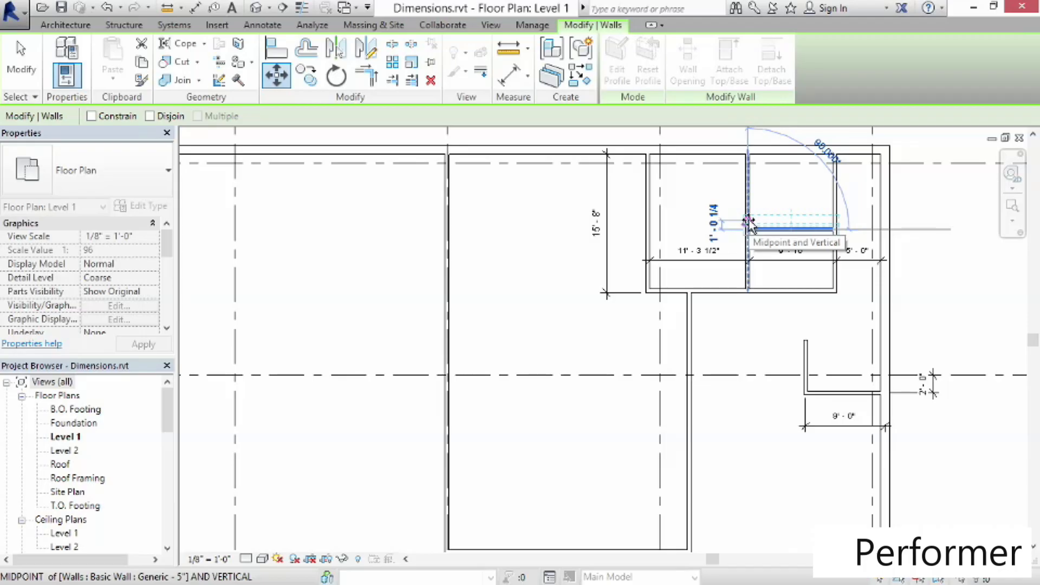
click(749, 221)
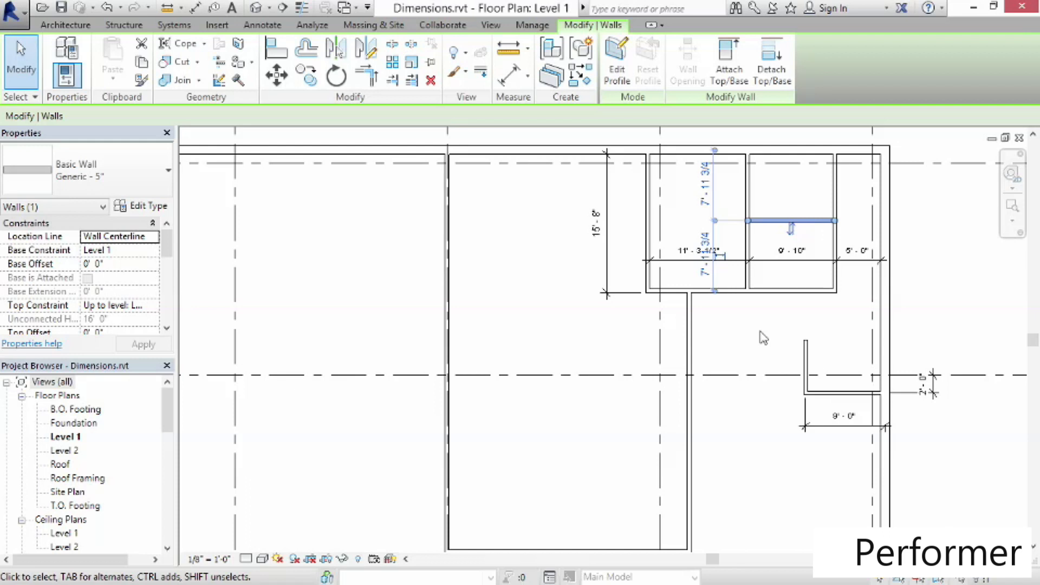
Move the long north–south interior wall 1' to the west
click(457, 277)
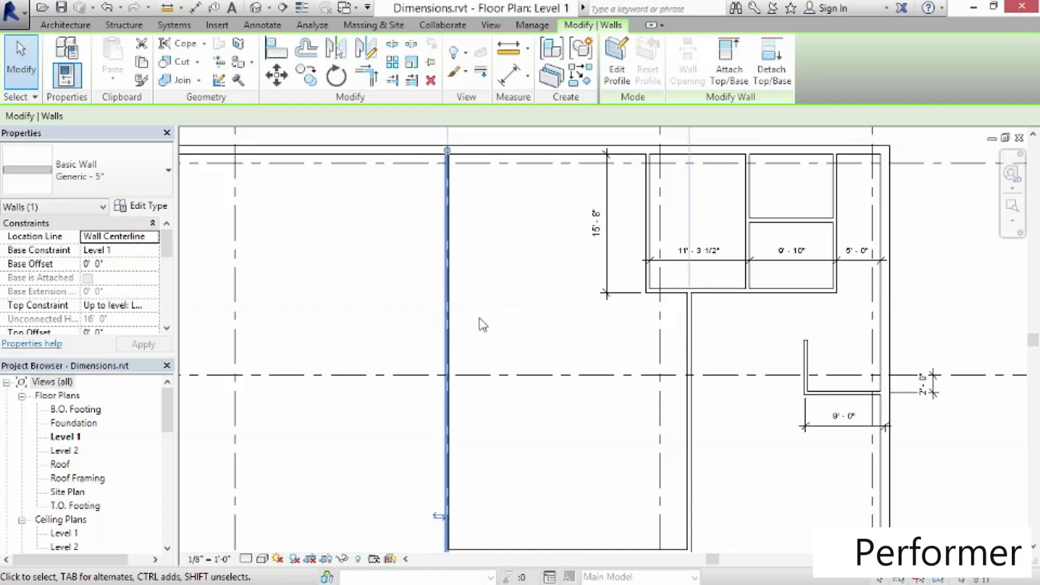
click(276, 75)
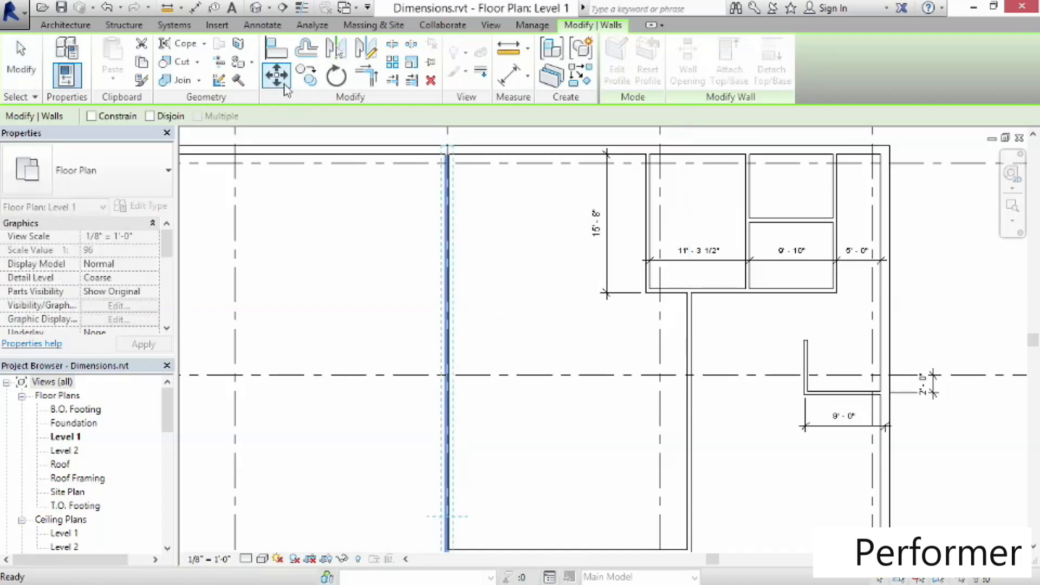
click(448, 317)
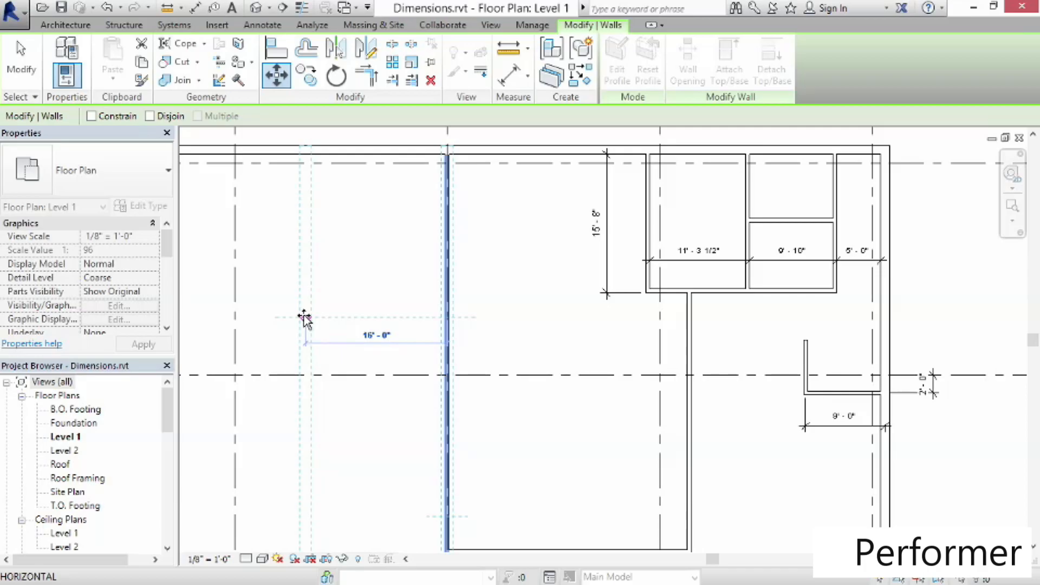
text(1)
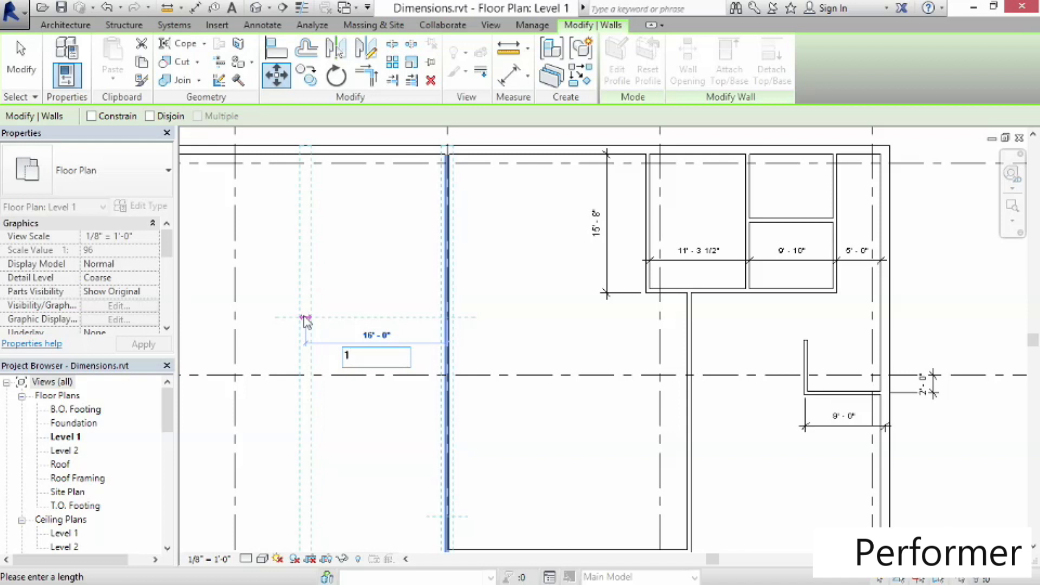
key(Return)
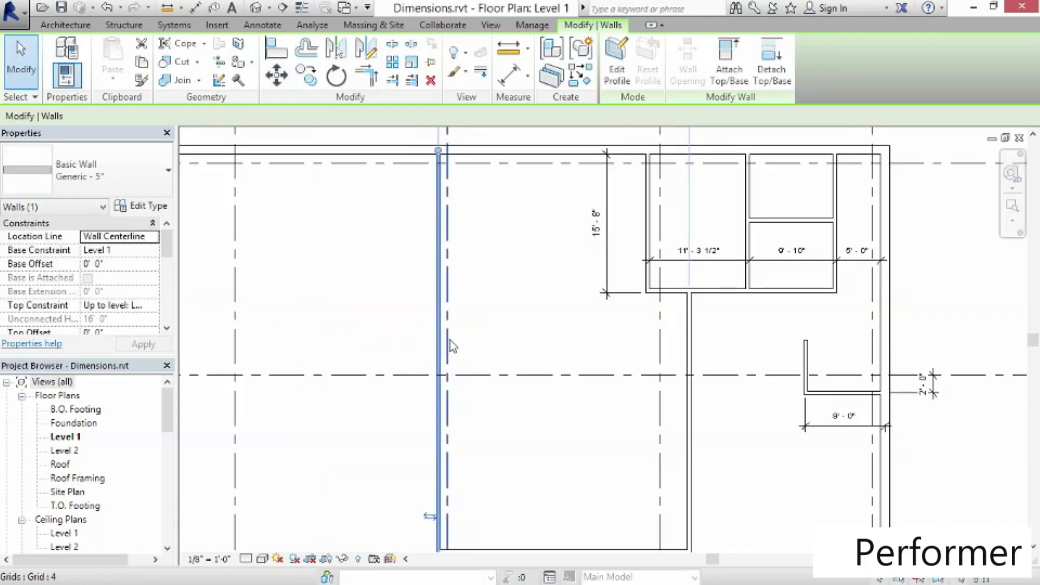
click(396, 357)
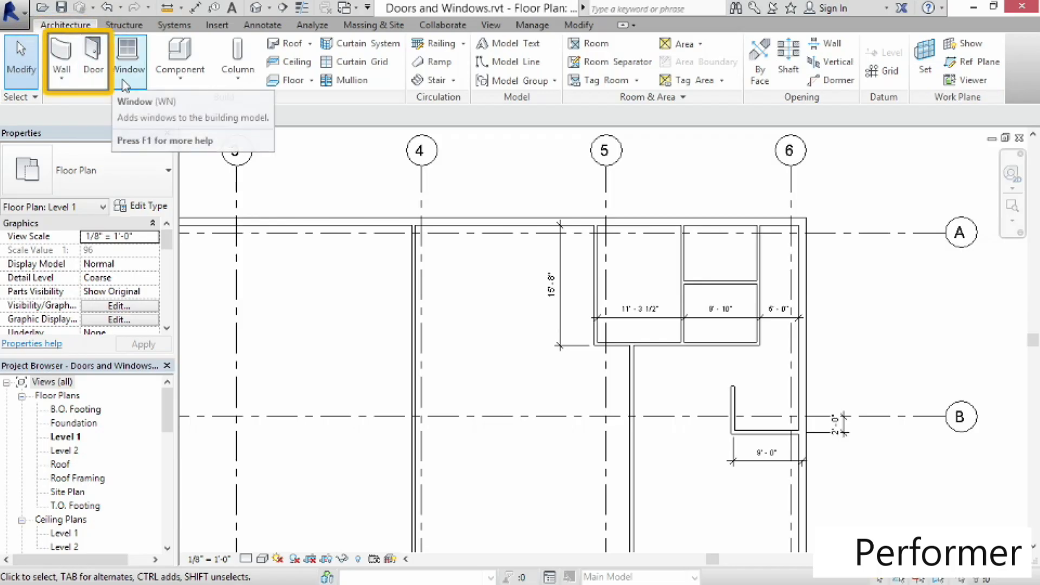
Start placing a Single-Flush 36" x 84" door in the Level 1 plan
click(92, 89)
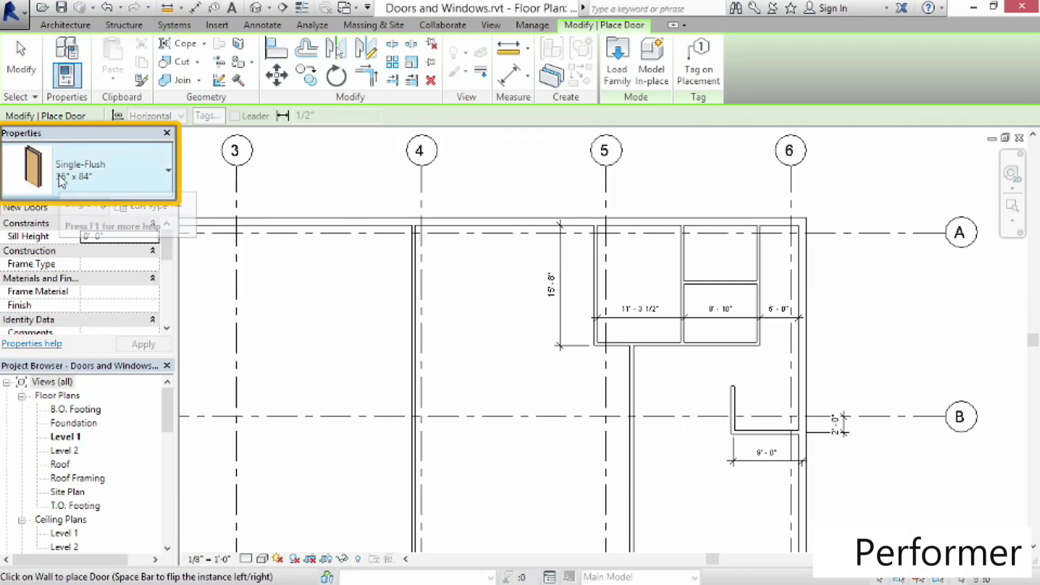
click(122, 180)
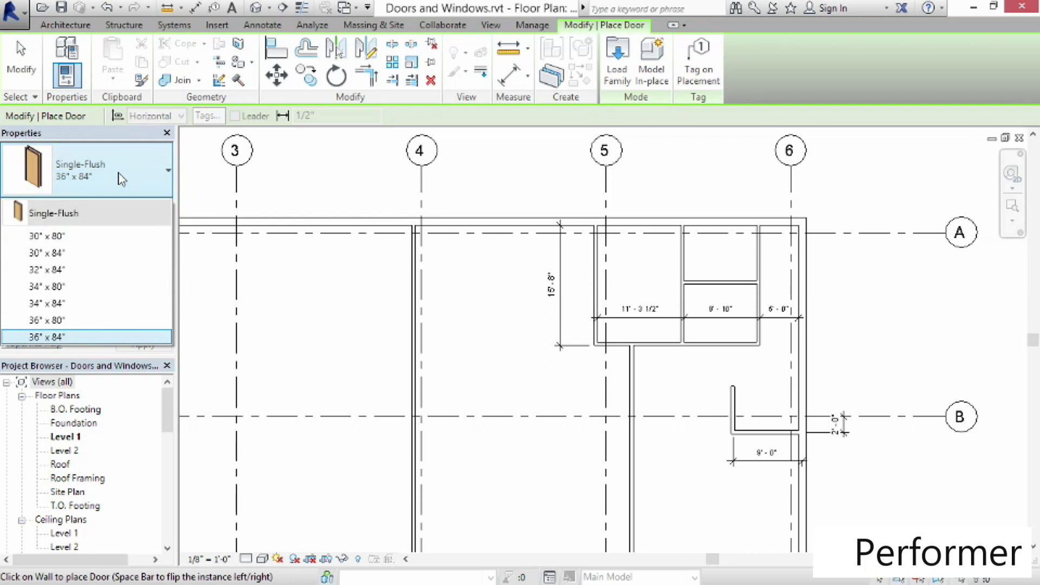
mouse_move(46, 222)
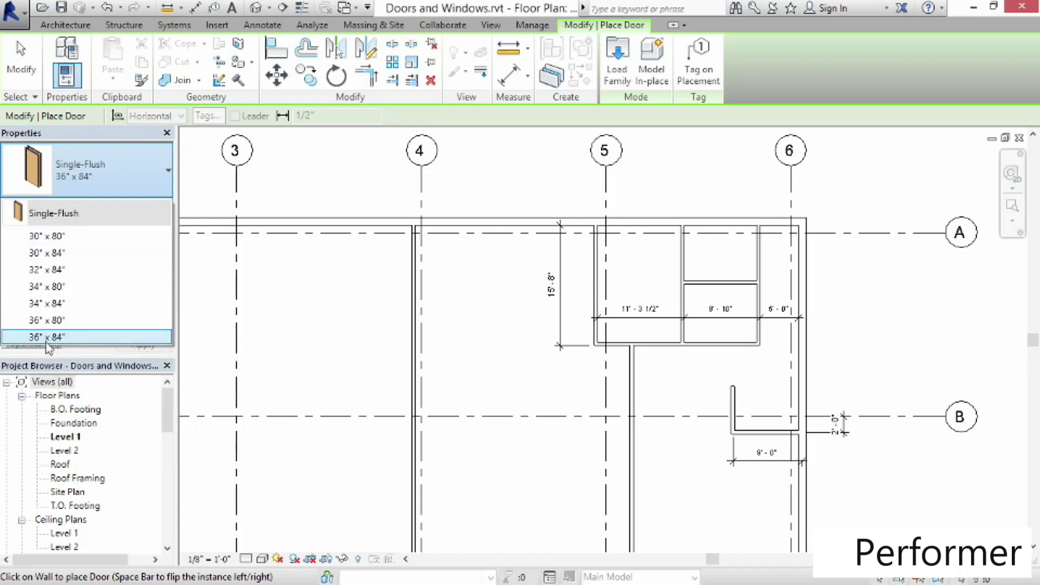
click(95, 187)
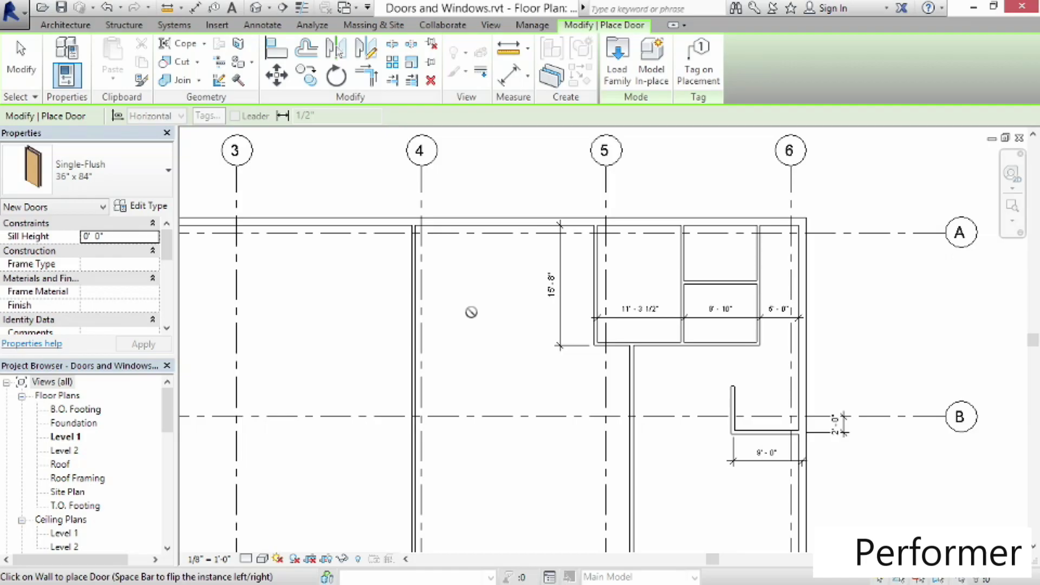
click(471, 313)
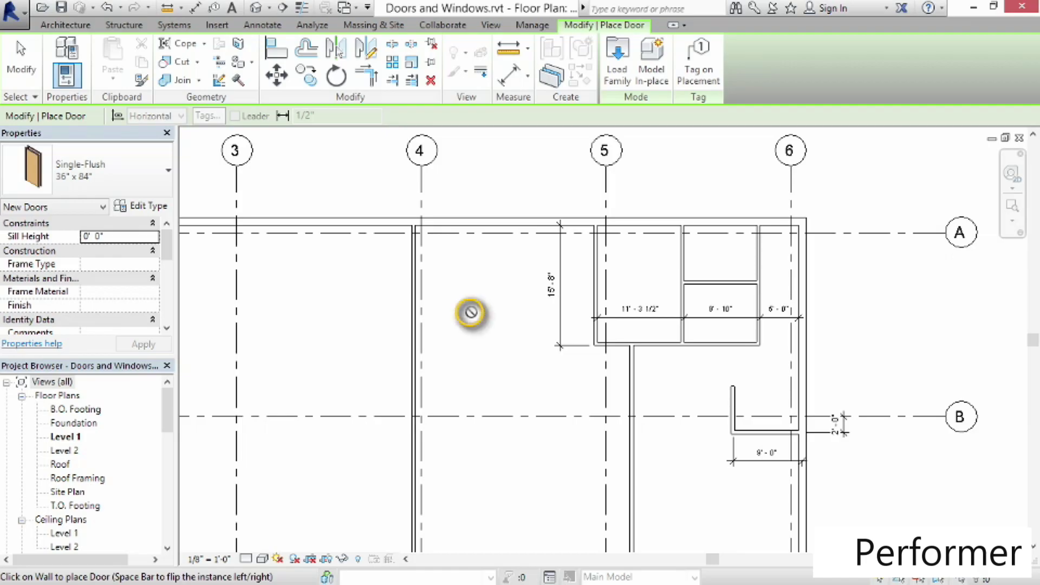
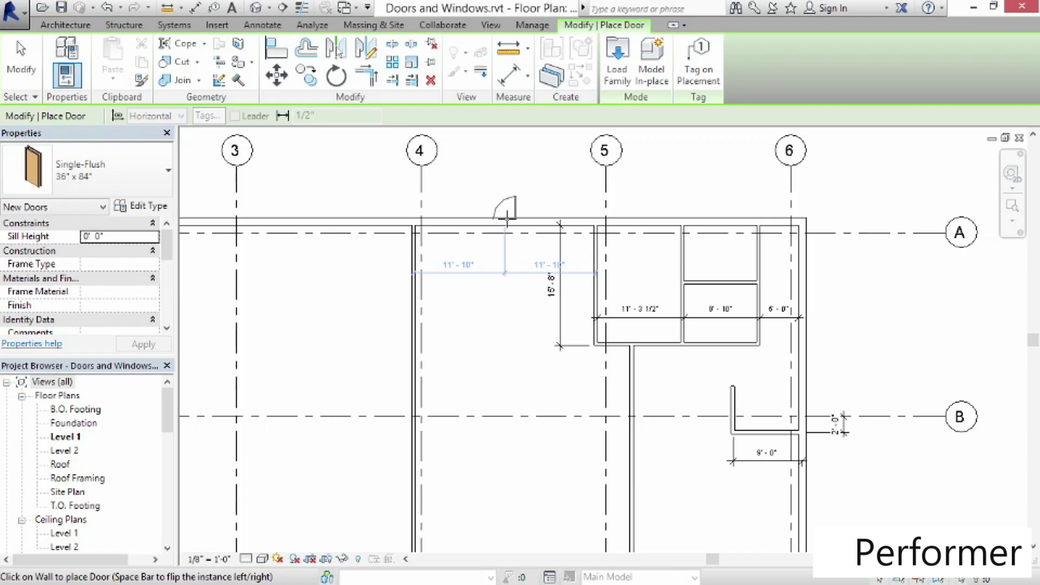
Place the door in the north exterior wall and set its distance from grid 5 to 10'
click(507, 219)
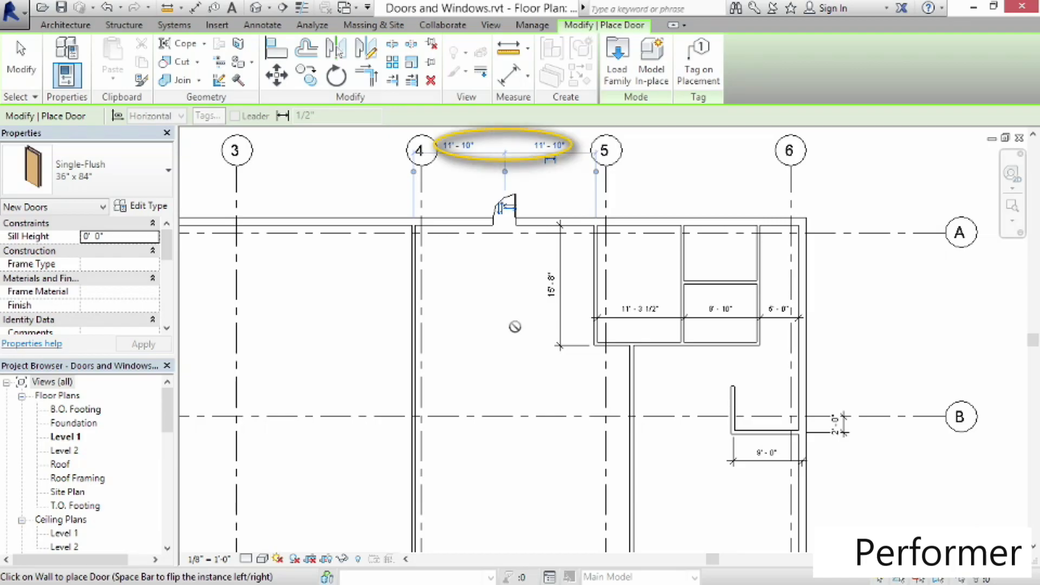
click(549, 145)
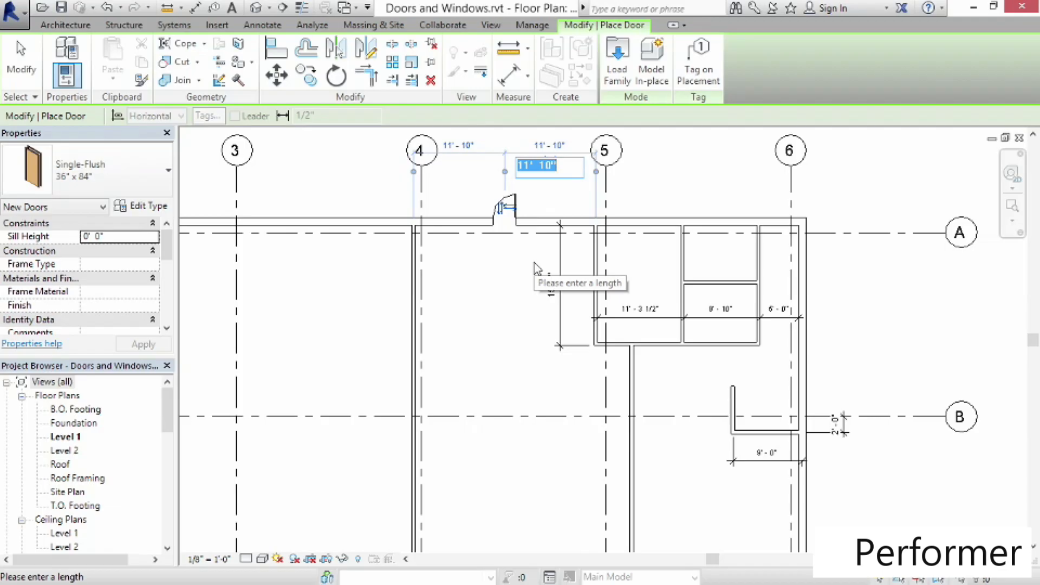
text(10)
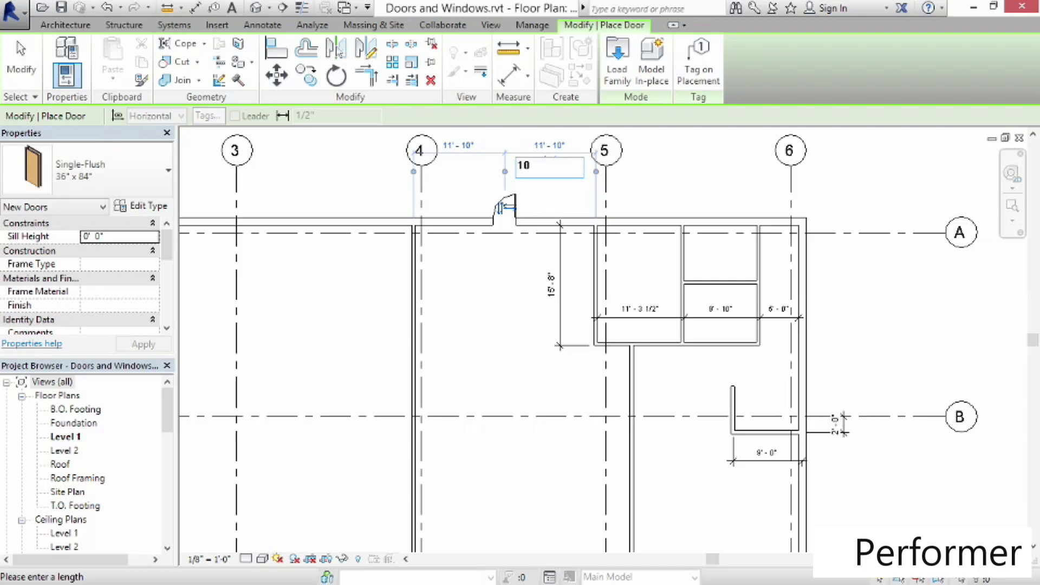
key(Return)
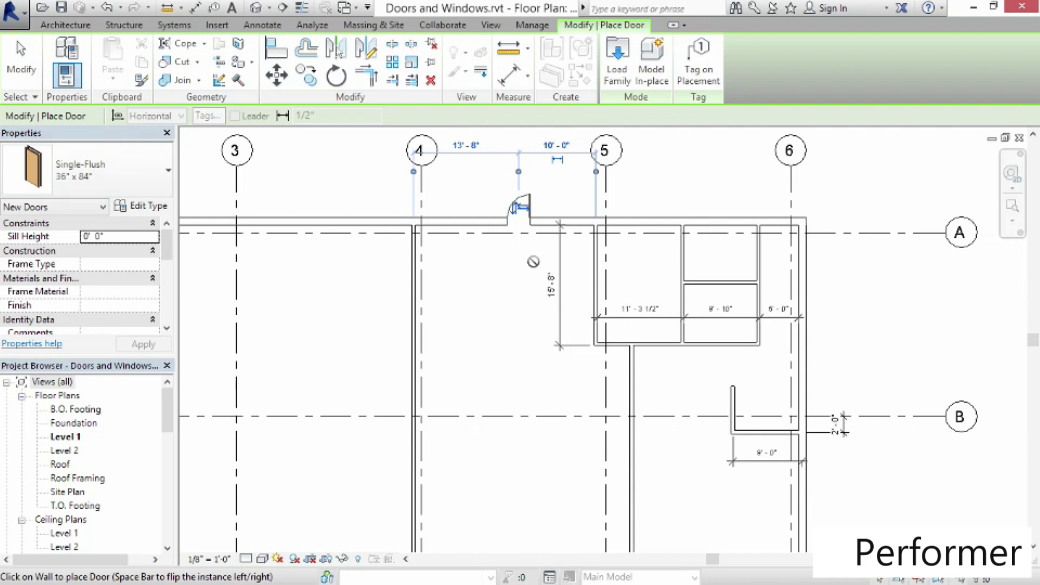
Flip the north door's swing and place another door in the wall between the two small rooms
click(519, 207)
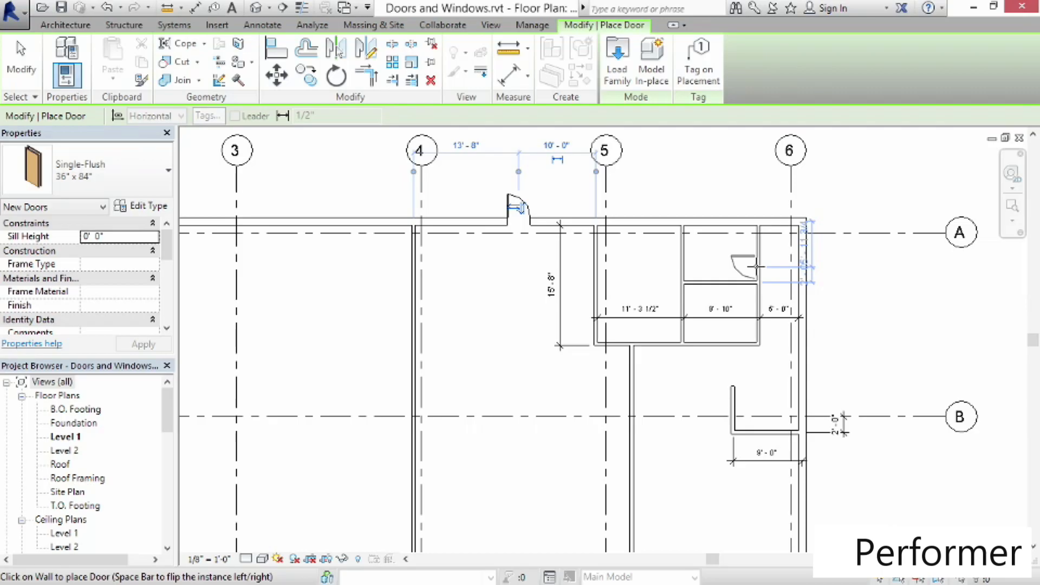
key(space)
click(746, 275)
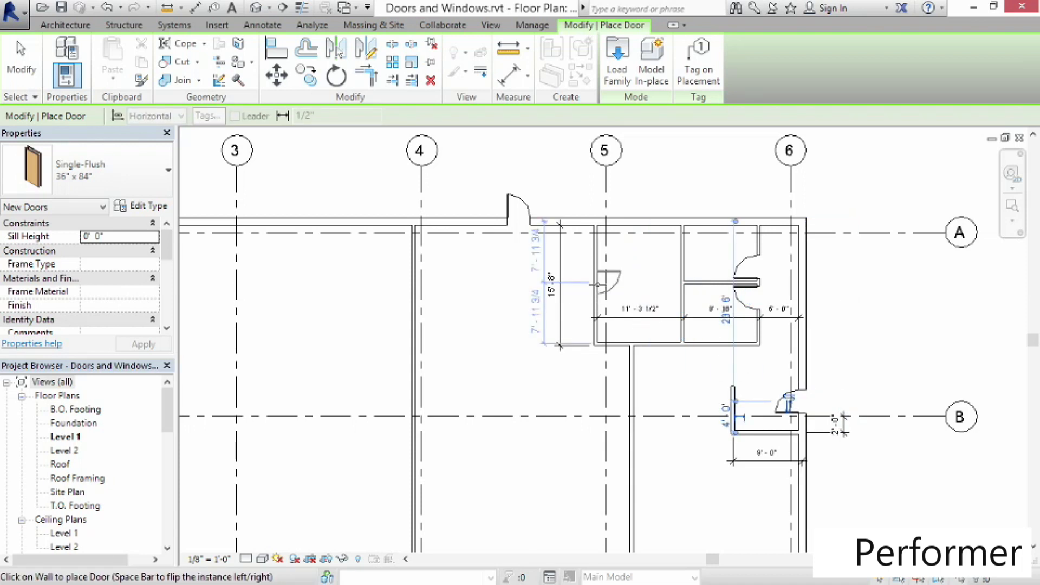
Place a door in the middle room's west wall and set its distance from the north side to 7'
click(597, 284)
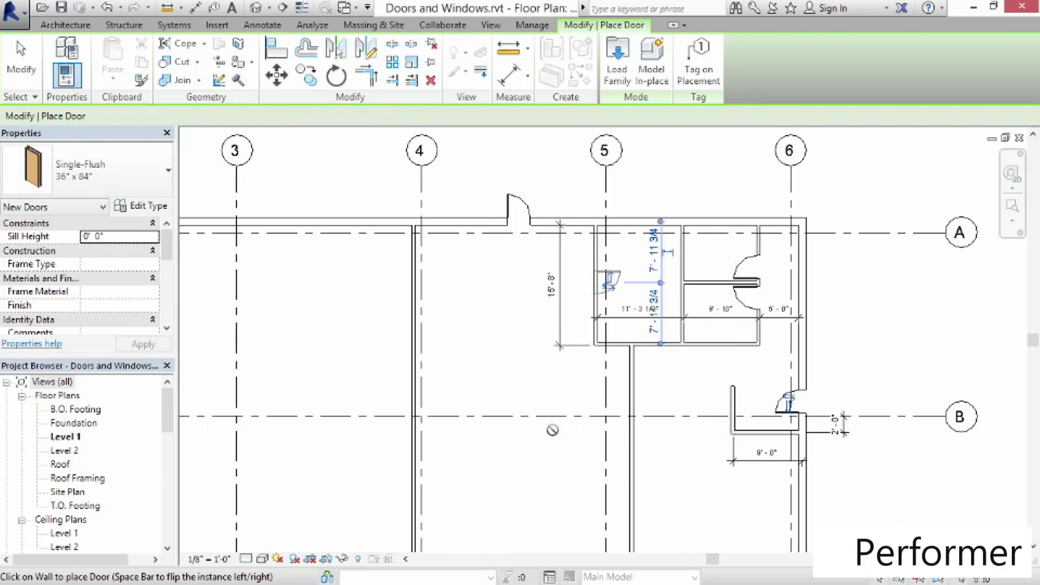
click(653, 252)
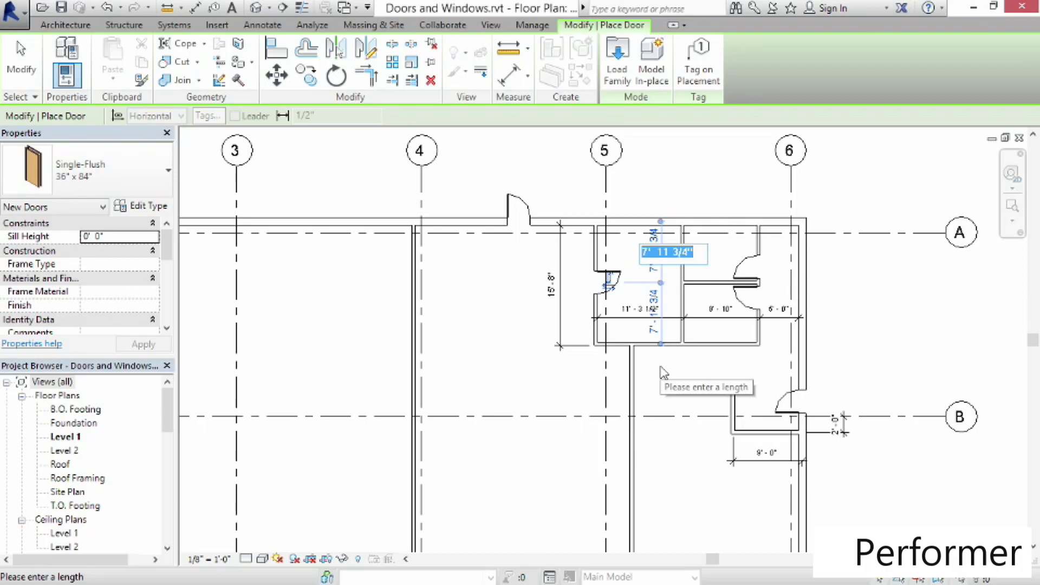
text(7)
key(Return)
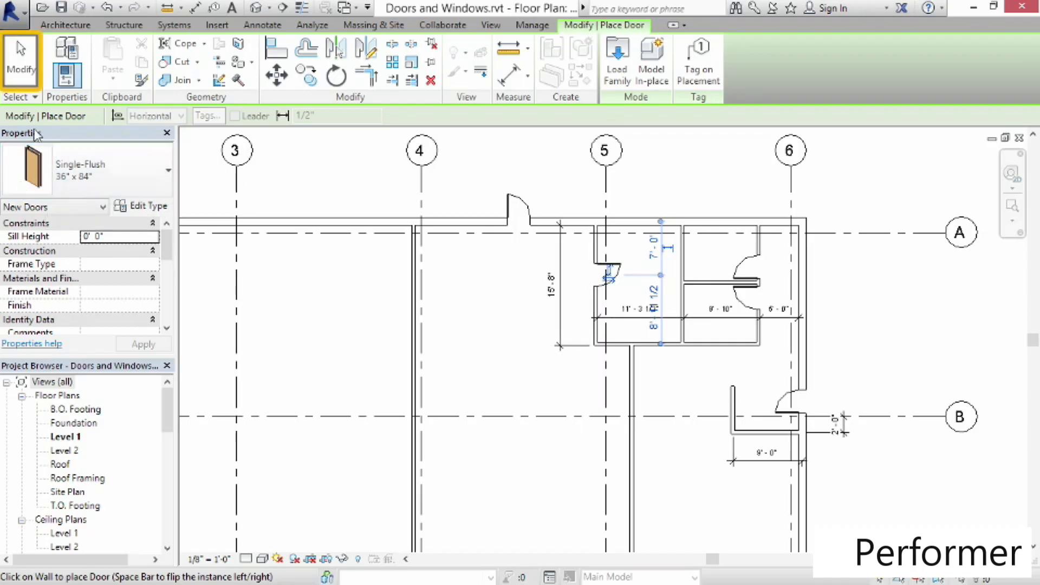
Start the Window tool with the Fixed 36" x 72" type and a sill height of 2'
click(20, 60)
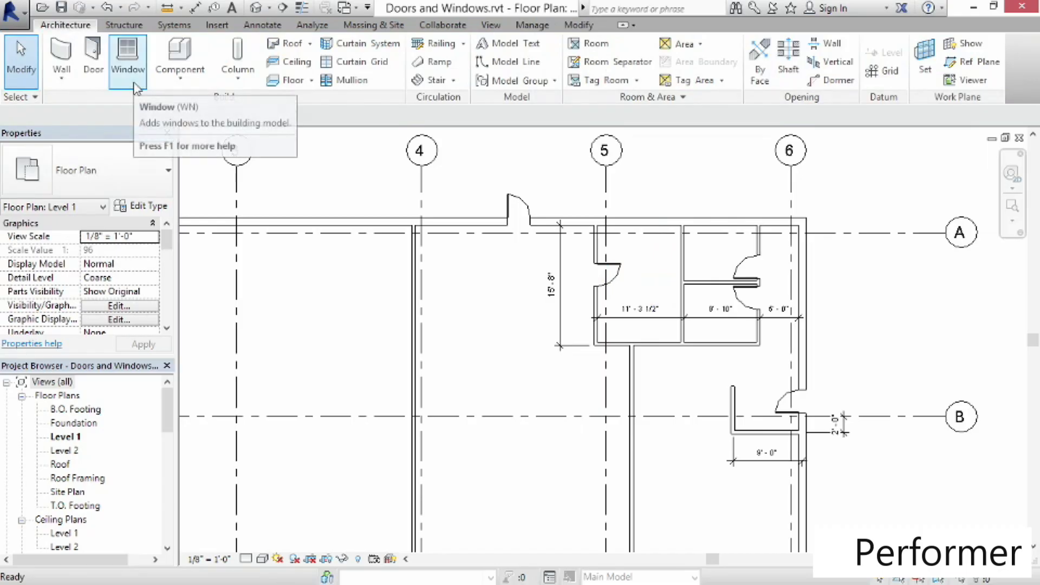
click(128, 60)
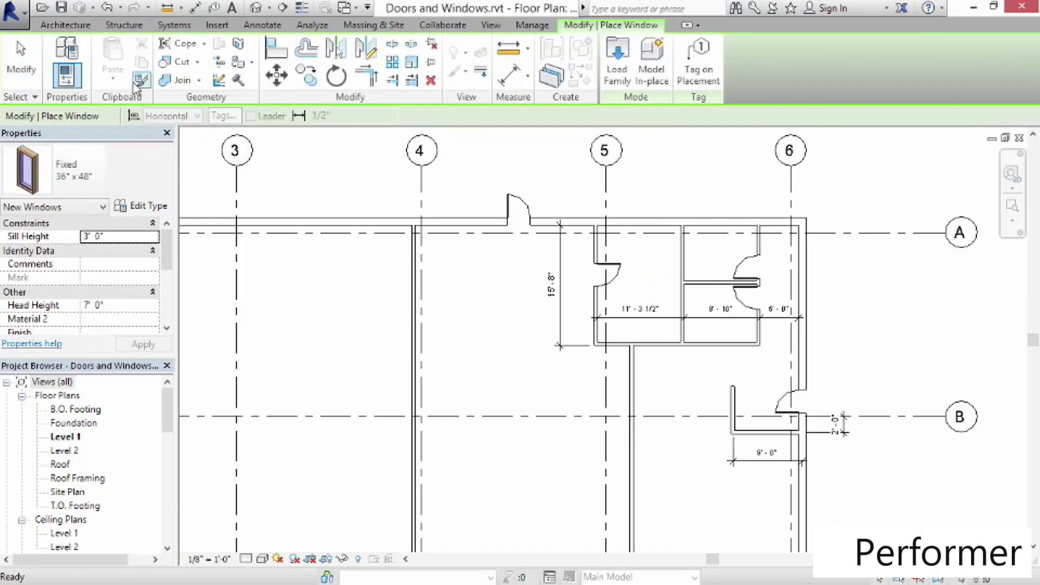
click(62, 184)
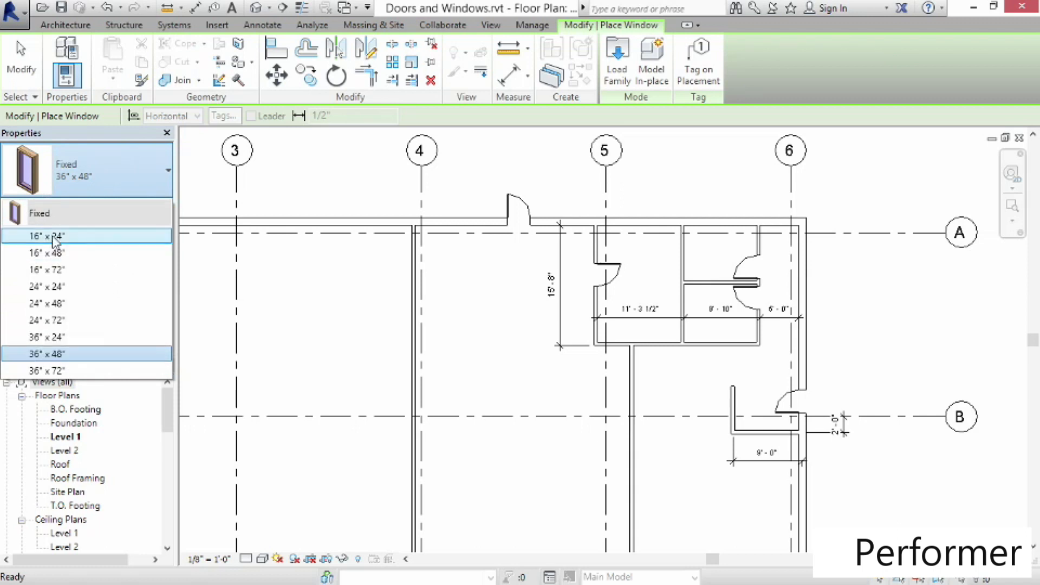
click(68, 370)
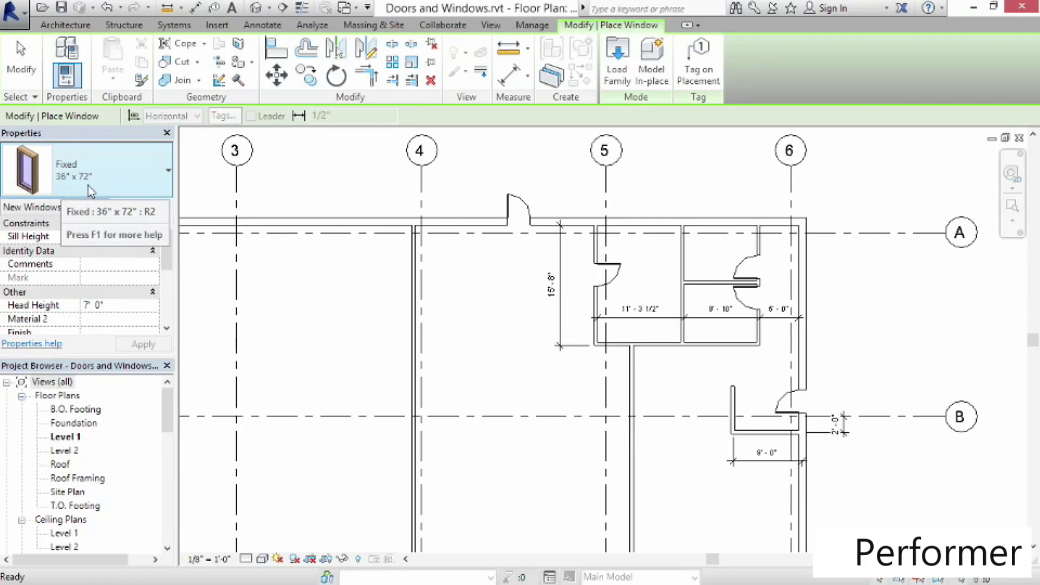
click(115, 235)
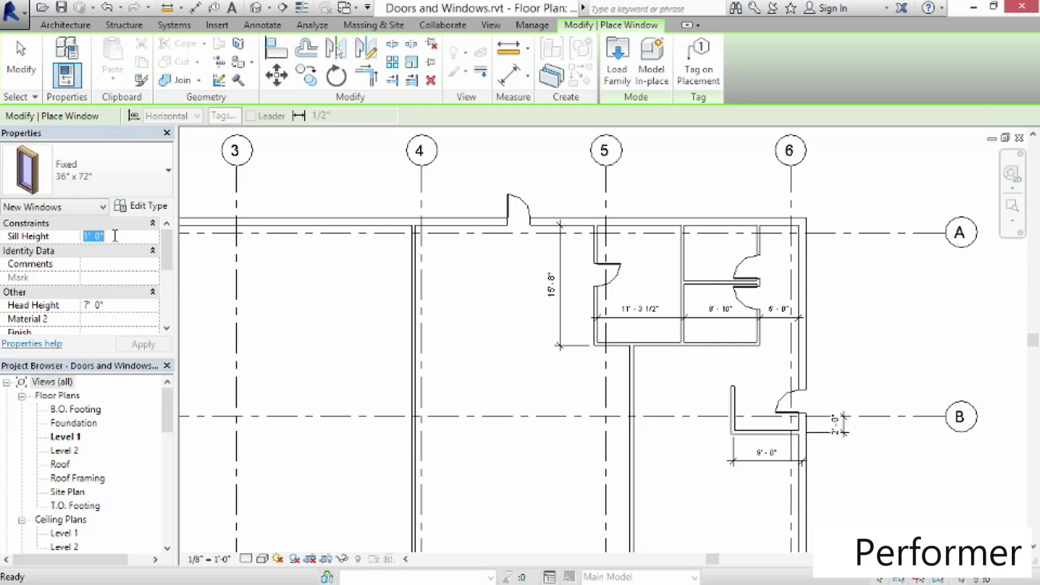
text(2)
key(Return)
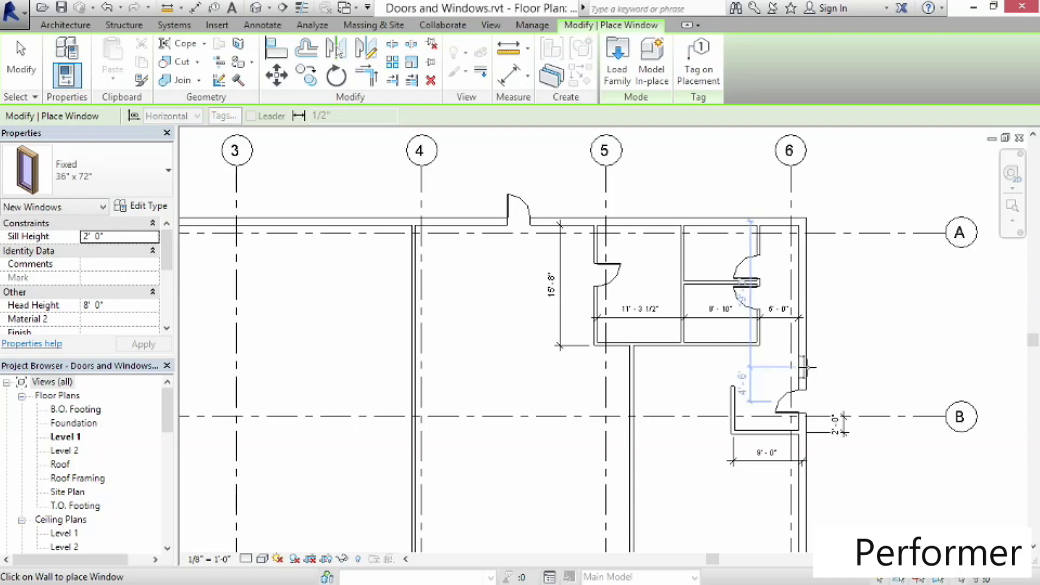
Place four windows along the east exterior wall between grids A and C
click(804, 368)
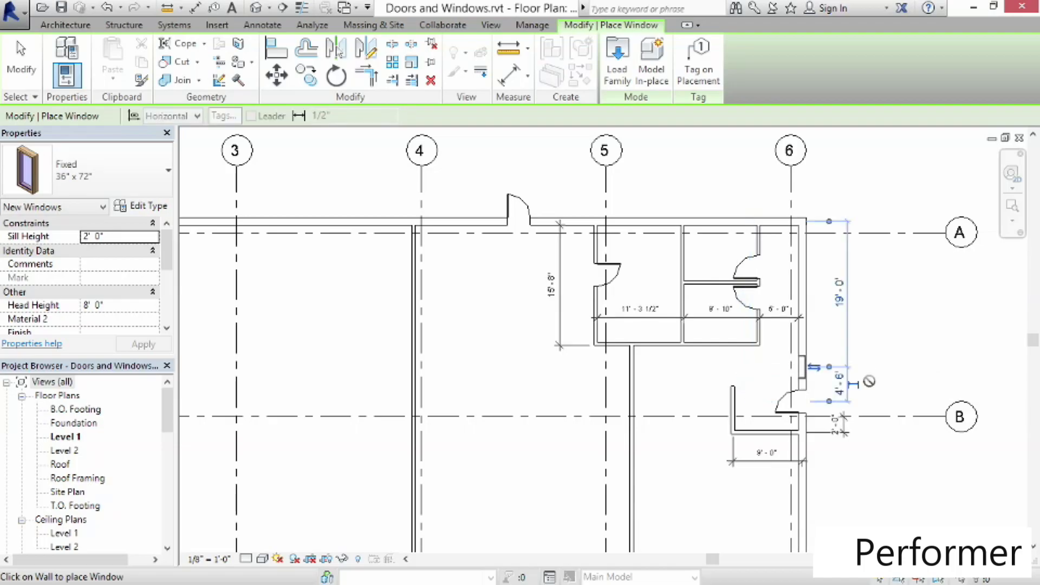
middle_drag(876, 456, 773, 307)
click(774, 309)
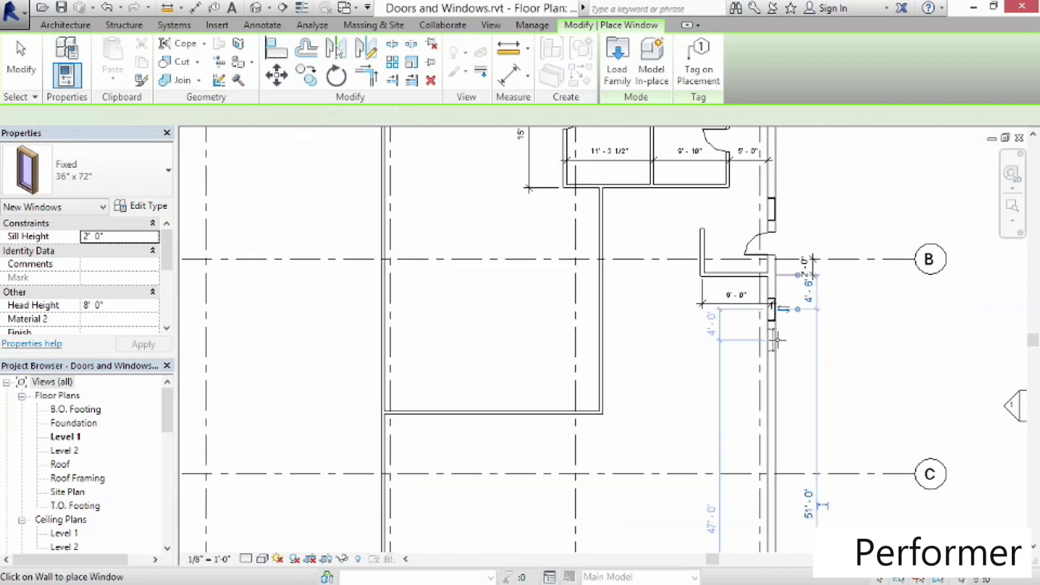
click(774, 339)
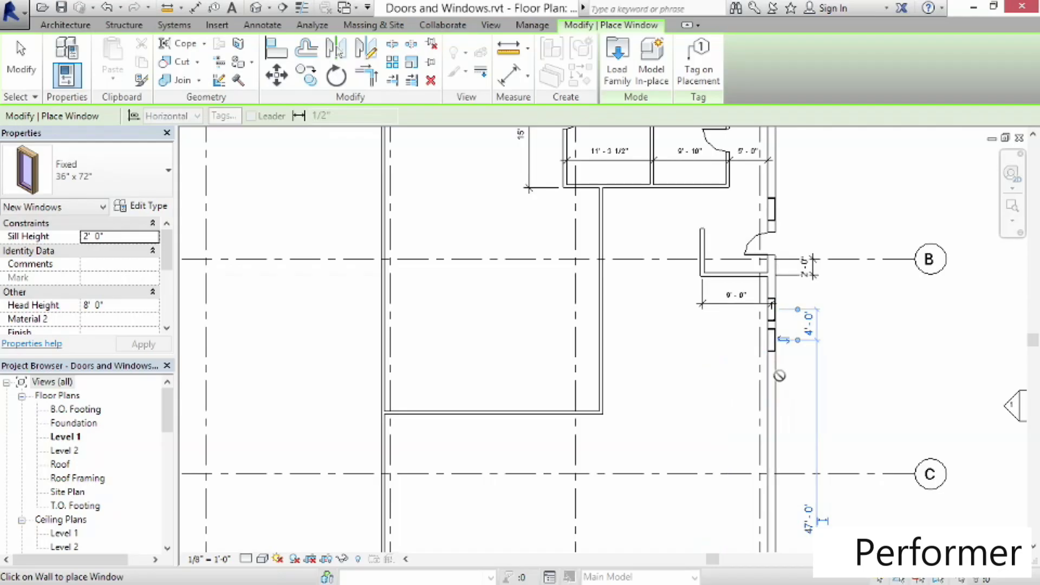
click(776, 373)
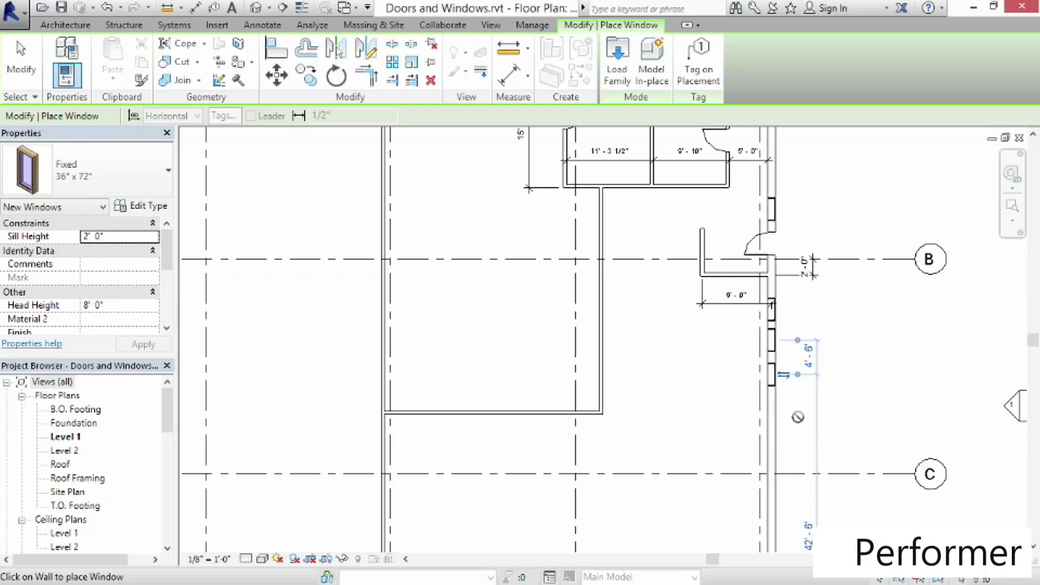
key(Escape)
key(Escape)
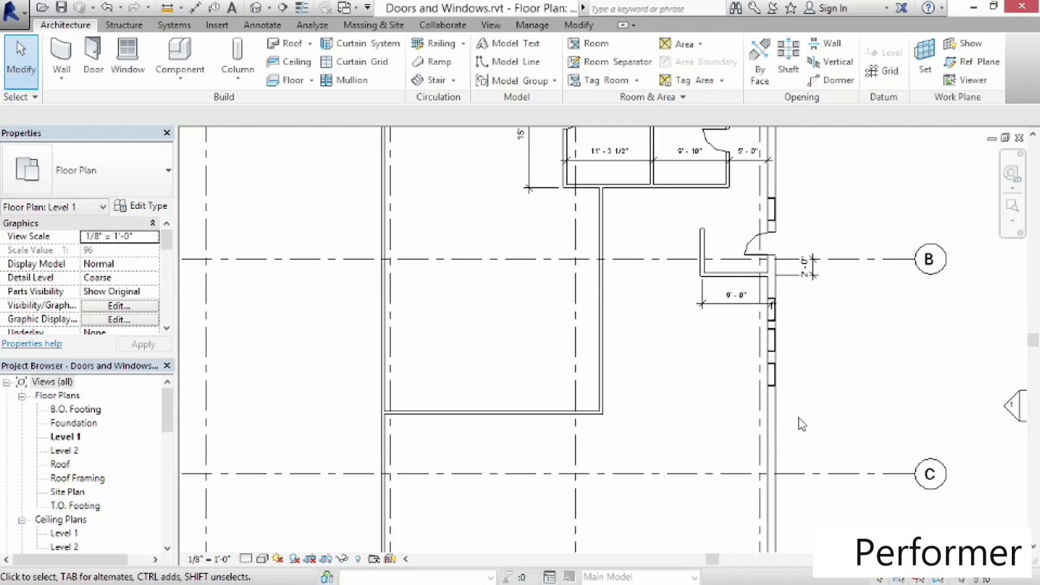
Set the lowest window's spacing from the window above it to 6'
click(772, 371)
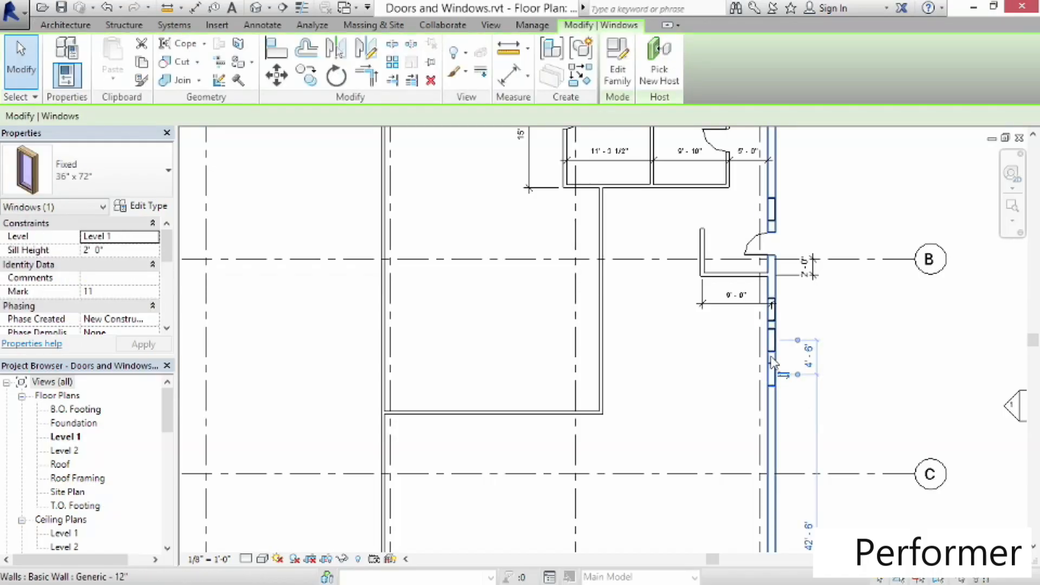
click(809, 357)
text(6)
key(Return)
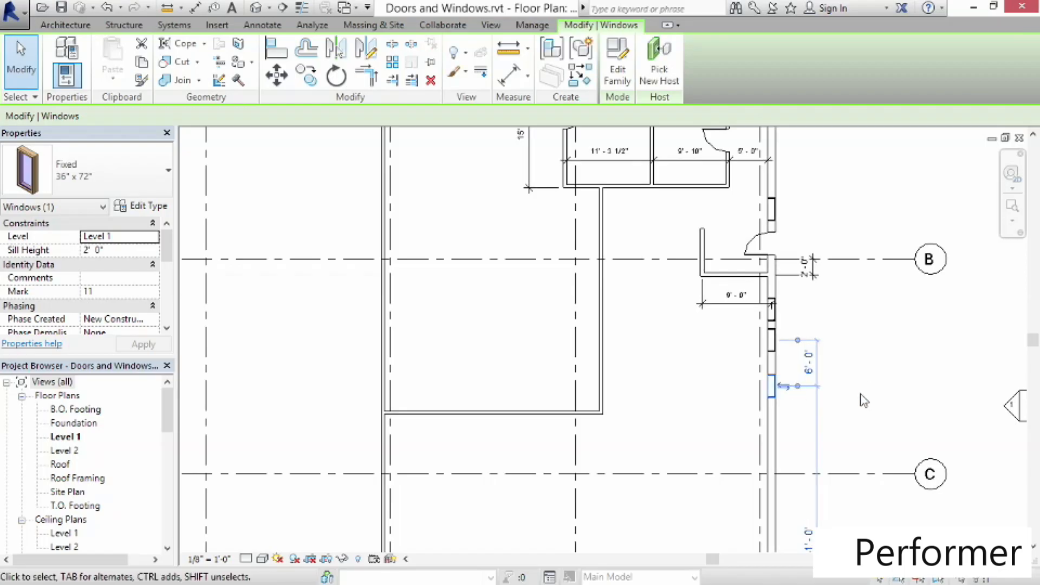
Copy the middle east-wall window 10' further south along the wall
click(862, 400)
middle_drag(860, 400, 768, 370)
scroll(769, 365, up, 2)
scroll(742, 352, up, 1)
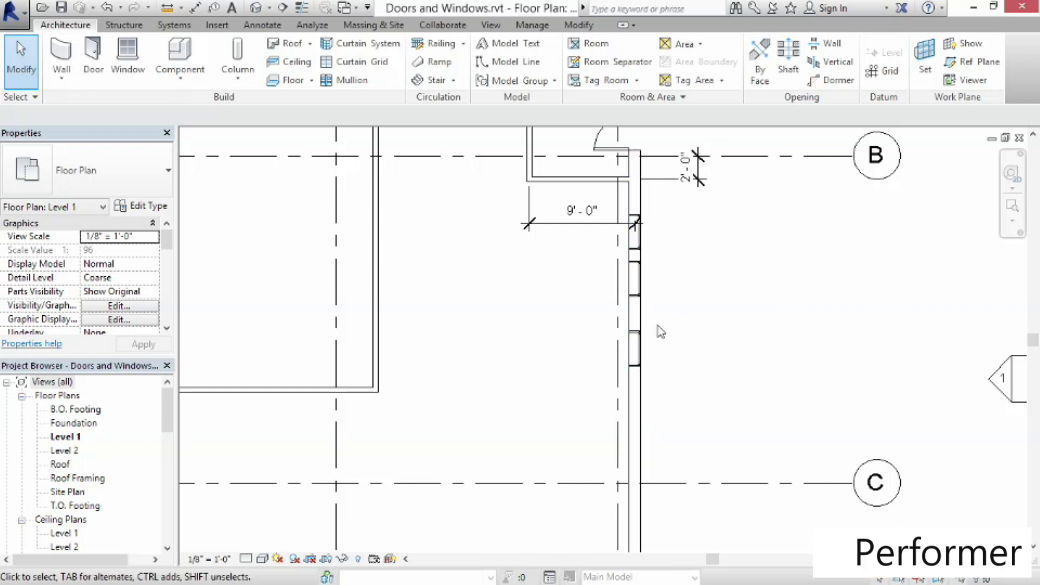
click(644, 279)
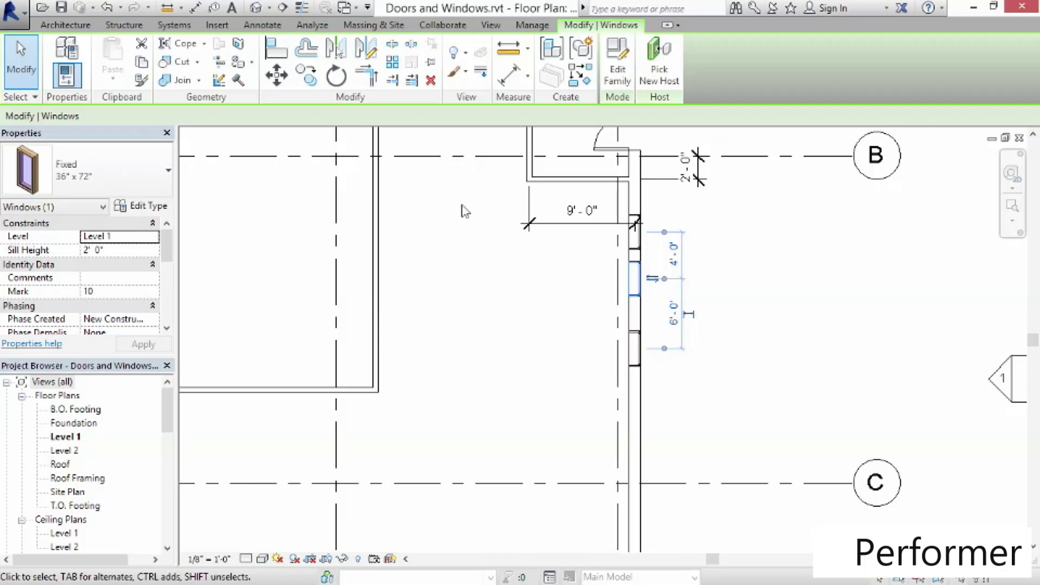
click(310, 81)
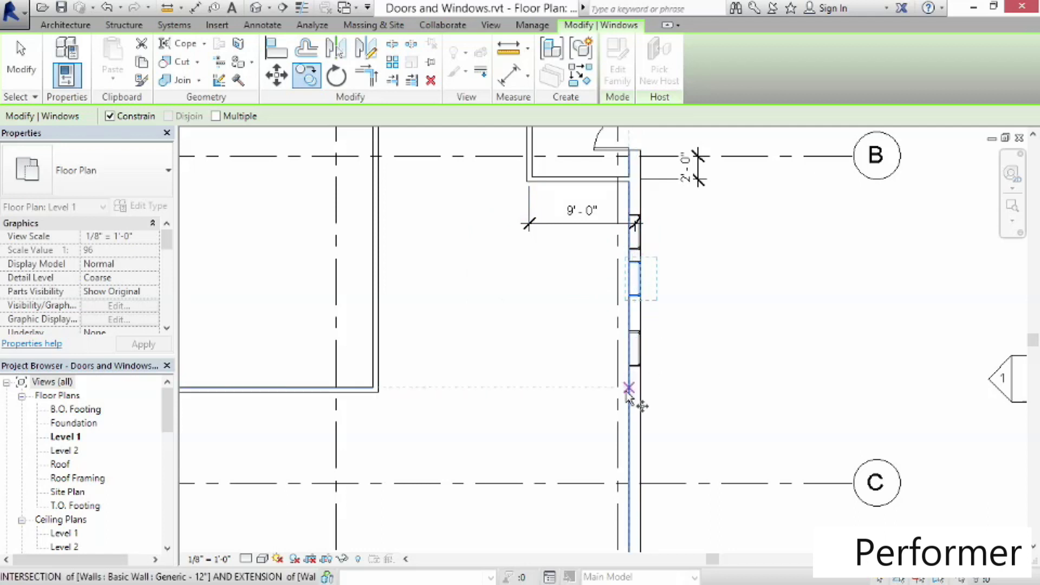
click(635, 232)
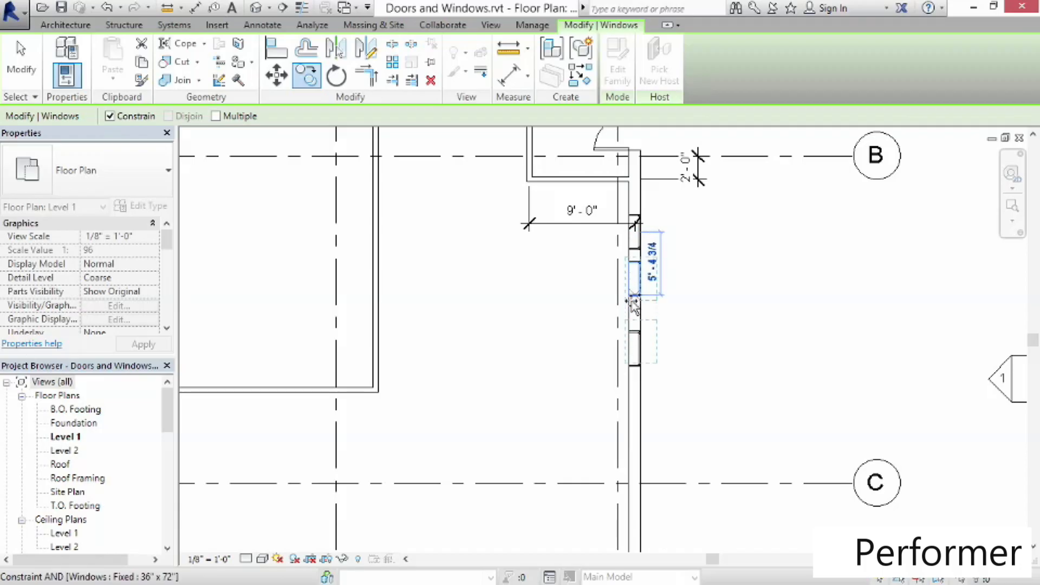
click(635, 351)
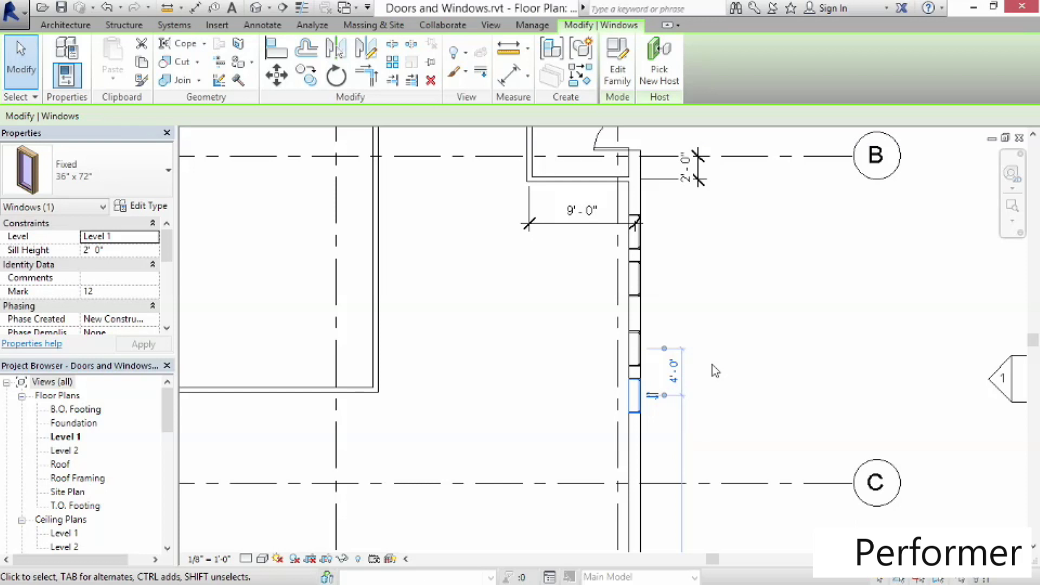
click(741, 364)
Open the default 3D view and orbit it to inspect the placed doors and windows
scroll(535, 358, down, 2)
middle_drag(508, 330, 667, 461)
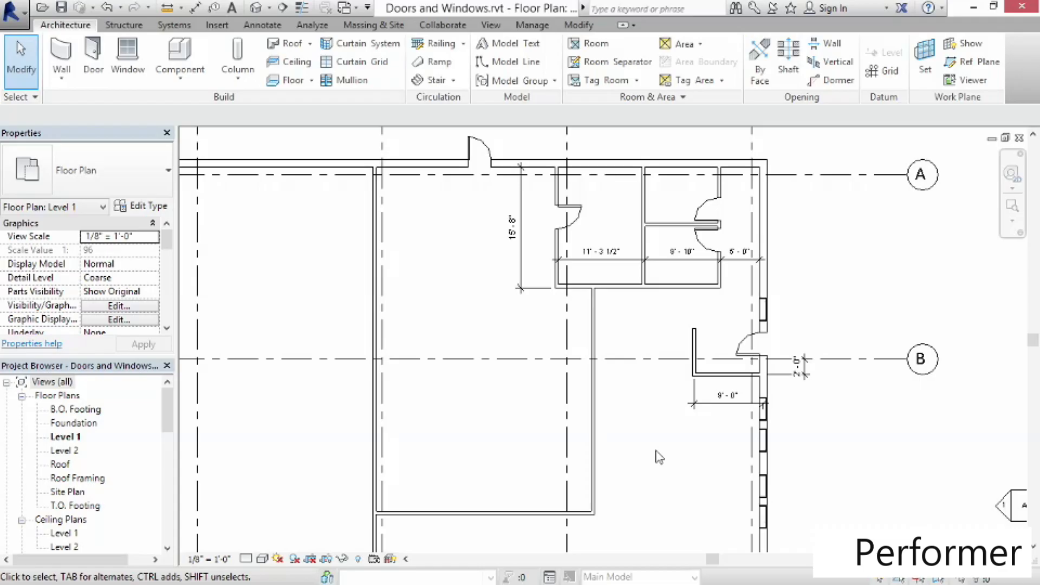
click(258, 11)
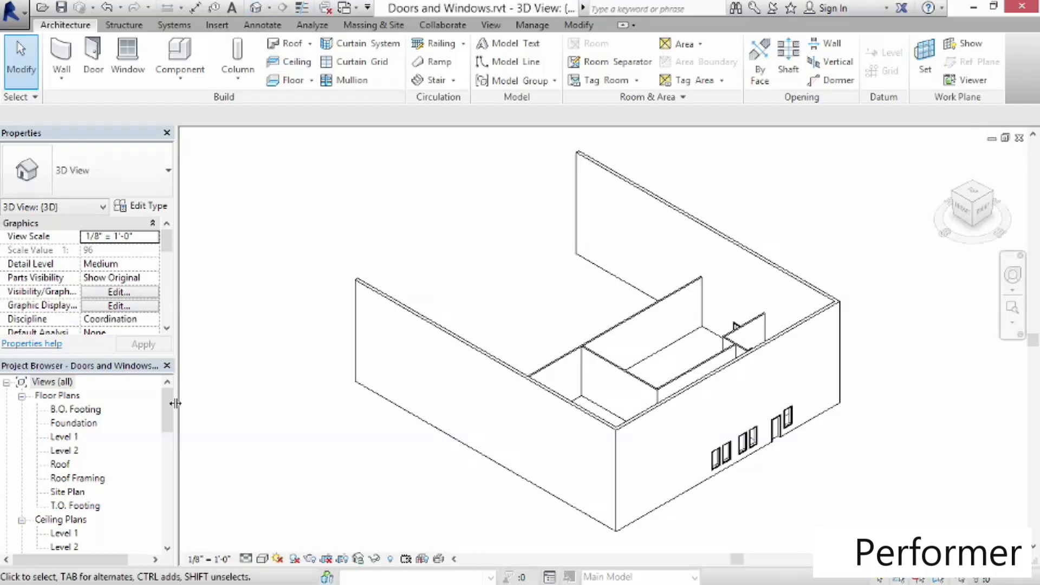
scroll(170, 433, down, 1)
scroll(169, 434, down, 3)
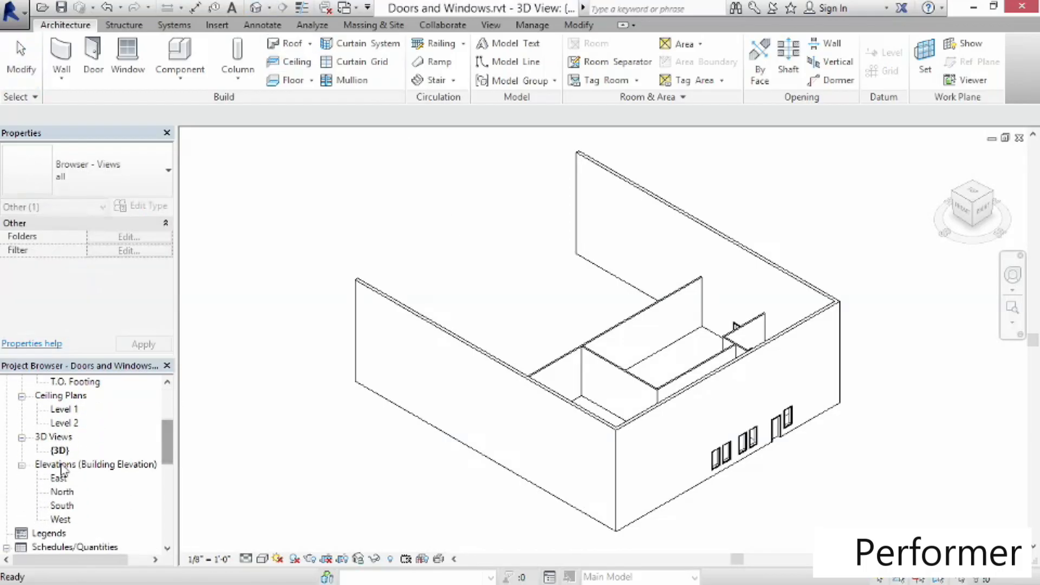
click(60, 451)
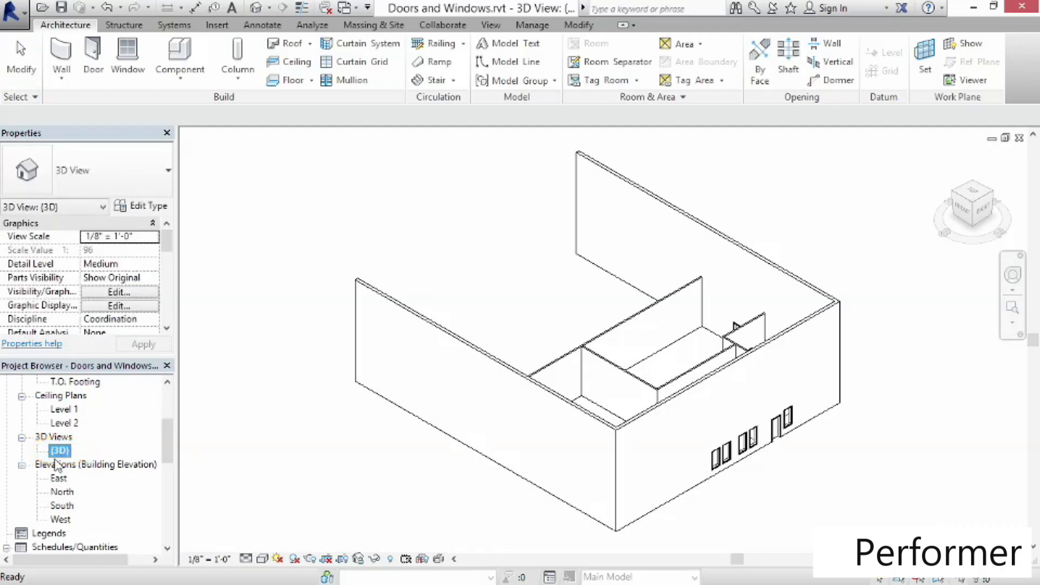
click(844, 471)
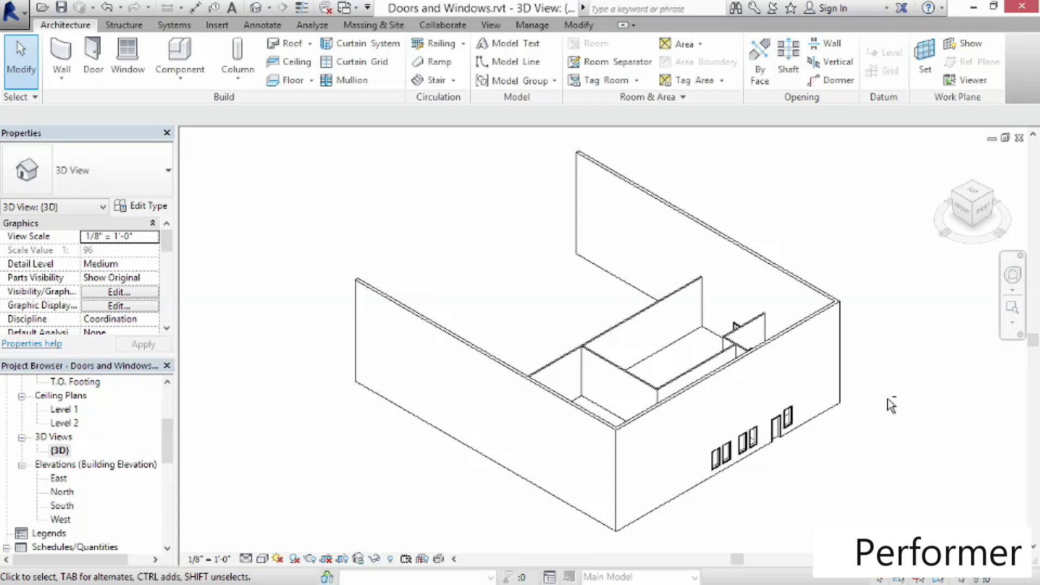
shift+middle_drag(908, 409, 713, 373)
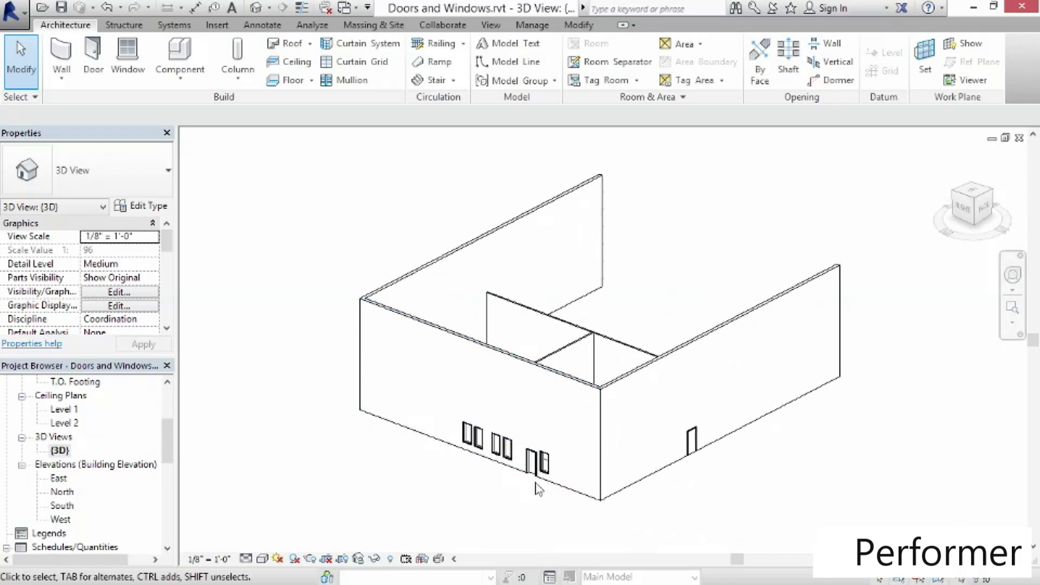
scroll(539, 483, up, 4)
scroll(540, 491, up, 3)
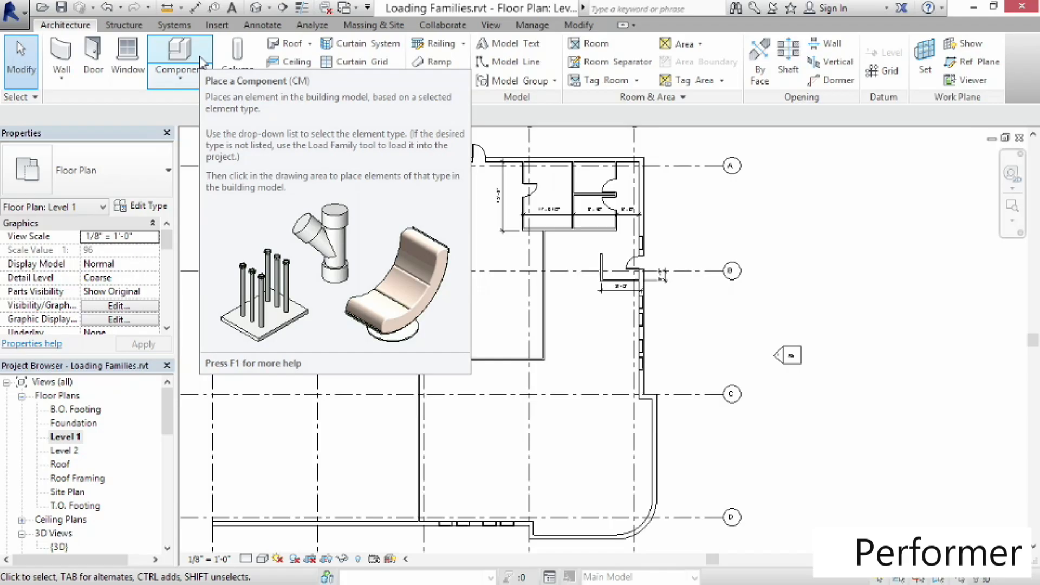
Start placing a component and place two Sink Kitchen-Island 18" x 18" sinks on the restroom wall, one on each side of the partition
click(185, 52)
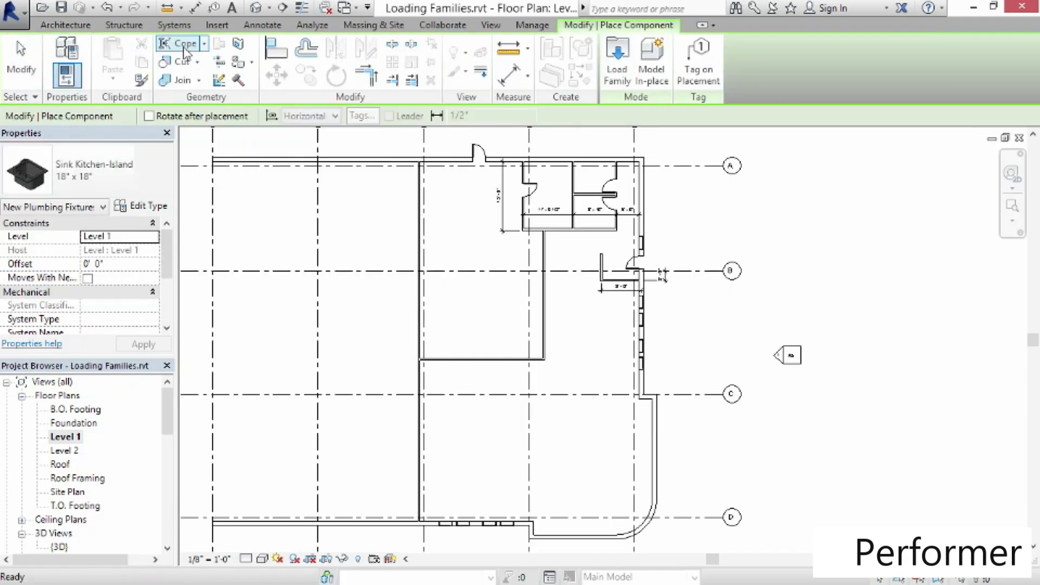
click(150, 182)
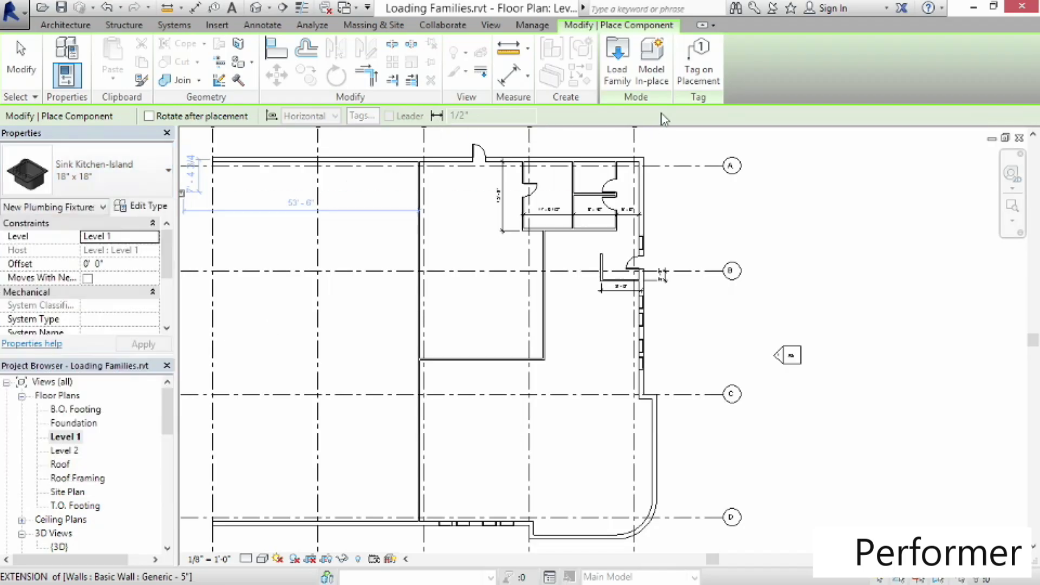
scroll(607, 186, up, 2)
scroll(609, 185, up, 4)
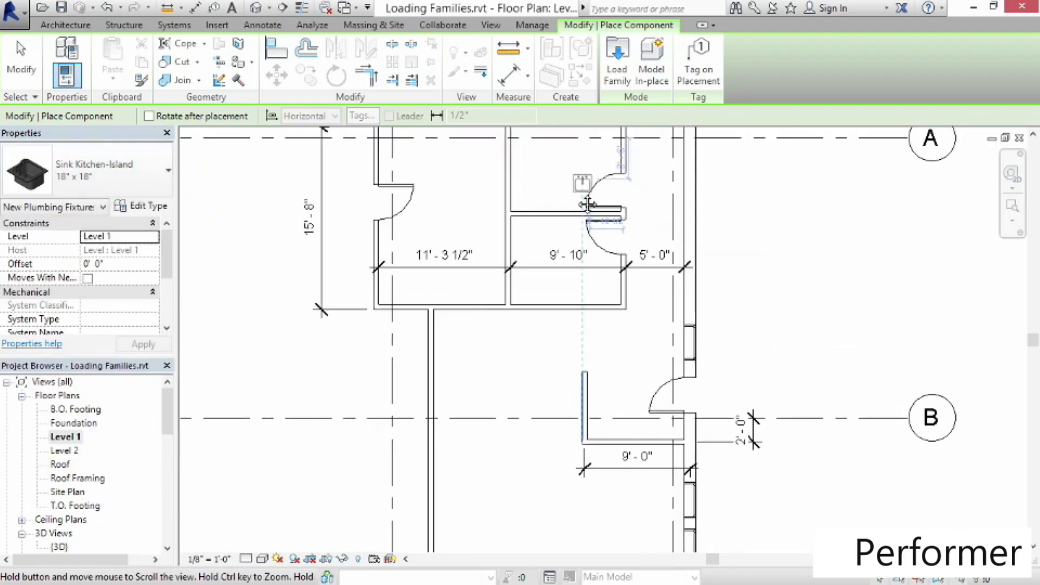
scroll(529, 288, up, 2)
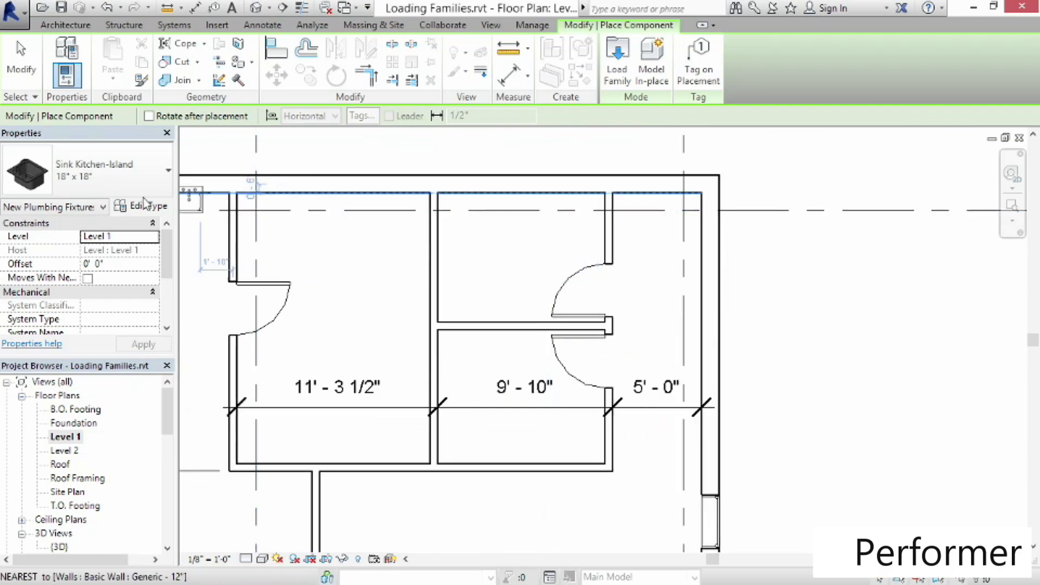
click(93, 187)
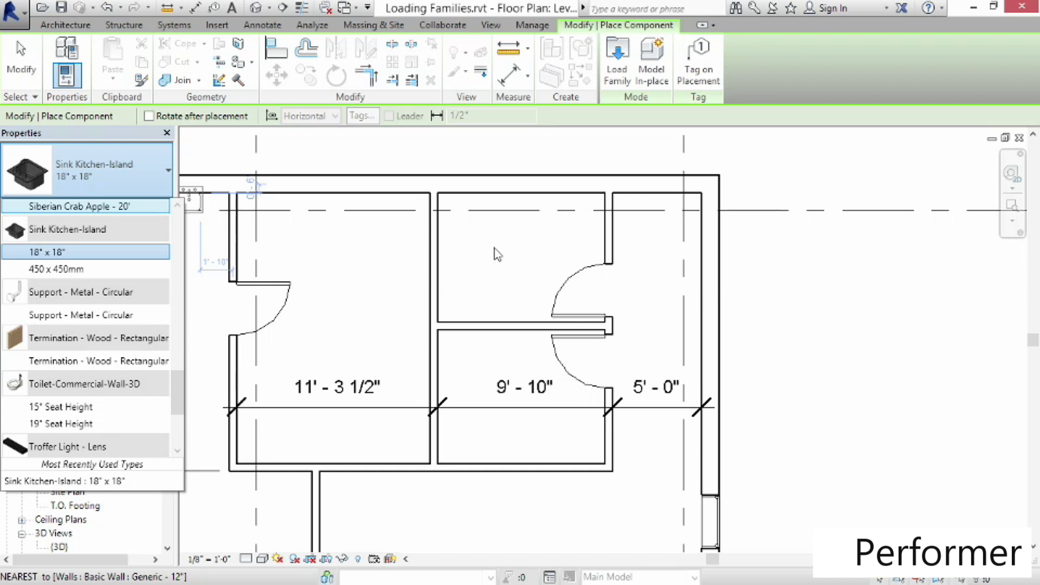
click(585, 122)
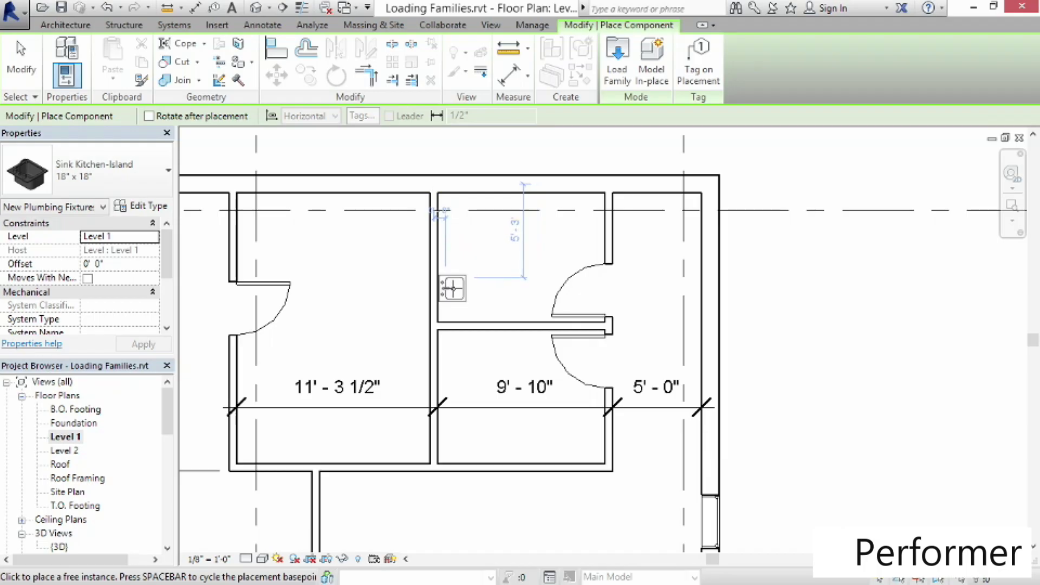
click(452, 290)
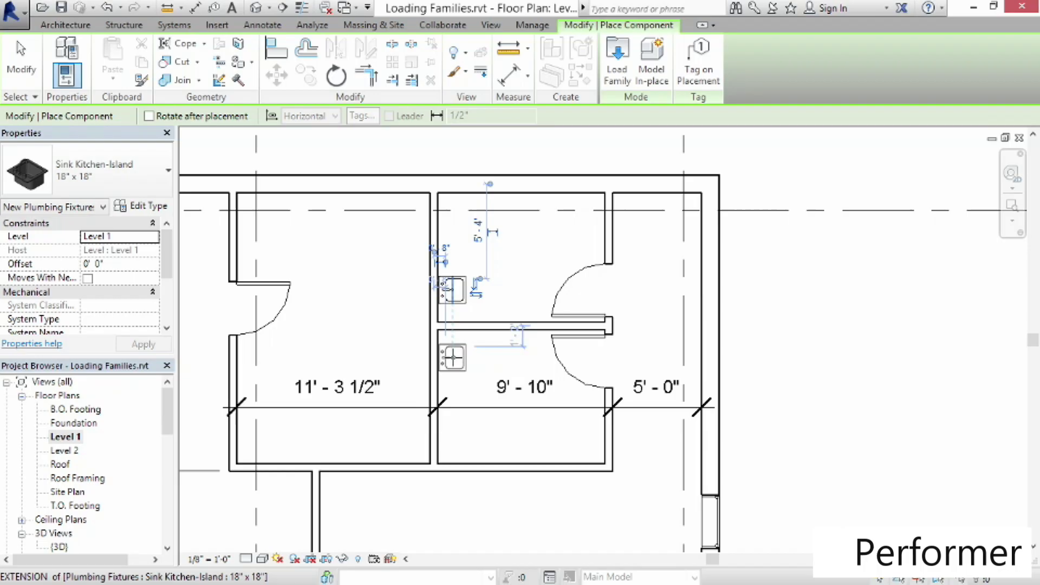
click(452, 358)
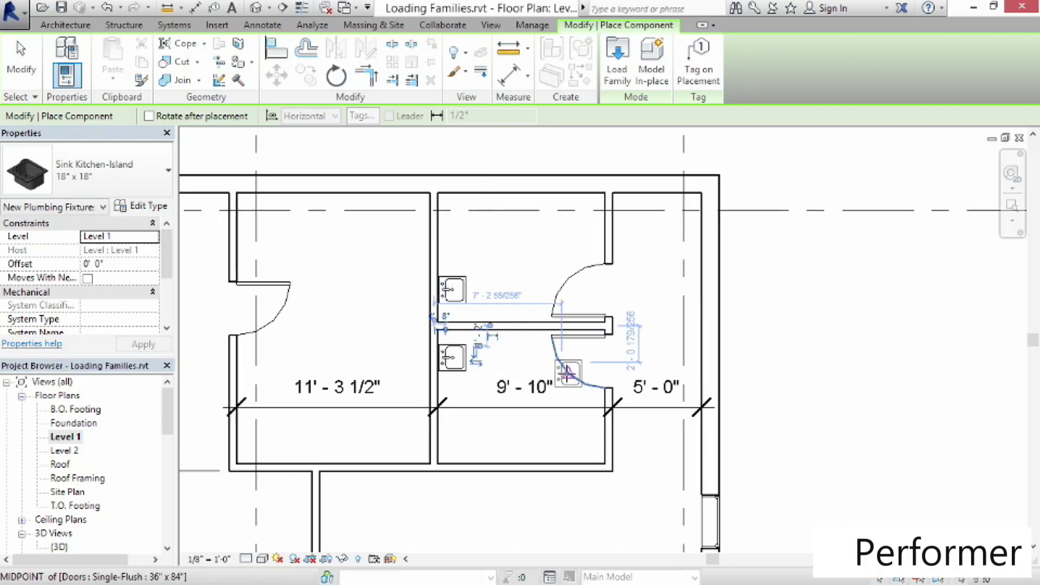
Switch to the Toilet-Commercial-Wall-3D 15" Seat Height type and place a toilet on the same wall in each restroom
click(119, 180)
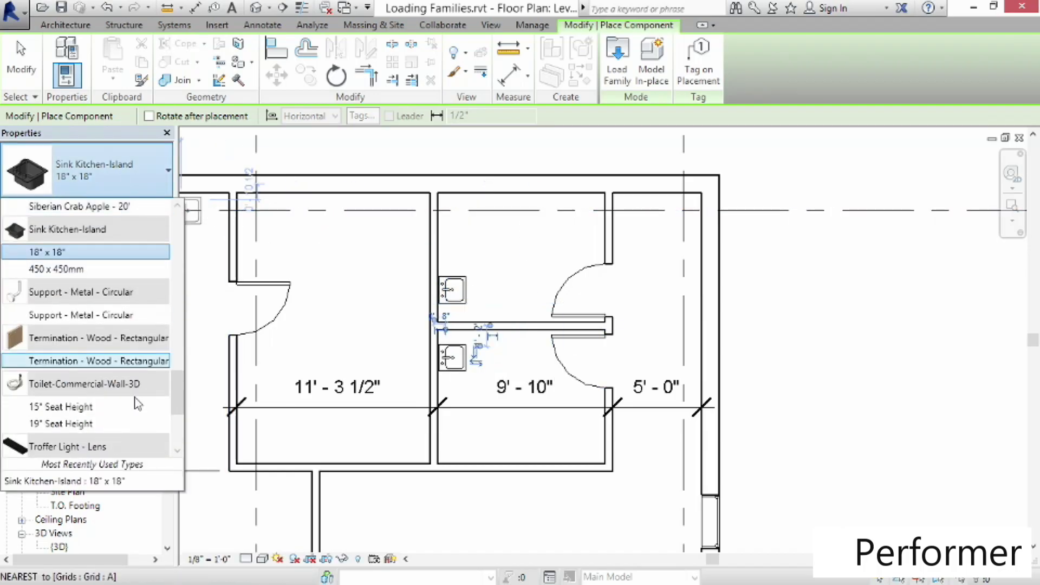
click(61, 406)
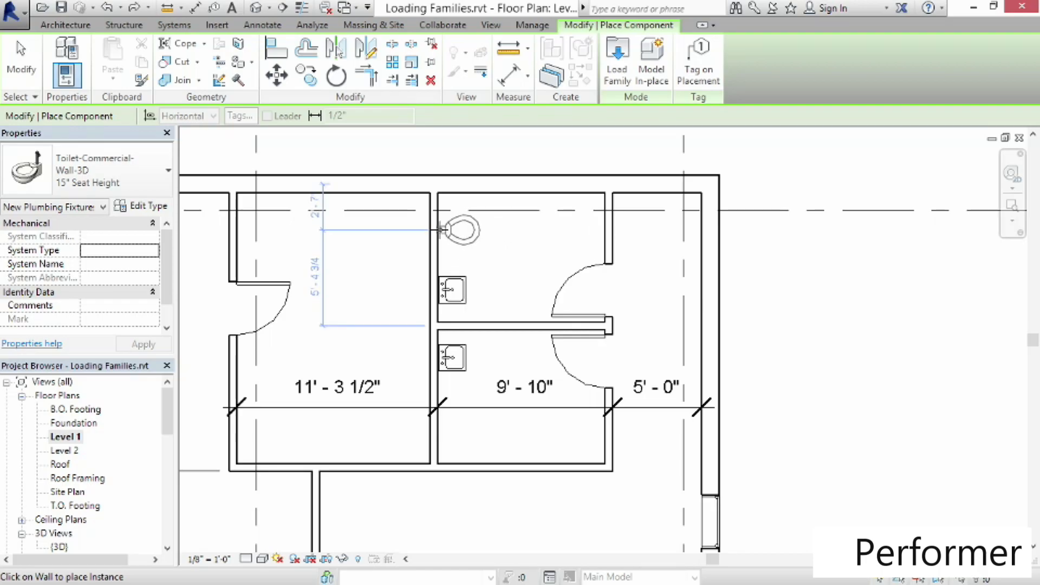
click(442, 231)
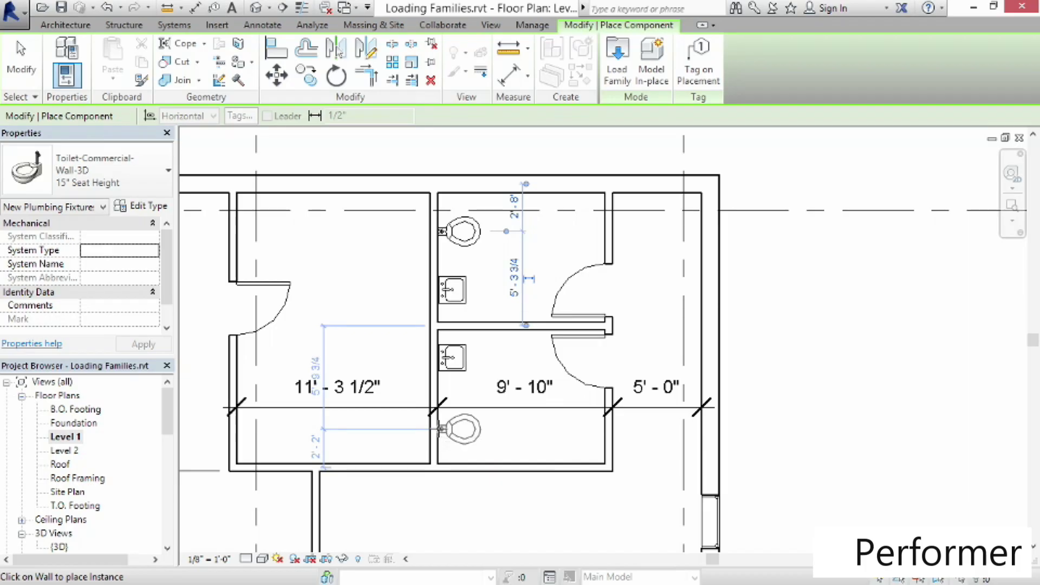
click(441, 429)
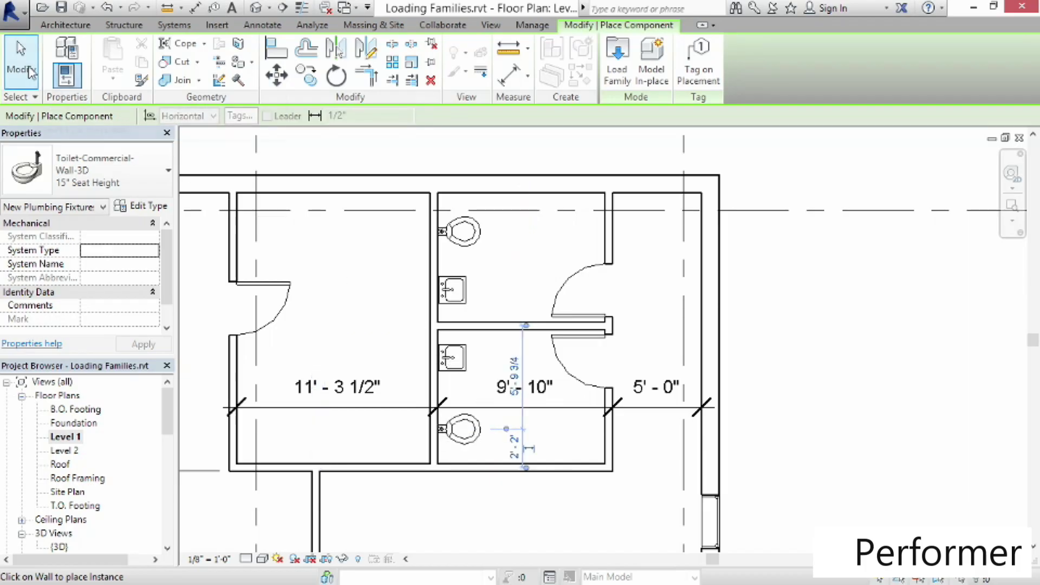
click(30, 72)
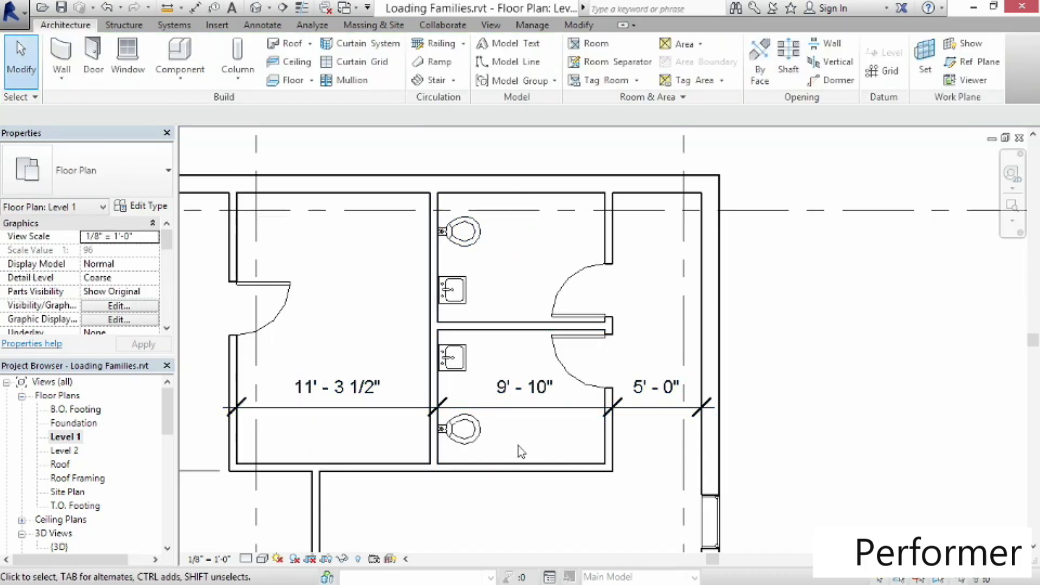
Set the upper toilet's distance from the north wall face to 1' 6"
click(476, 239)
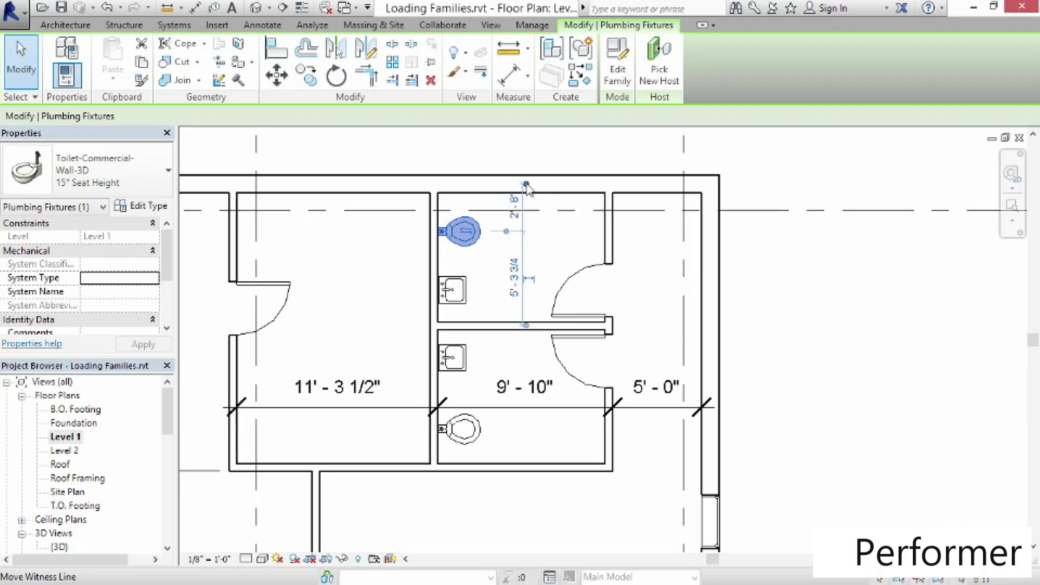
drag(526, 185, 526, 193)
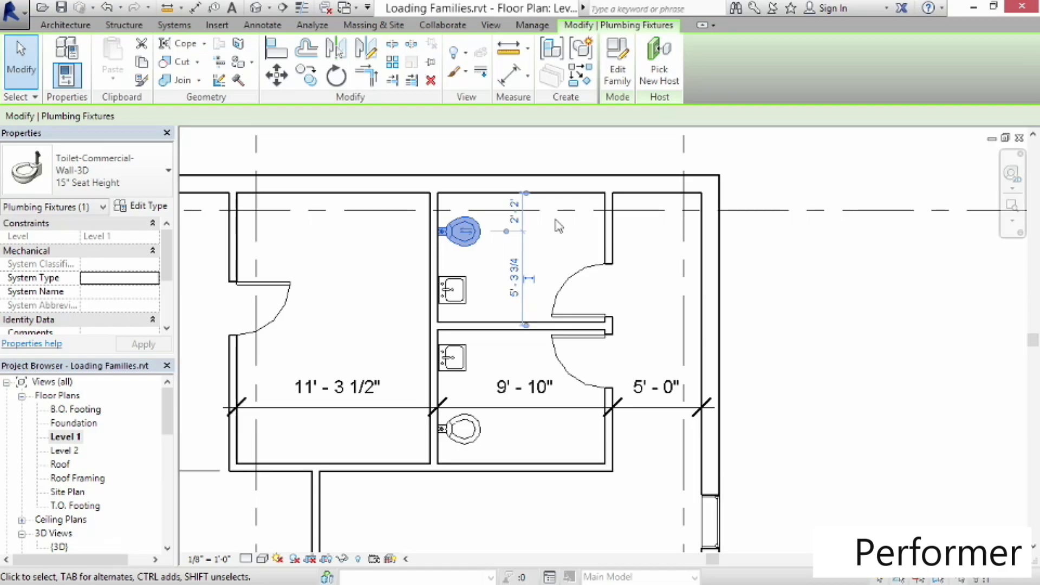
click(514, 216)
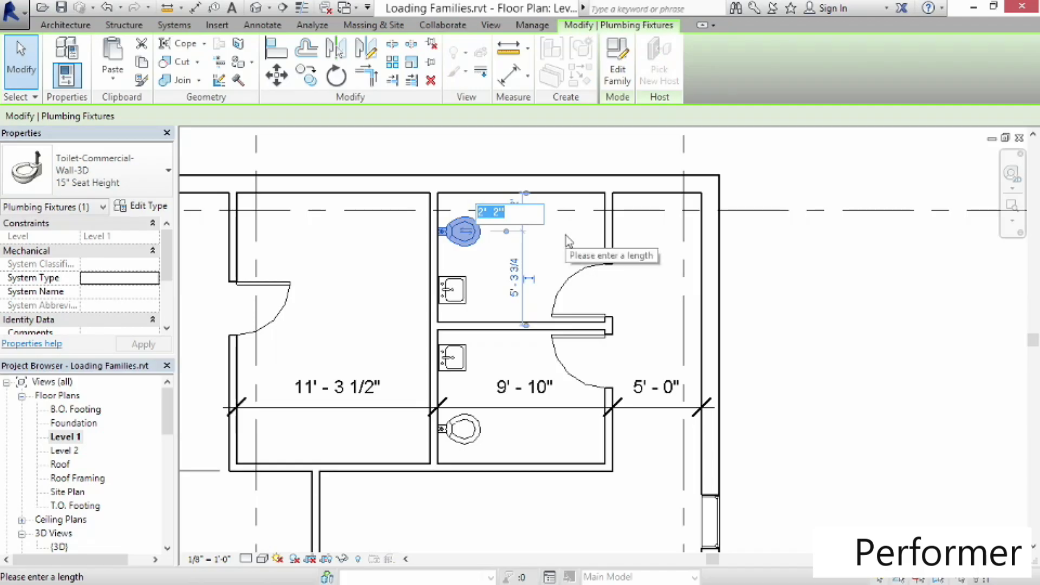
text(1 6)
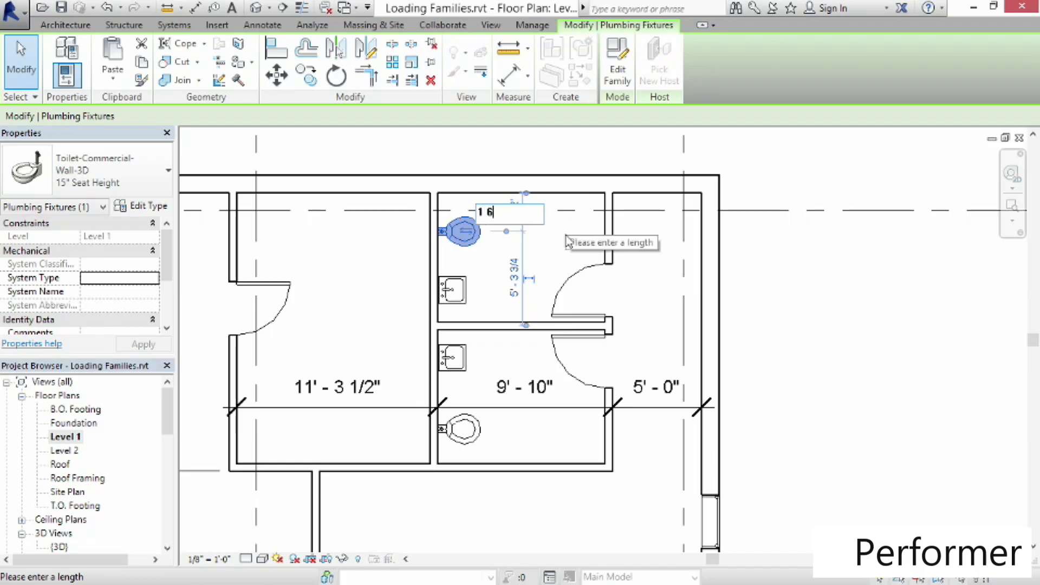
key(Return)
Set the lower toilet's distance from the south wall face to 1' 6"
click(477, 436)
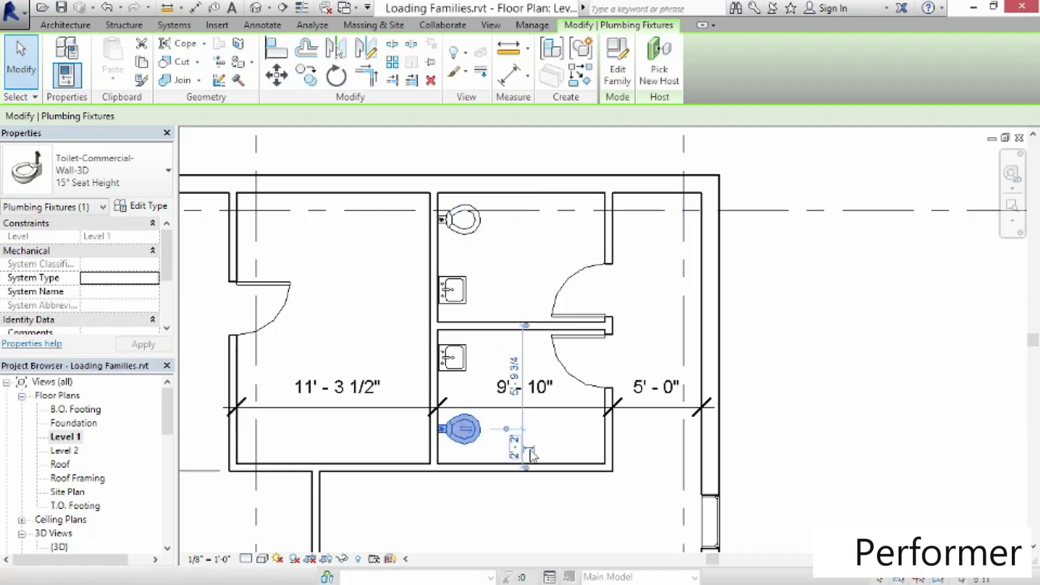
click(528, 477)
click(527, 473)
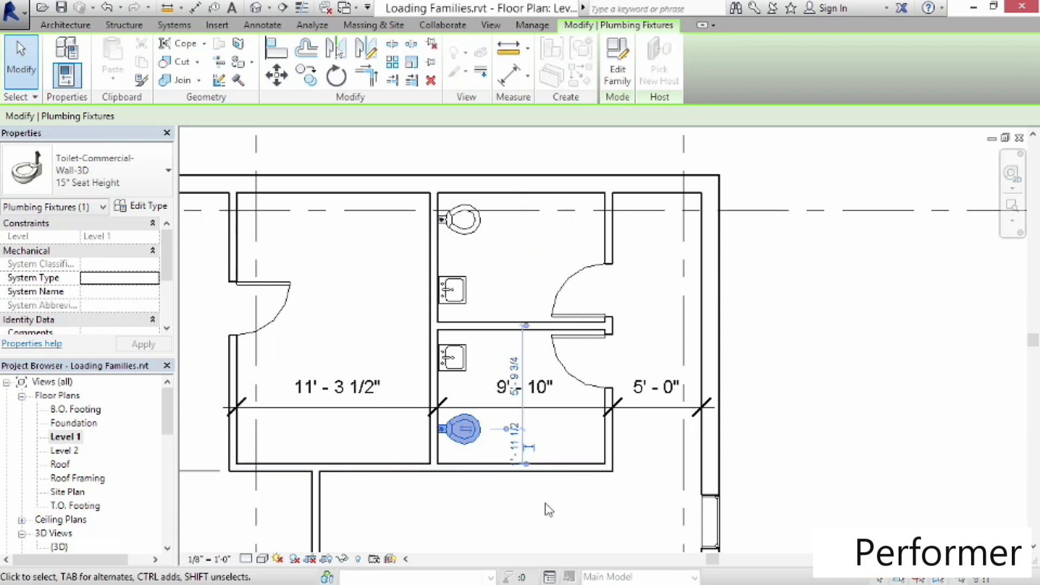
click(513, 447)
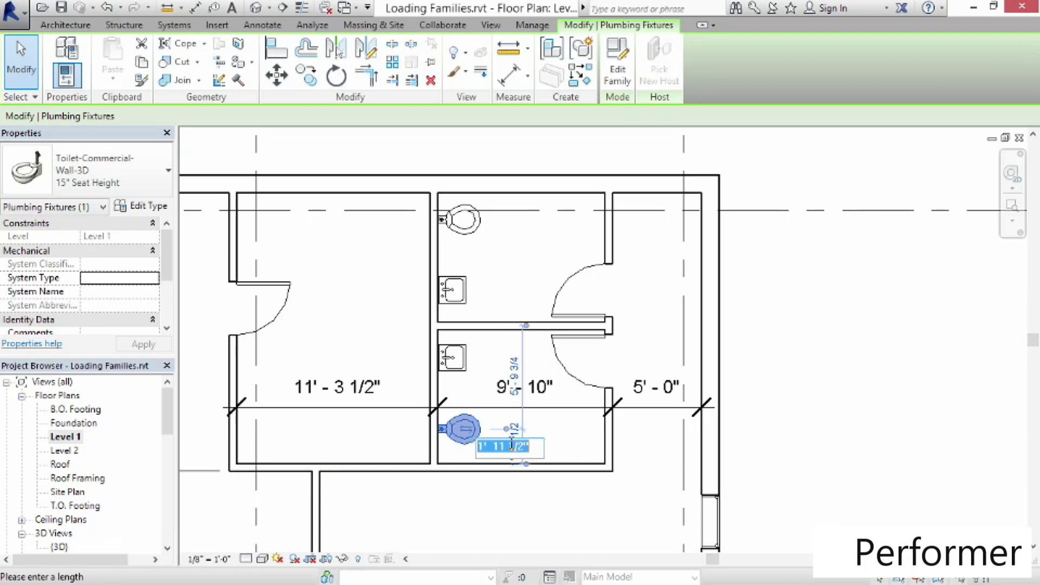
text(1)
key(Return)
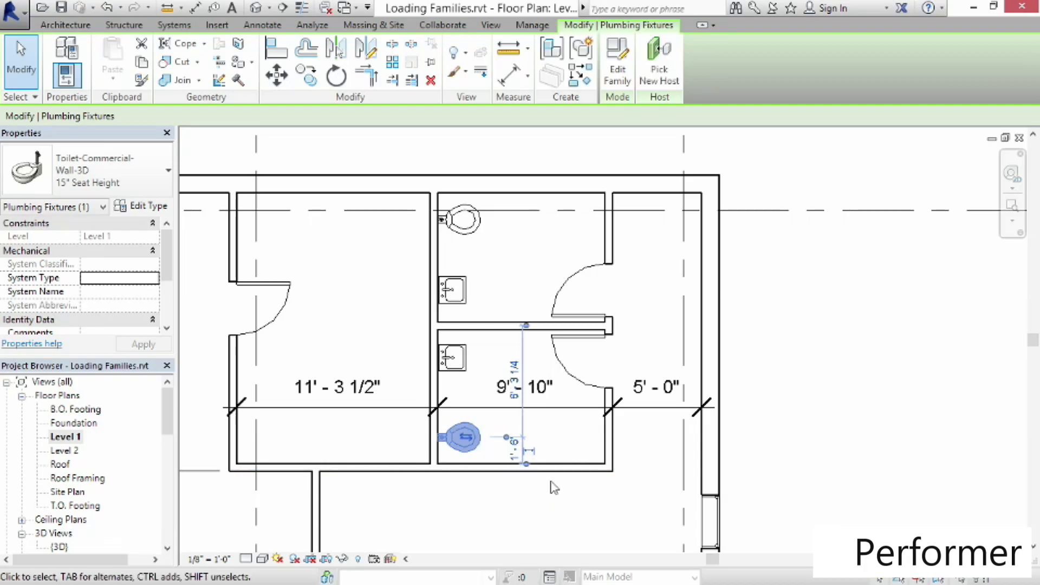
click(586, 523)
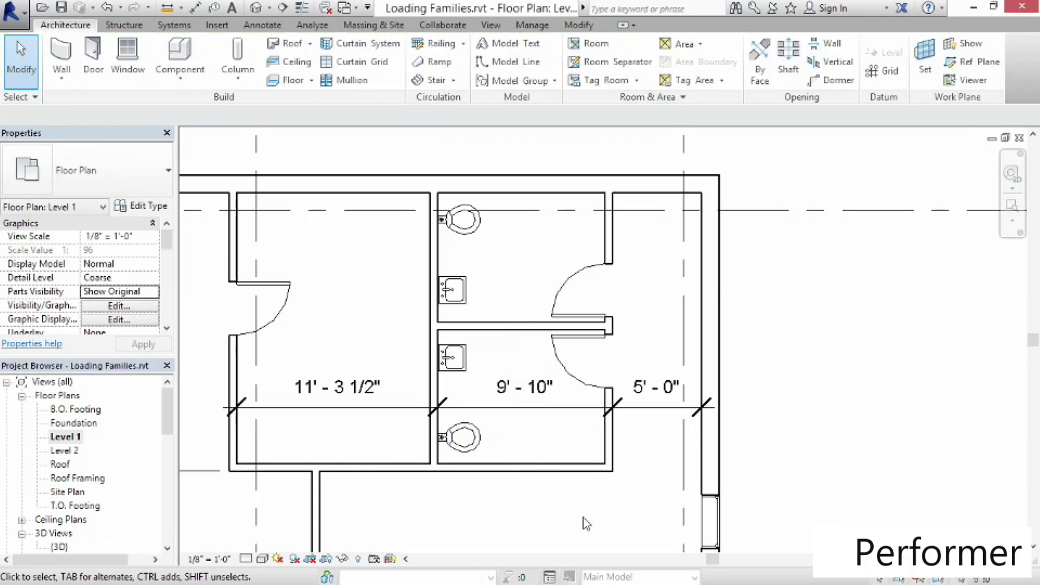
Start placing an architectural column and load the Metal Clad Column family from the Columns library folder
scroll(551, 502, down, 4)
middle_drag(550, 501, 664, 383)
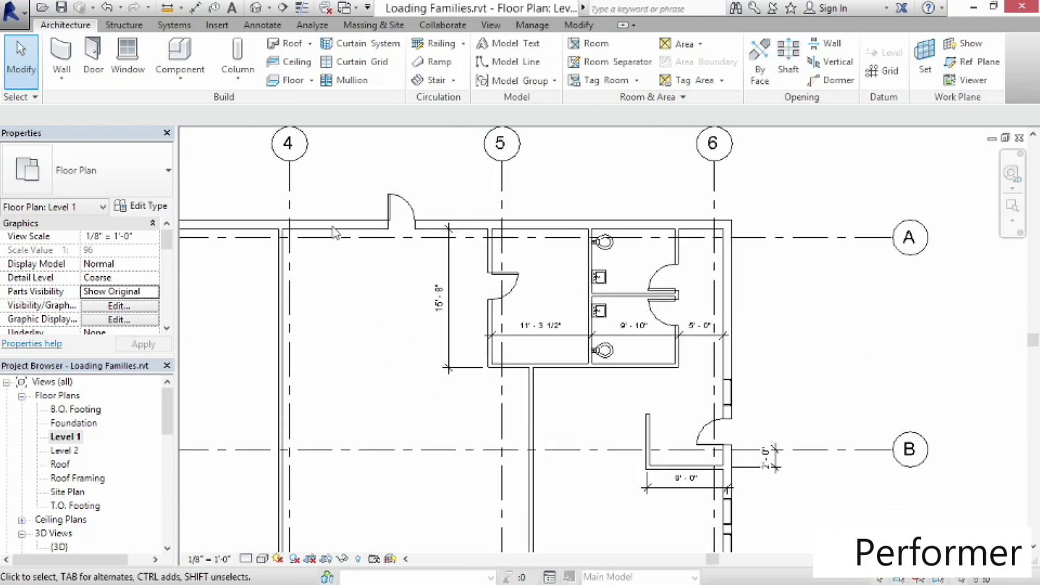
click(245, 81)
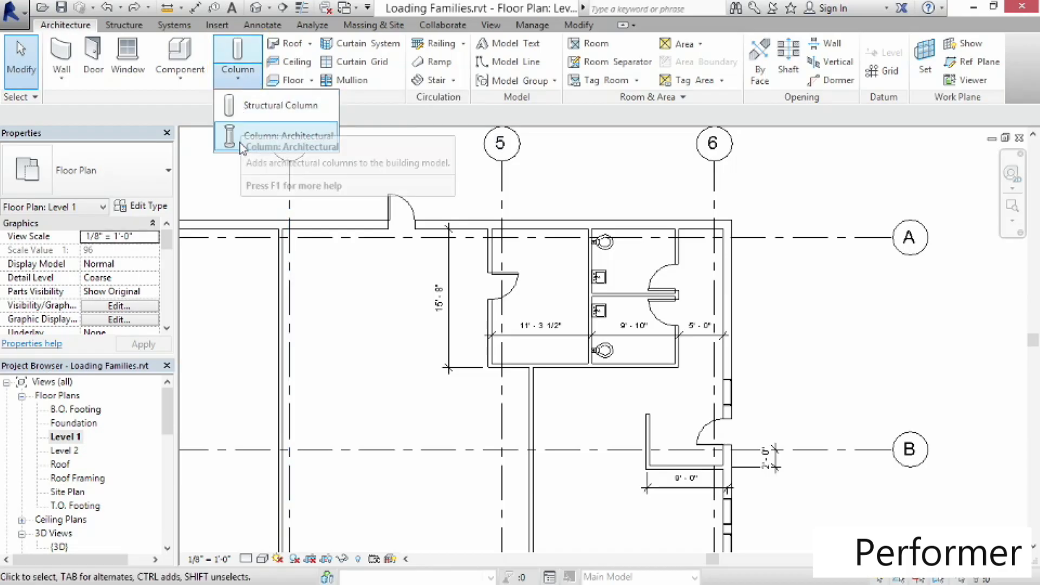
click(242, 148)
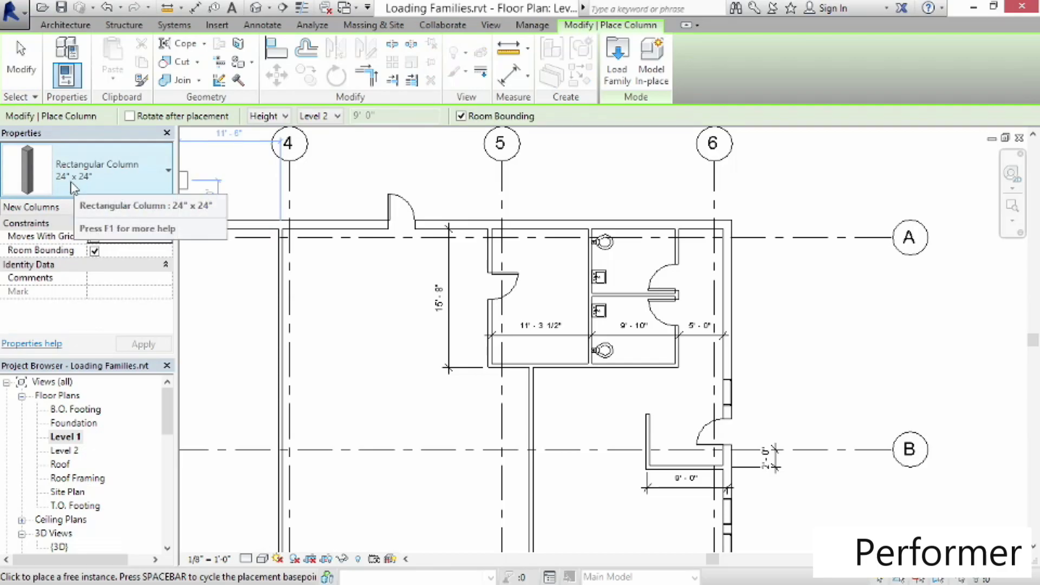
click(714, 237)
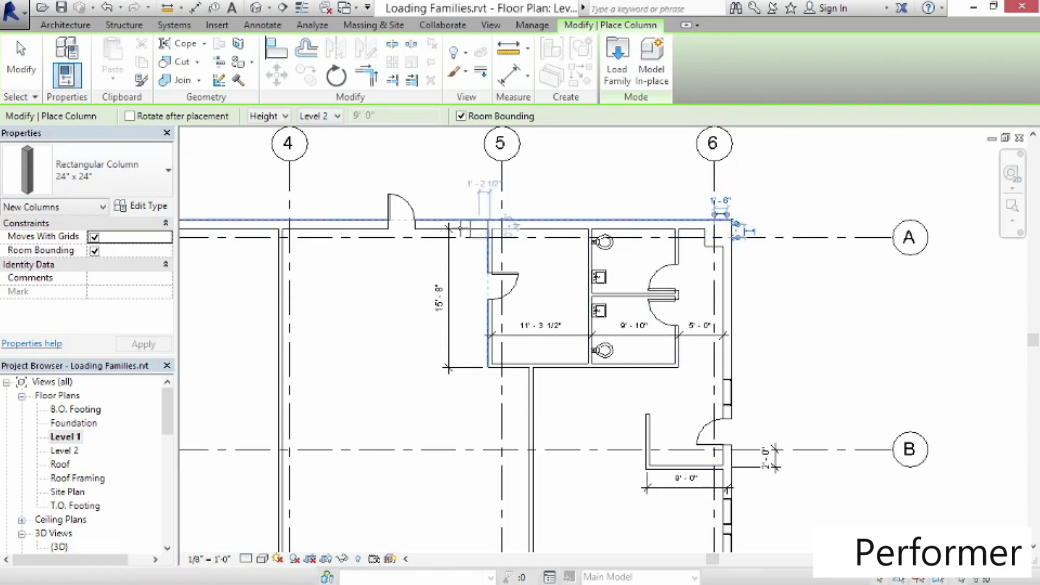
click(508, 264)
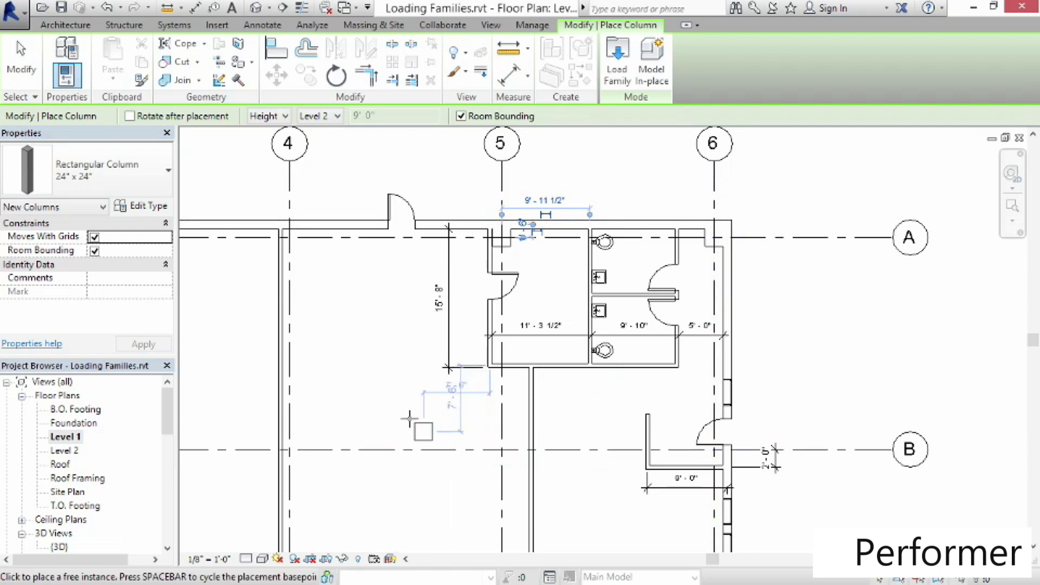
click(150, 189)
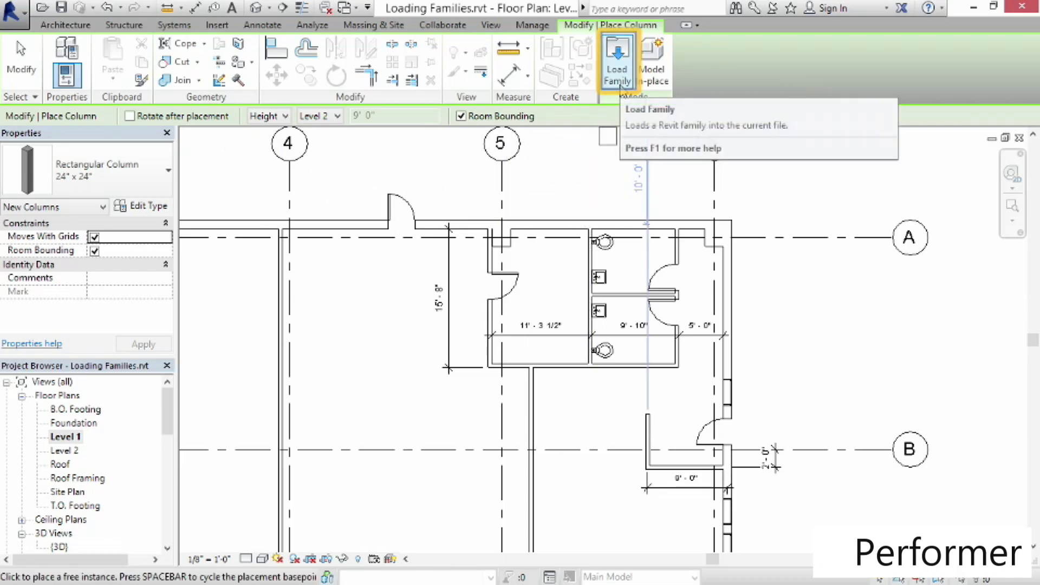
click(620, 86)
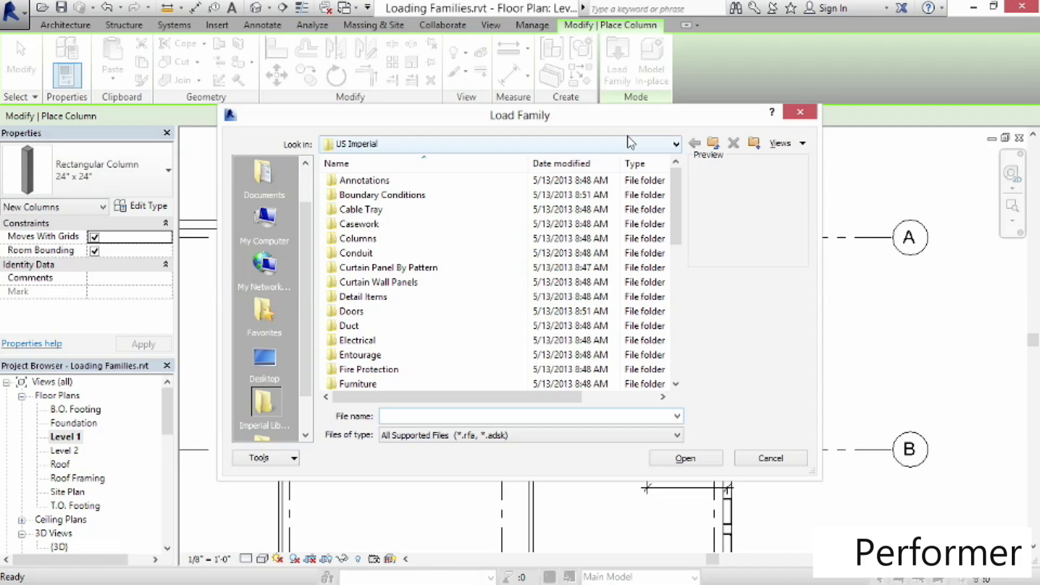
double_click(337, 241)
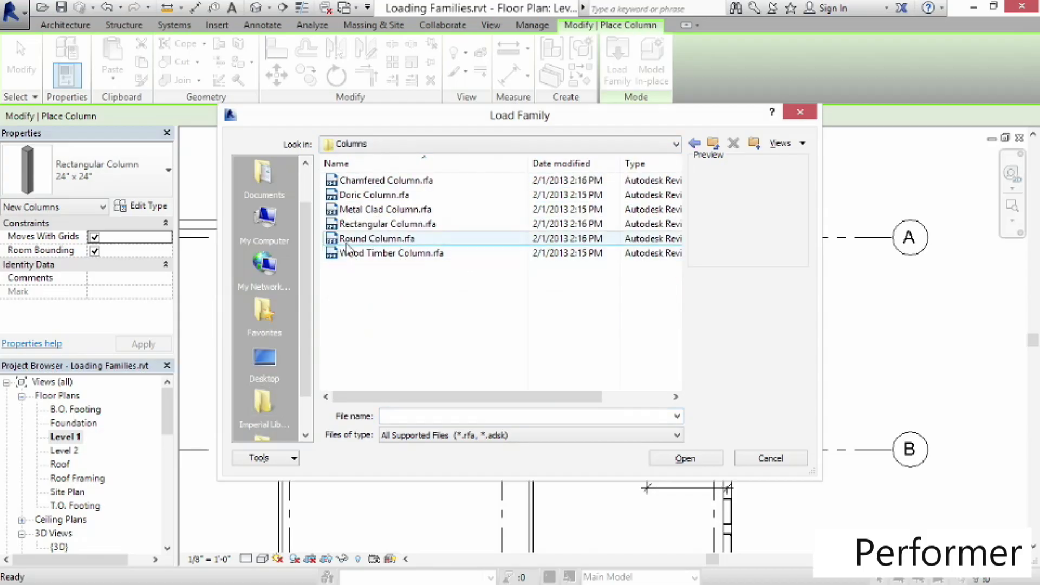
click(347, 211)
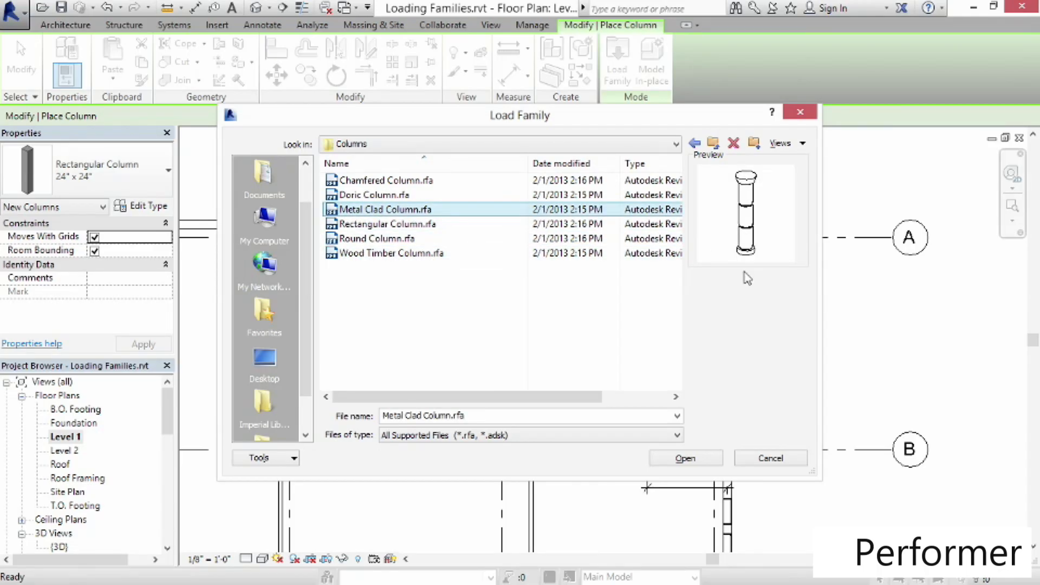
click(699, 460)
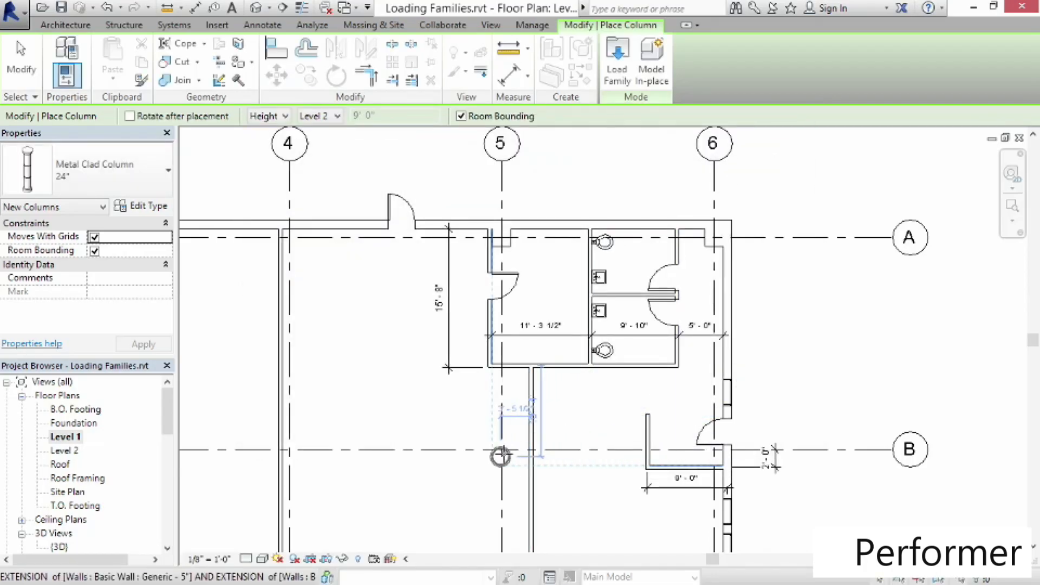
Place Metal Clad Column 24" columns at the grid intersections 5/B, 5/C and 6/D
click(500, 450)
middle_drag(594, 507, 546, 221)
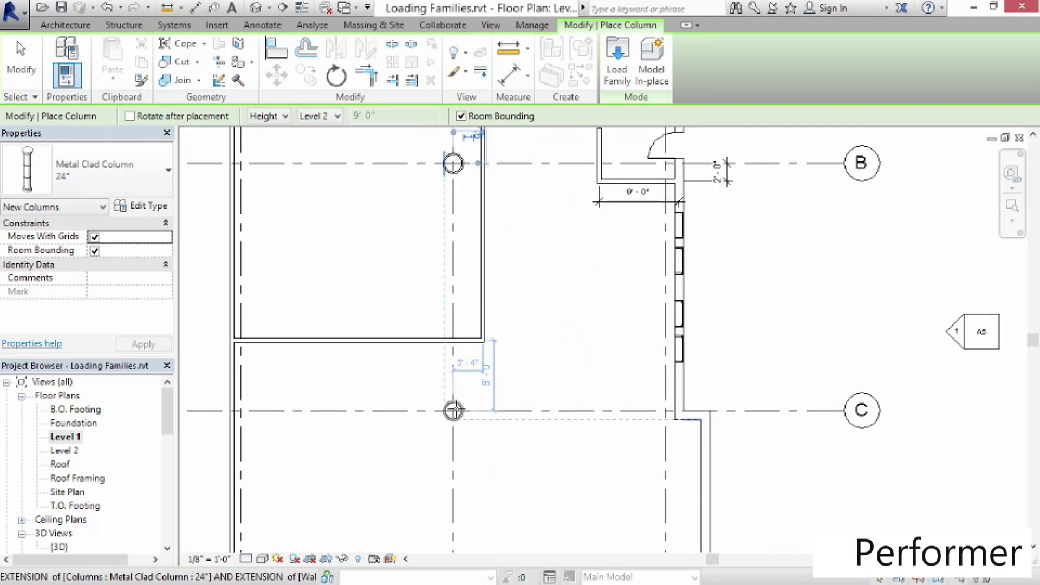
click(452, 410)
middle_drag(520, 467, 511, 271)
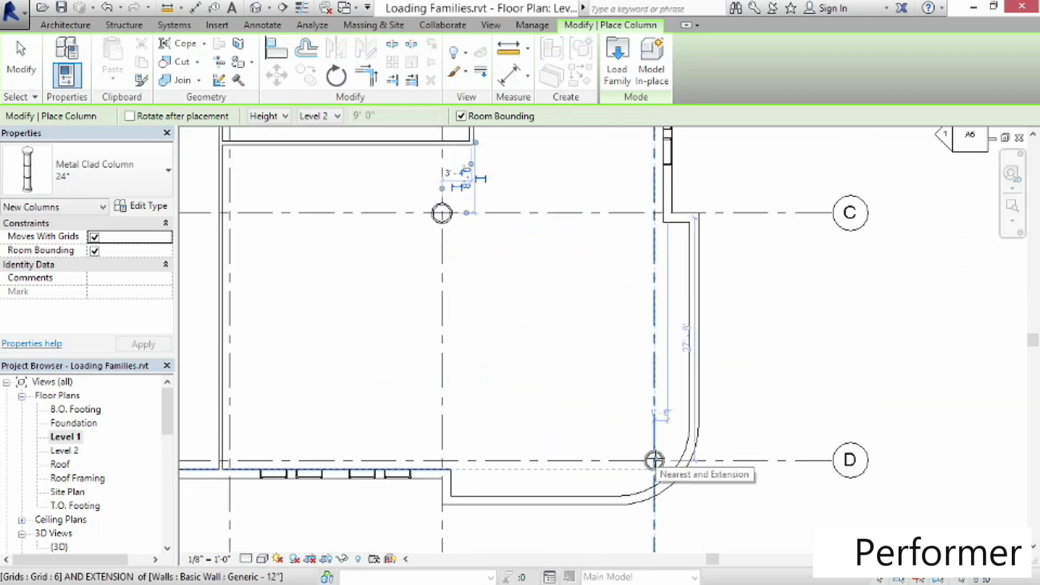
click(654, 460)
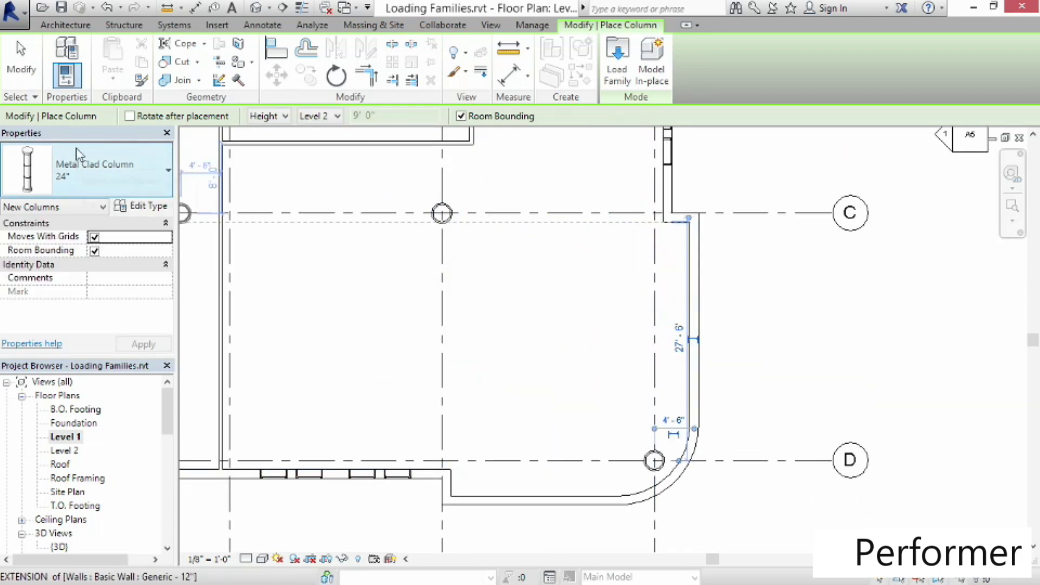
Start placing a component and load the Table-Dining Round w Chairs and Table-Rectangular families from the Furniture > Tables library folder
click(13, 52)
middle_drag(477, 304, 572, 416)
scroll(560, 388, down, 2)
scroll(563, 386, down, 1)
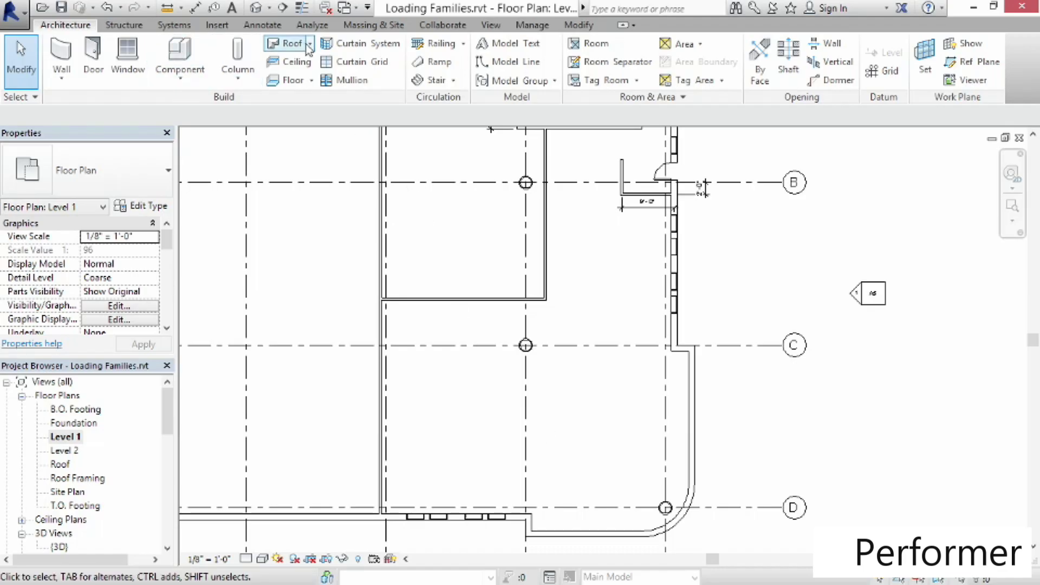
click(179, 52)
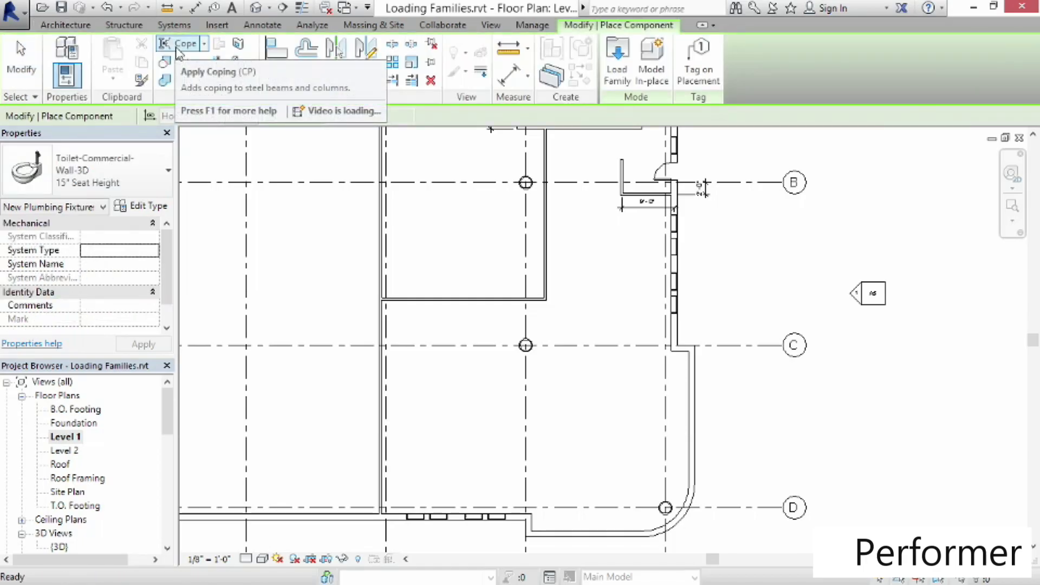
click(617, 78)
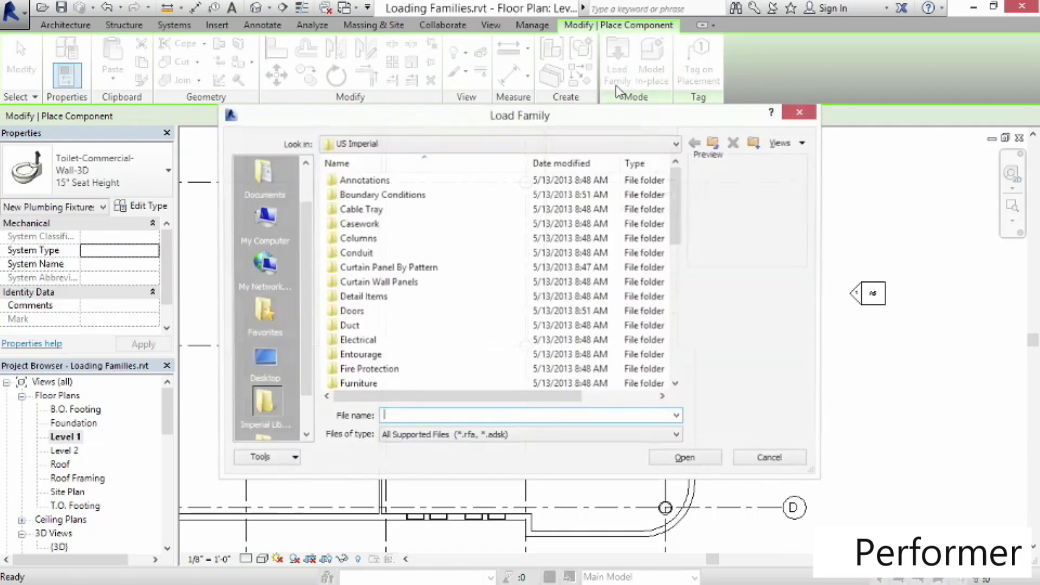
double_click(336, 384)
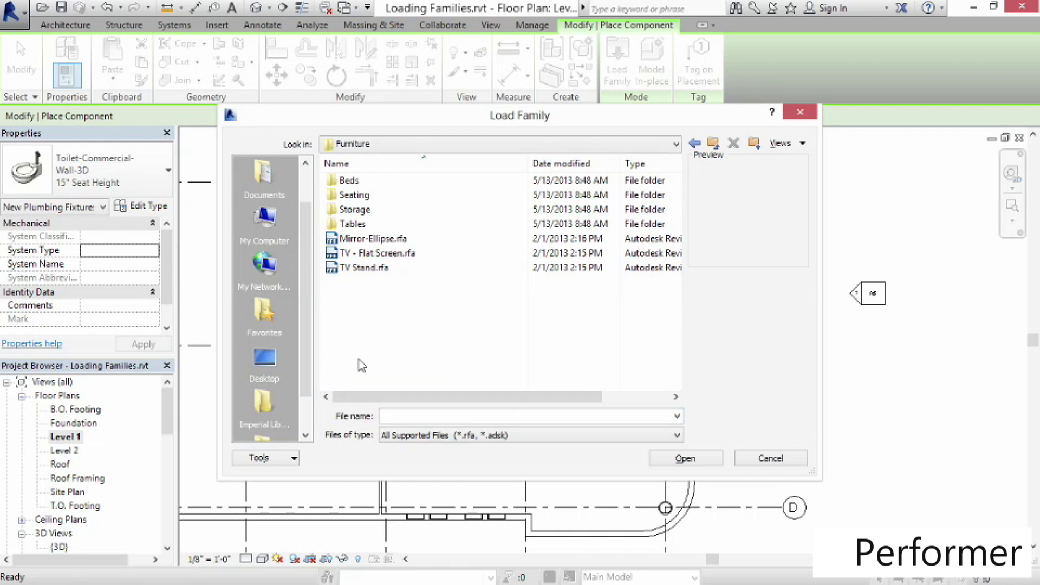
double_click(337, 225)
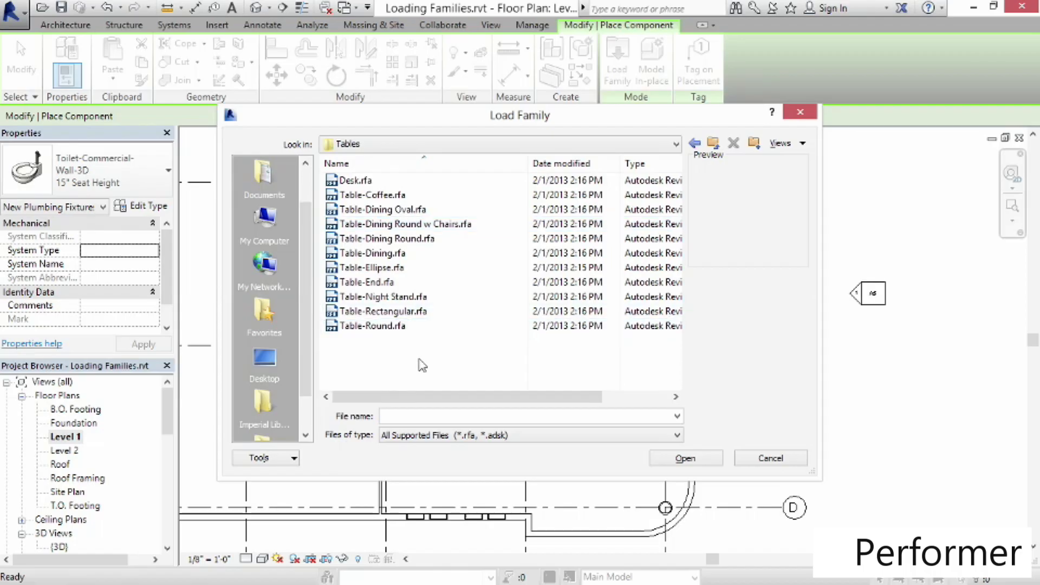
click(365, 226)
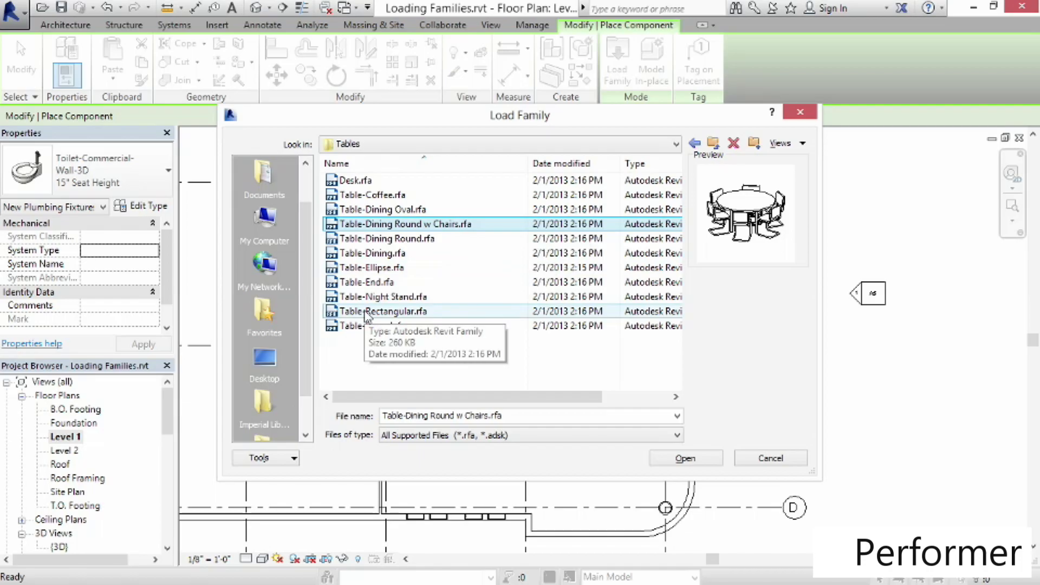
click(367, 313)
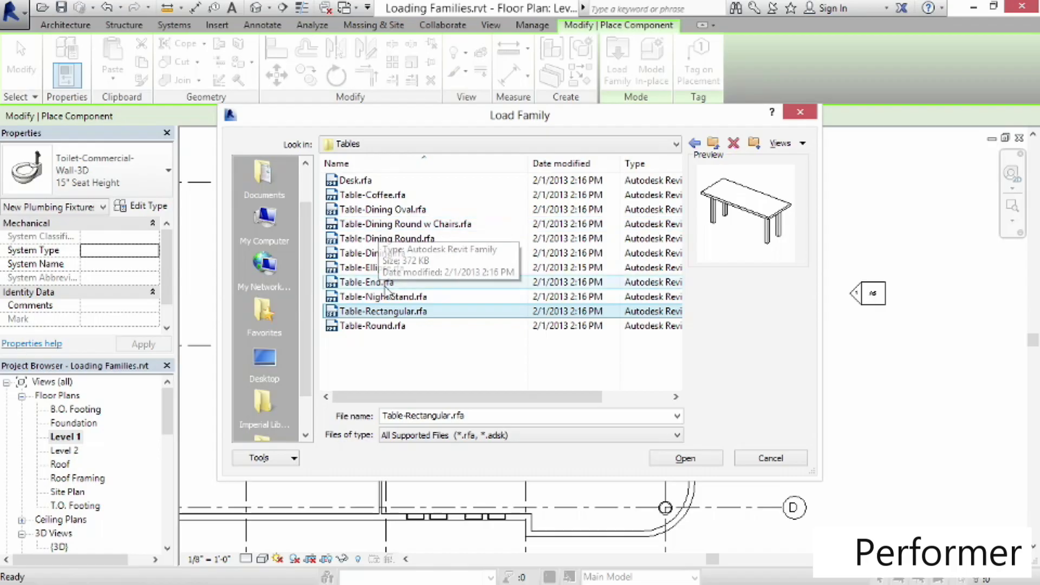
ctrl+click(383, 225)
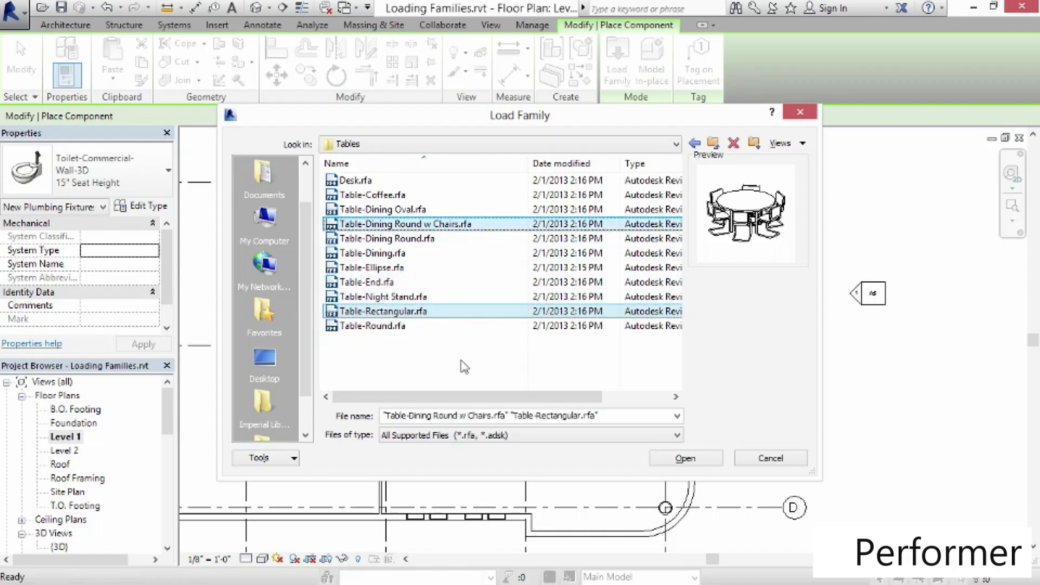
click(662, 457)
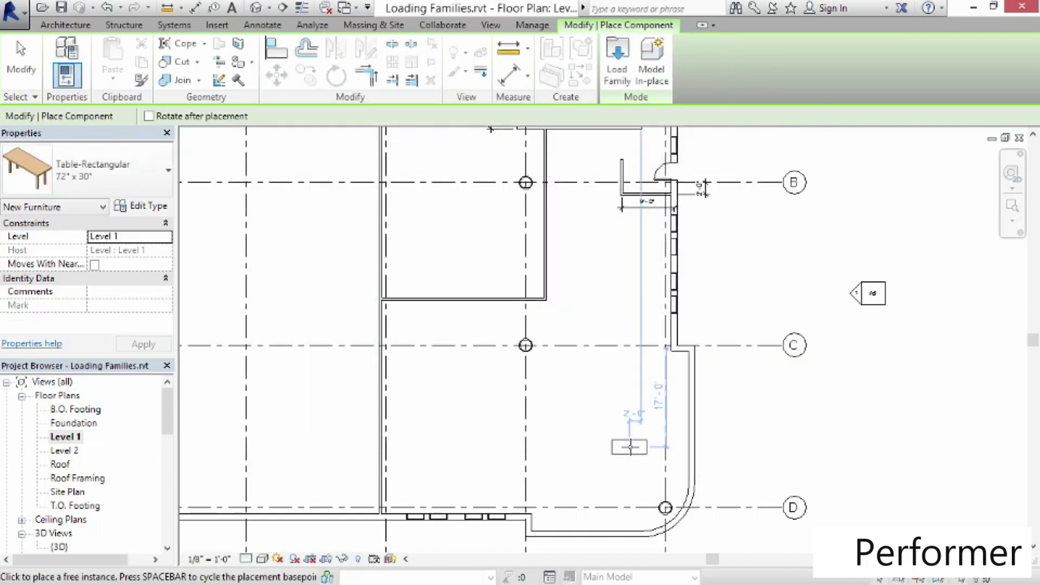
Place a Table-Rectangular 72" x 30" against the west wall between grids C and D
click(115, 186)
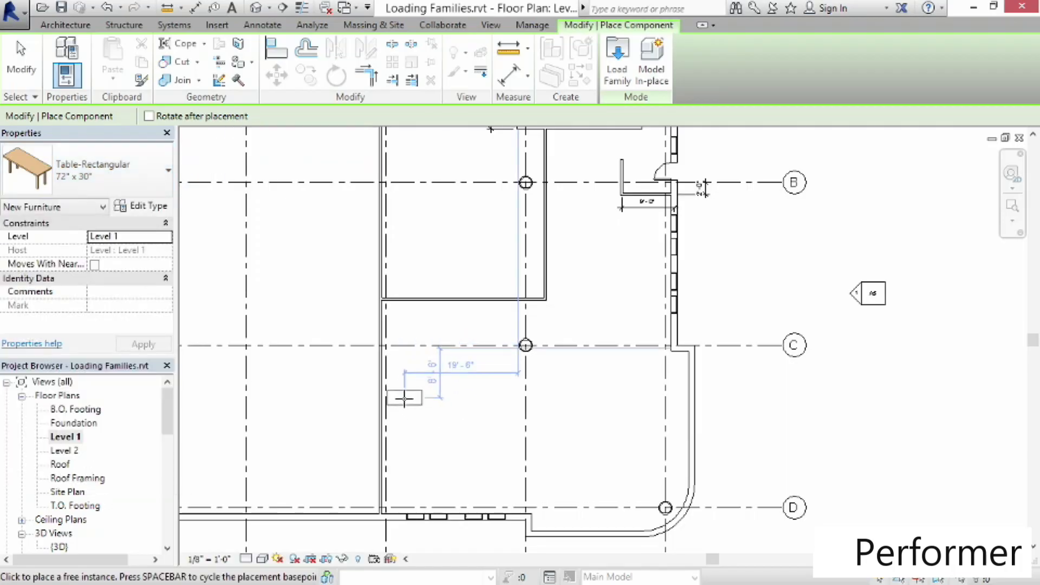
click(399, 394)
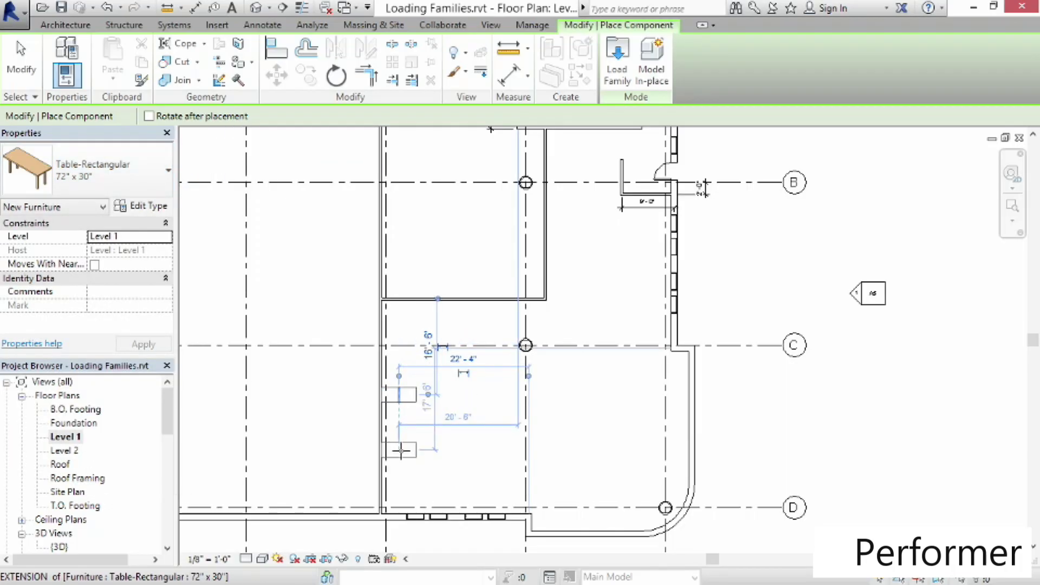
Switch to the Table-Dining Round w Chairs 36" Diameter type and place one near the curved east wall above grid D
click(108, 162)
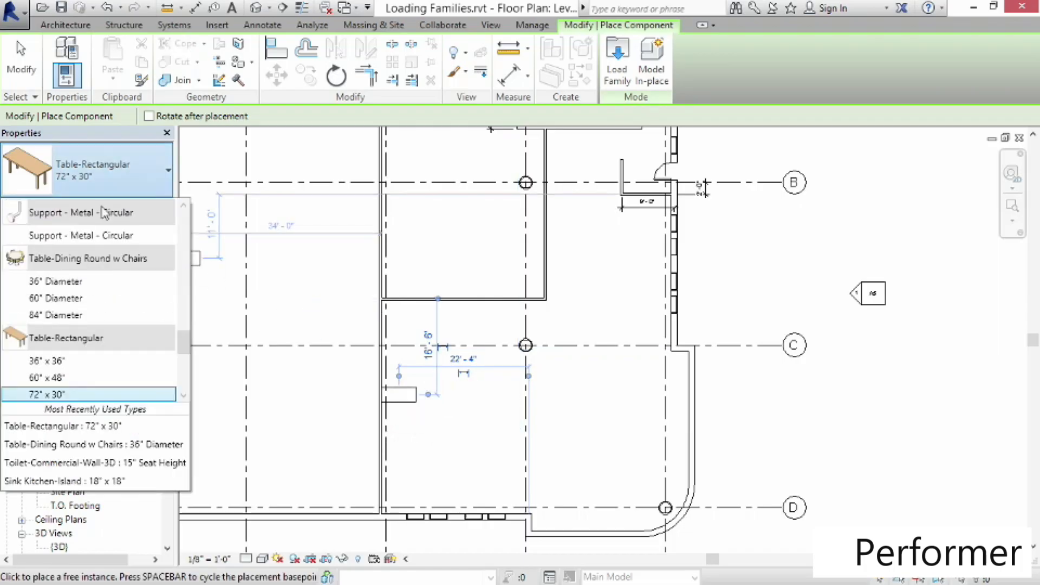
key(Escape)
key(Escape)
click(651, 469)
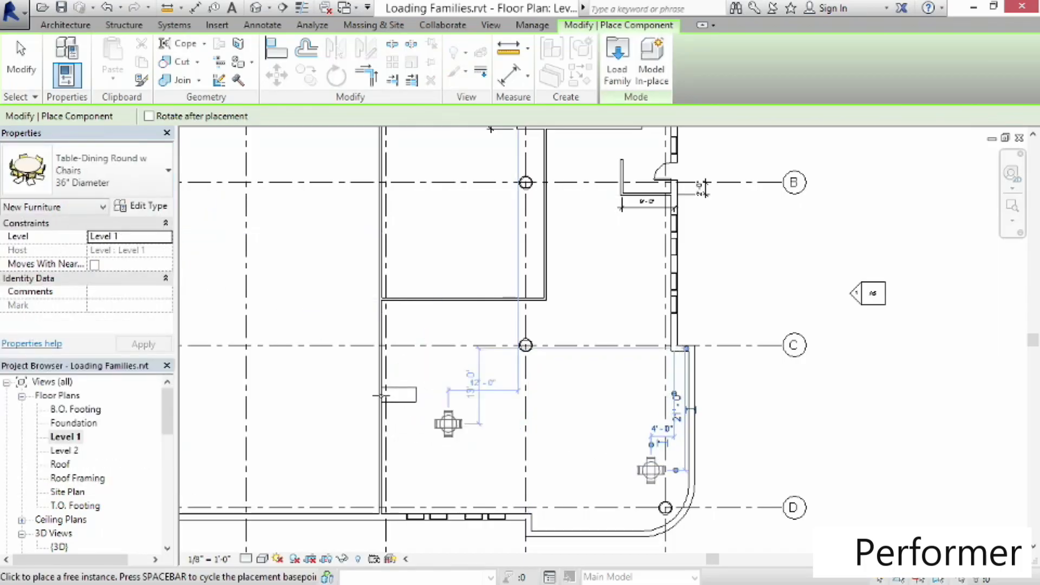
Switch to the 60" Diameter round table type, place one west of the small table, and exit placement
click(108, 168)
click(73, 299)
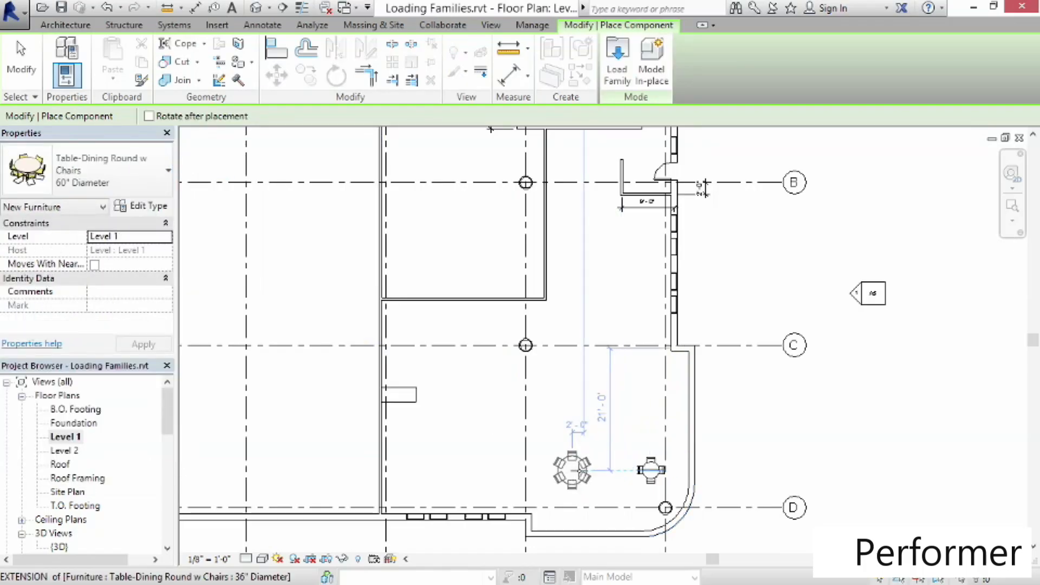
click(21, 60)
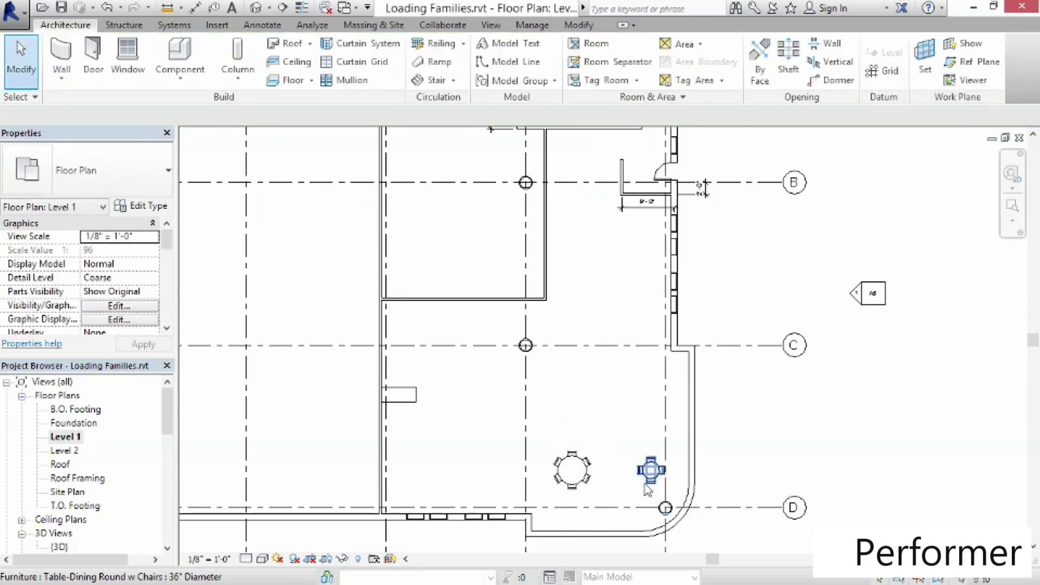
Copy the 36" round table three times northward along the east wall, about 6' apart, using multiple copies
scroll(648, 490, up, 3)
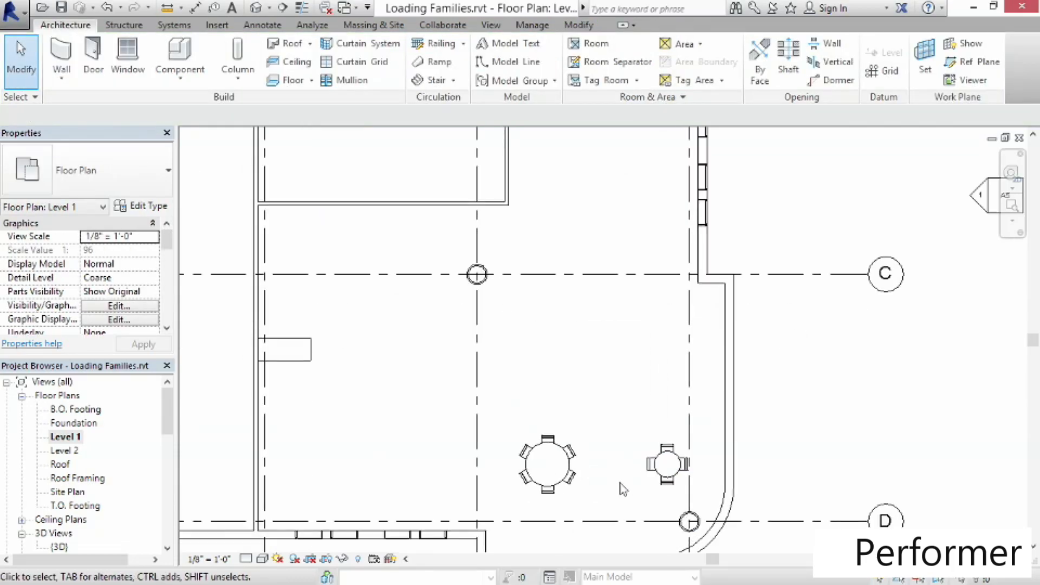
click(668, 471)
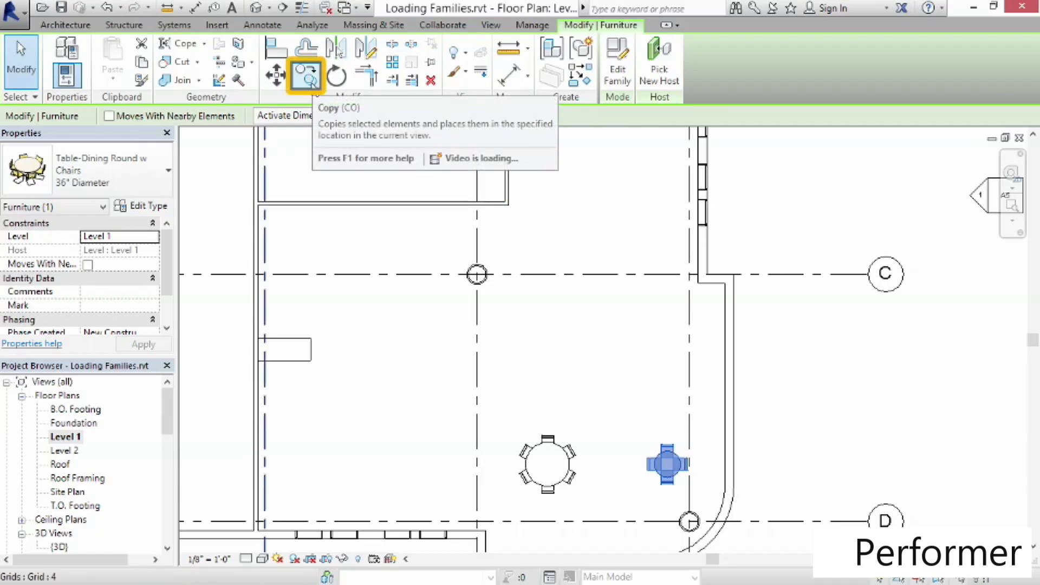
click(312, 81)
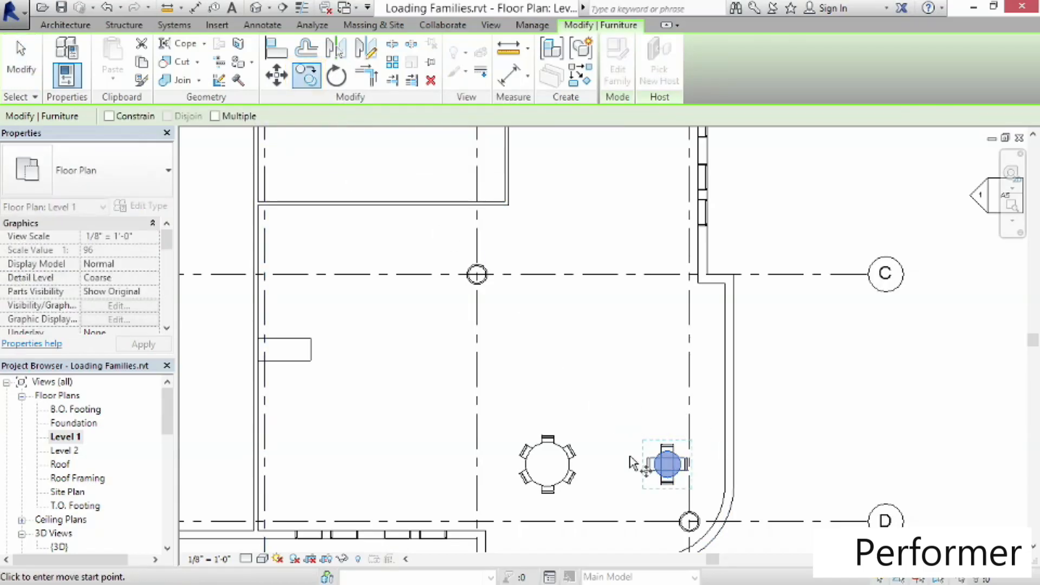
click(214, 117)
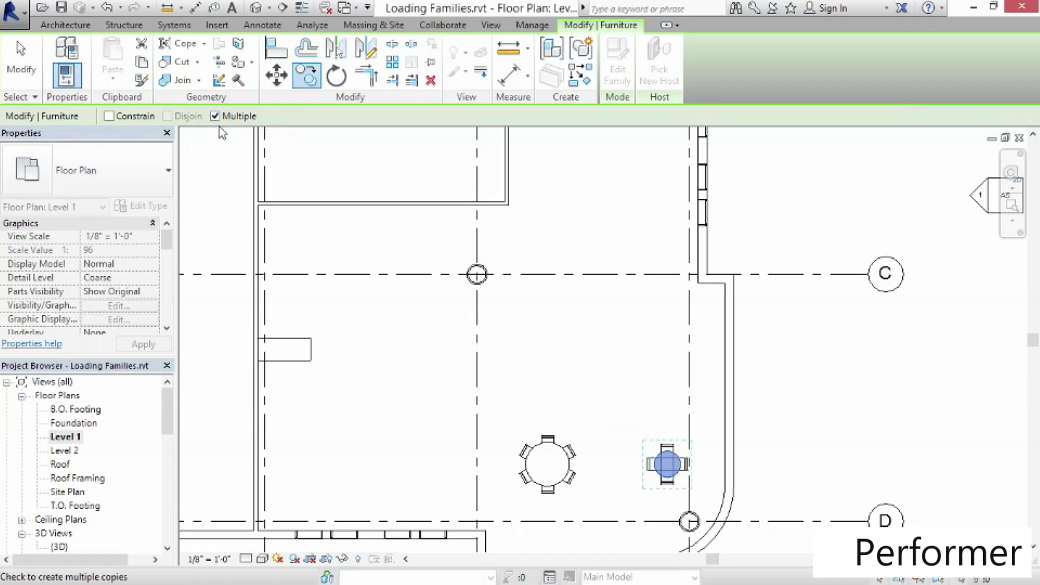
click(667, 464)
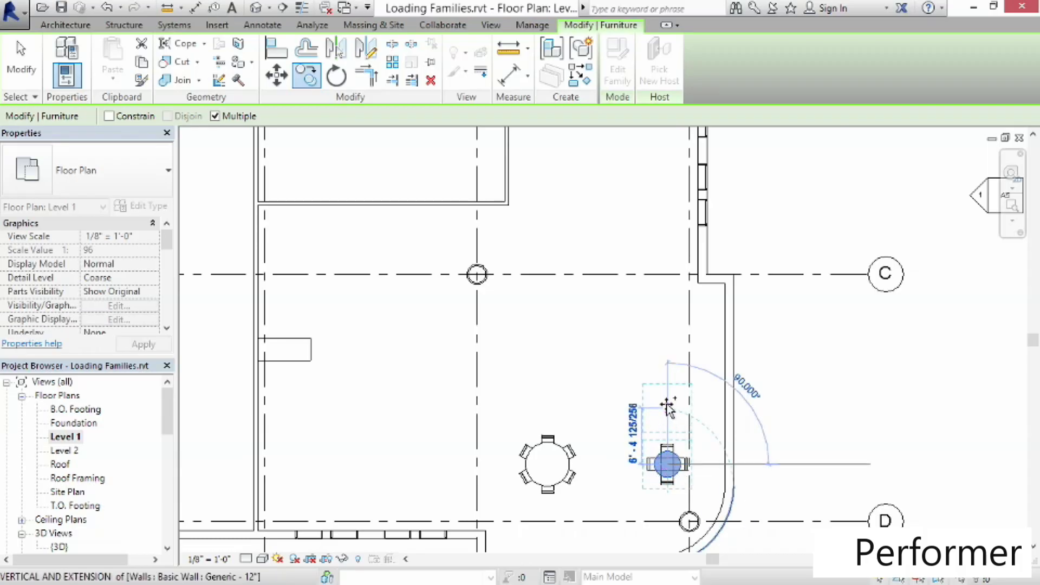
click(667, 407)
click(667, 351)
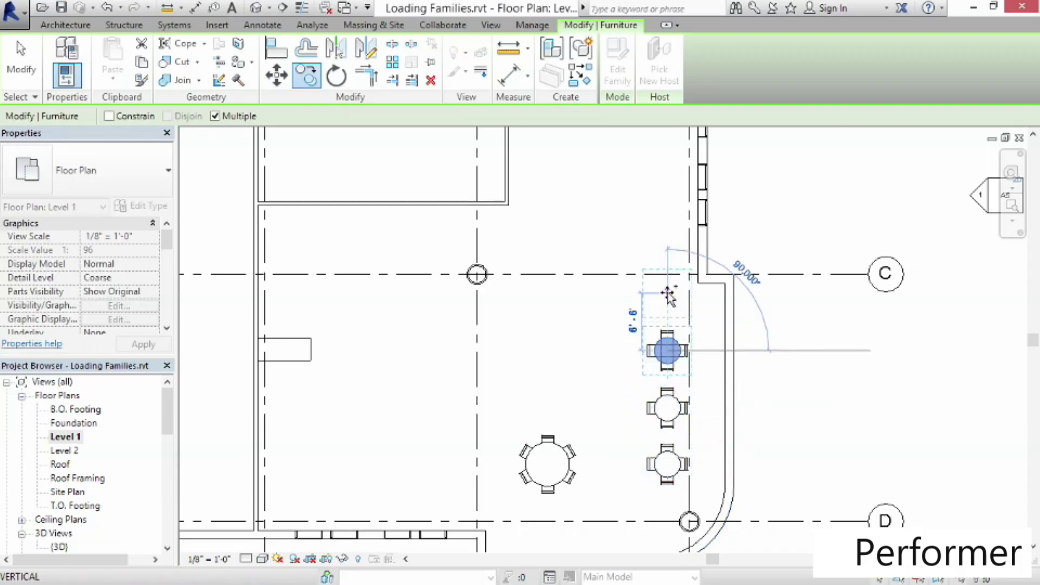
click(667, 293)
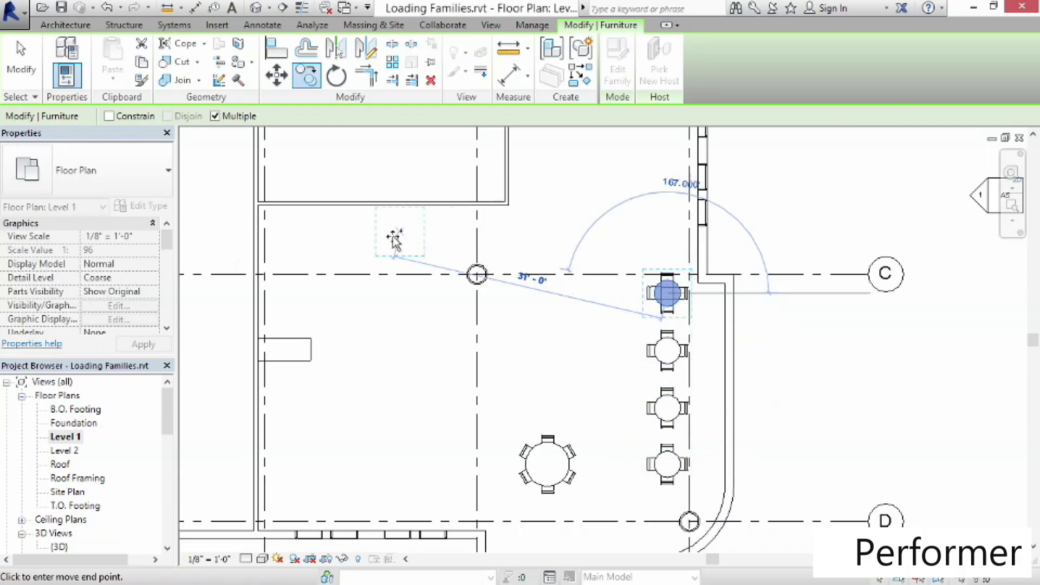
click(26, 71)
Copy the northernmost small round table 8' further north
click(669, 294)
click(306, 75)
click(667, 293)
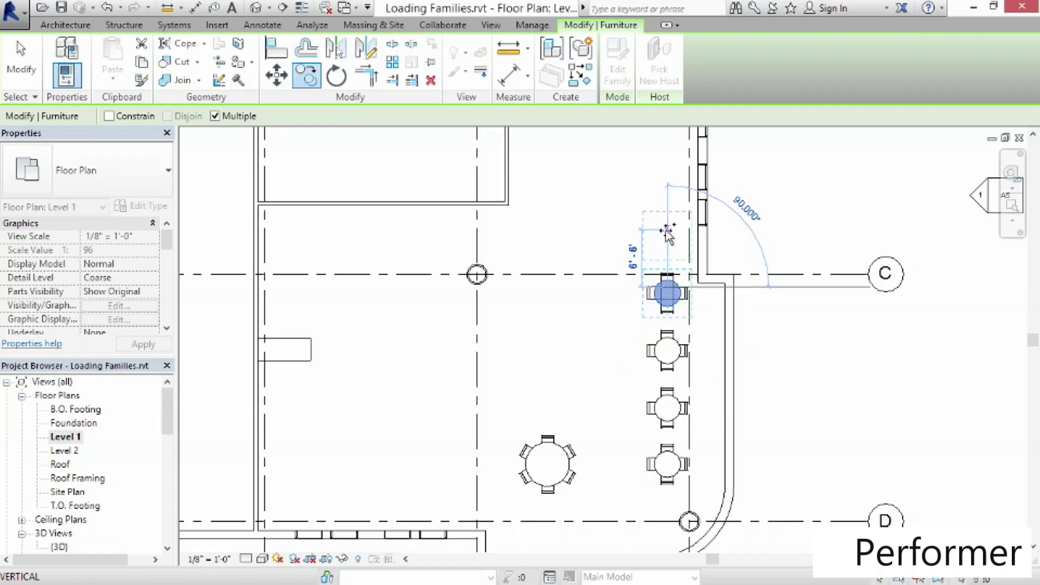
text(8)
key(Return)
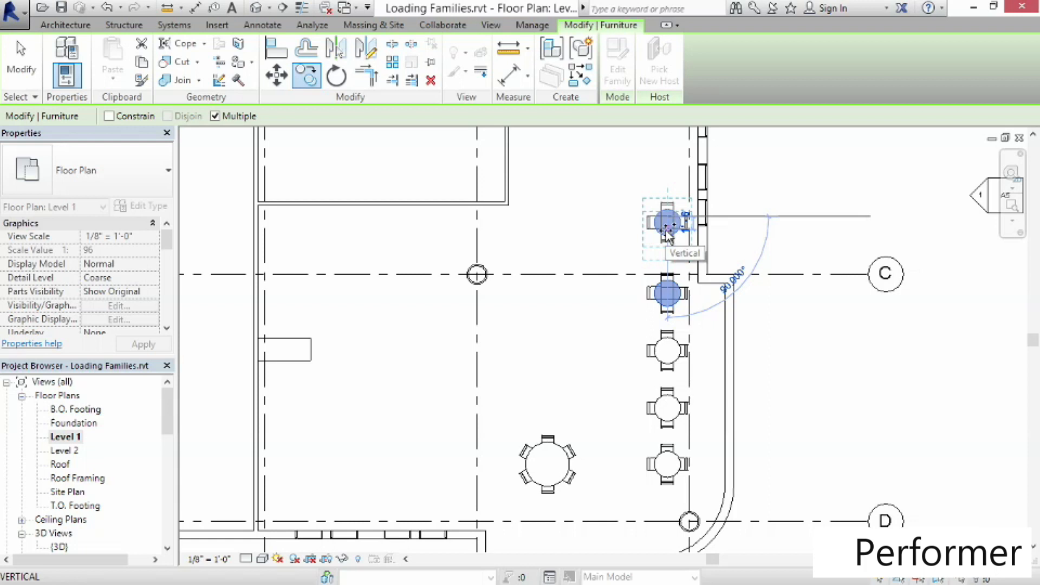
key(Escape)
key(Escape)
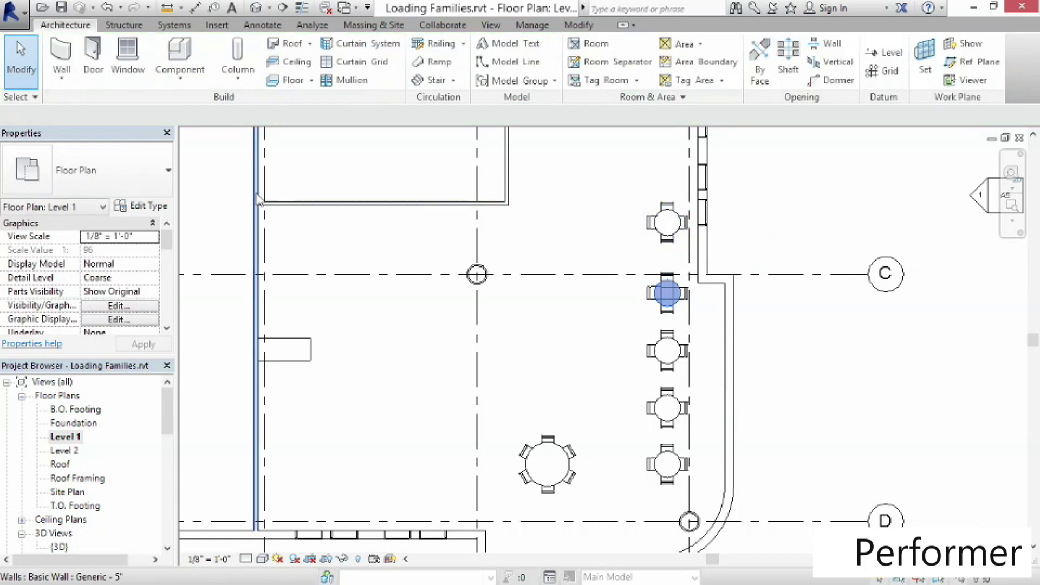
Start placing a component and load the Booth Seating.rfa family from the Exercise Files Ch 2 folder
middle_drag(415, 403, 443, 409)
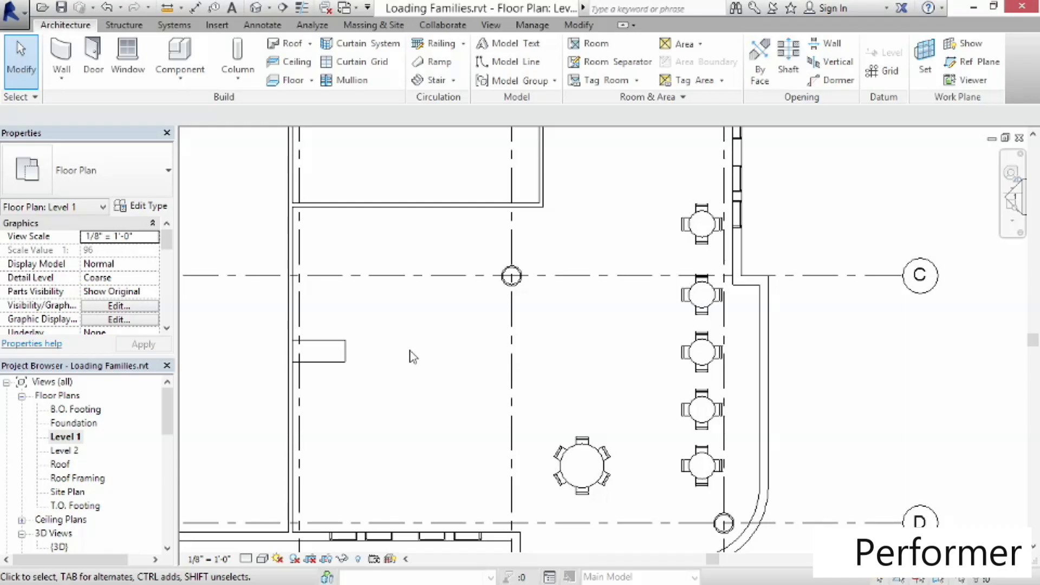
click(184, 54)
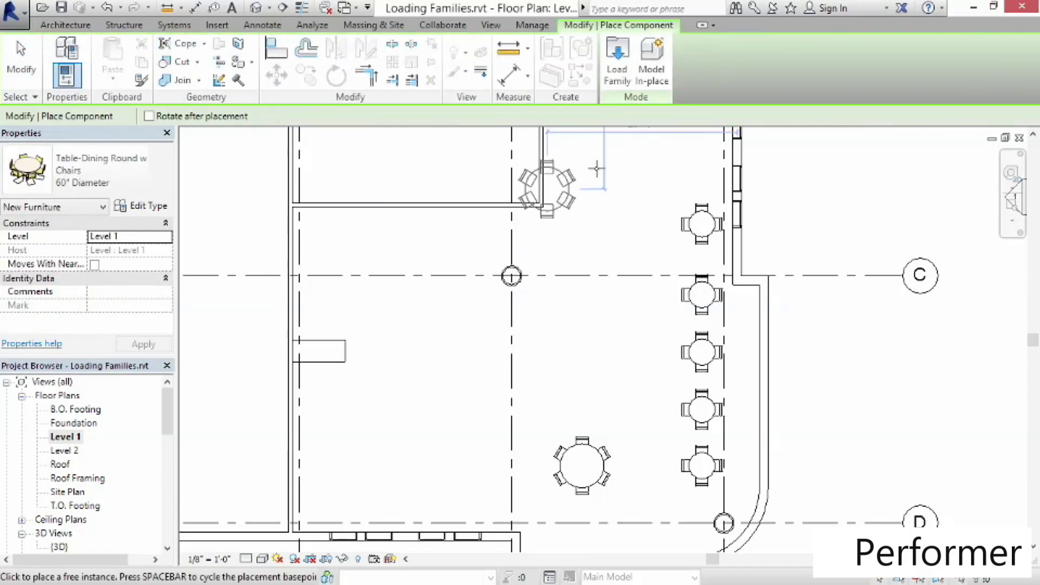
click(617, 60)
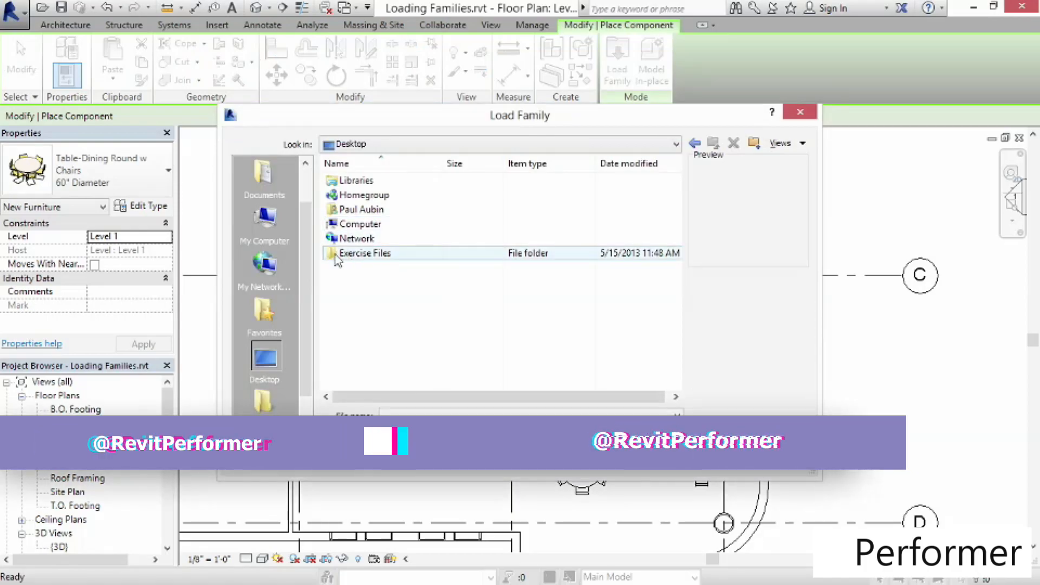
double_click(357, 253)
double_click(351, 195)
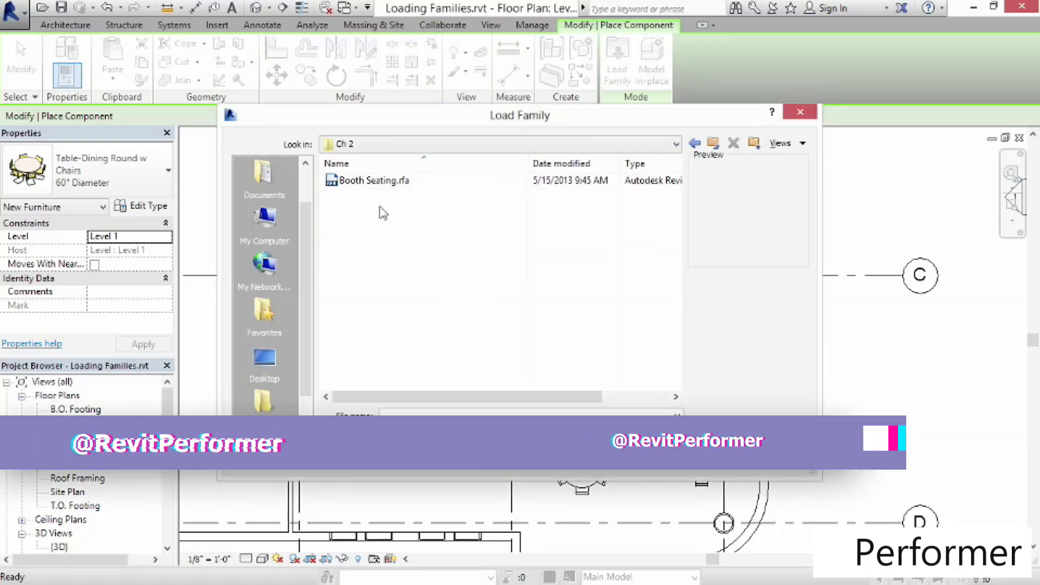
click(349, 182)
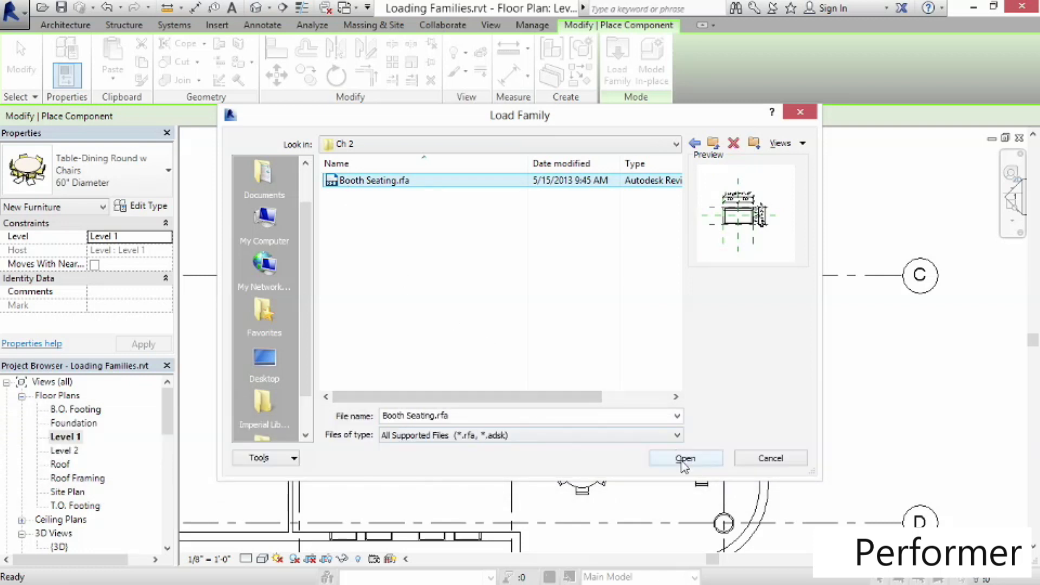
click(685, 461)
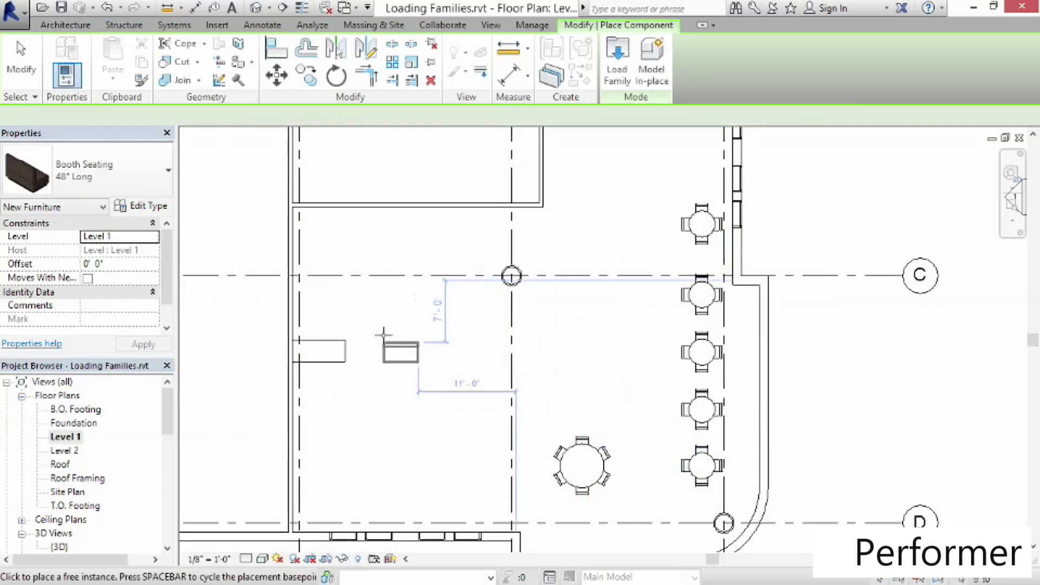
Switch the booth seating to the 60" Long type and place one against the north side of the rectangular table
click(122, 193)
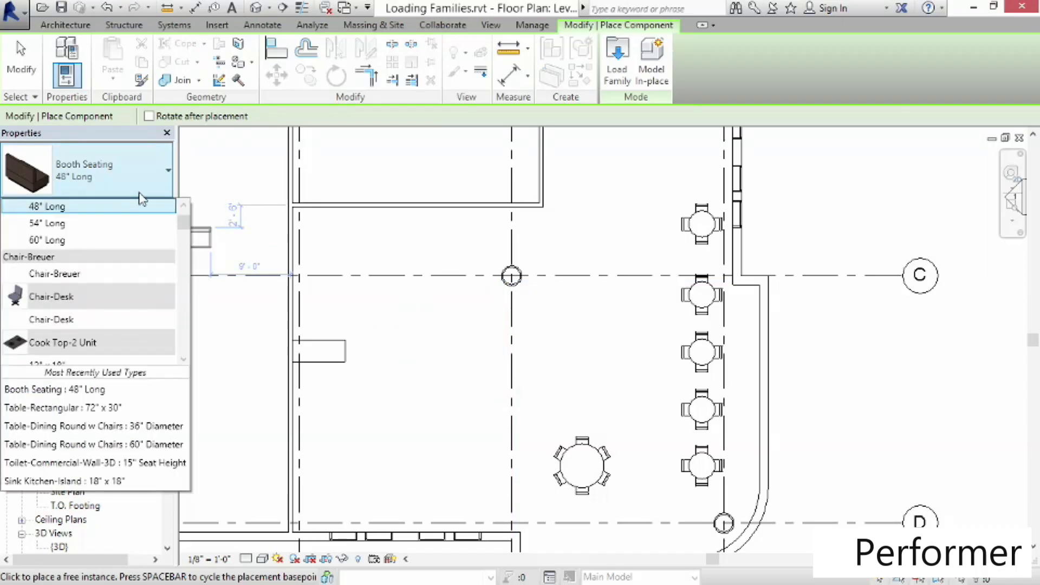
click(183, 204)
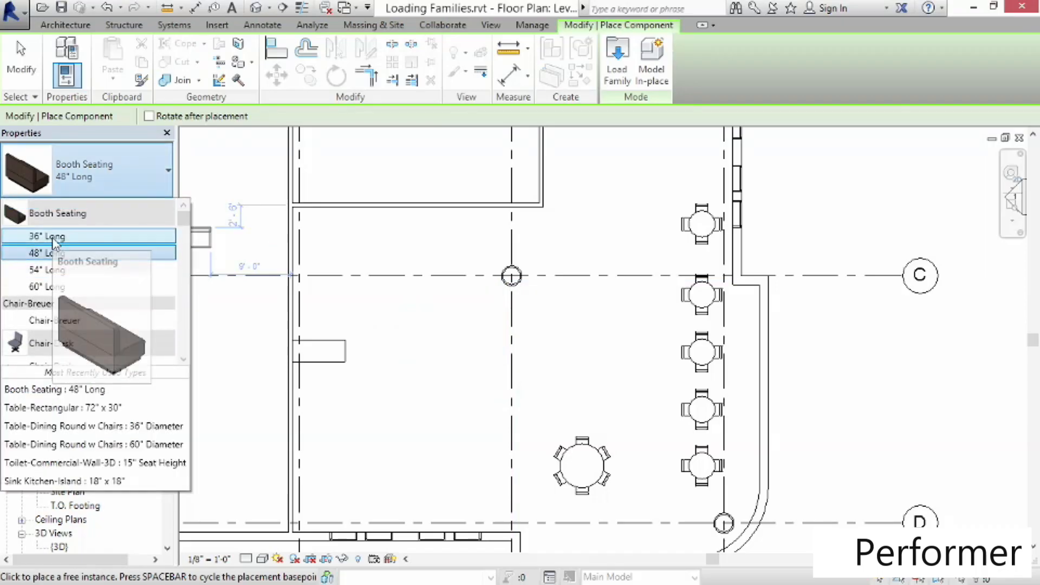
click(34, 288)
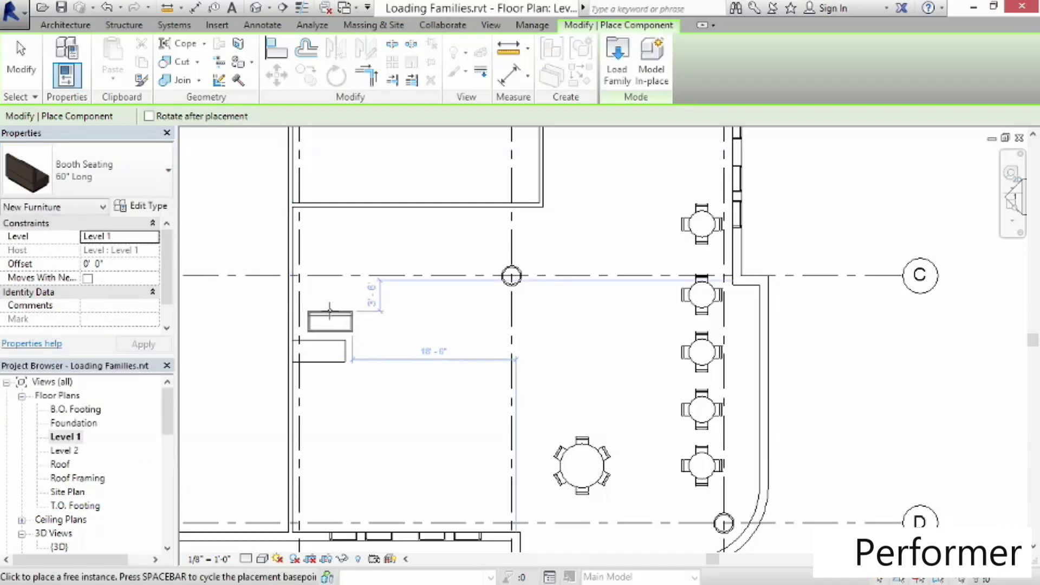
scroll(326, 314, up, 2)
scroll(327, 315, up, 1)
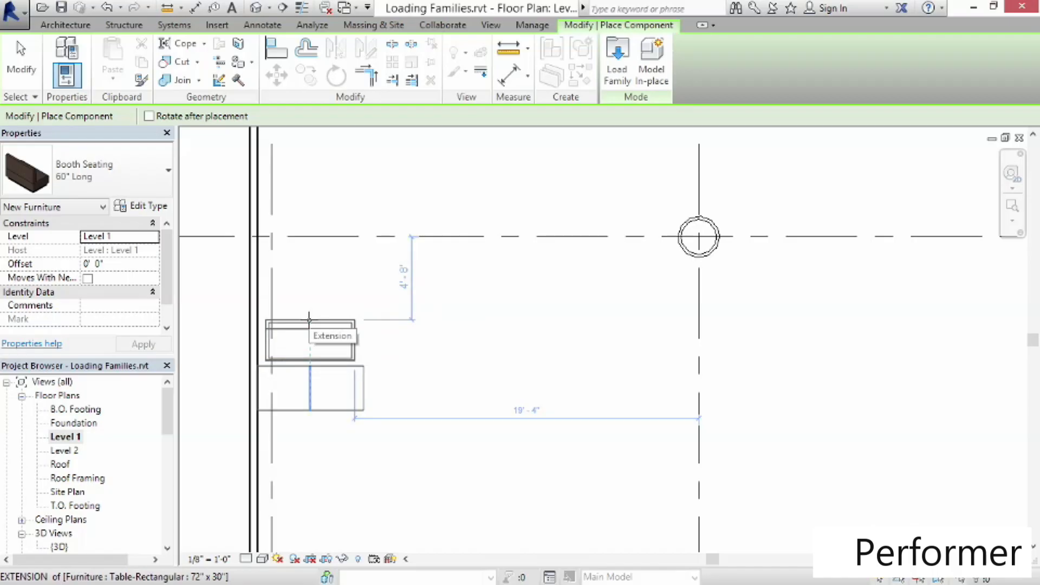
click(309, 320)
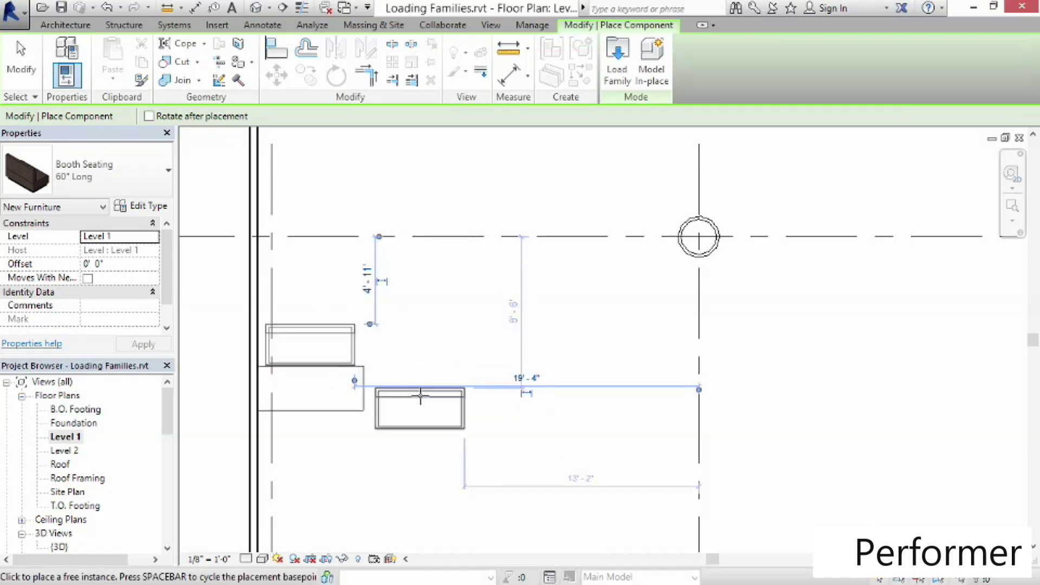
key(Escape)
key(Escape)
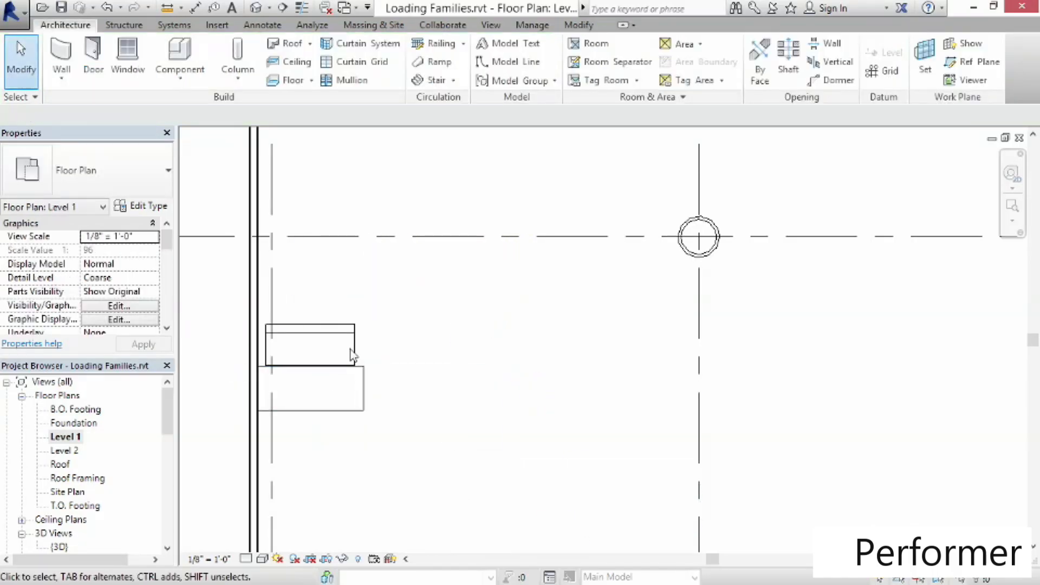
Mirror a copy of the booth across the rectangular table to its south side
click(351, 355)
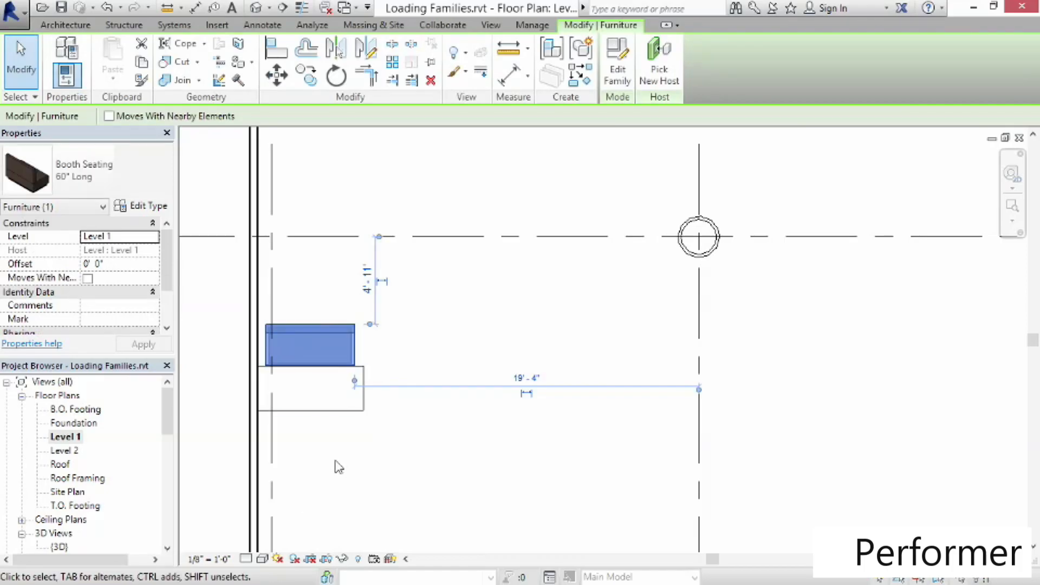
click(336, 51)
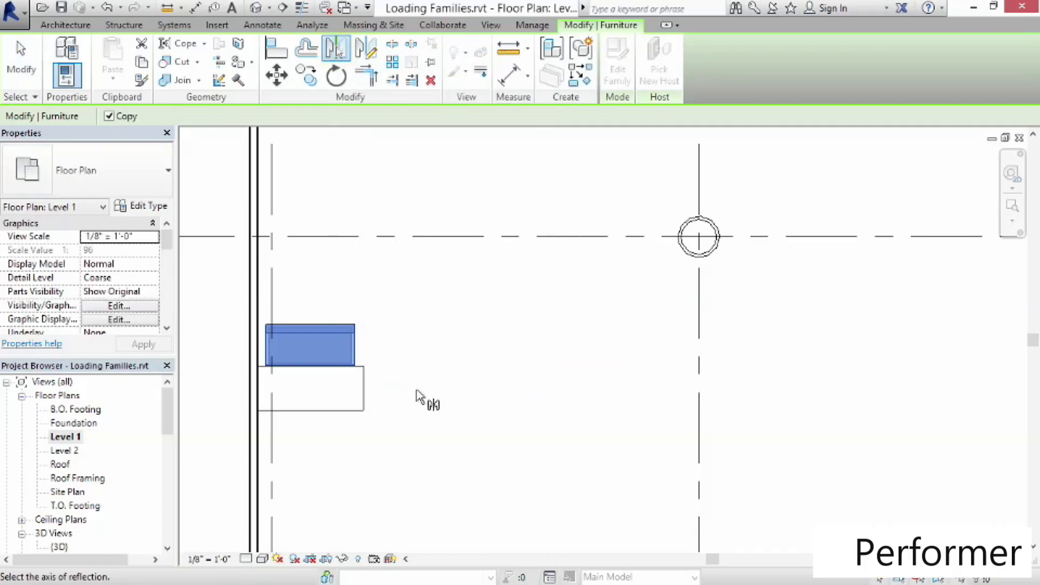
click(320, 389)
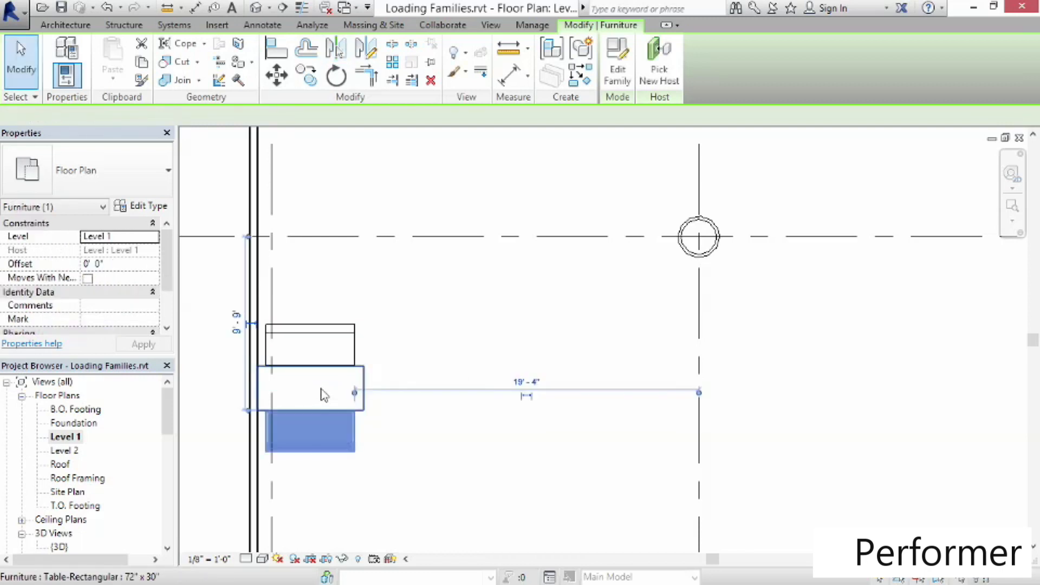
click(458, 466)
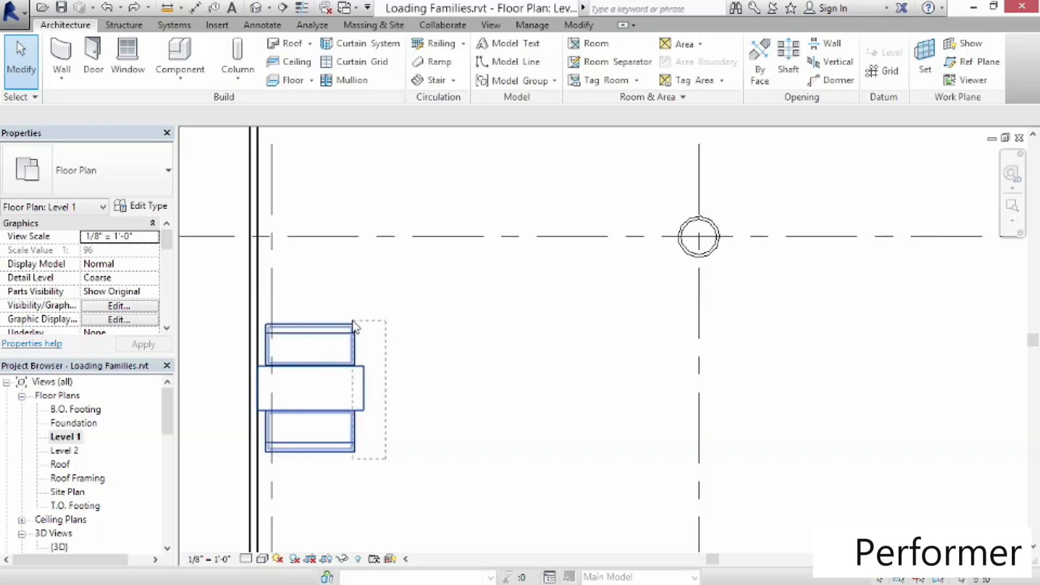
Inspect the placed booths, tables and columns in the default 3D view
drag(349, 314, 348, 318)
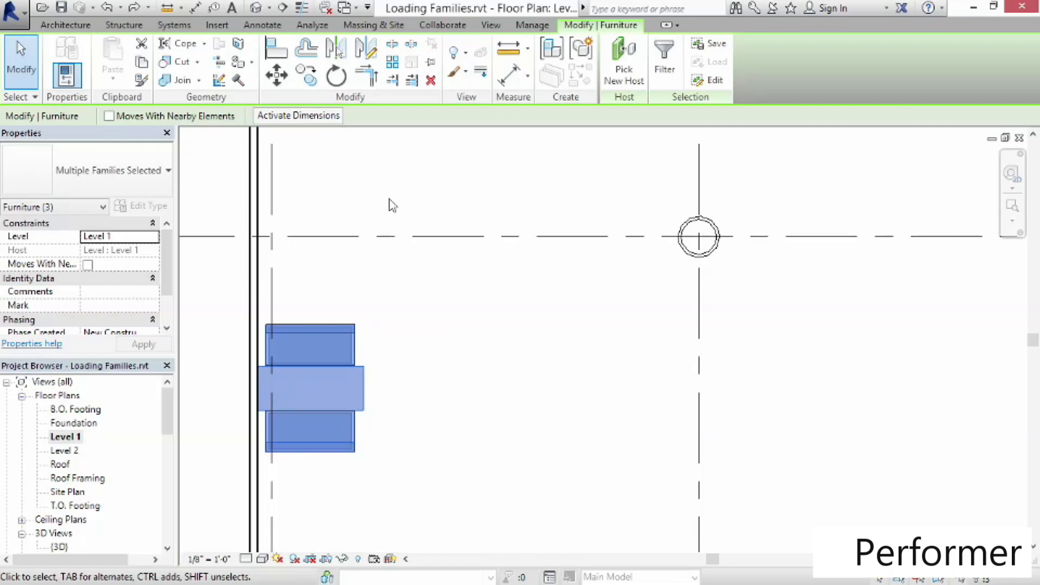
click(507, 428)
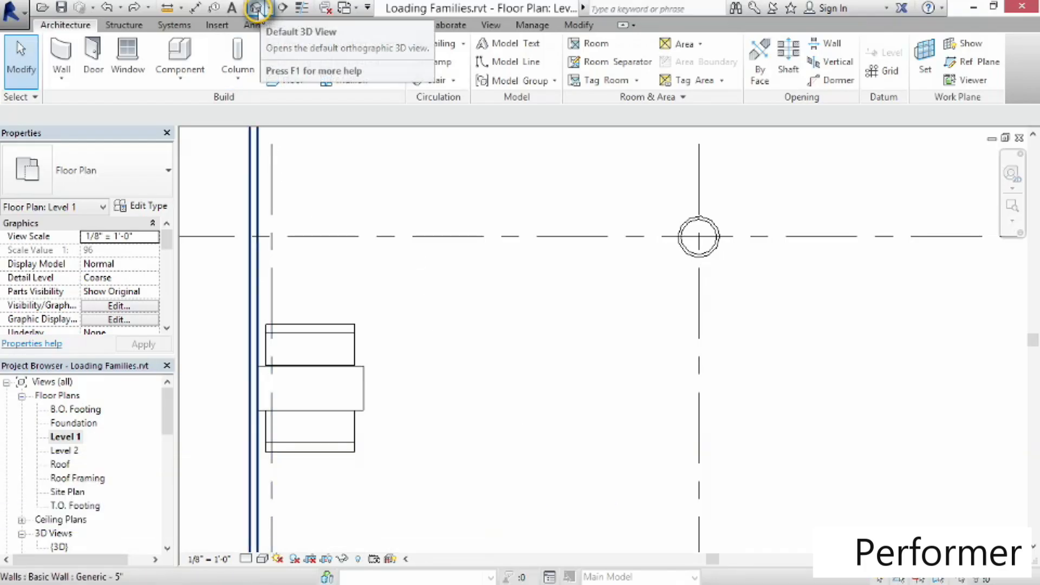
click(256, 9)
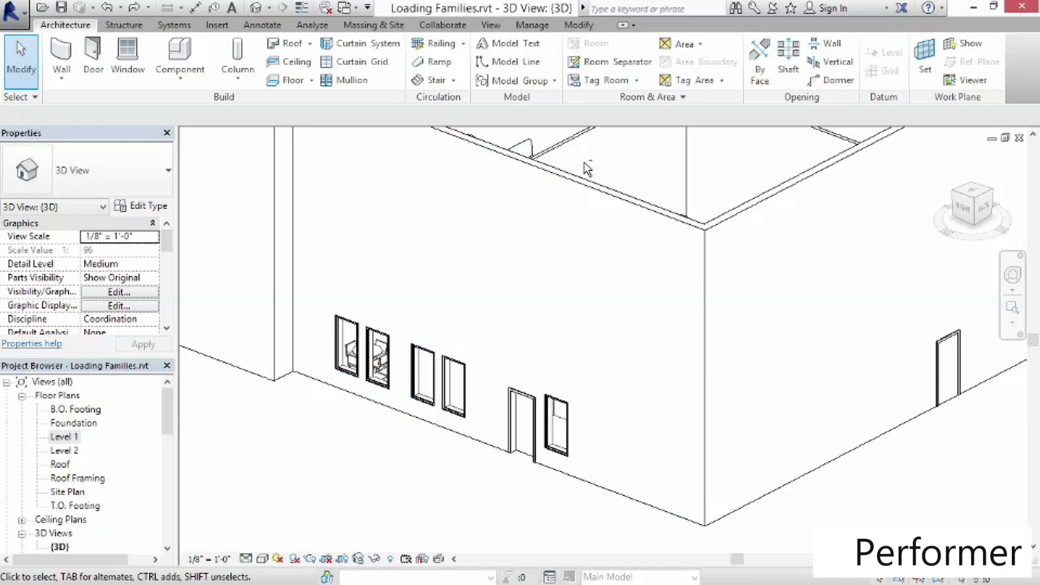
shift+middle_drag(594, 174, 648, 332)
middle_drag(443, 229, 496, 320)
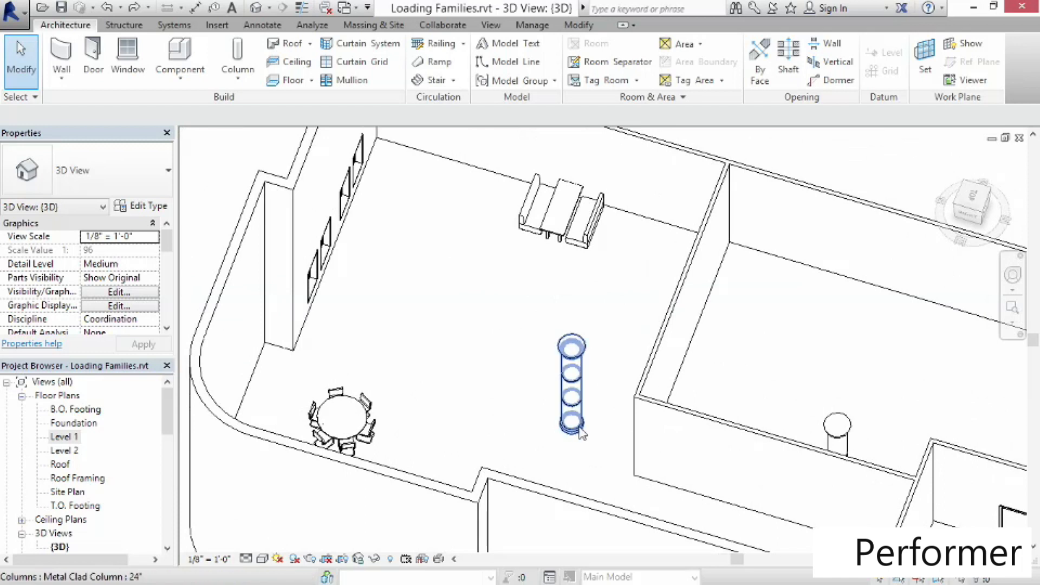
click(359, 436)
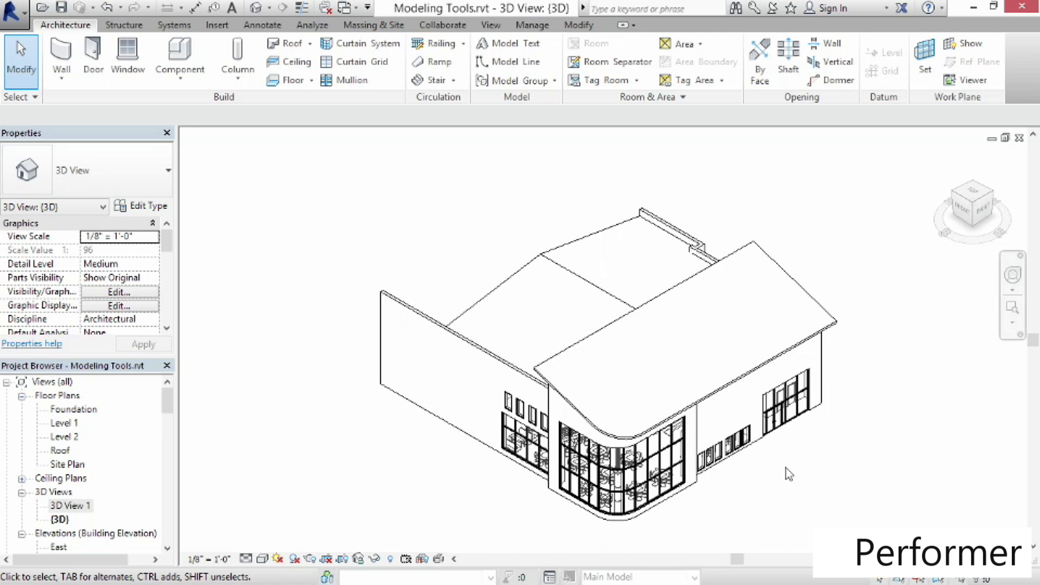
Set the lower roof's slope to 6" / 12"
middle_drag(773, 473, 738, 475)
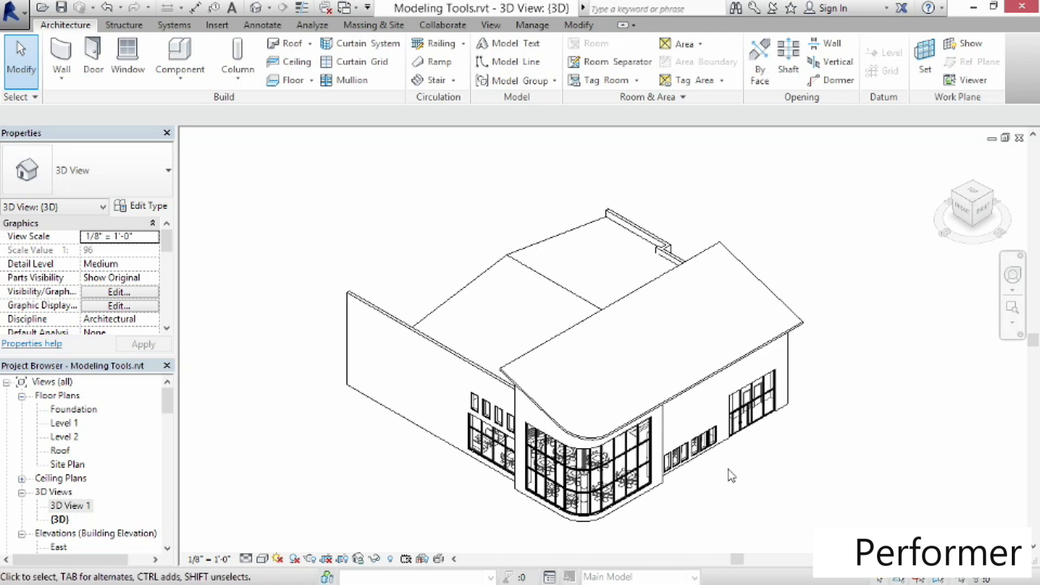
scroll(731, 474, up, 2)
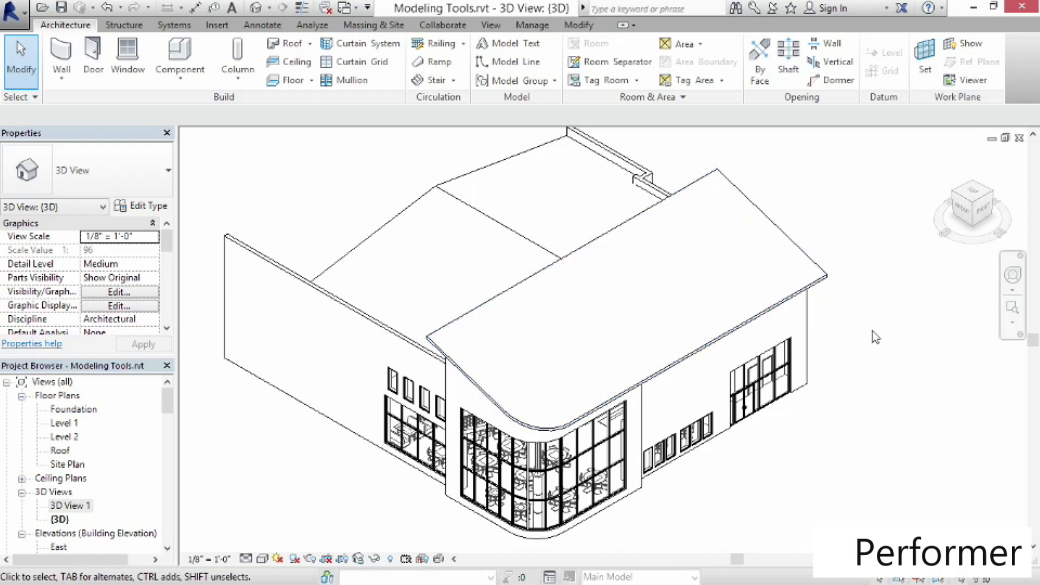
click(820, 284)
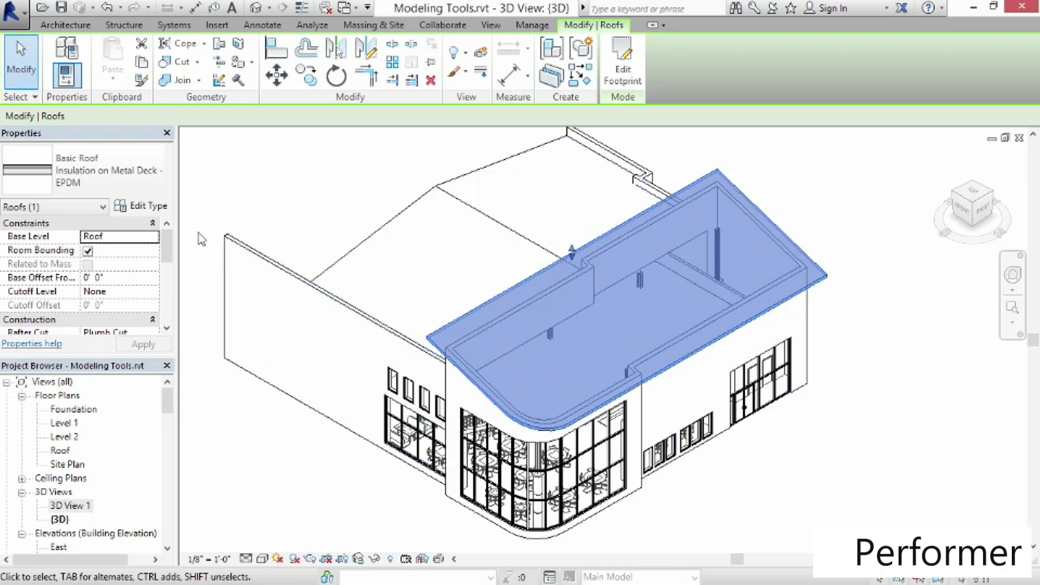
drag(166, 249, 168, 280)
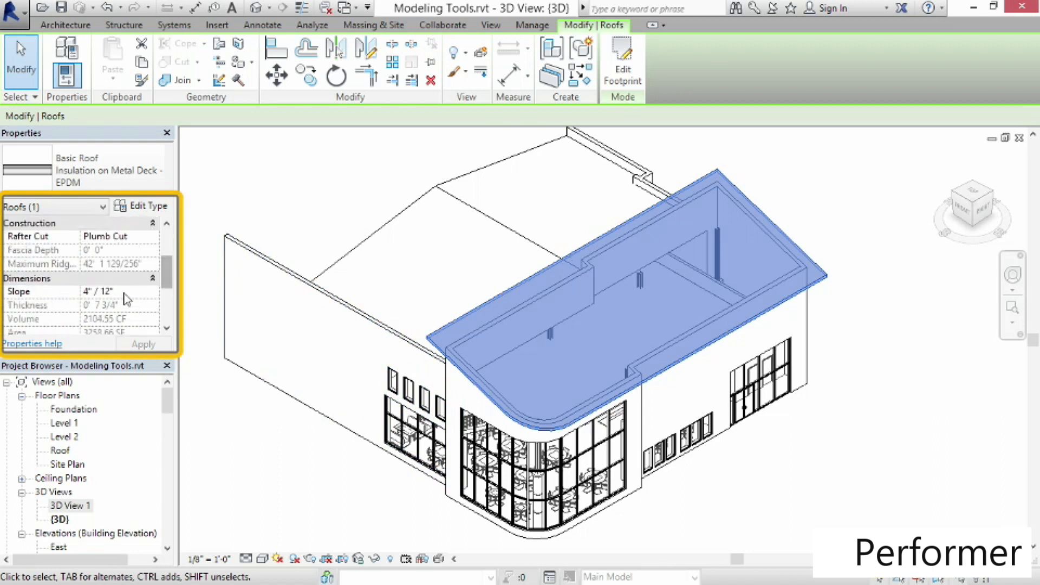
click(120, 293)
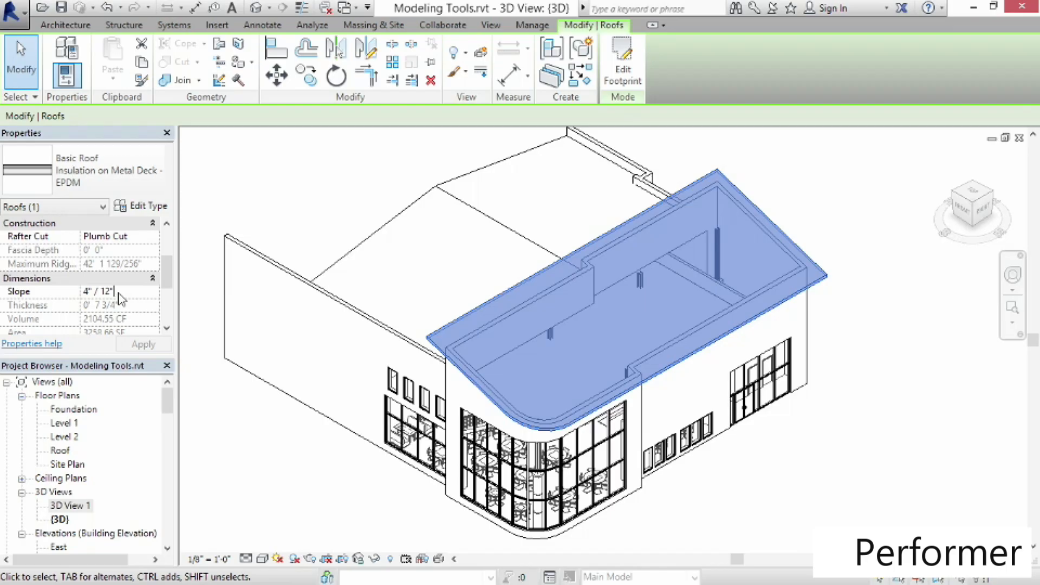
drag(122, 293, 82, 293)
text(6)
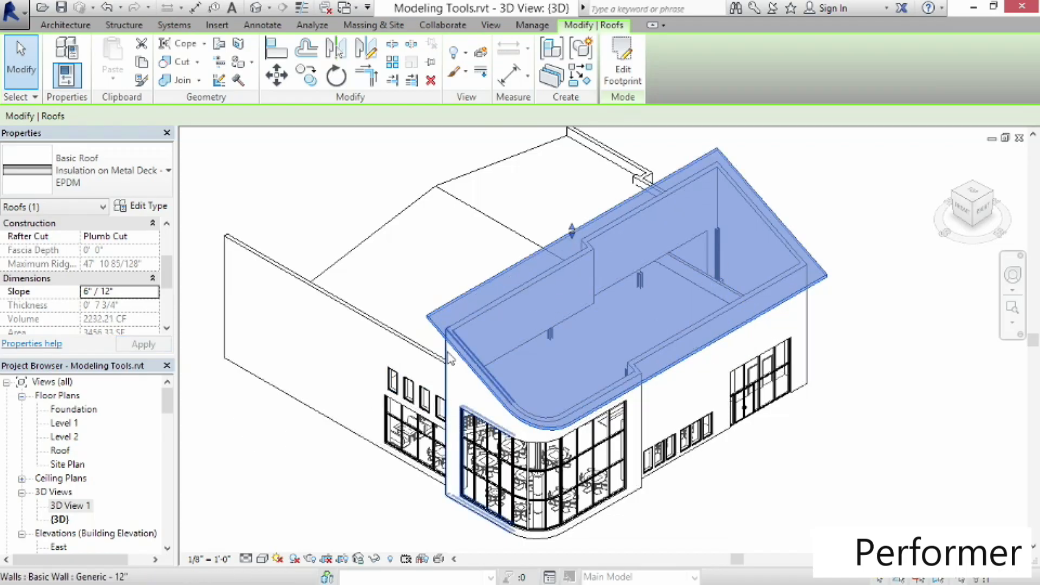
Change the lower roof's slope to 2" / 12", then back to 4" / 12"
click(132, 289)
text(2)
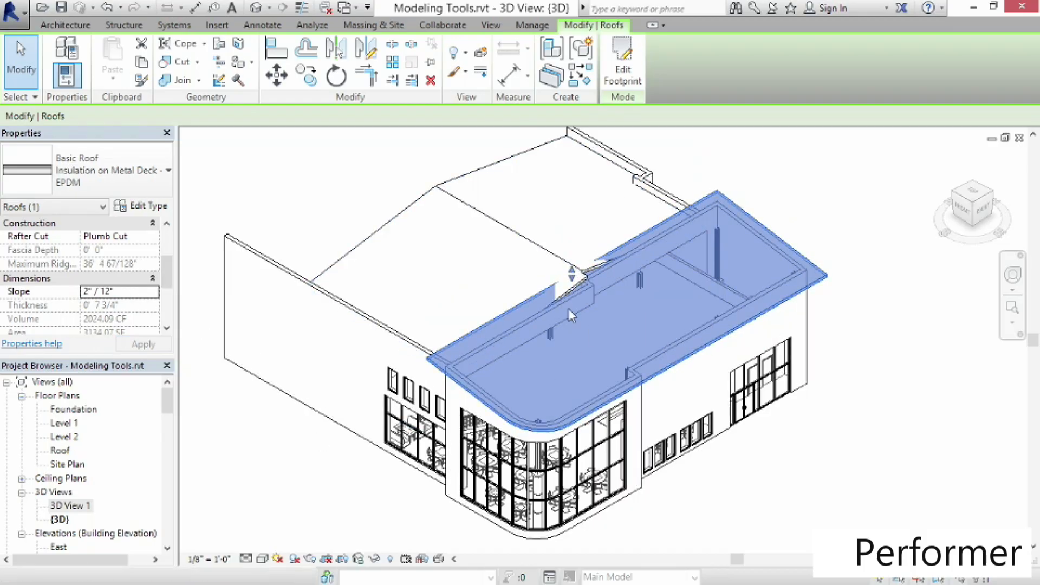
click(132, 291)
text(4)
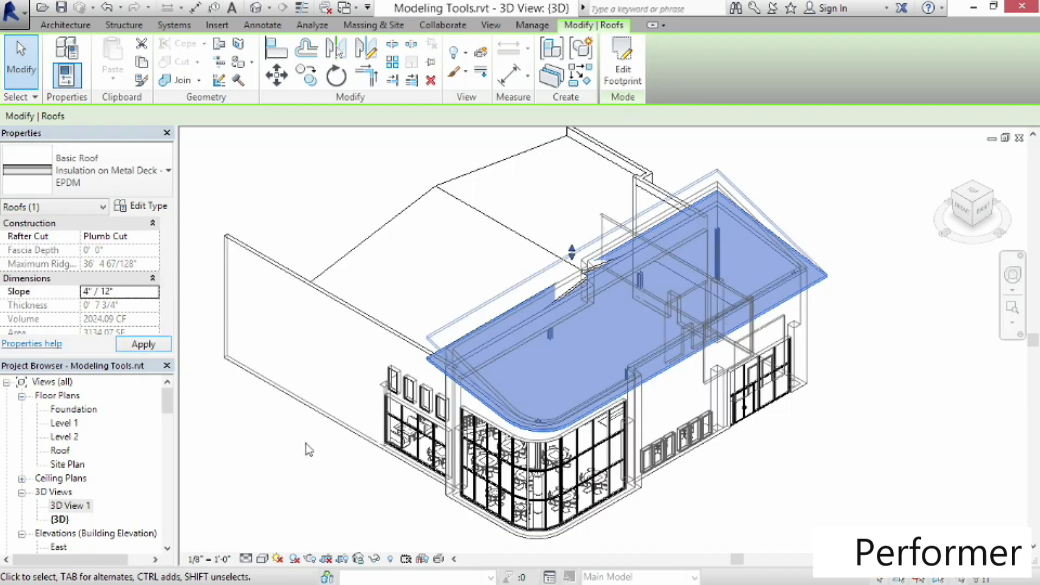
click(778, 464)
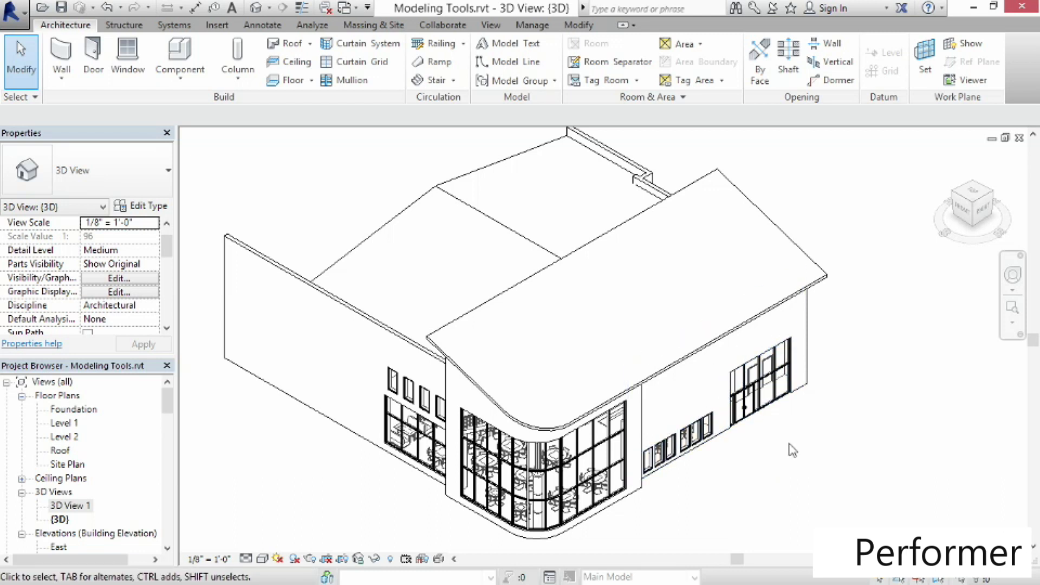
Open the Level 1 plan and sketch a rectangular roof-by-footprint boundary about 9'-6" by 10' over the east entry doors
double_click(60, 423)
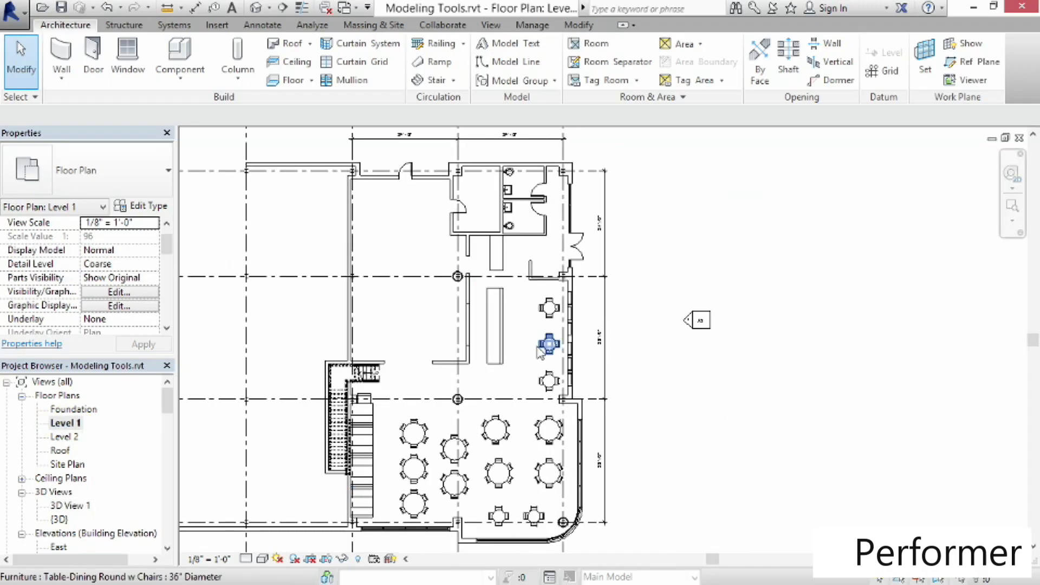
scroll(525, 308, up, 5)
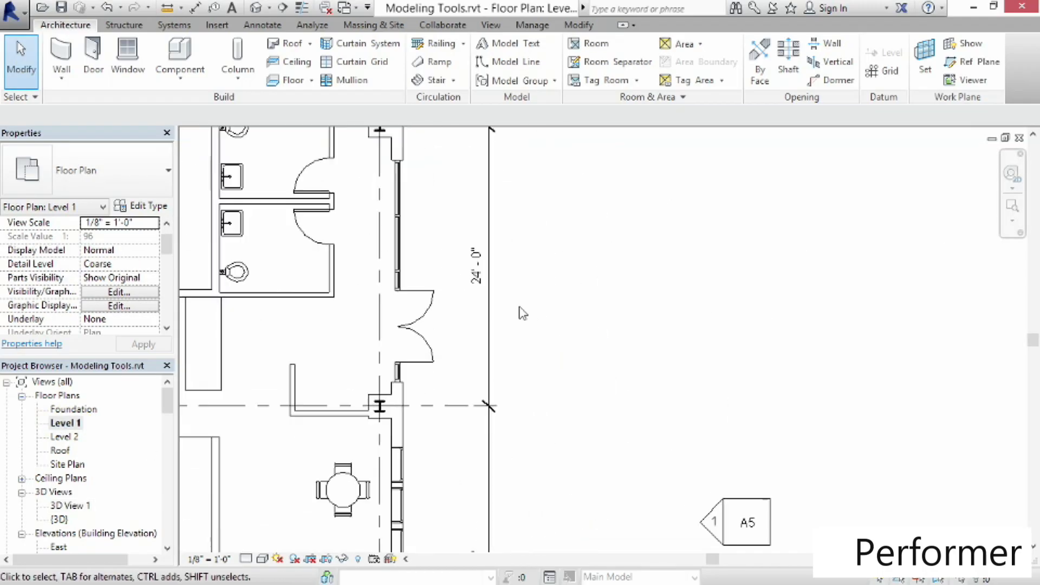
middle_drag(522, 307, 509, 332)
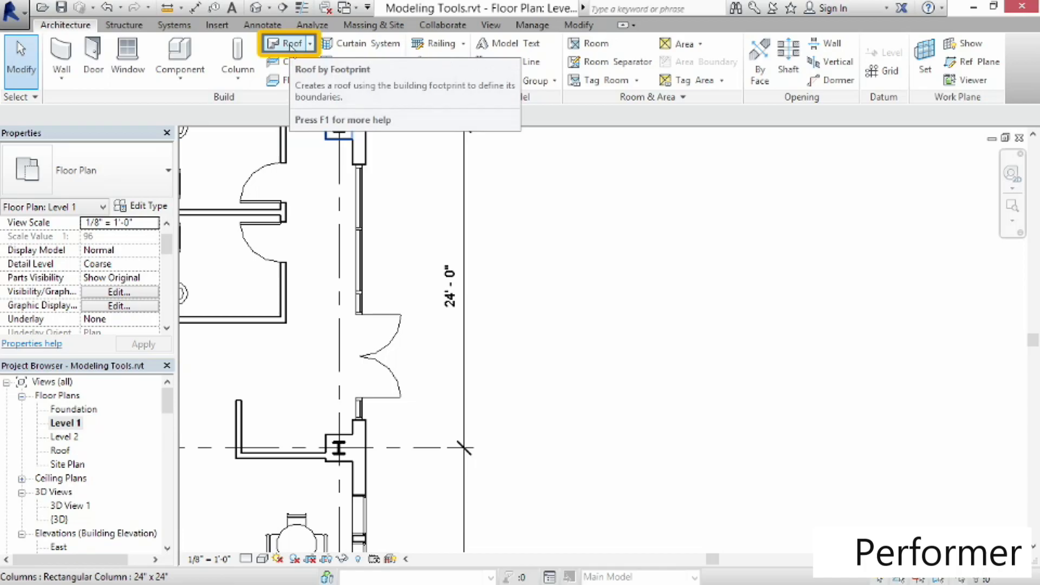
click(310, 44)
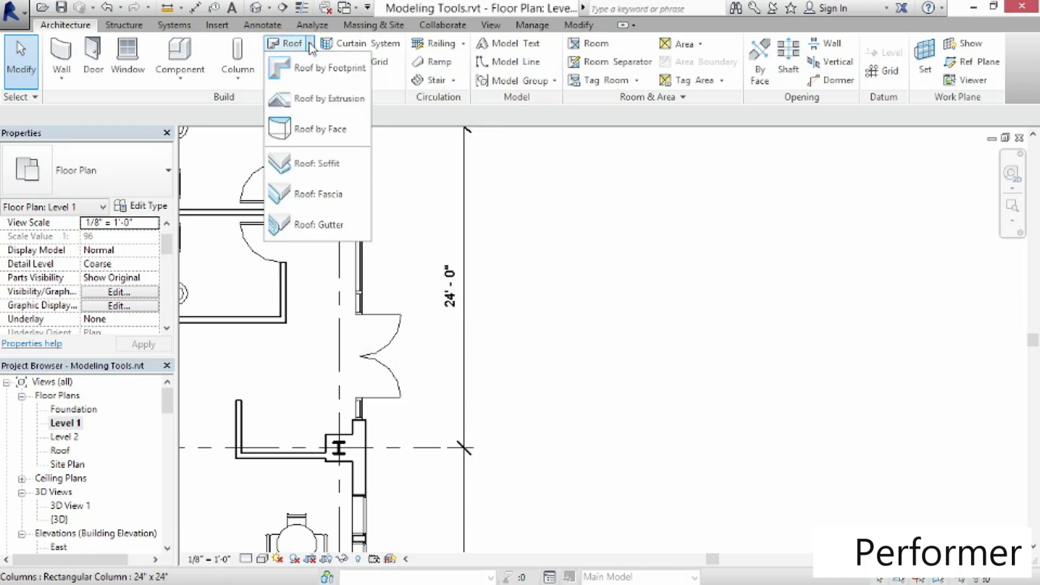
click(306, 81)
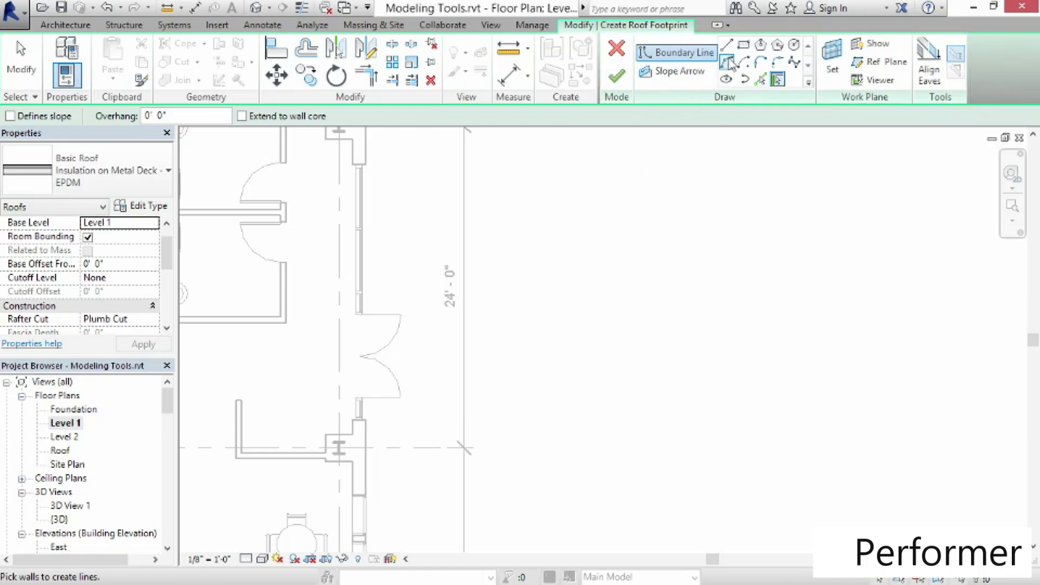
click(745, 46)
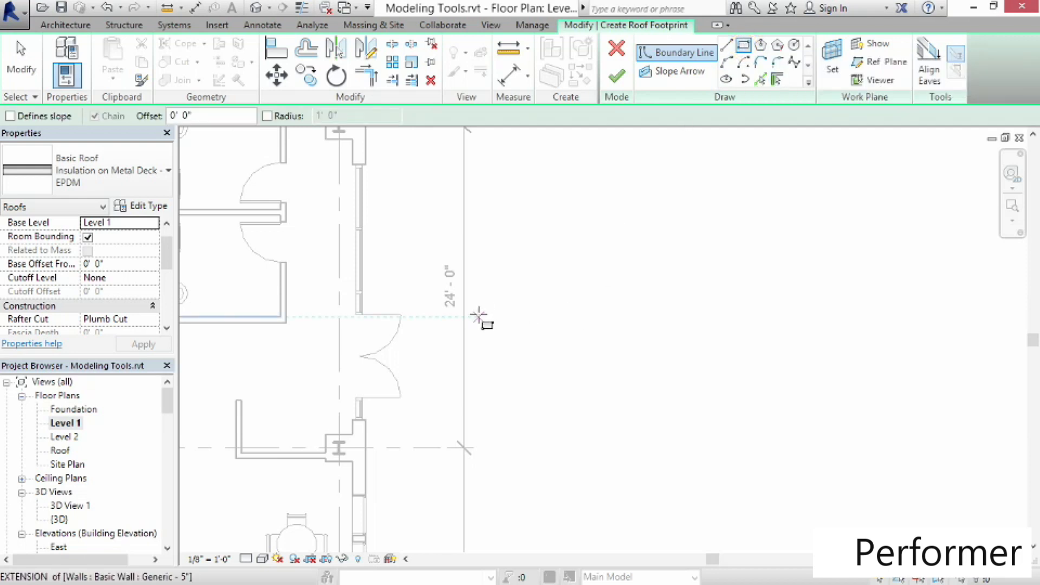
click(367, 295)
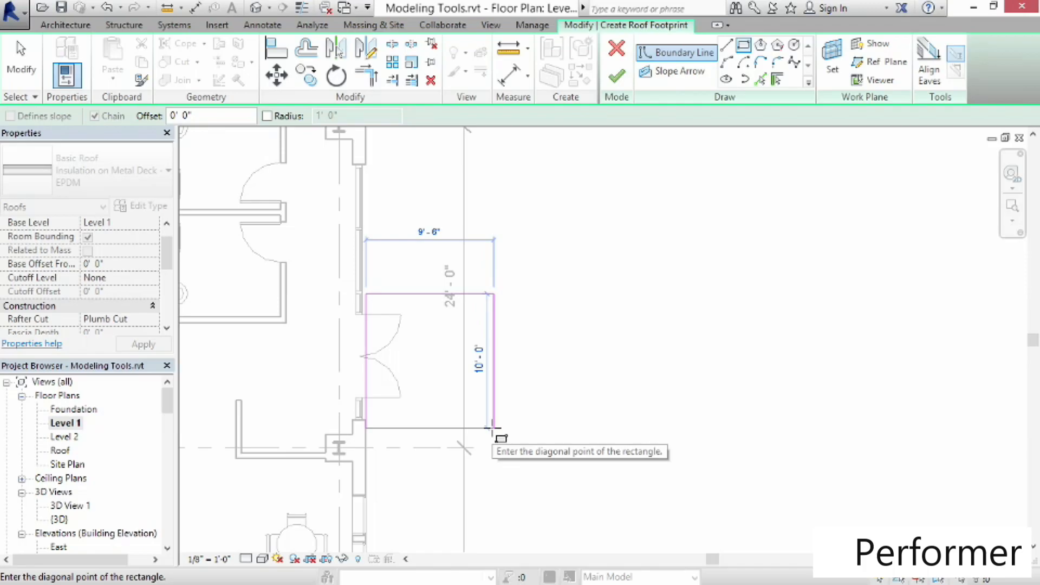
click(492, 428)
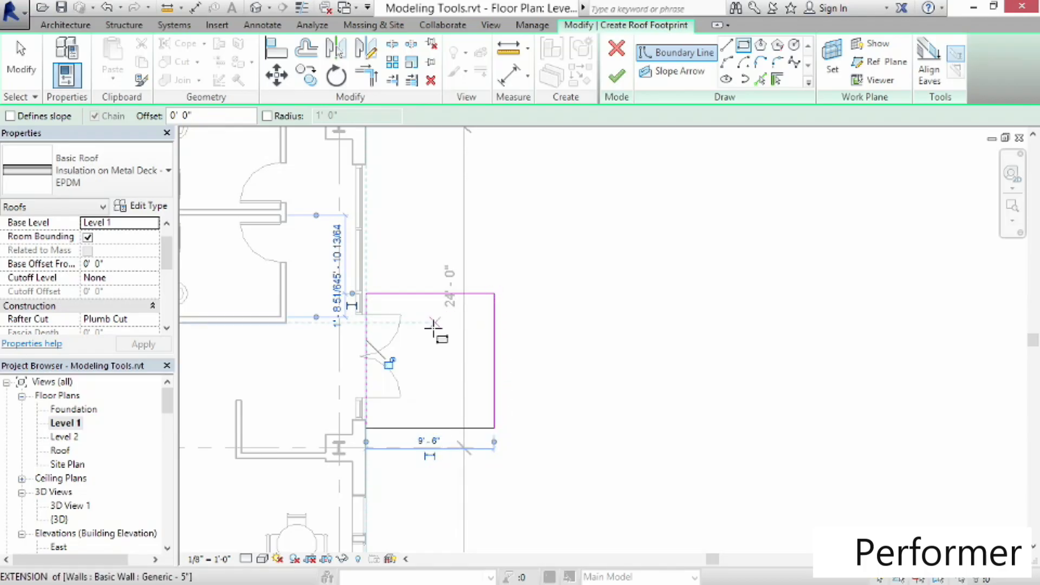
Select the top and bottom boundary lines of the entry roof sketch and make them slope-defining
click(38, 84)
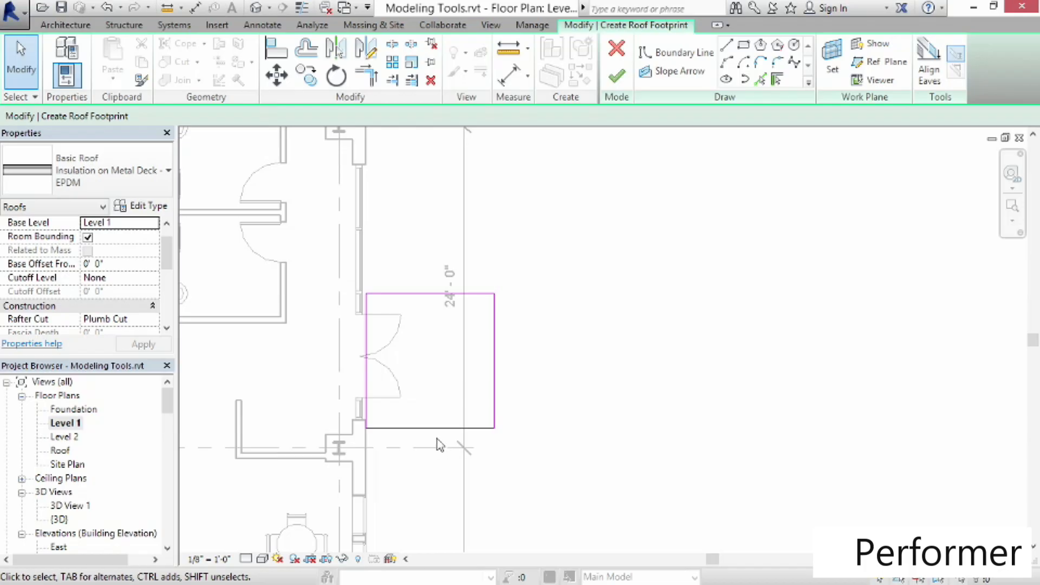
click(426, 280)
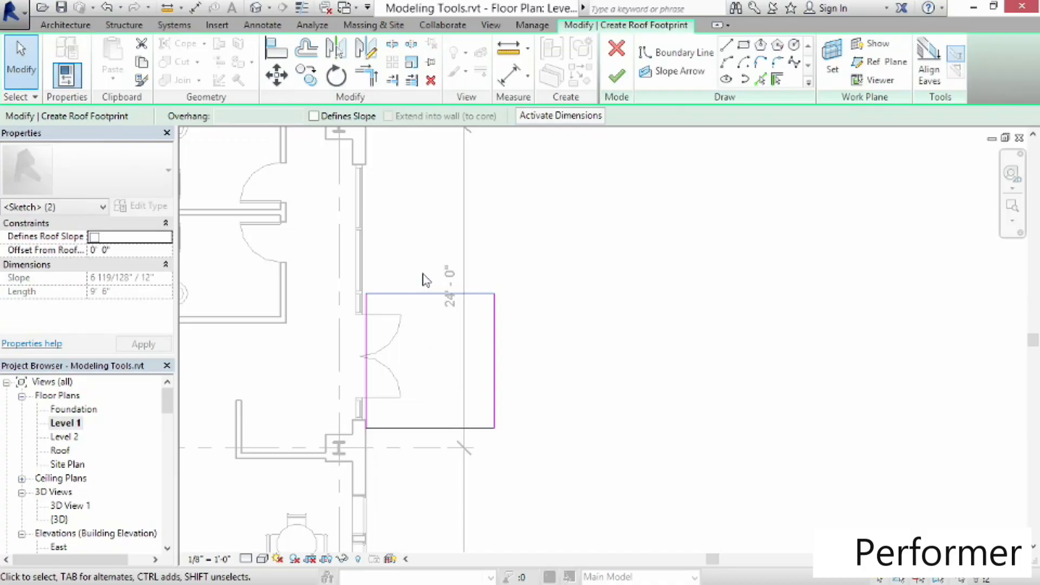
click(436, 446)
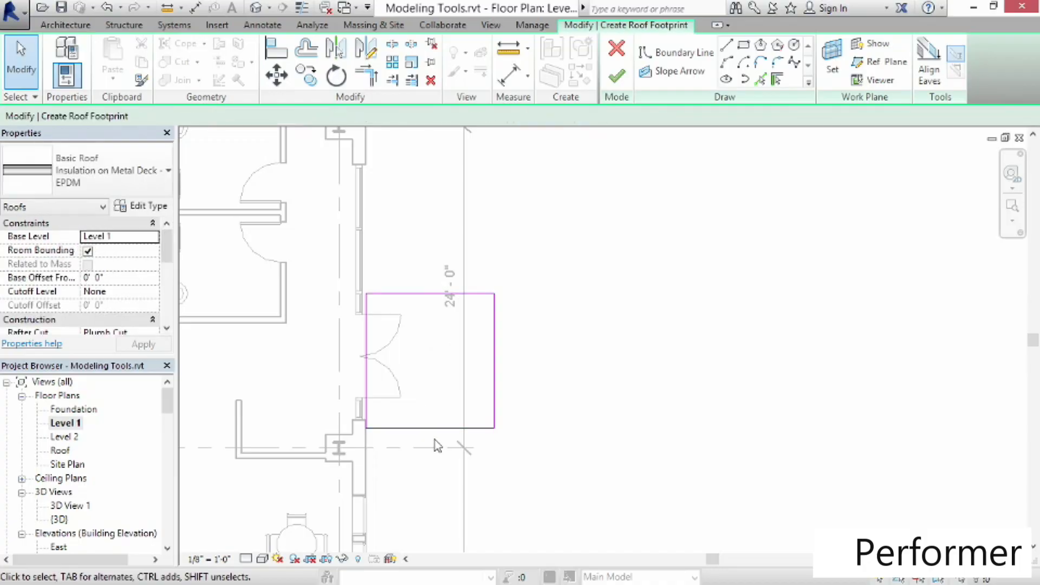
drag(428, 401, 426, 350)
mouse_move(426, 286)
mouse_down()
mouse_move(469, 286)
mouse_move(412, 291)
mouse_up()
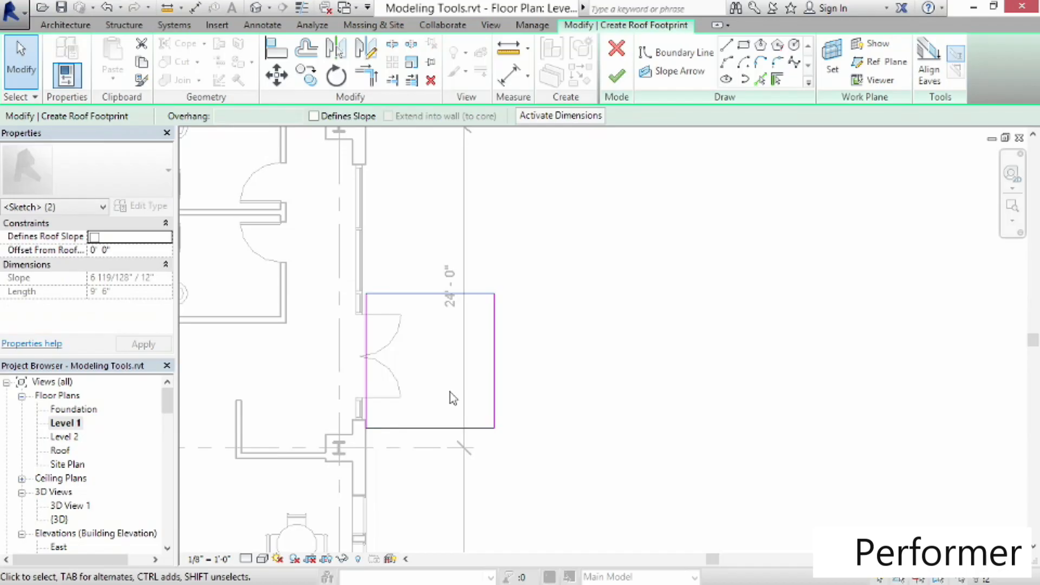
click(314, 117)
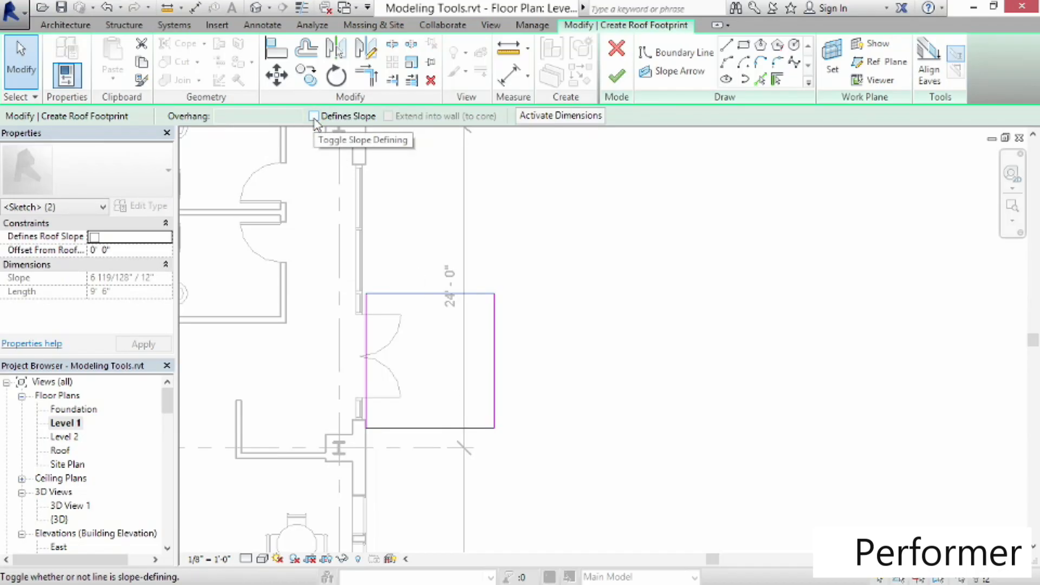
click(314, 117)
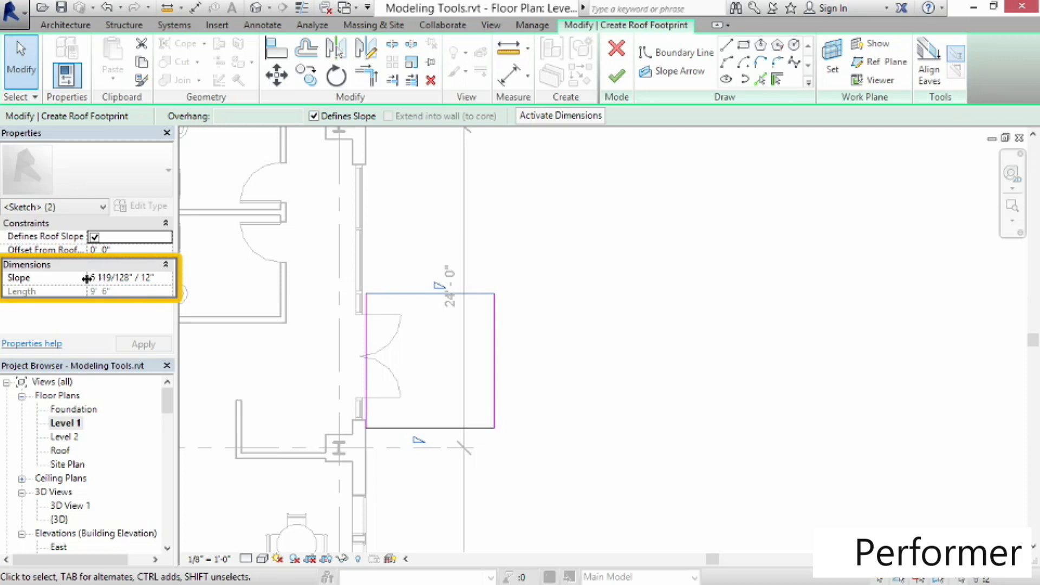
Set the slope of those two boundary lines to 4" / 12" and finish the roof footprint
drag(158, 278, 74, 277)
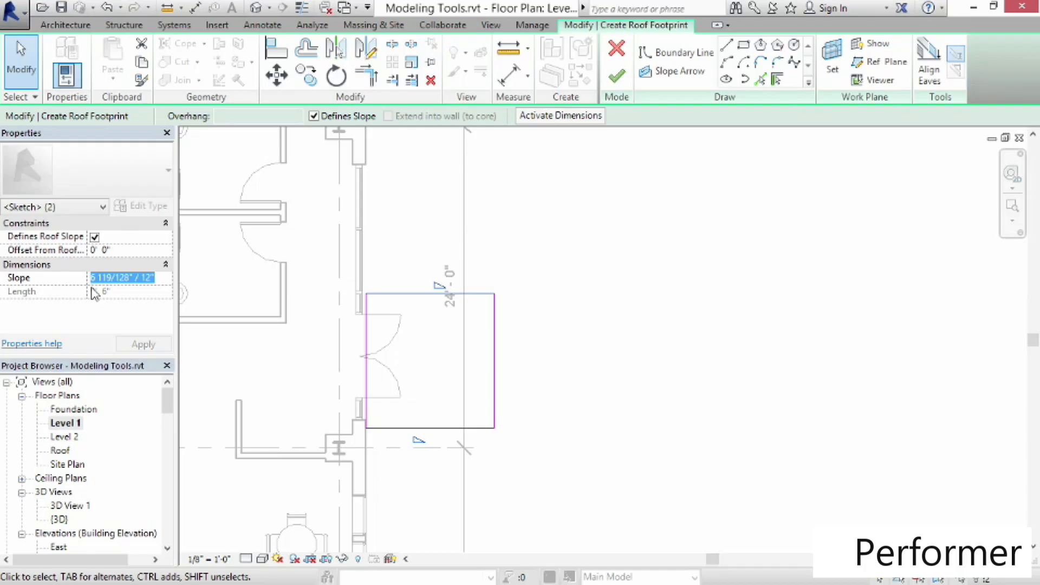
text(4)
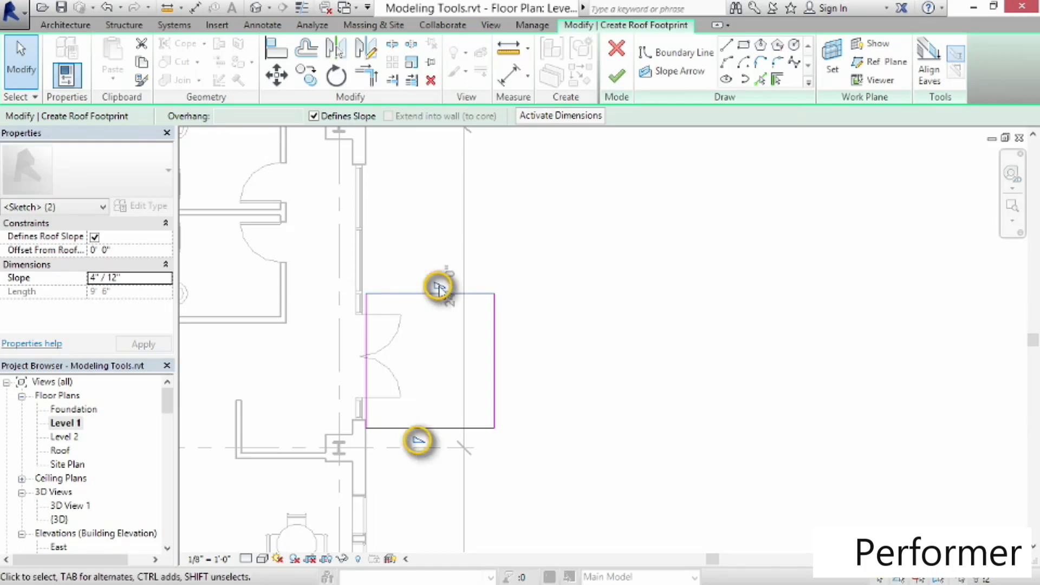
click(623, 86)
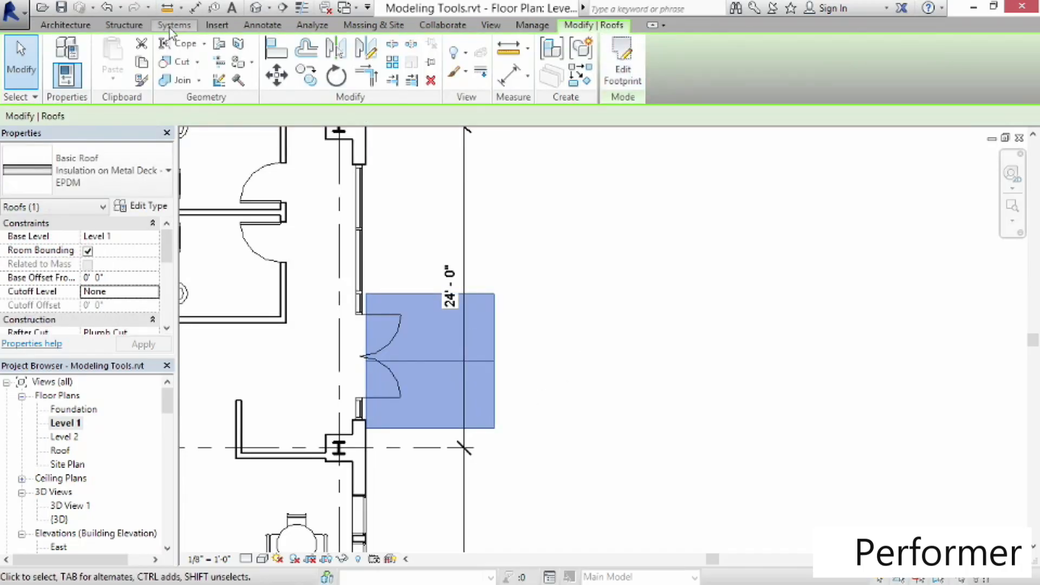
Open the 3D view and change the new entry roof's base level to Level 2
click(256, 8)
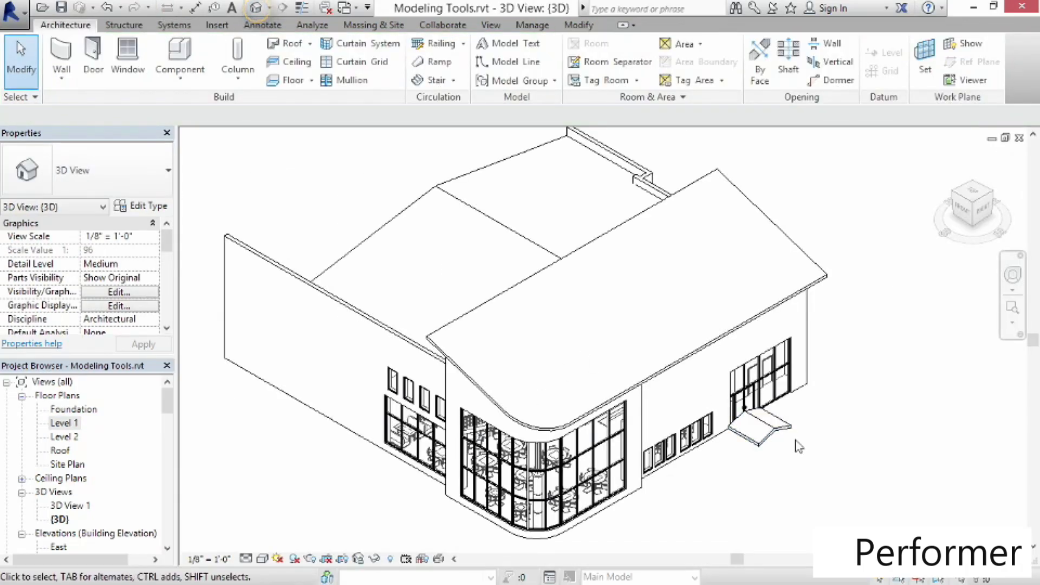
scroll(796, 450, up, 5)
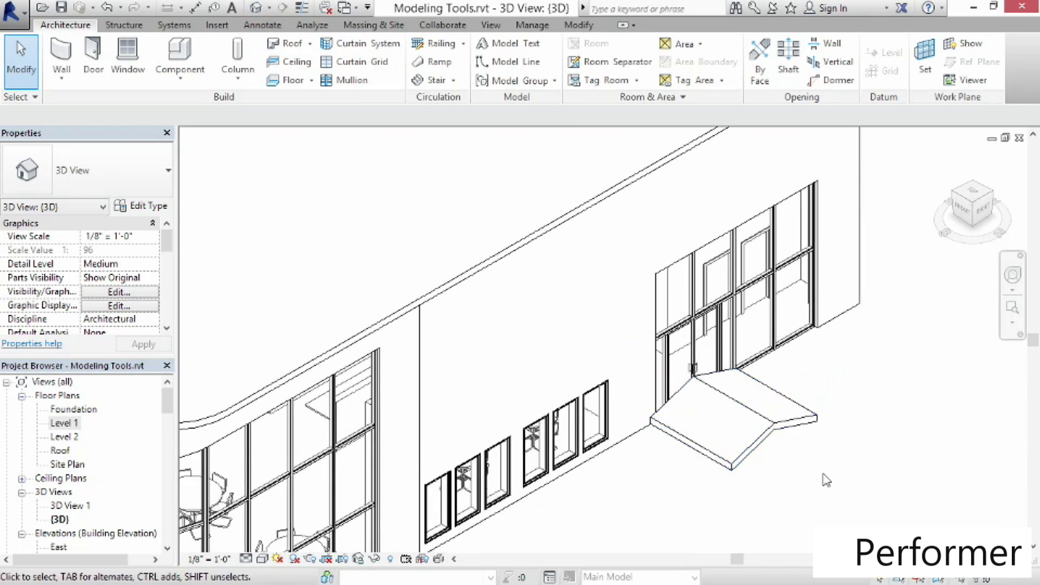
click(769, 440)
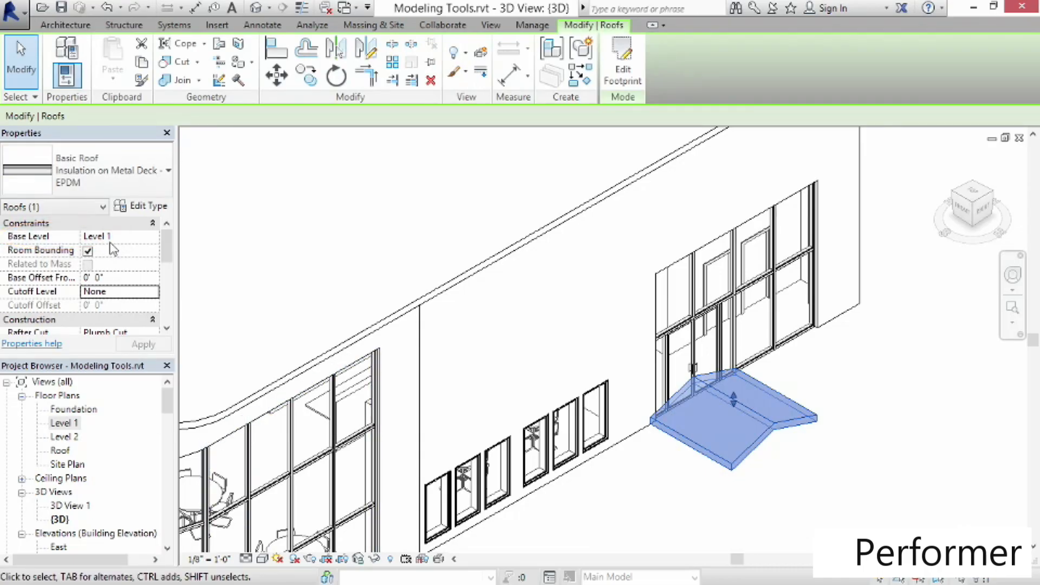
click(154, 238)
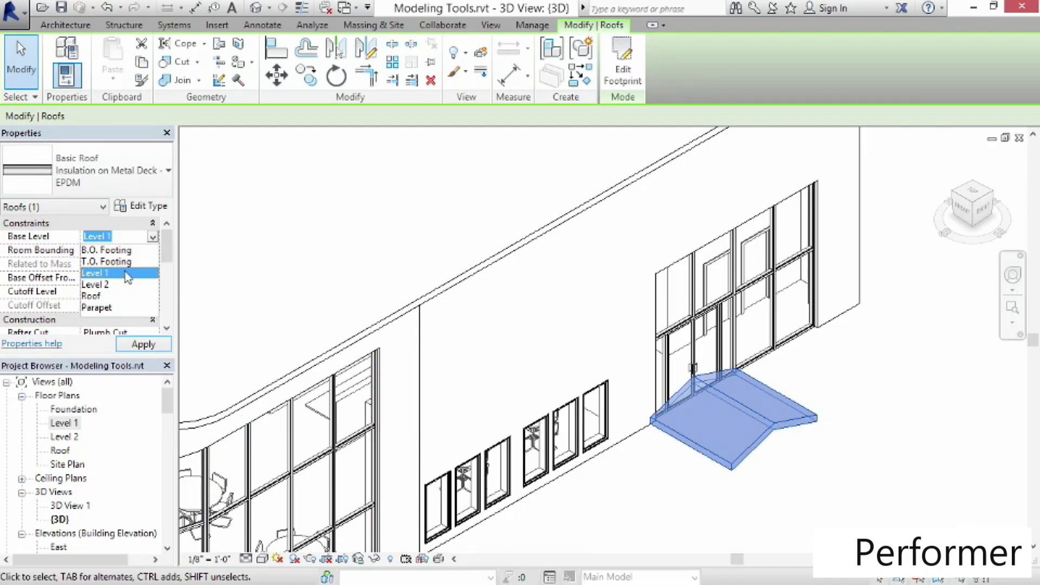
click(112, 286)
click(710, 491)
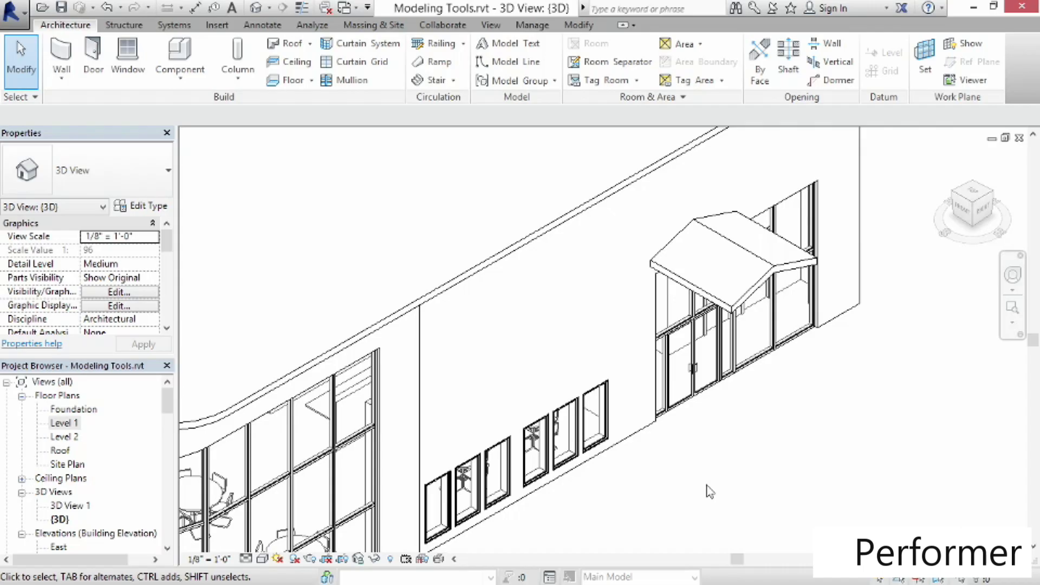
Examine the west storefront curtain wall and cycle through the overlapping elements beneath the cursor
scroll(724, 457, down, 3)
middle_drag(699, 486, 823, 433)
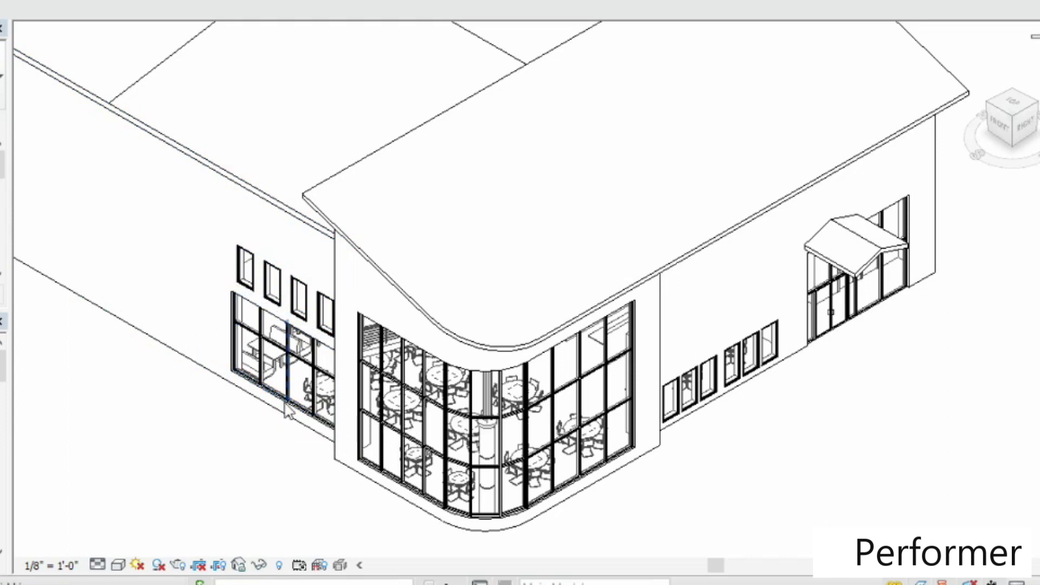
click(290, 413)
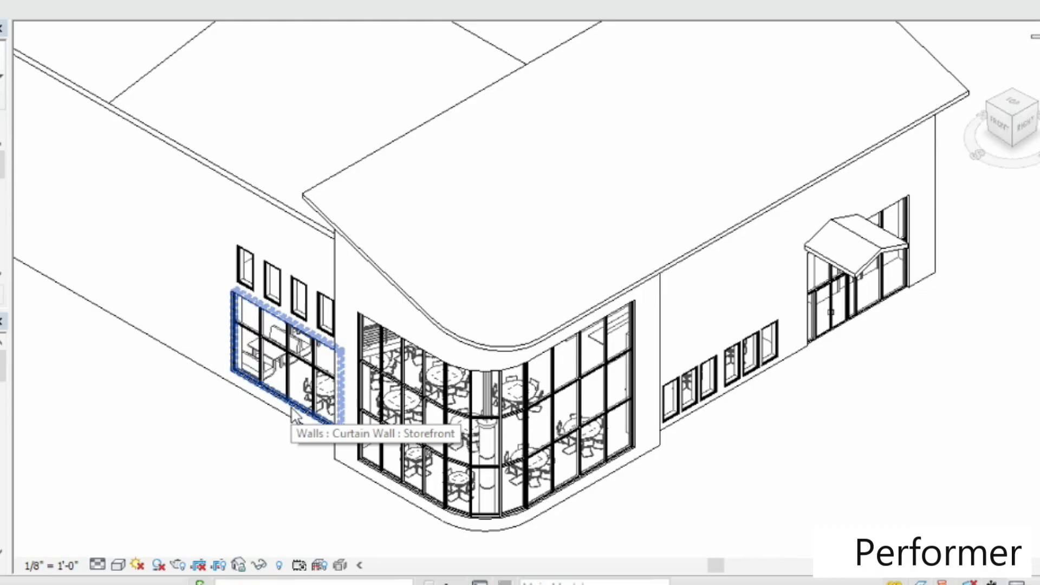
key(Tab)
key(Tab)
key(Tab)
key(Tab)
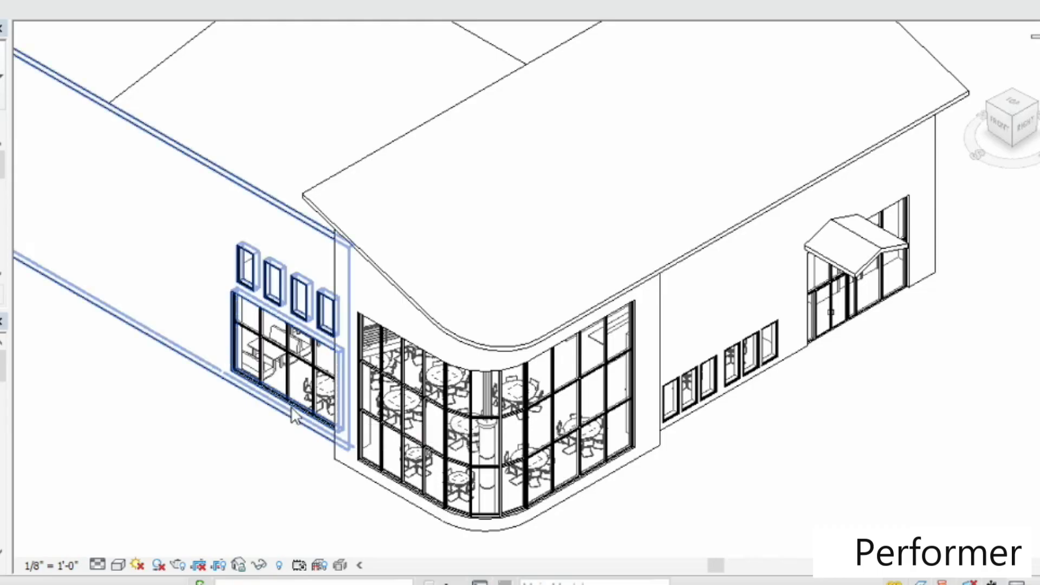
key(Tab)
key(Tab)
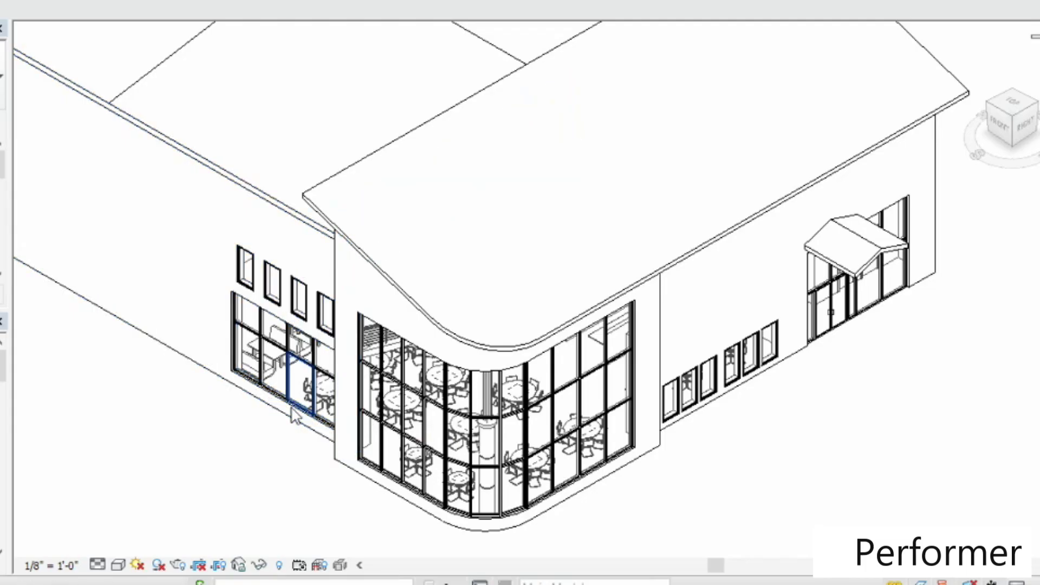
click(293, 415)
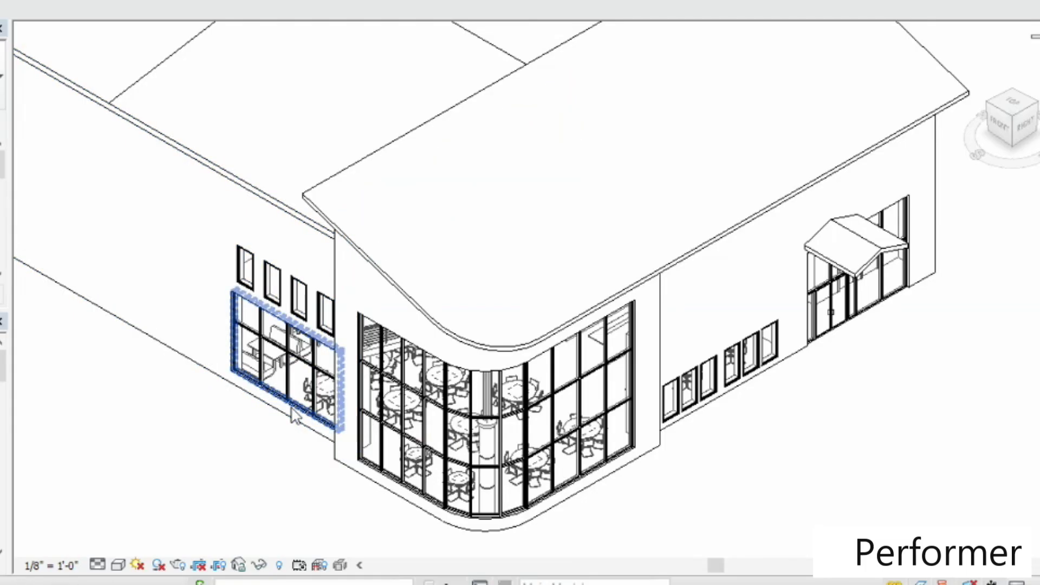
key(Tab)
key(Tab)
key(Tab)
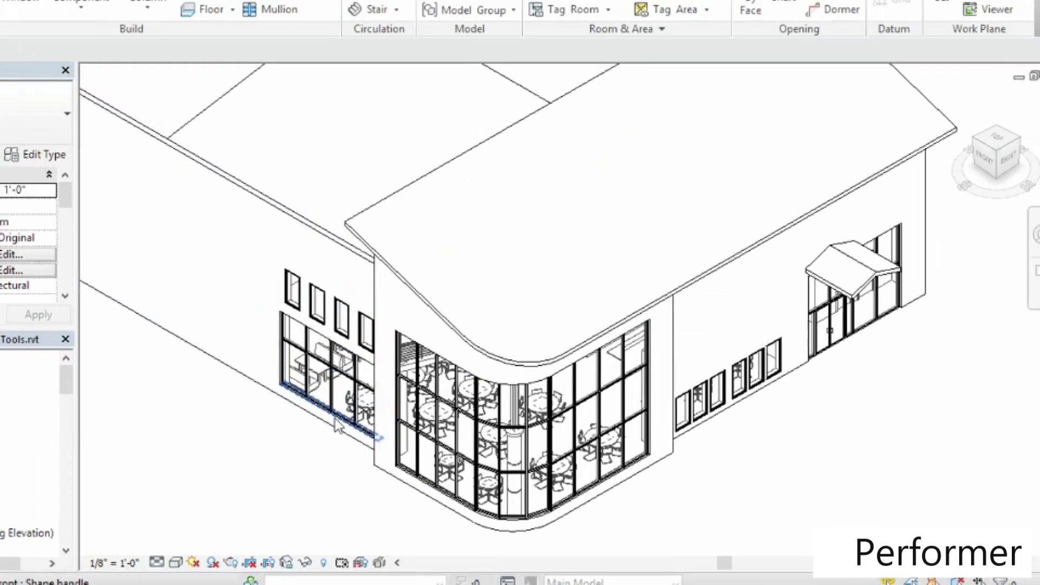
click(337, 425)
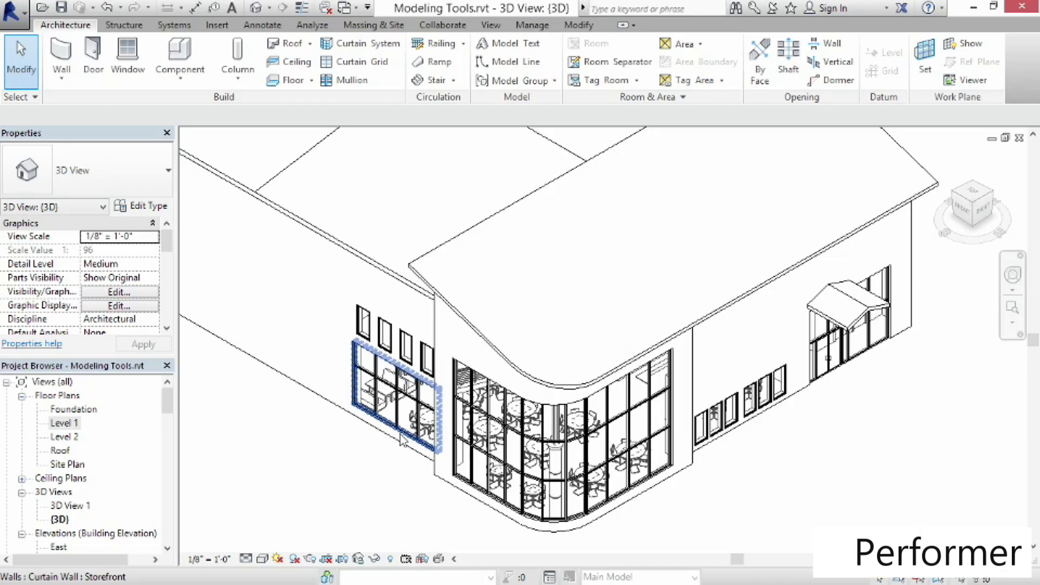
key(Escape)
Open the Level 1 plan and change the two short L-shaped walls near the entry to Curtain Wall: Storefront
click(70, 426)
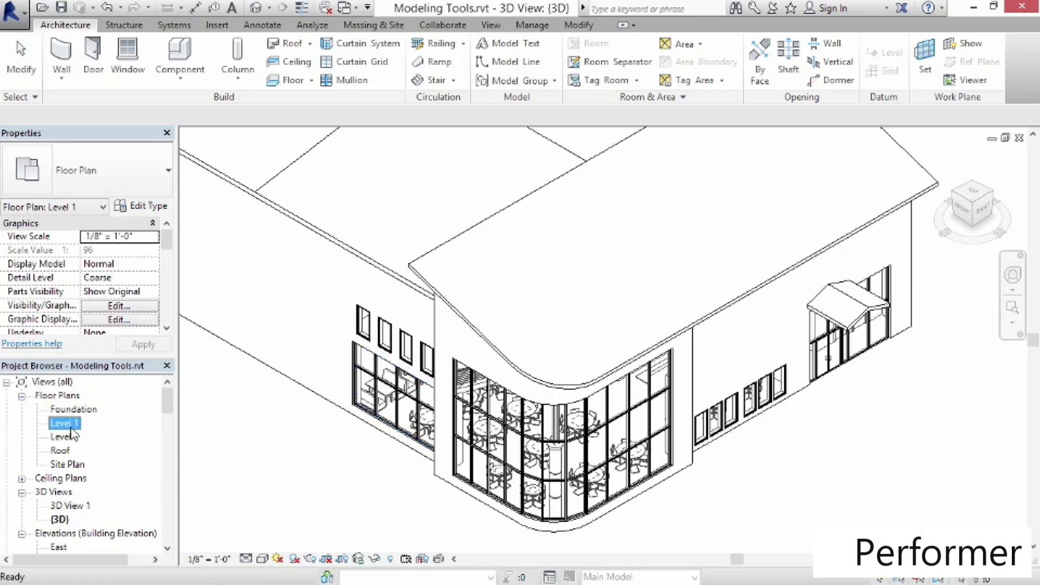
double_click(61, 427)
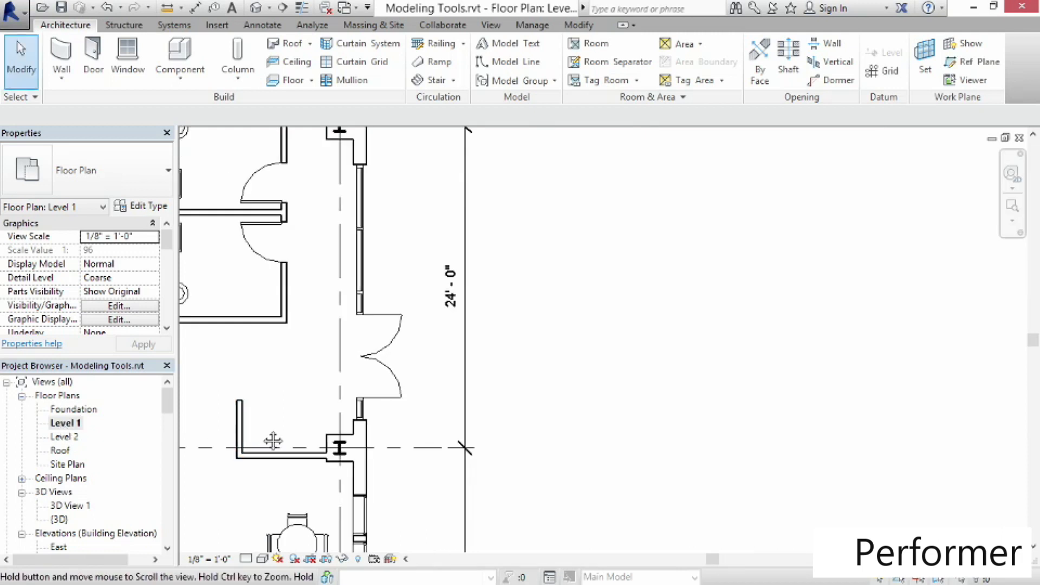
middle_drag(271, 439, 536, 367)
scroll(537, 372, up, 3)
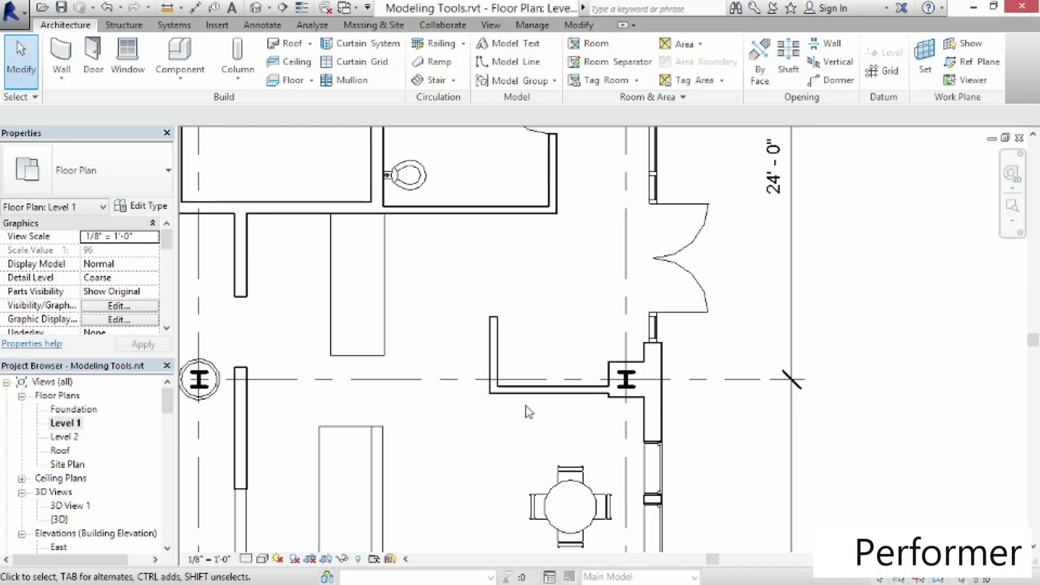
drag(523, 403, 476, 384)
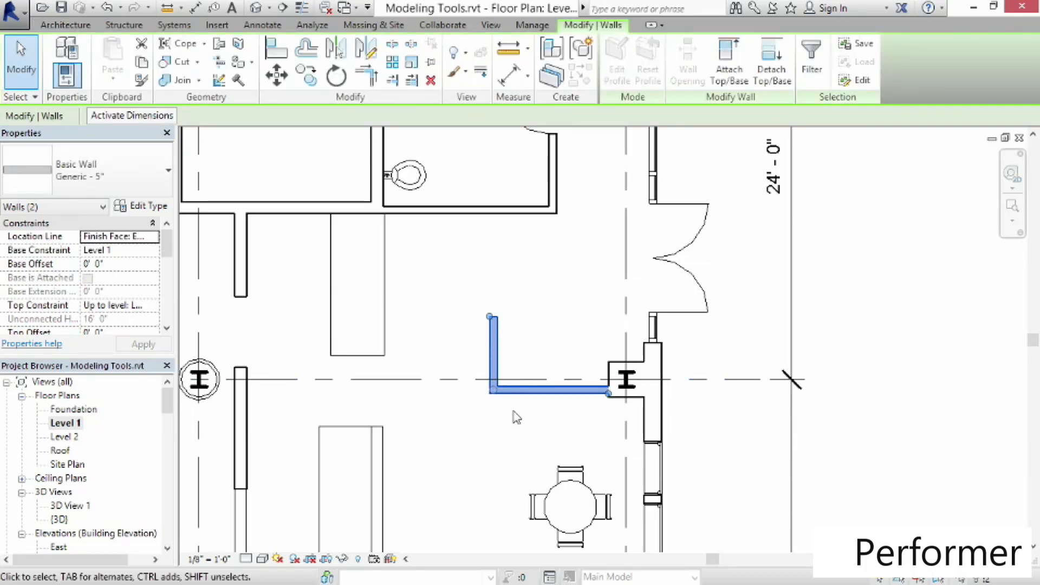
click(512, 416)
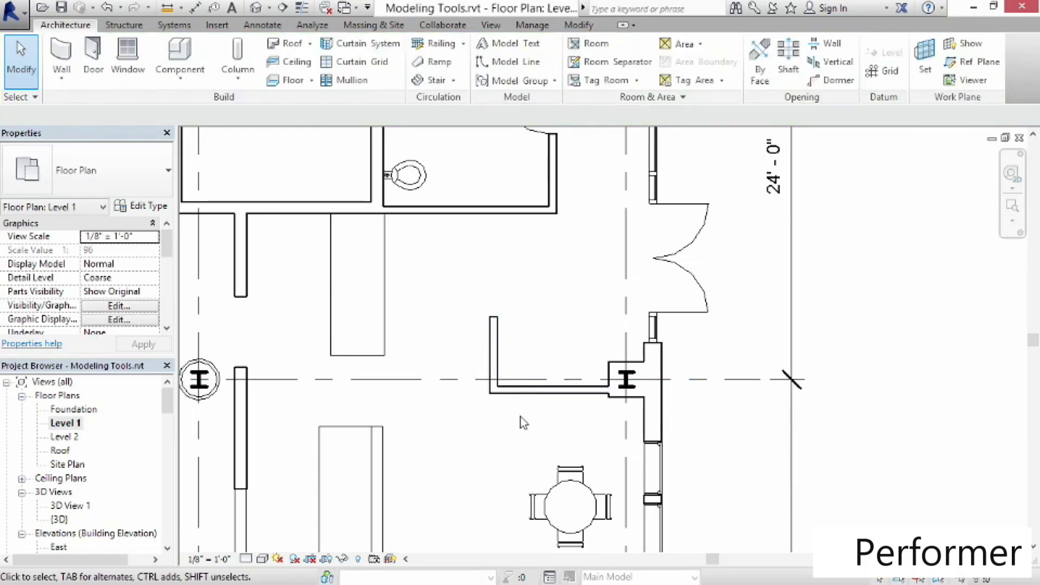
drag(517, 413, 479, 391)
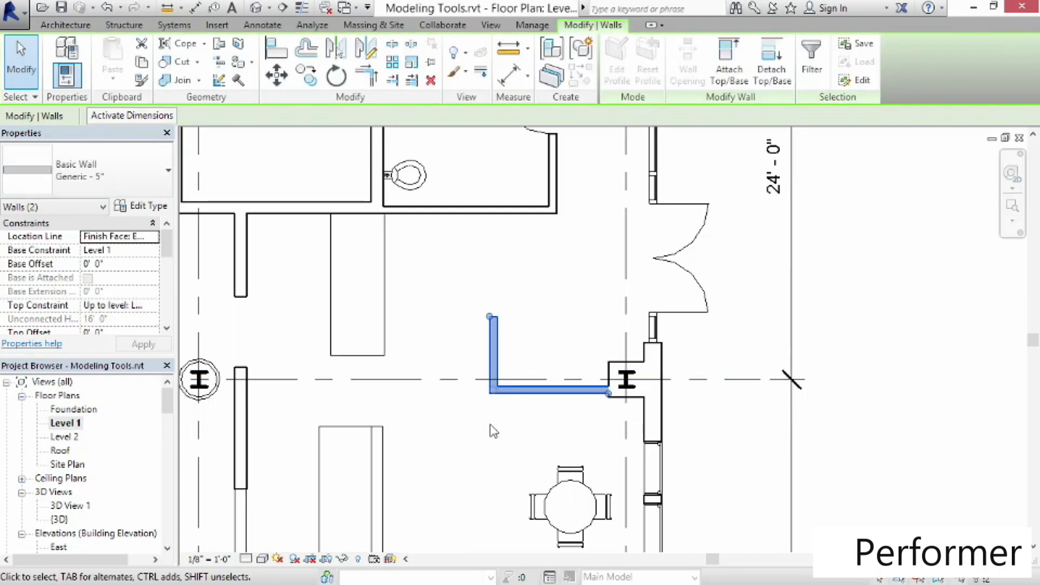
click(16, 207)
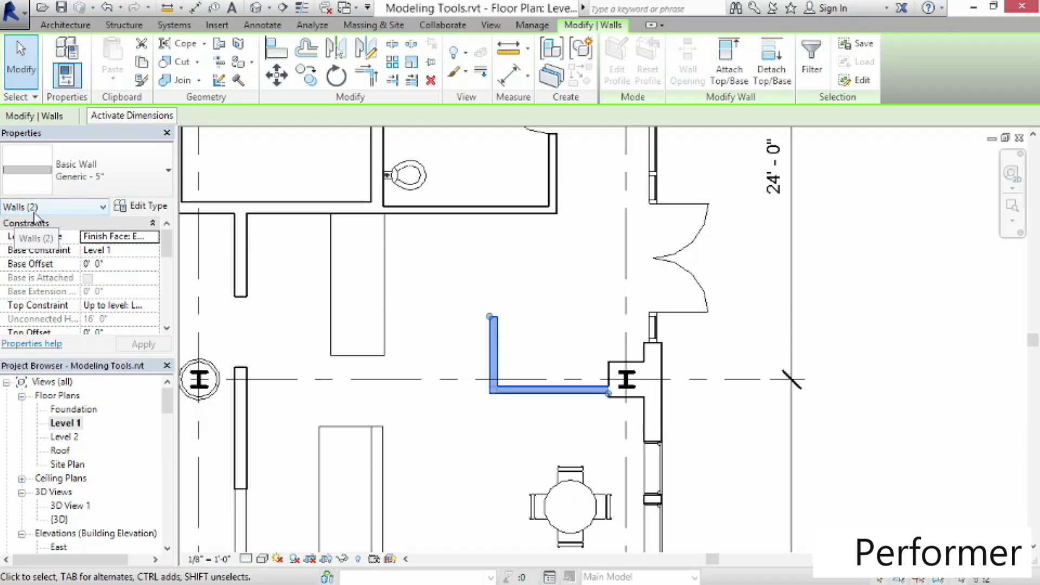
click(134, 190)
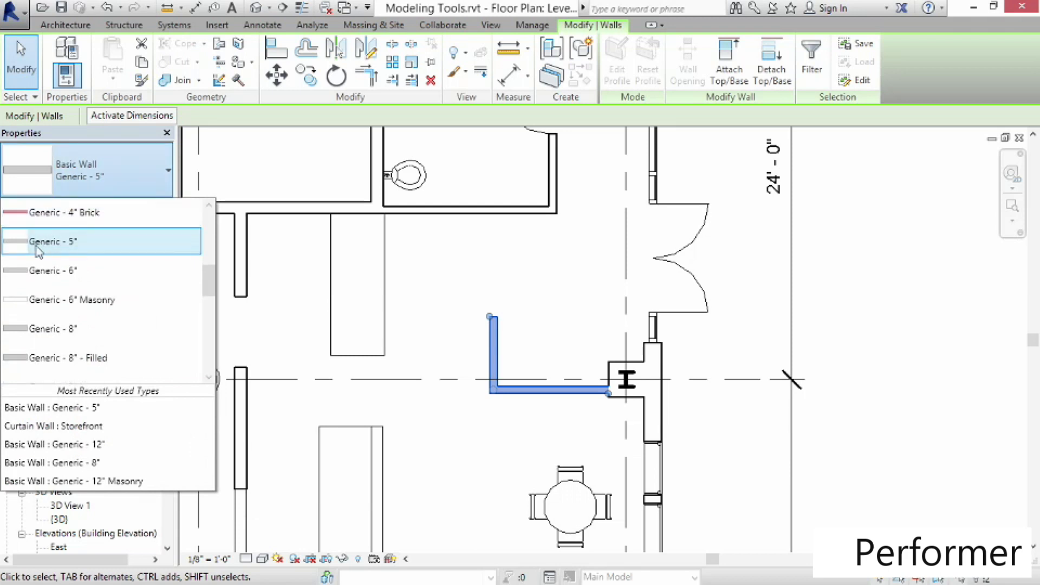
drag(205, 277, 206, 352)
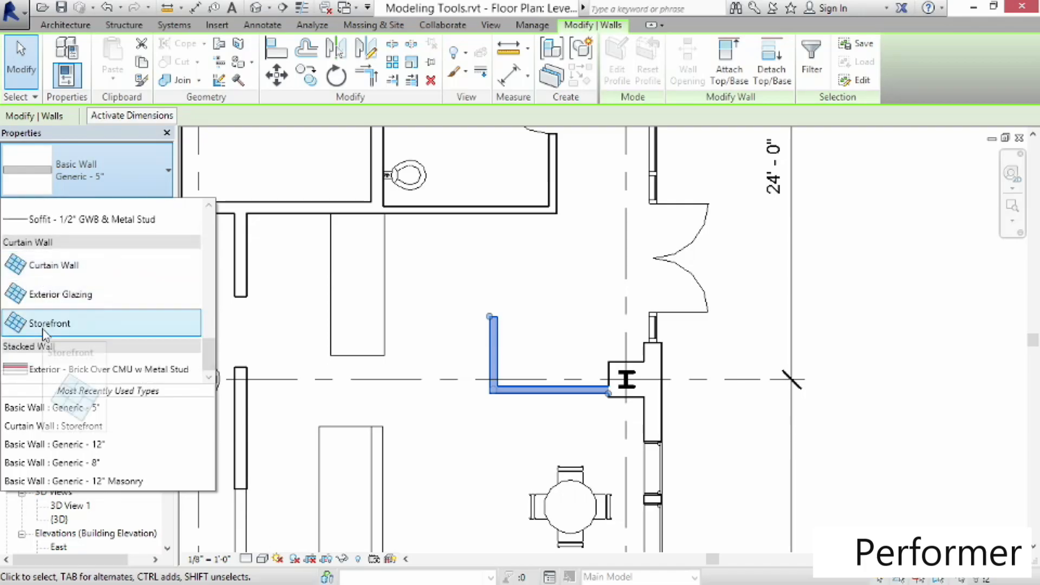
click(16, 325)
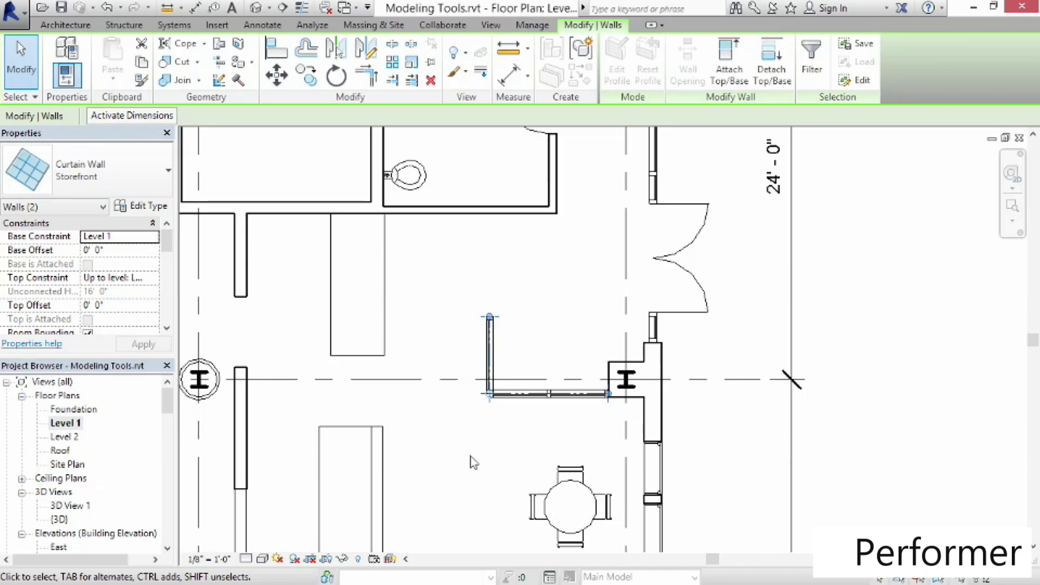
click(472, 460)
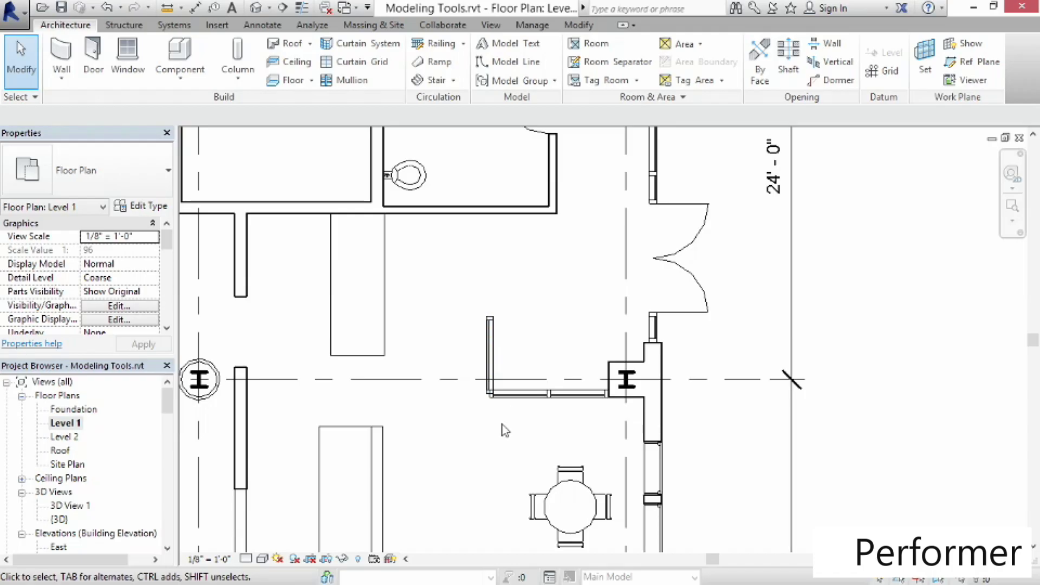
scroll(503, 430, down, 2)
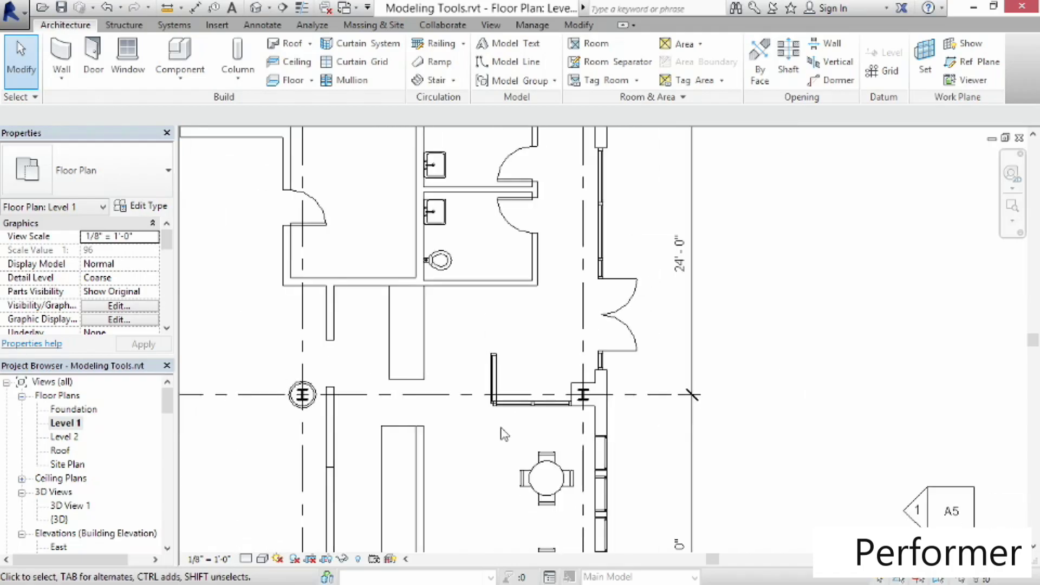
scroll(504, 434, down, 1)
middle_drag(459, 516, 853, 79)
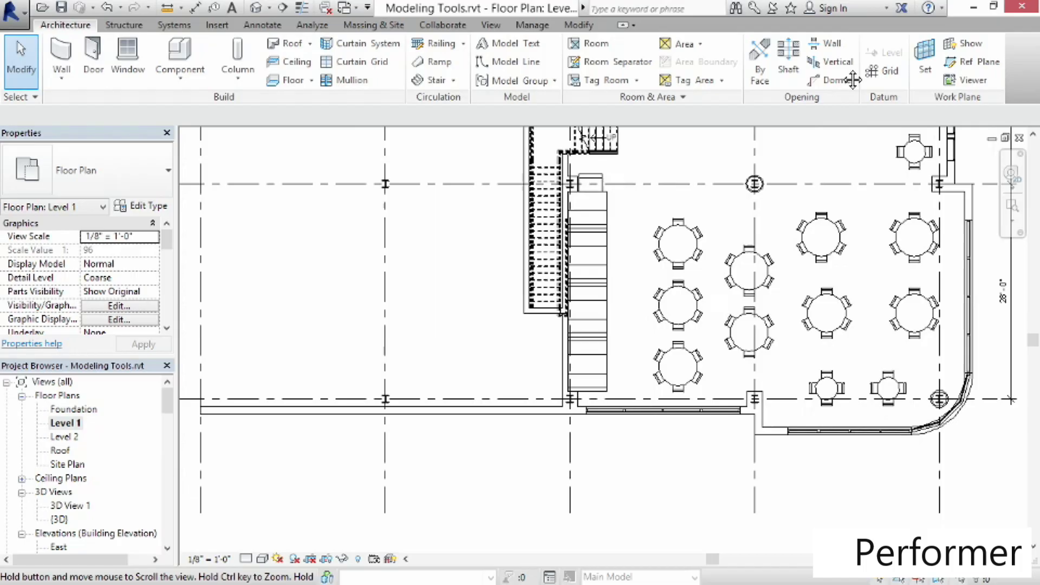
scroll(484, 425, up, 2)
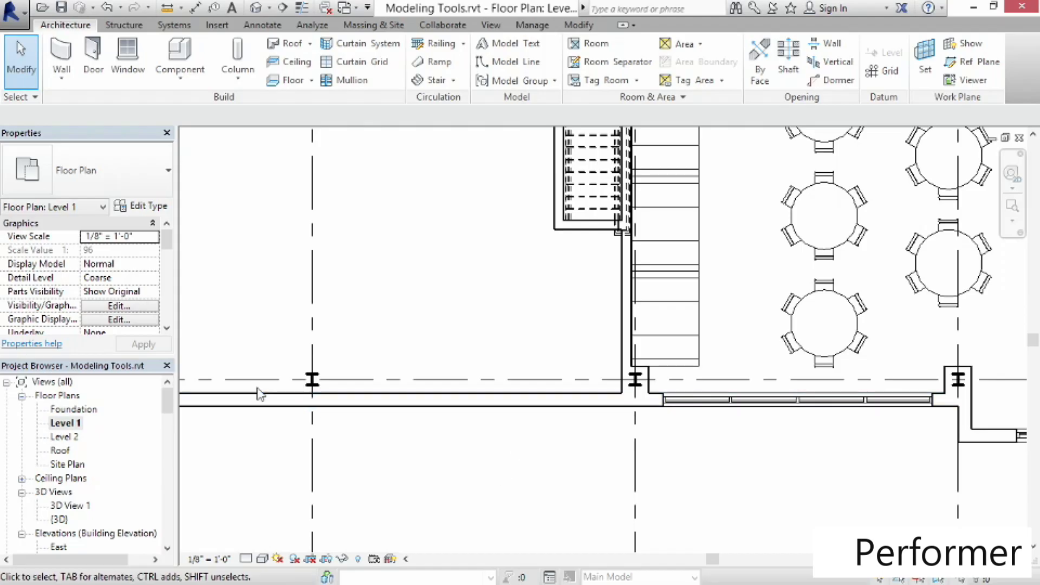
Draw a Curtain Wall: Storefront about 19'-0" long along the south exterior wall of Level 1 between the grid lines
click(64, 57)
click(97, 174)
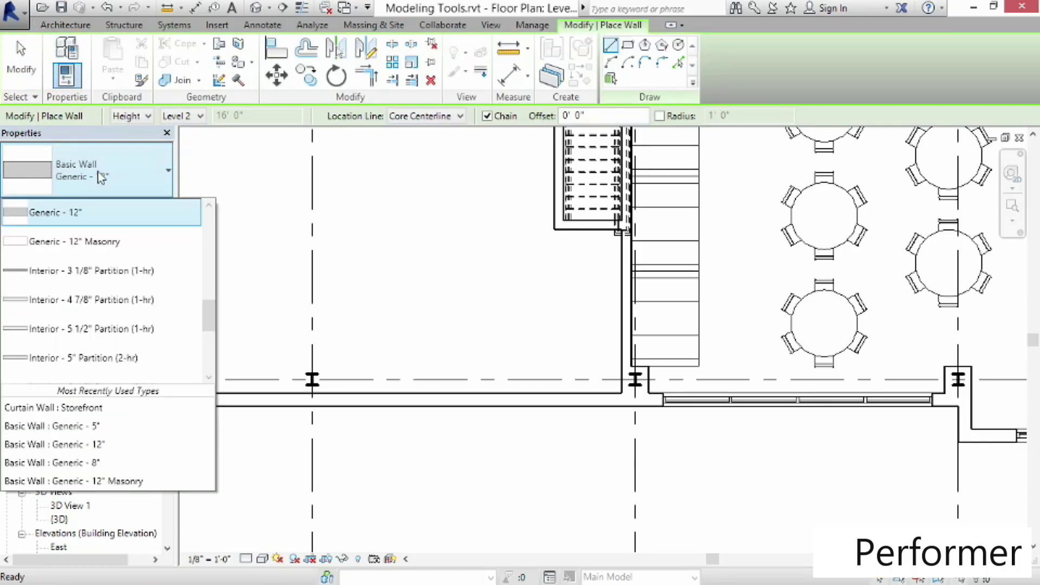
scroll(141, 335, down, 3)
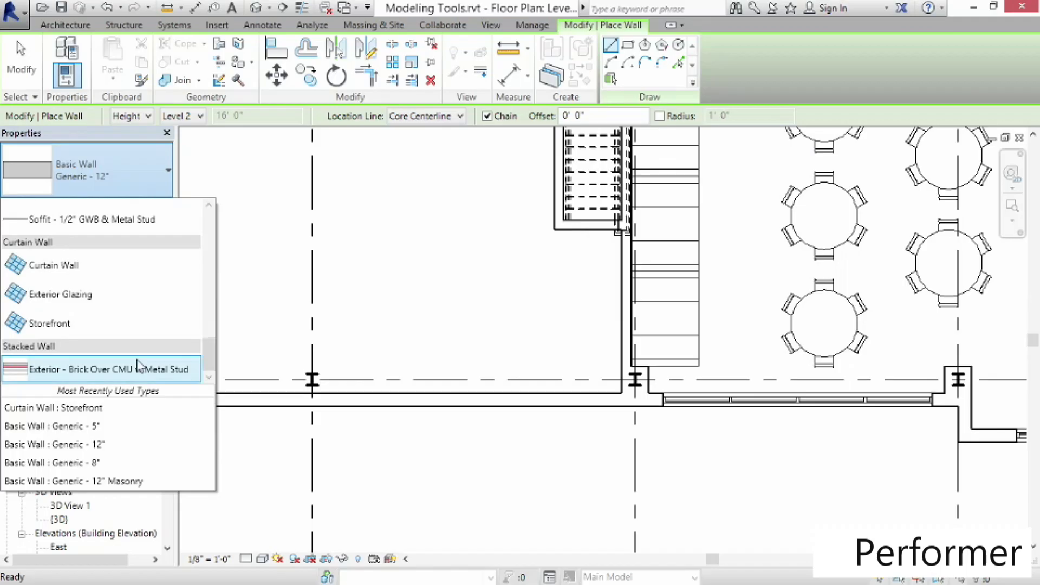
click(39, 332)
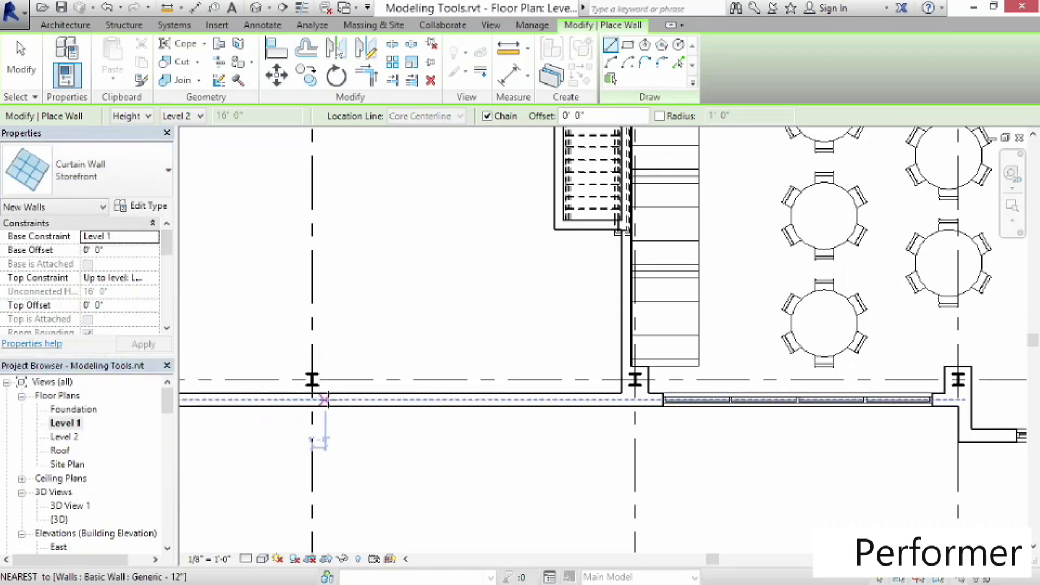
click(331, 400)
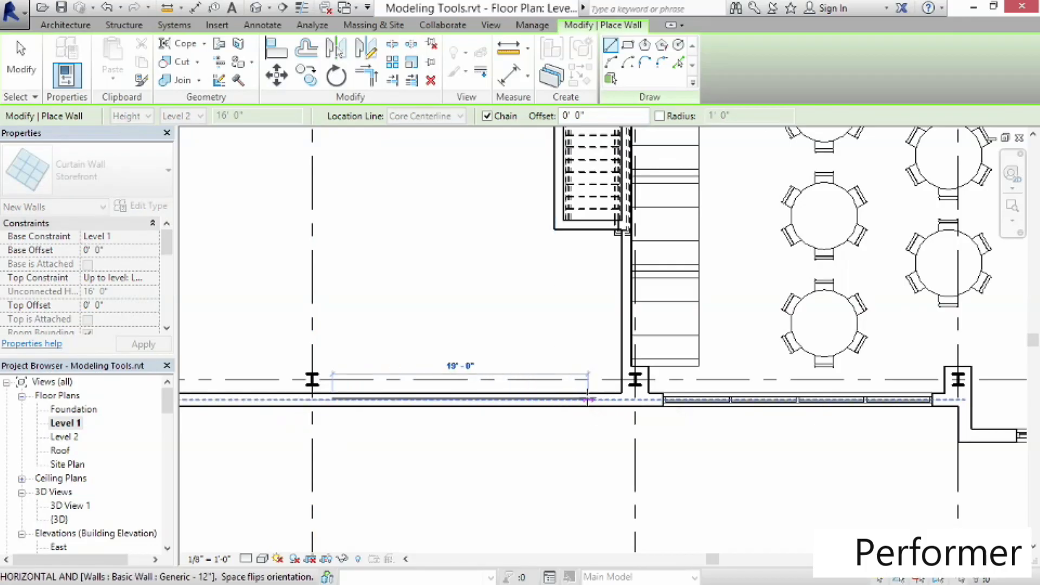
click(587, 400)
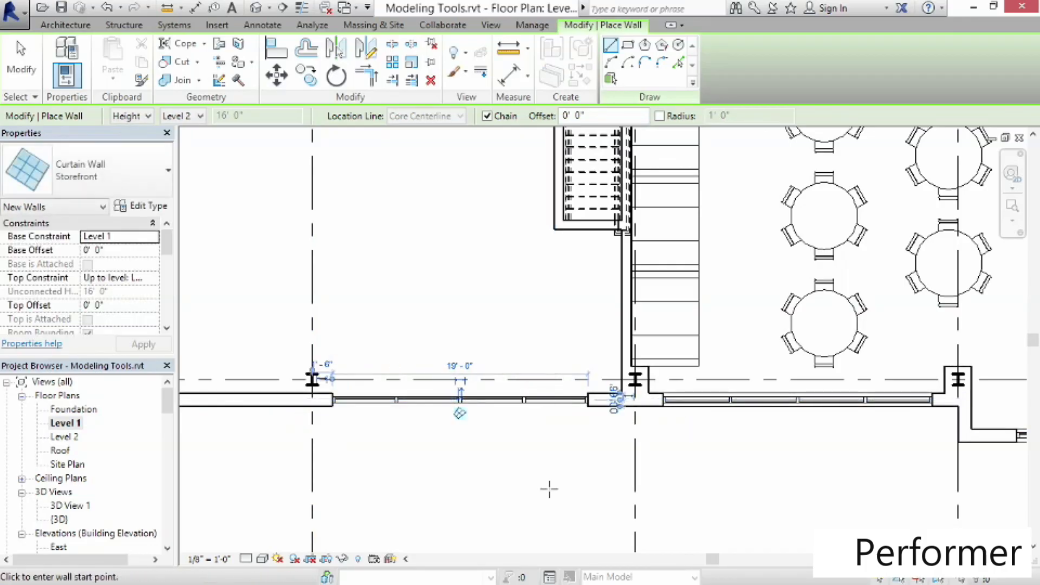
scroll(504, 443, up, 2)
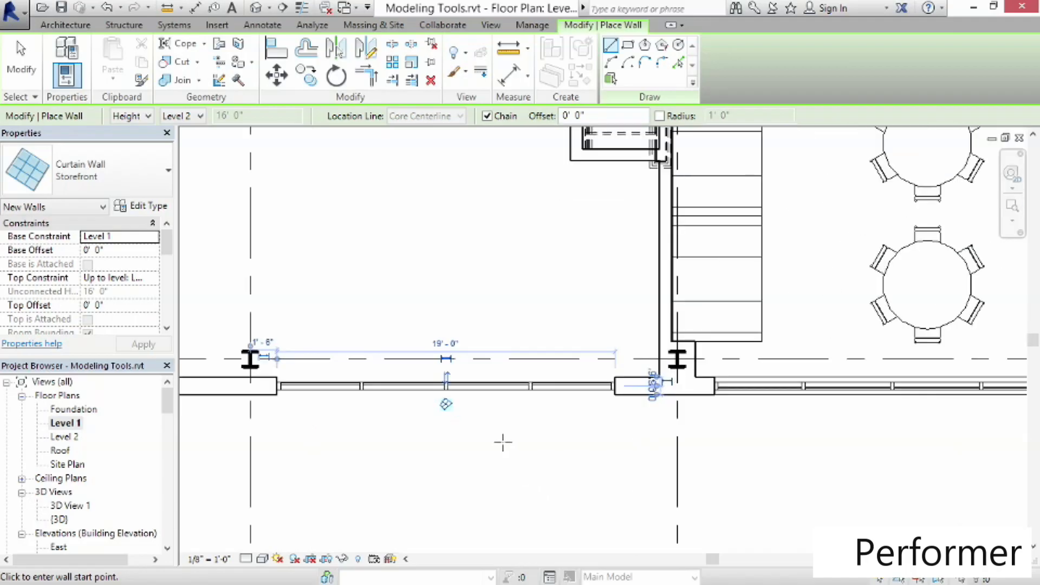
click(446, 378)
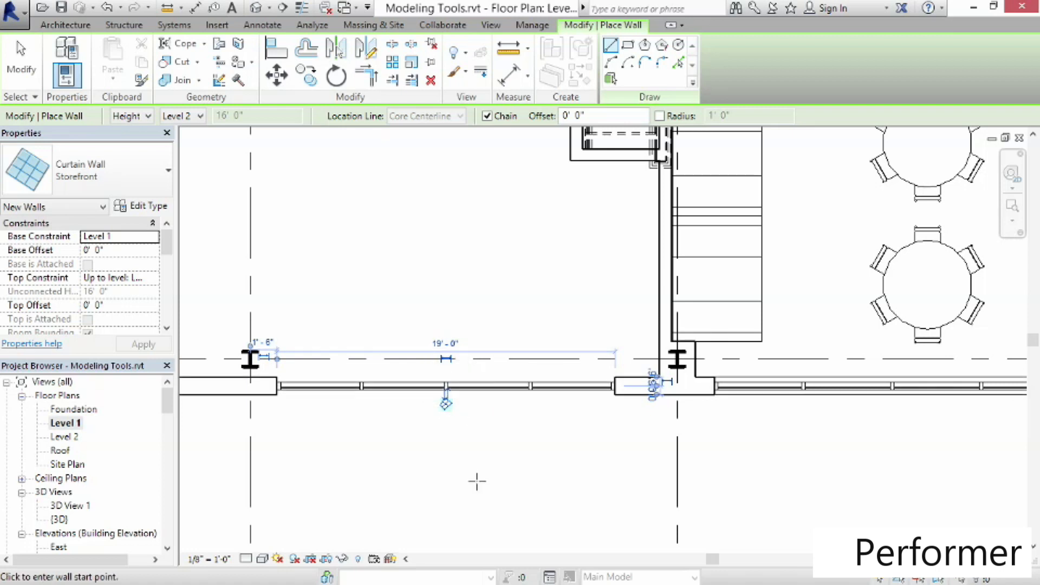
In the 3D view, set the new storefront wall's base offset to 2'
click(253, 8)
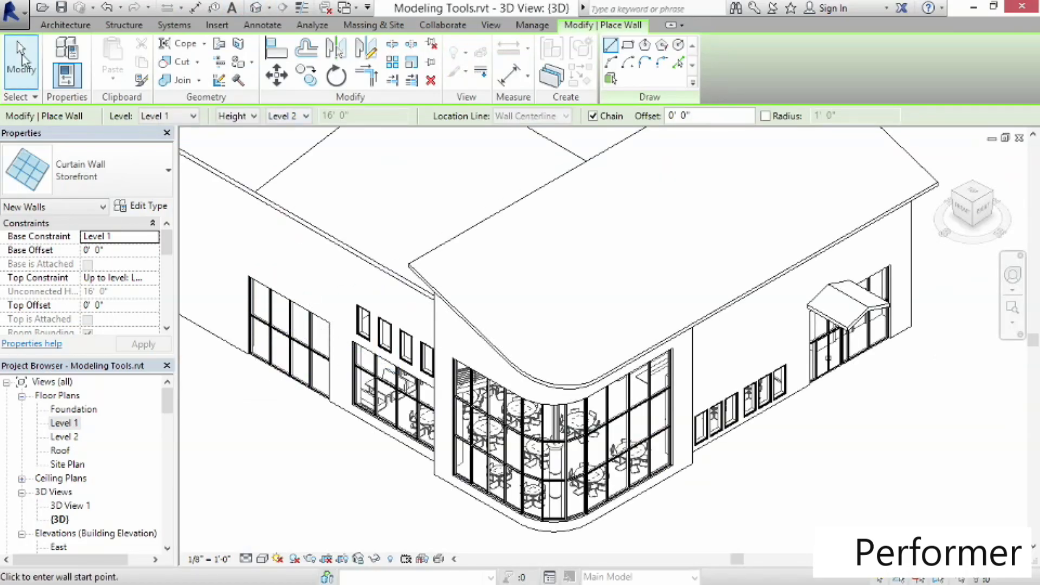
click(22, 59)
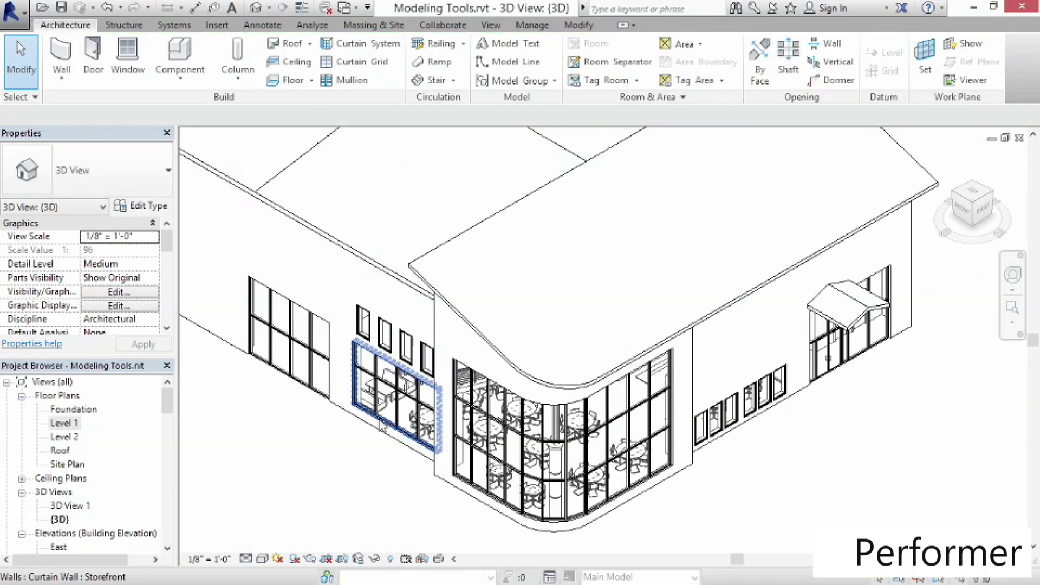
click(289, 386)
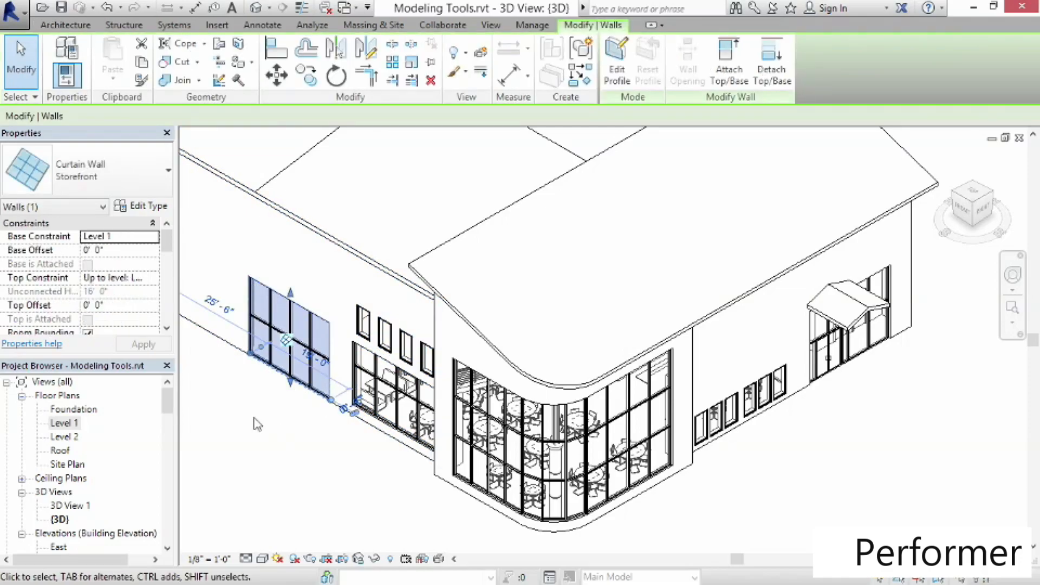
click(114, 249)
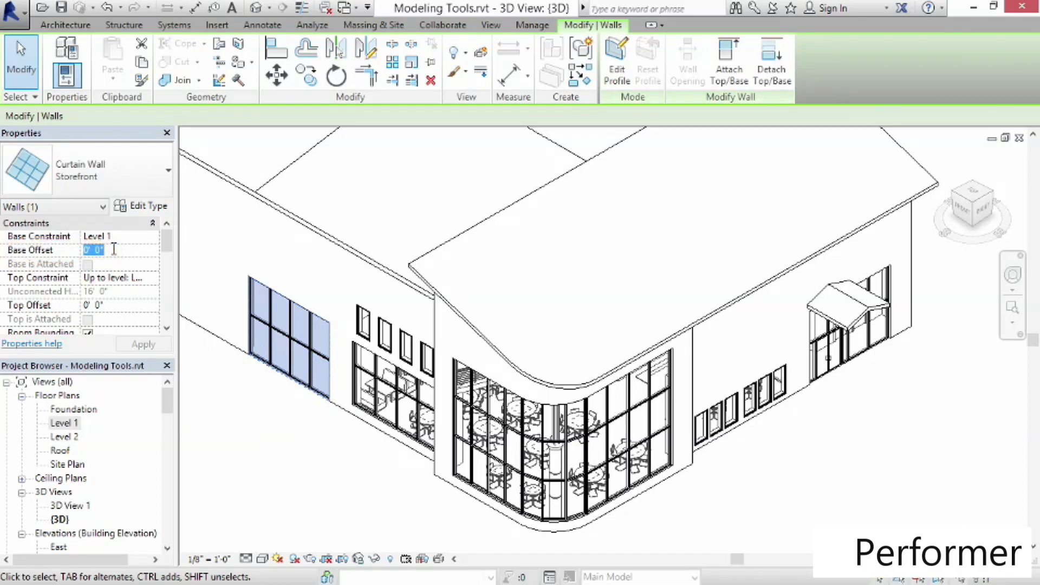
text(2)
key(Return)
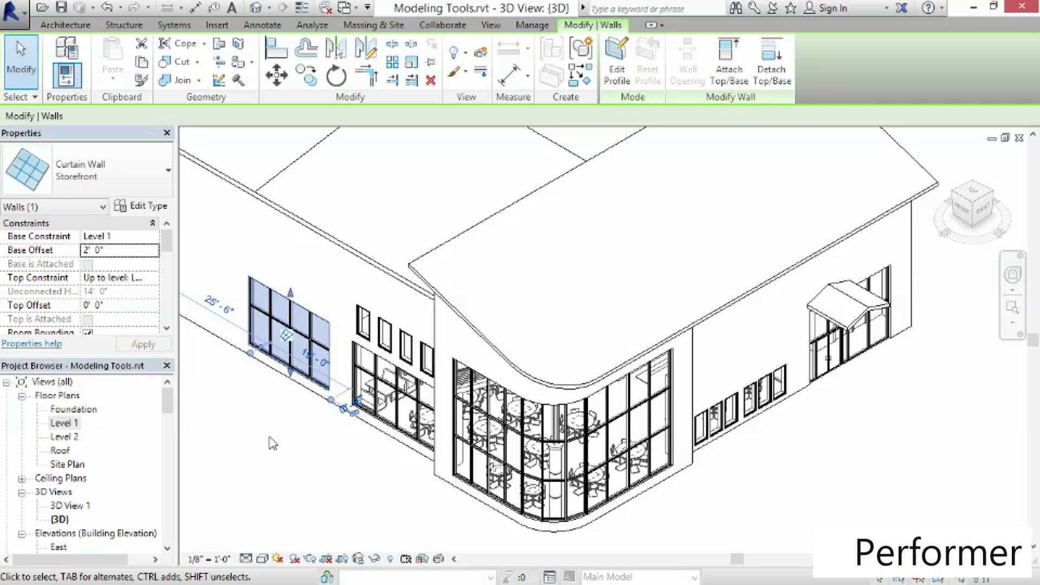
click(292, 436)
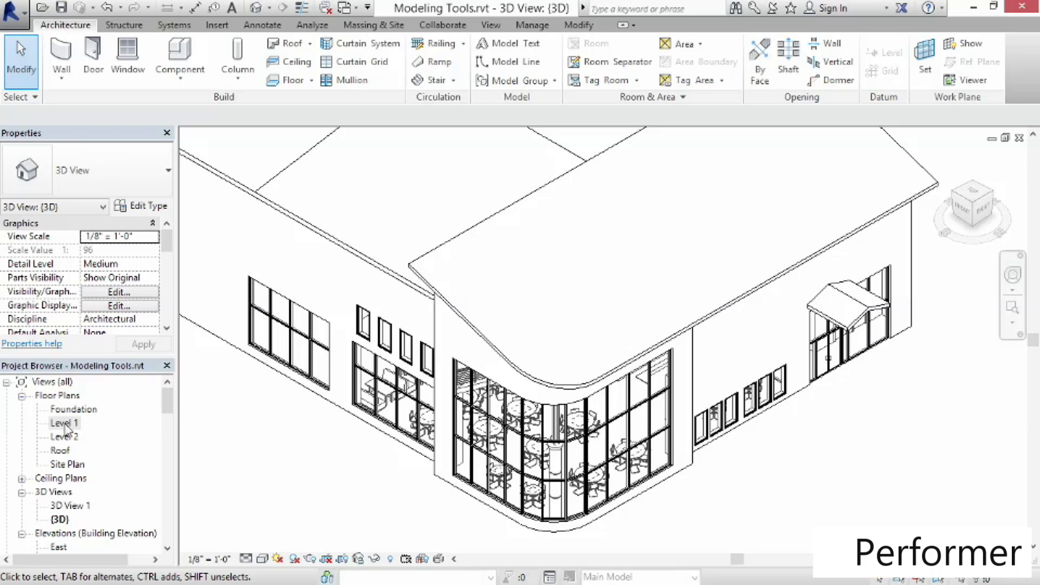
Open the Level 1 plan and pan up to look over the stair and booth area
double_click(65, 425)
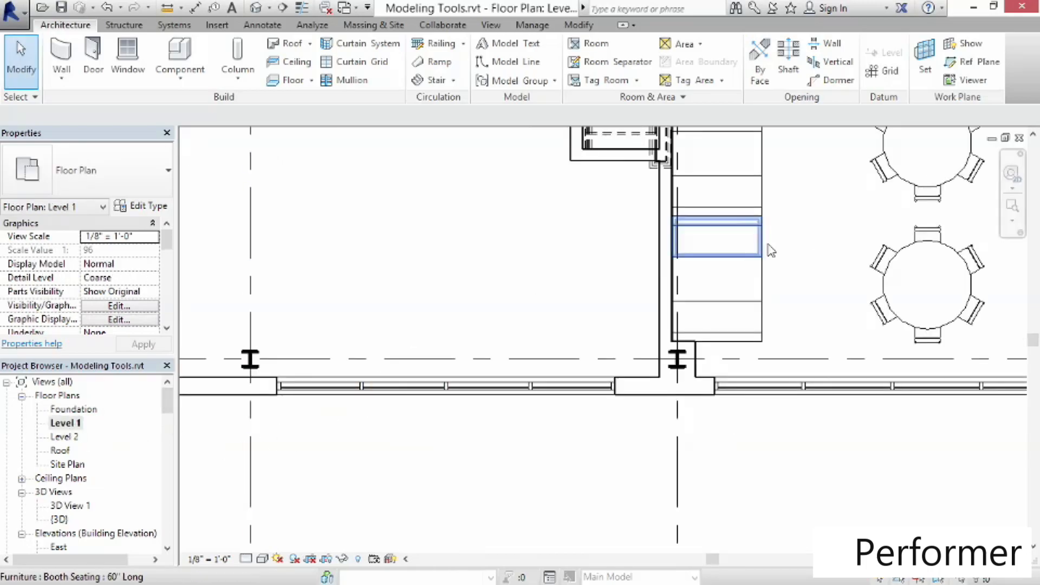
middle_drag(805, 213, 578, 483)
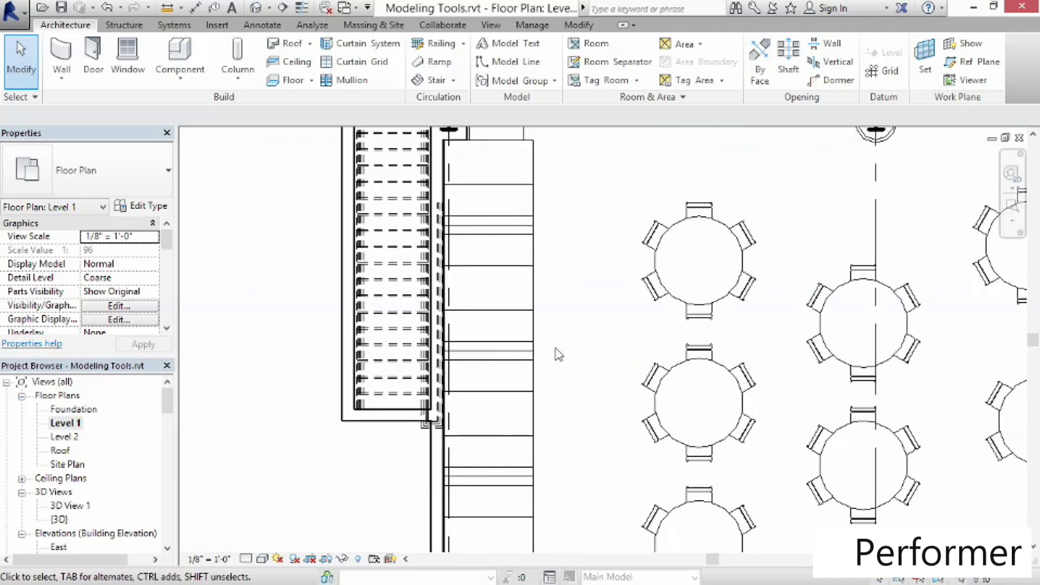
scroll(573, 241, down, 3)
middle_drag(577, 244, 467, 371)
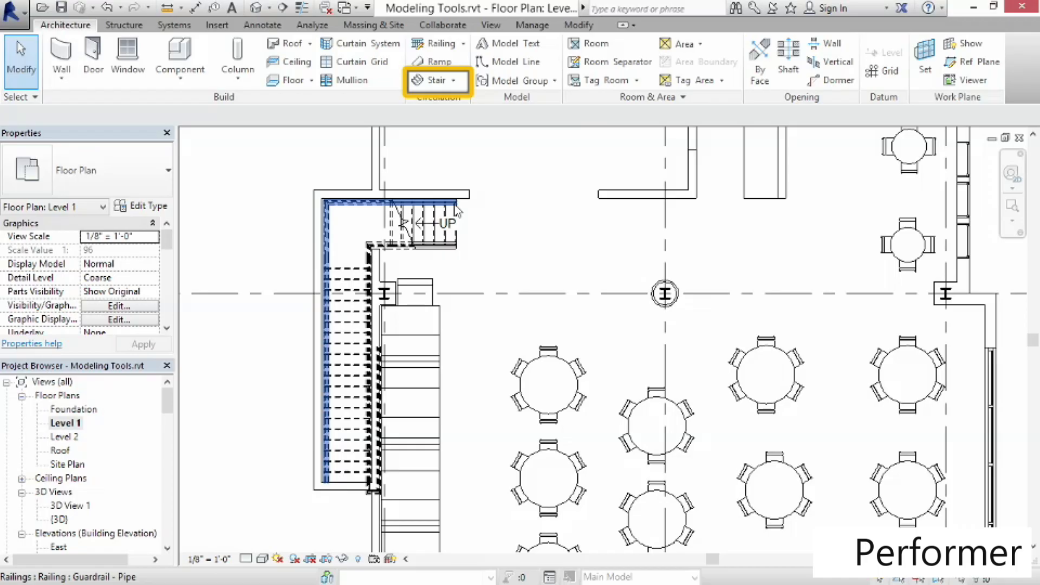
Open the Level 2 plan, select the second-floor slab and open its boundary sketch, then finish the sketch
double_click(98, 438)
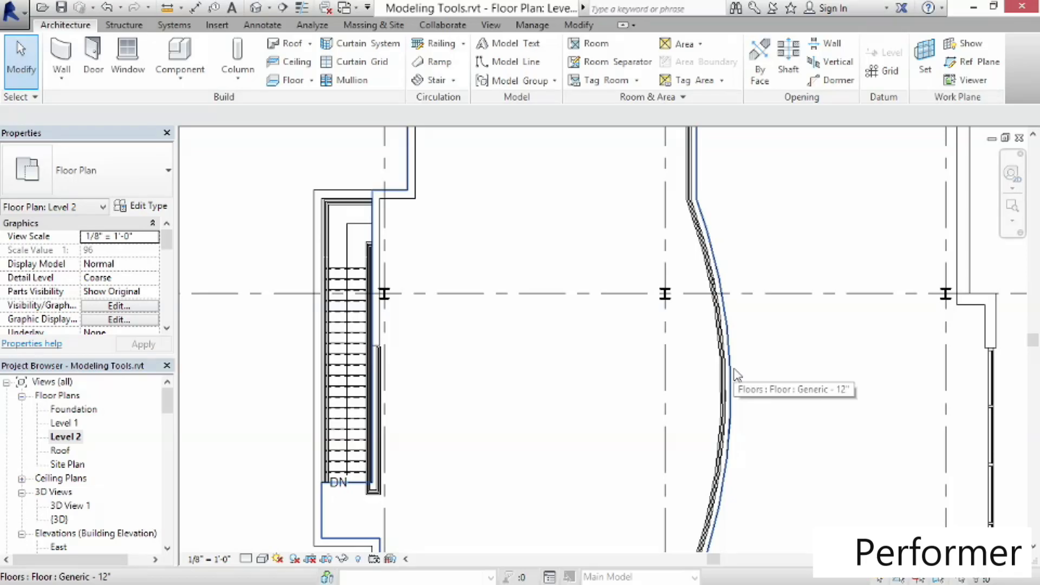
click(735, 374)
scroll(750, 374, down, 3)
middle_drag(753, 382, 635, 401)
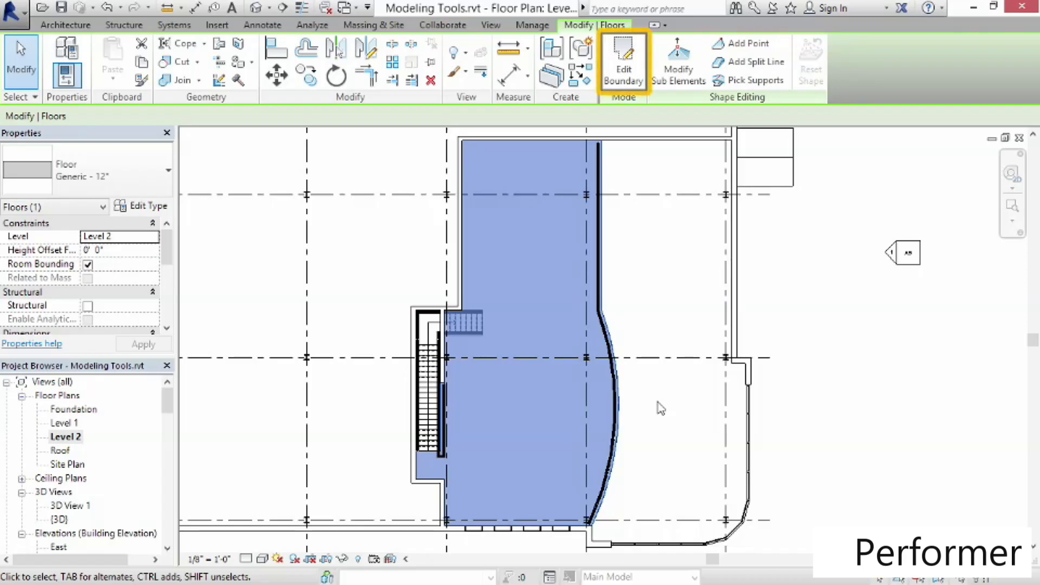
click(637, 84)
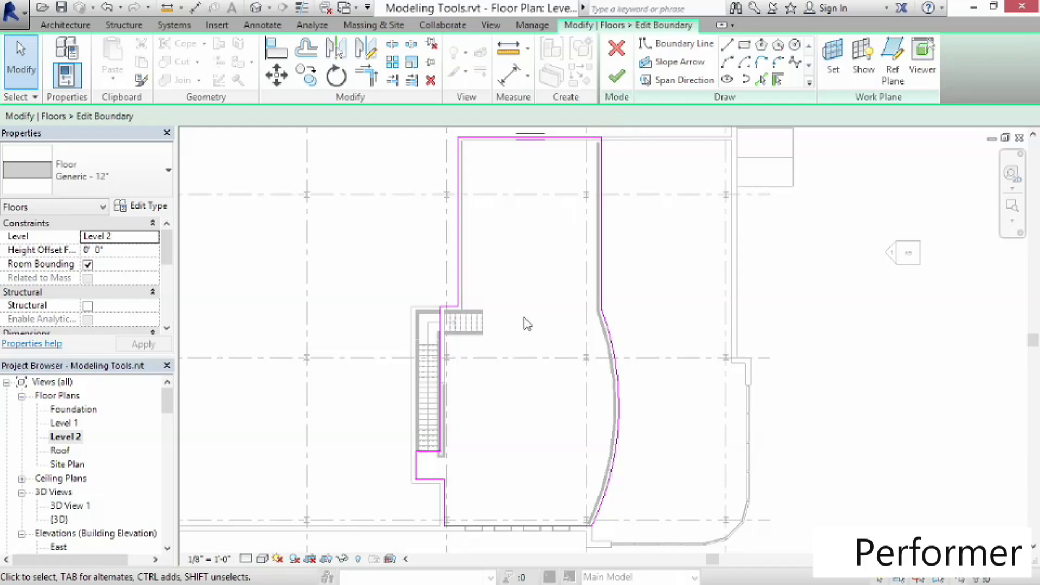
click(616, 76)
click(658, 443)
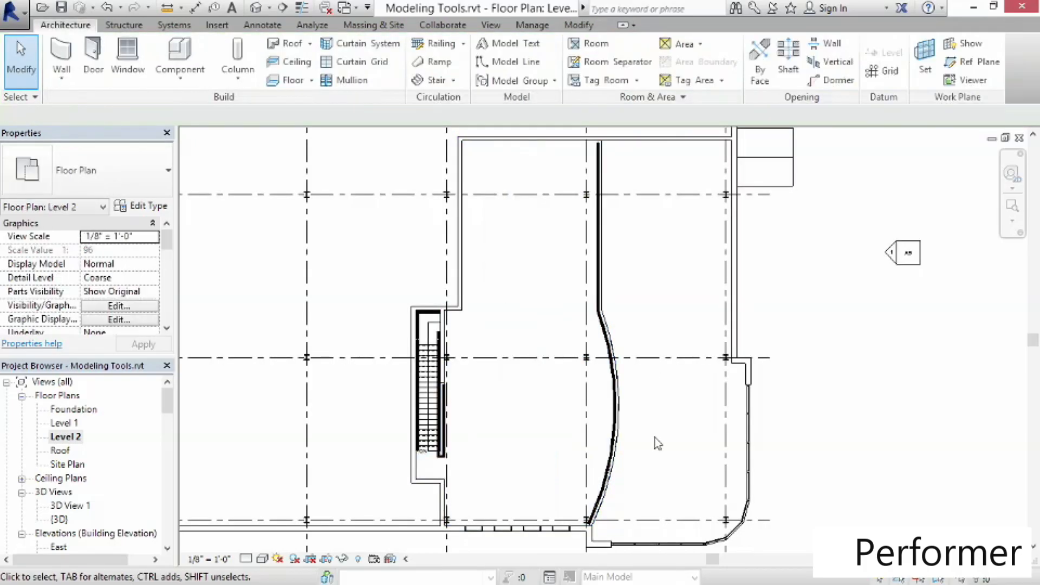